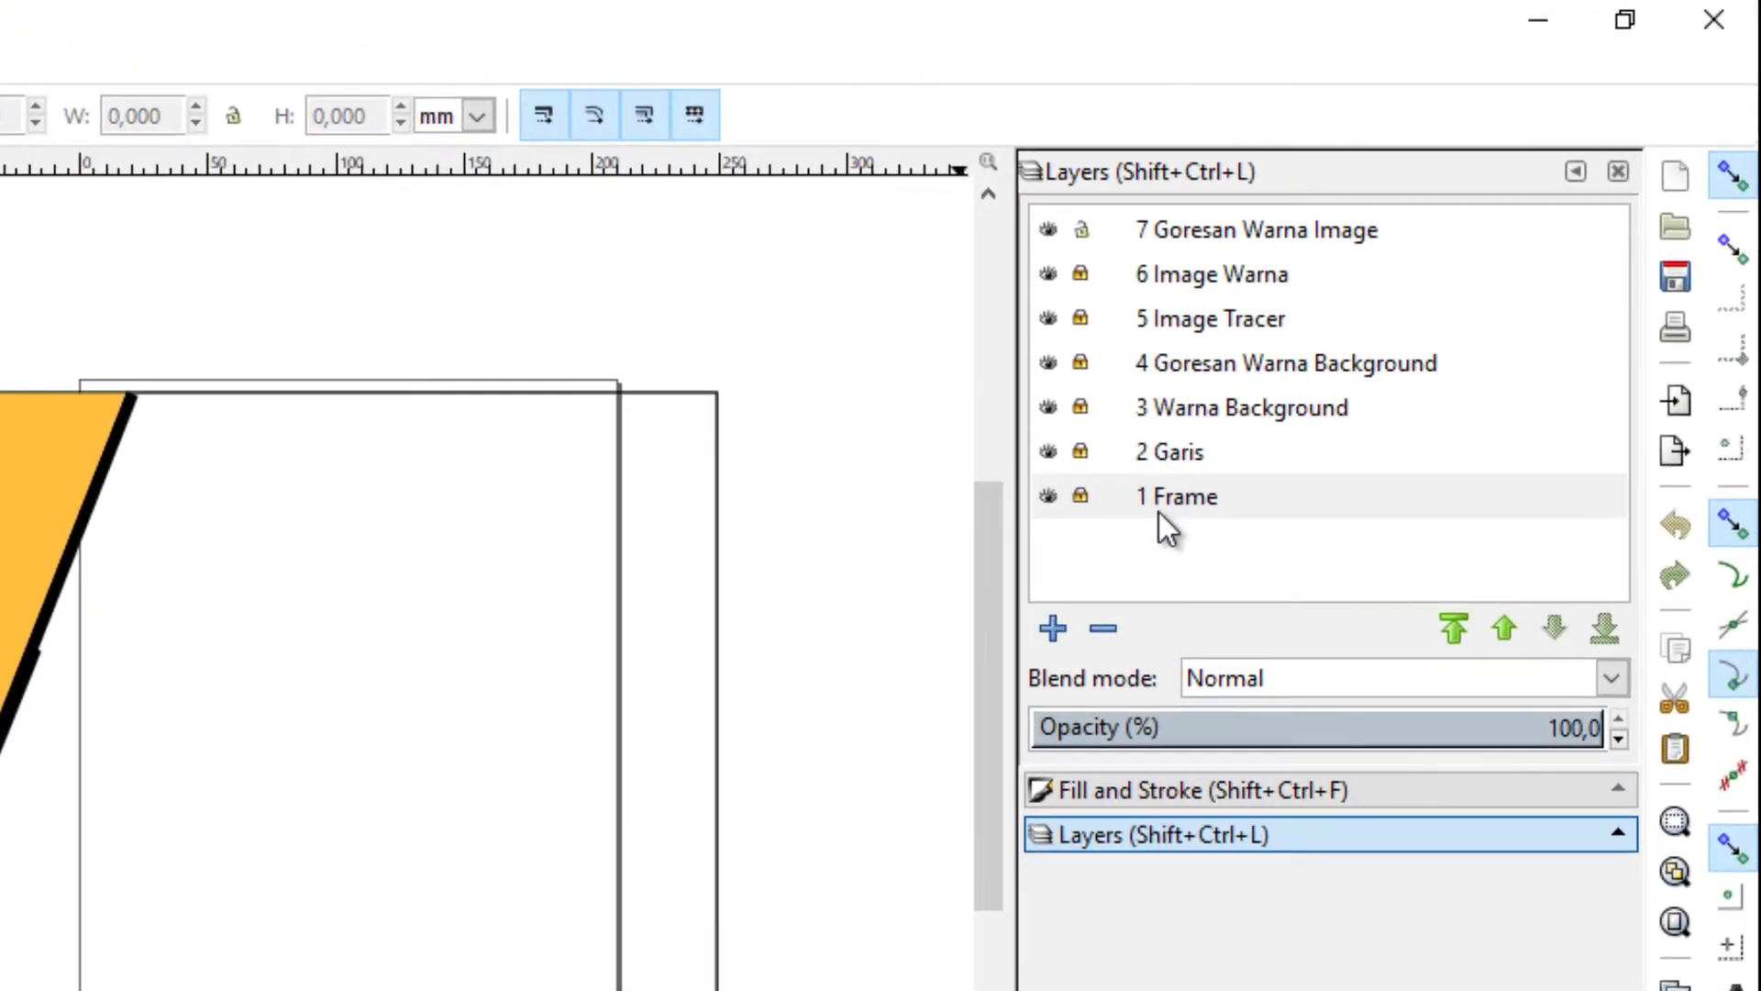
Go through the drawing's layers one at a time, from 1 Frame up to 7 Goresan Warna Image
{"action": "left_click", "coordinate": [1156, 504]}
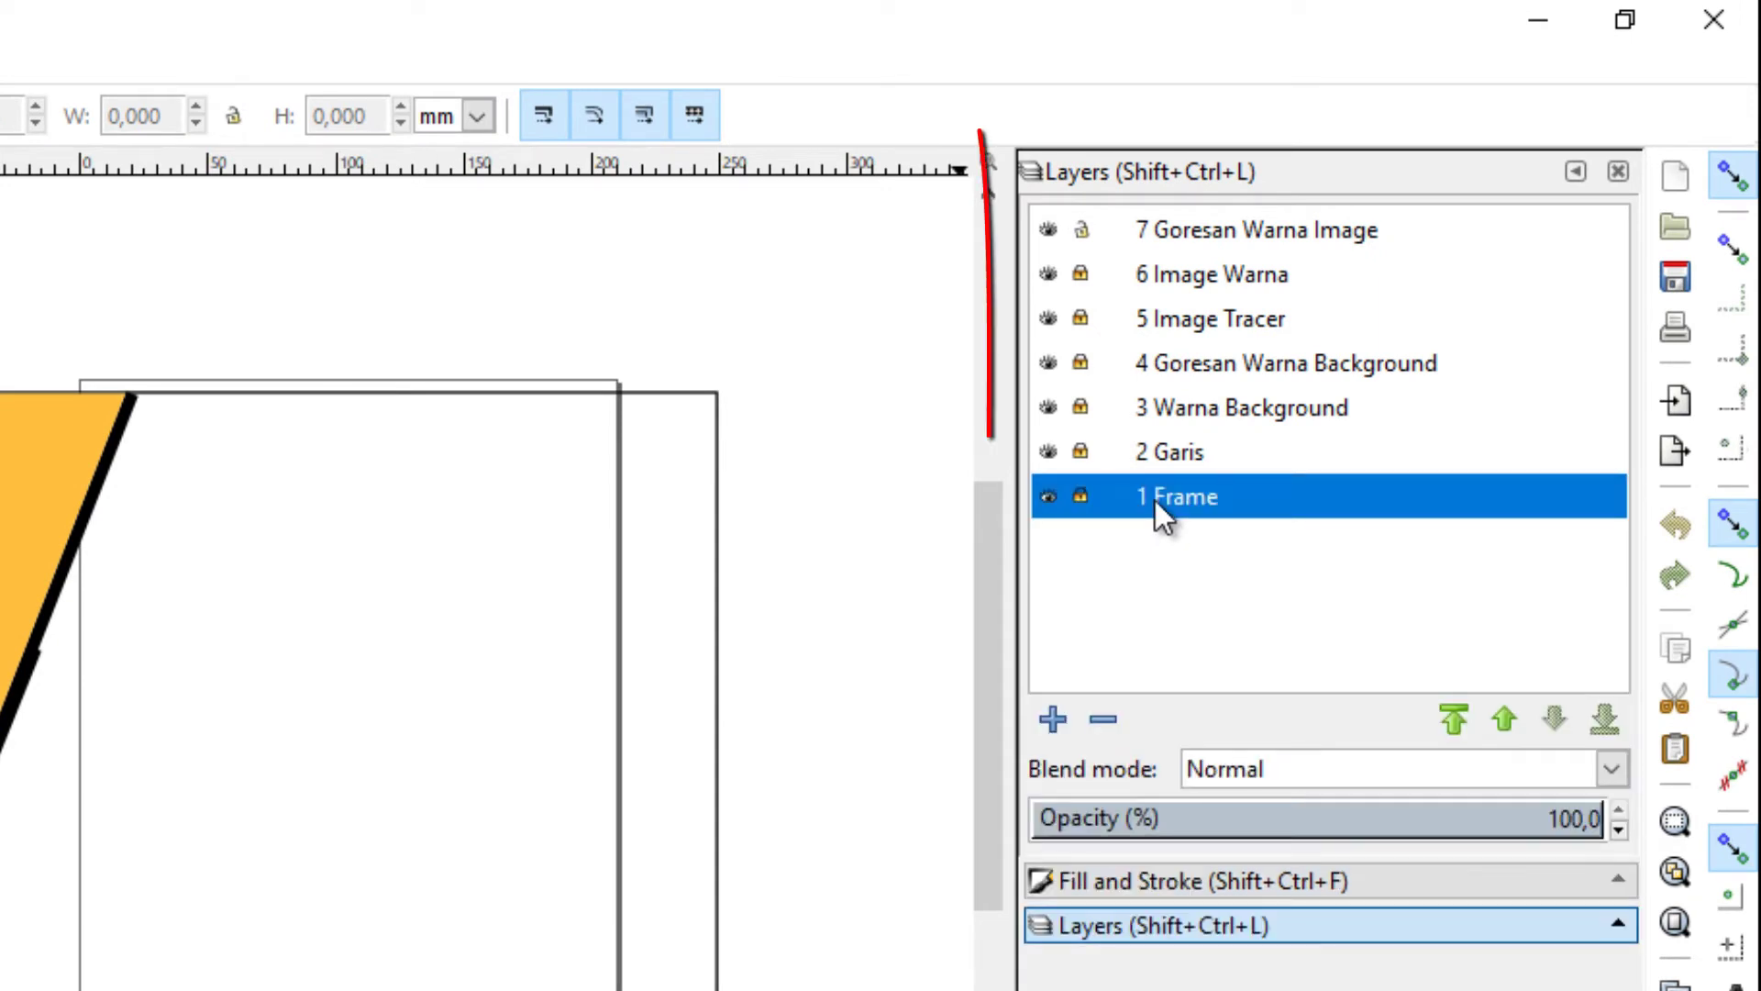
{"action": "left_click", "coordinate": [1169, 456]}
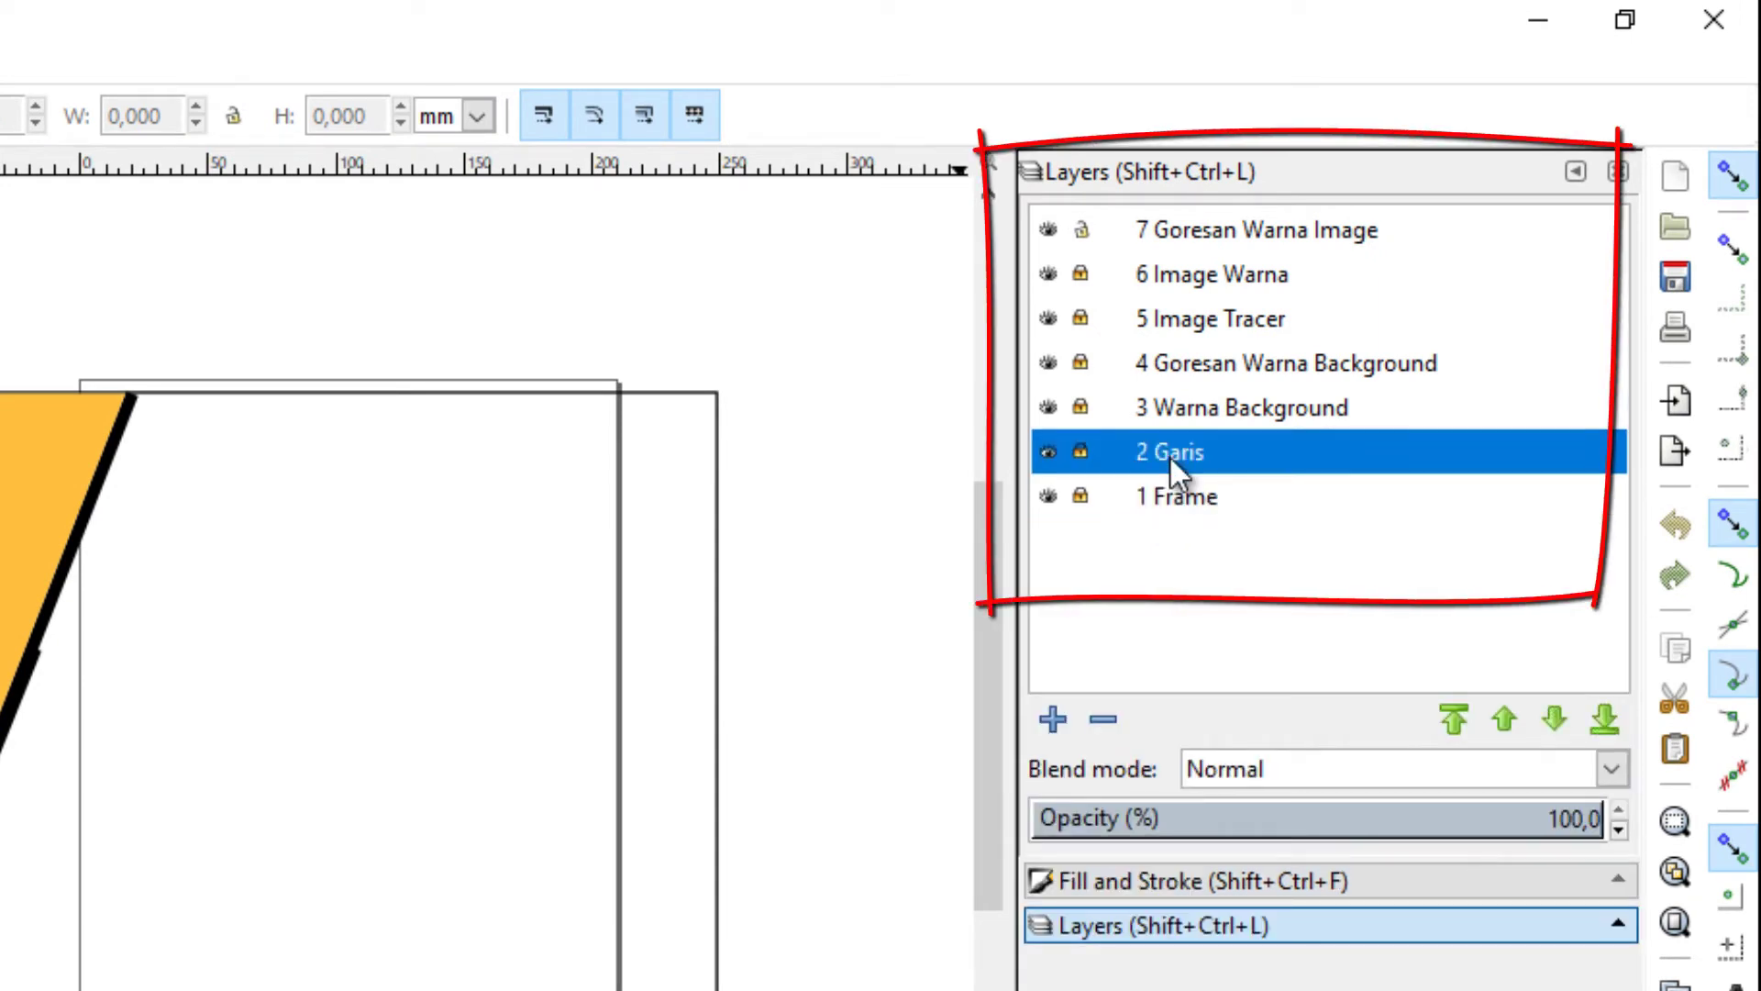
{"action": "left_click", "coordinate": [1176, 411]}
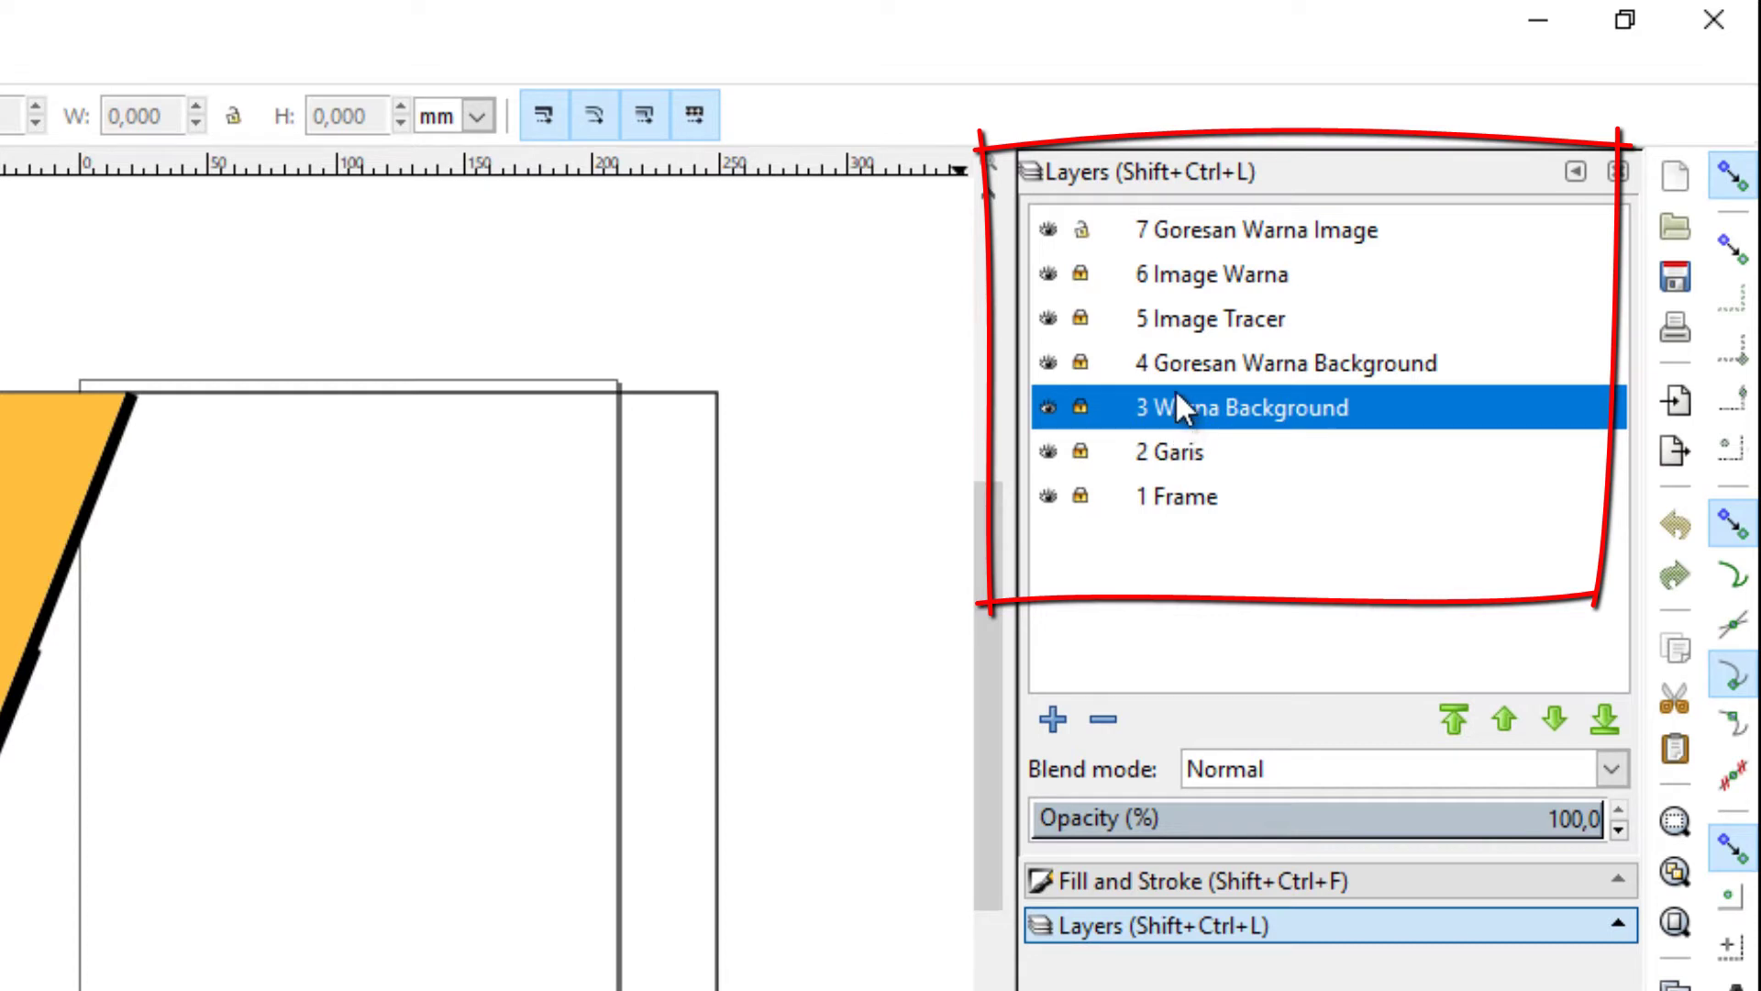
{"action": "left_click", "coordinate": [1171, 372]}
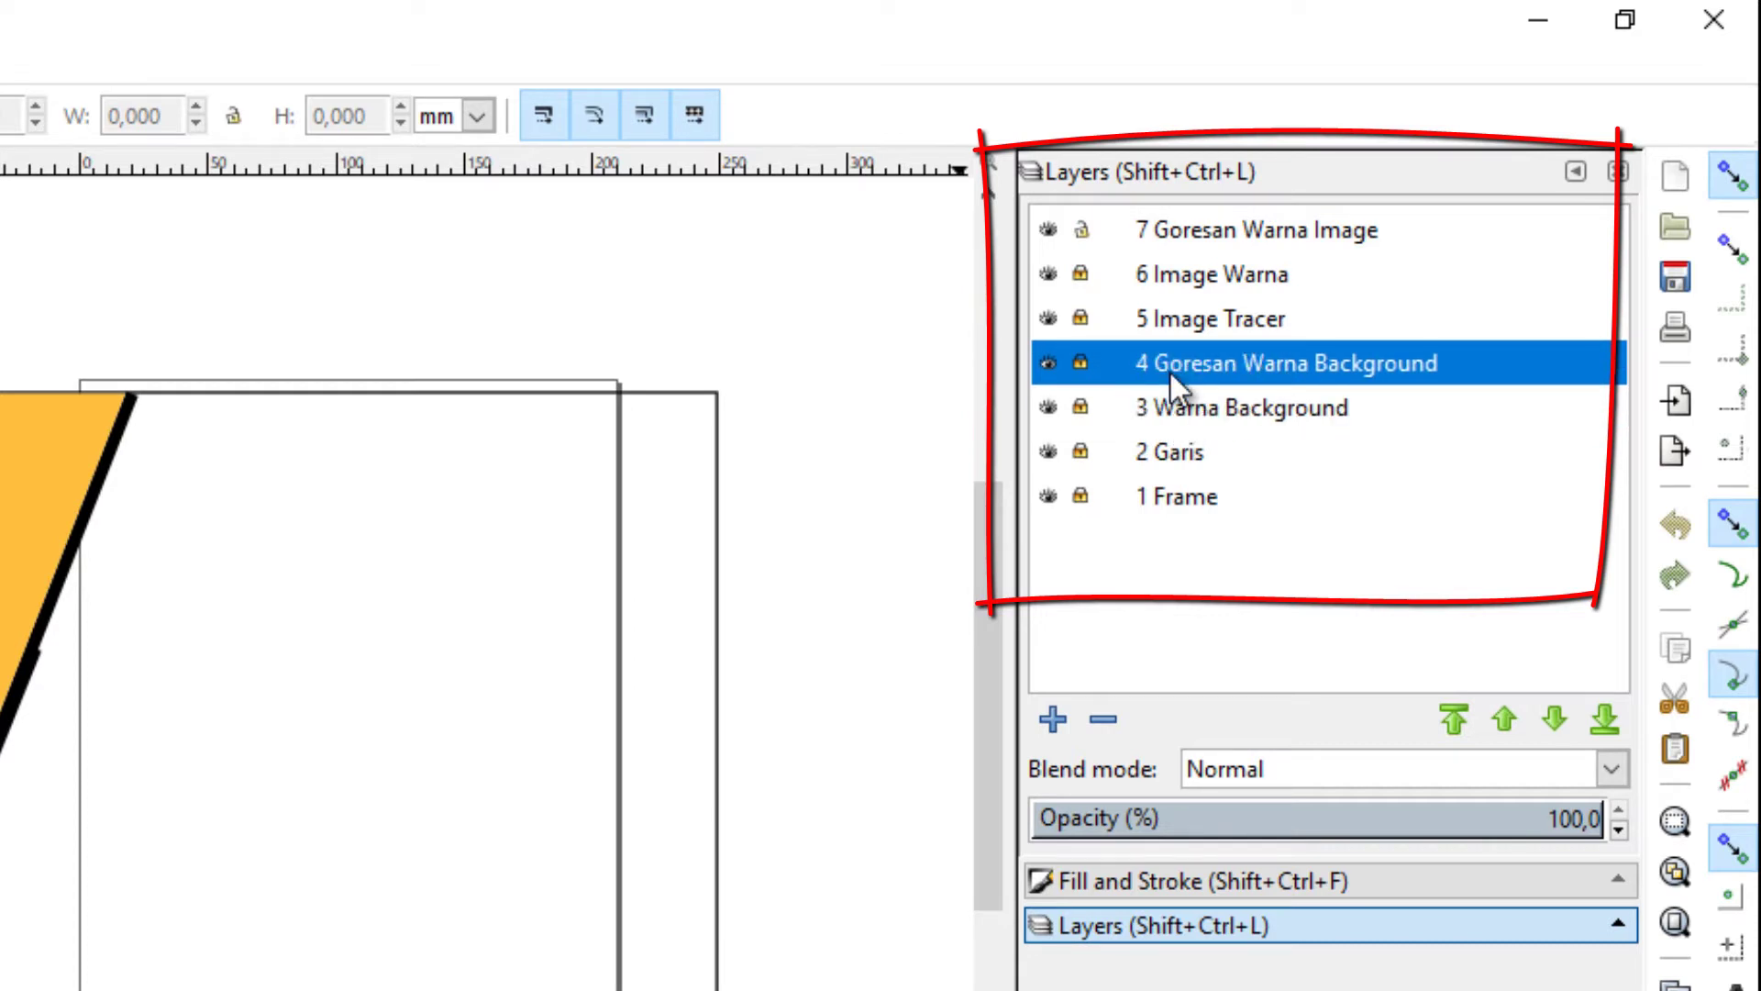
{"action": "left_click", "coordinate": [1169, 326]}
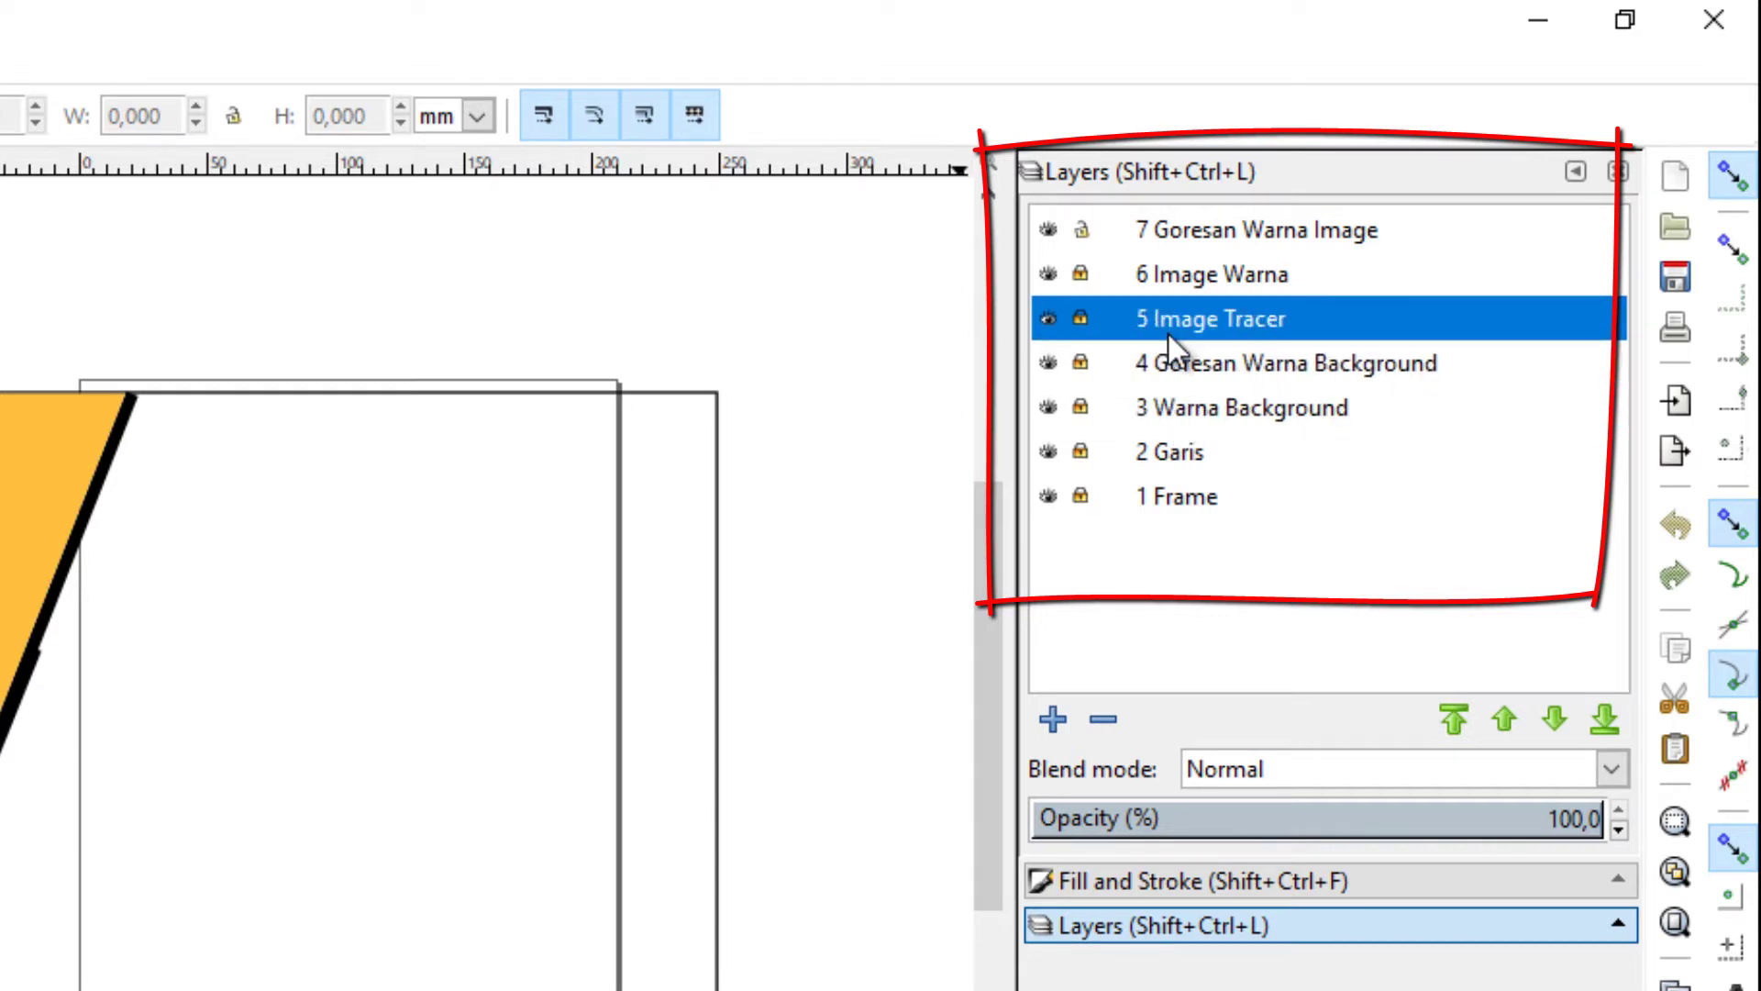
{"action": "left_click", "coordinate": [1166, 284]}
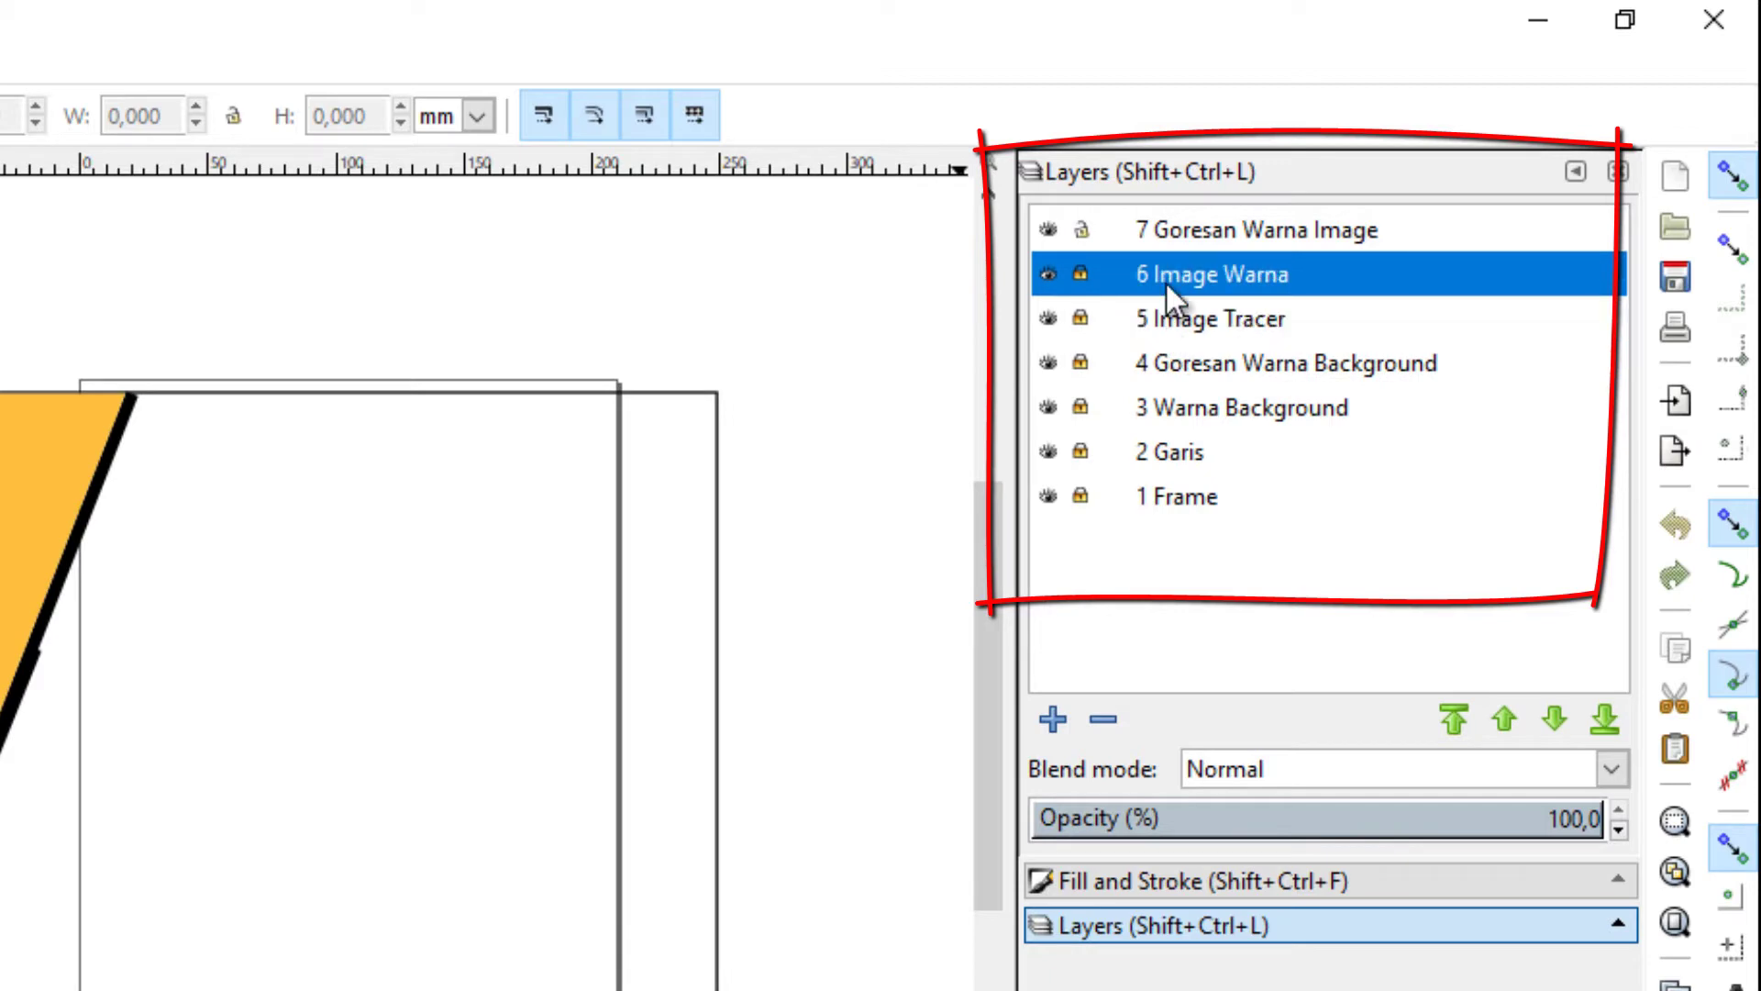
{"action": "left_click", "coordinate": [1170, 235]}
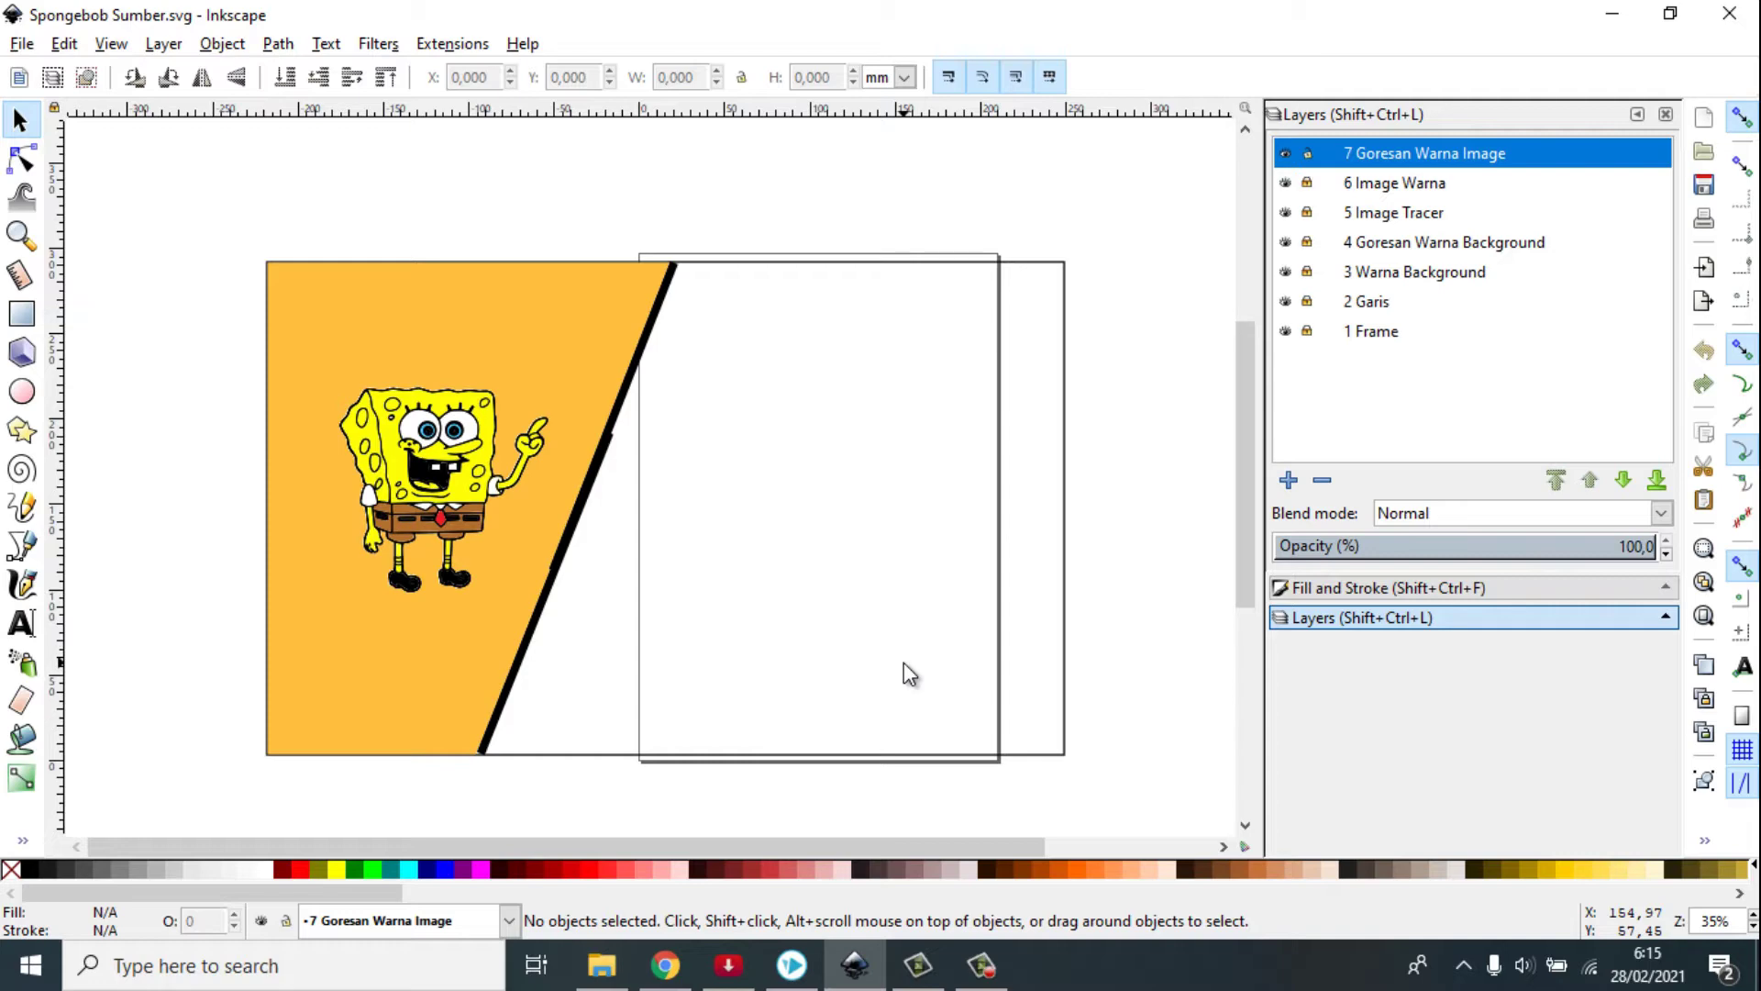
Switch to File Explorer, look over the SVG files in the Spongebob folder, and return to the Inkscape drawing
{"action": "left_click", "coordinate": [613, 974]}
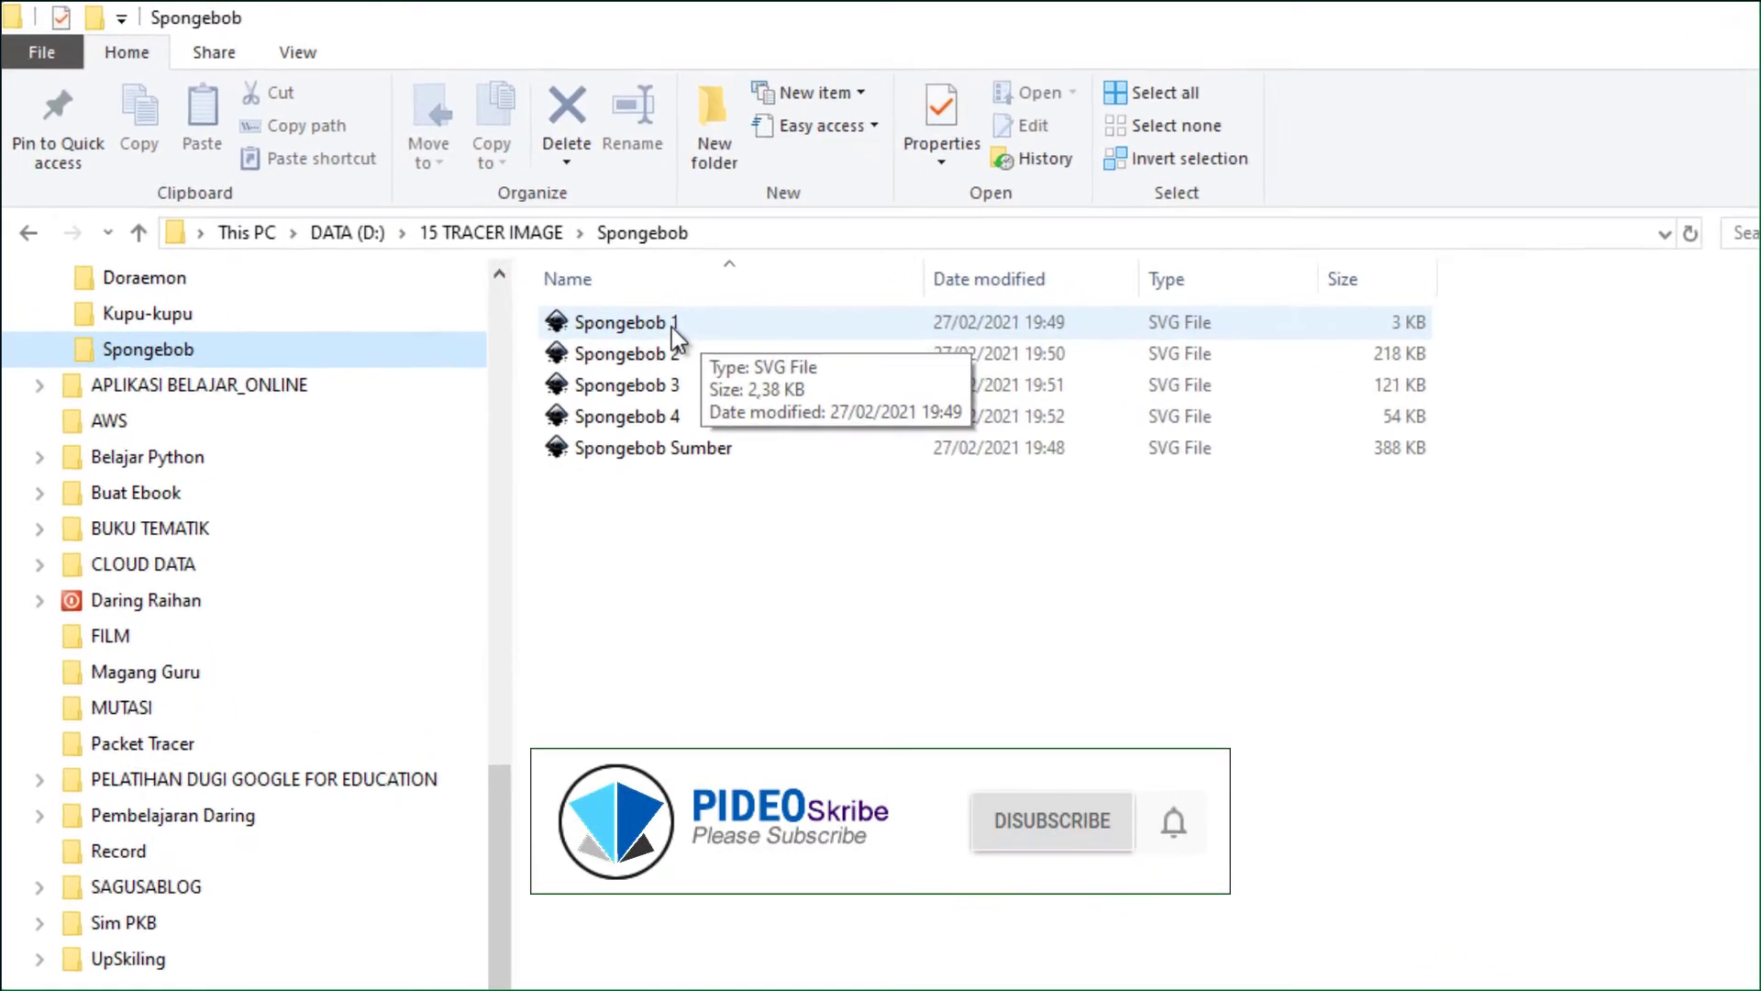
{"action": "left_click", "coordinate": [670, 325]}
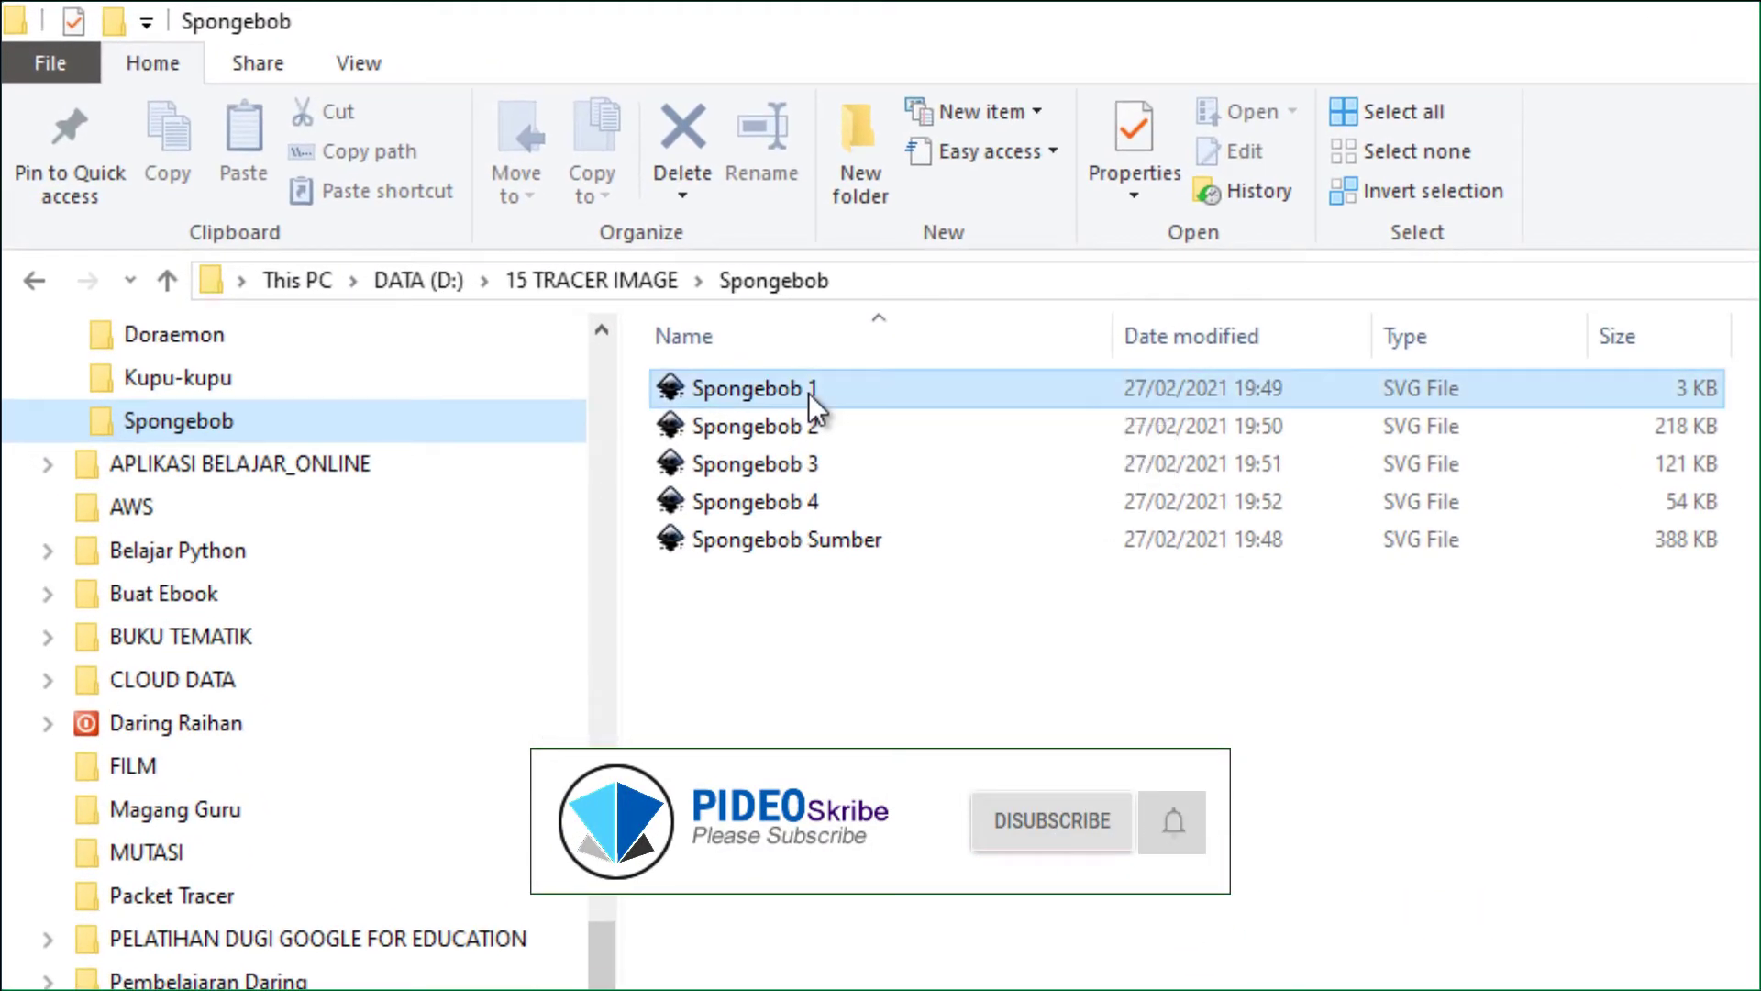
{"action": "left_click", "coordinate": [798, 502]}
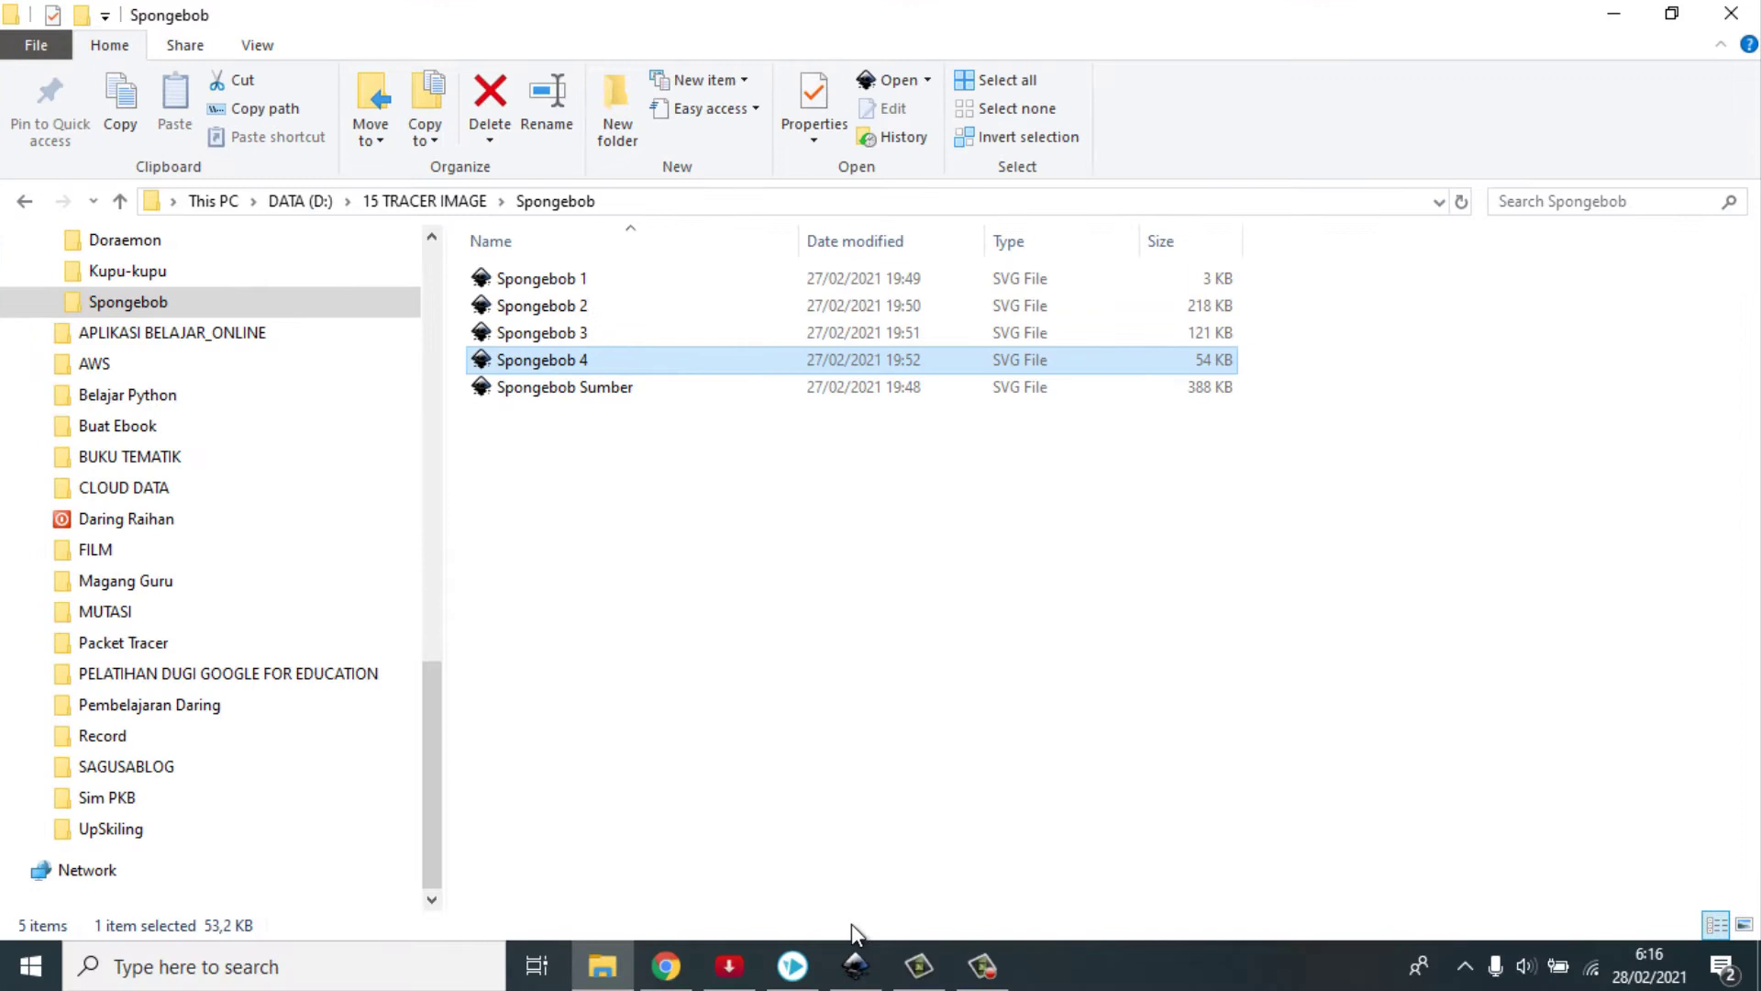
{"action": "left_click", "coordinate": [855, 961]}
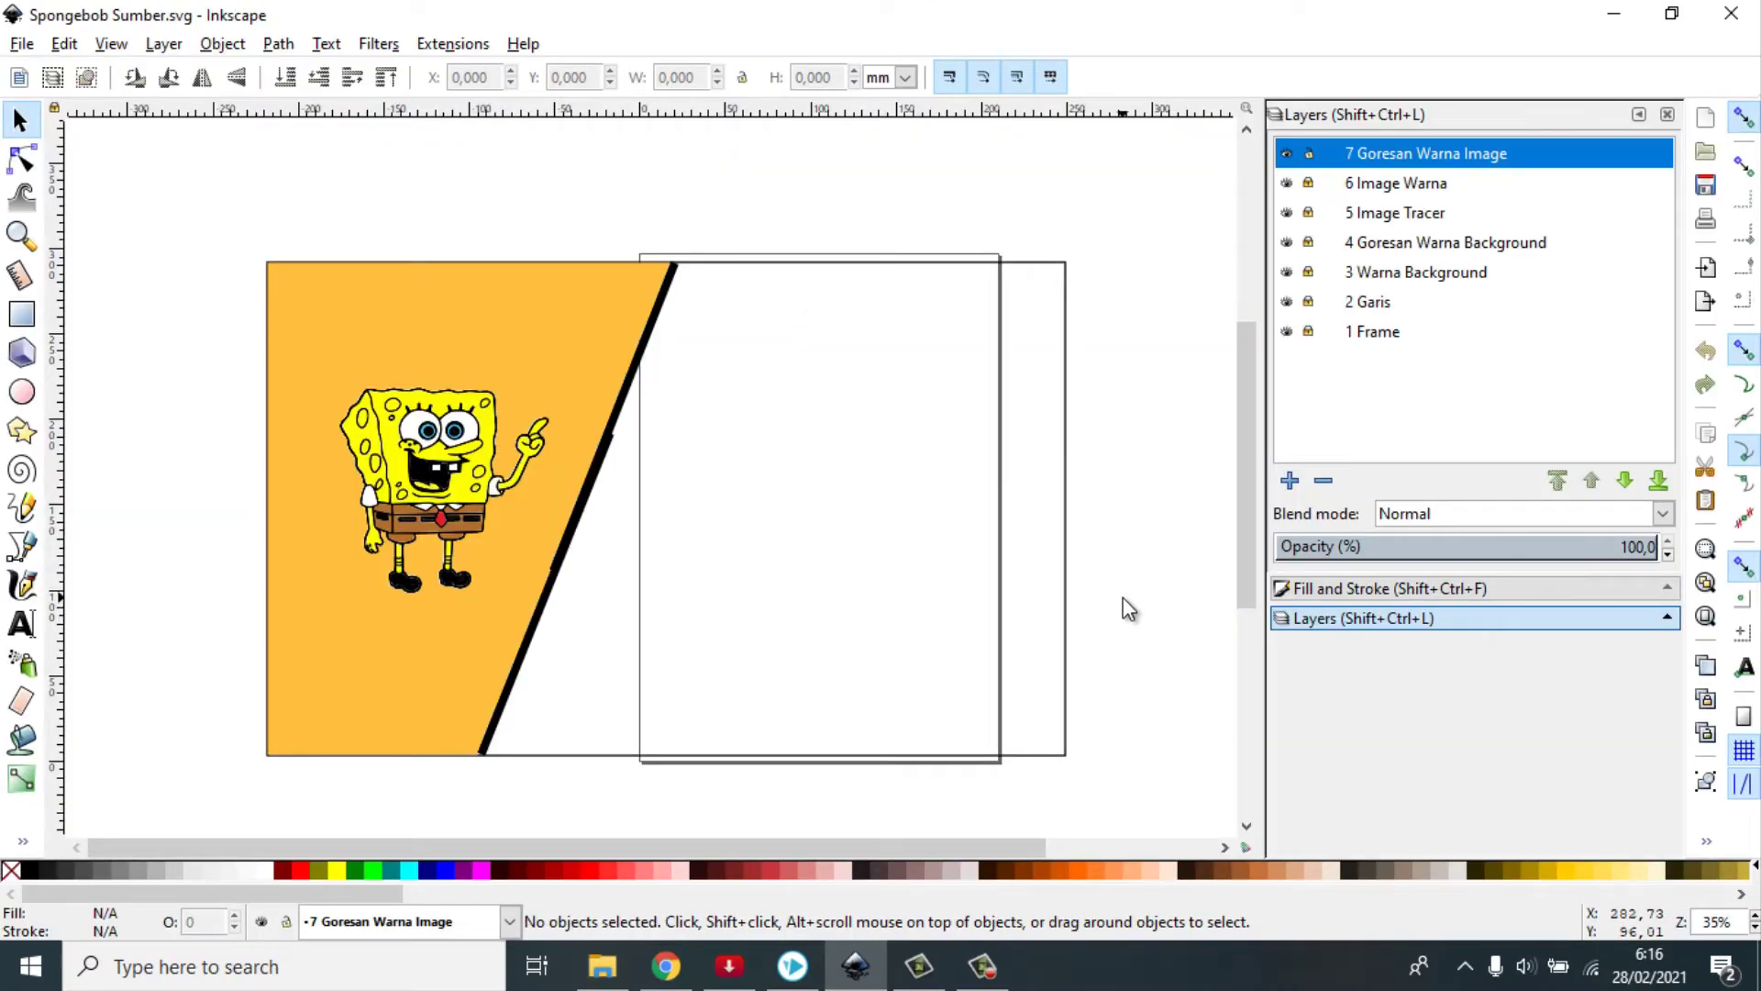
Unlock layers 1 Frame, 2 Garis and 3 Warna Background, checking the frame rectangle and the diagonal line by selecting them
{"action": "left_click", "coordinate": [1387, 336]}
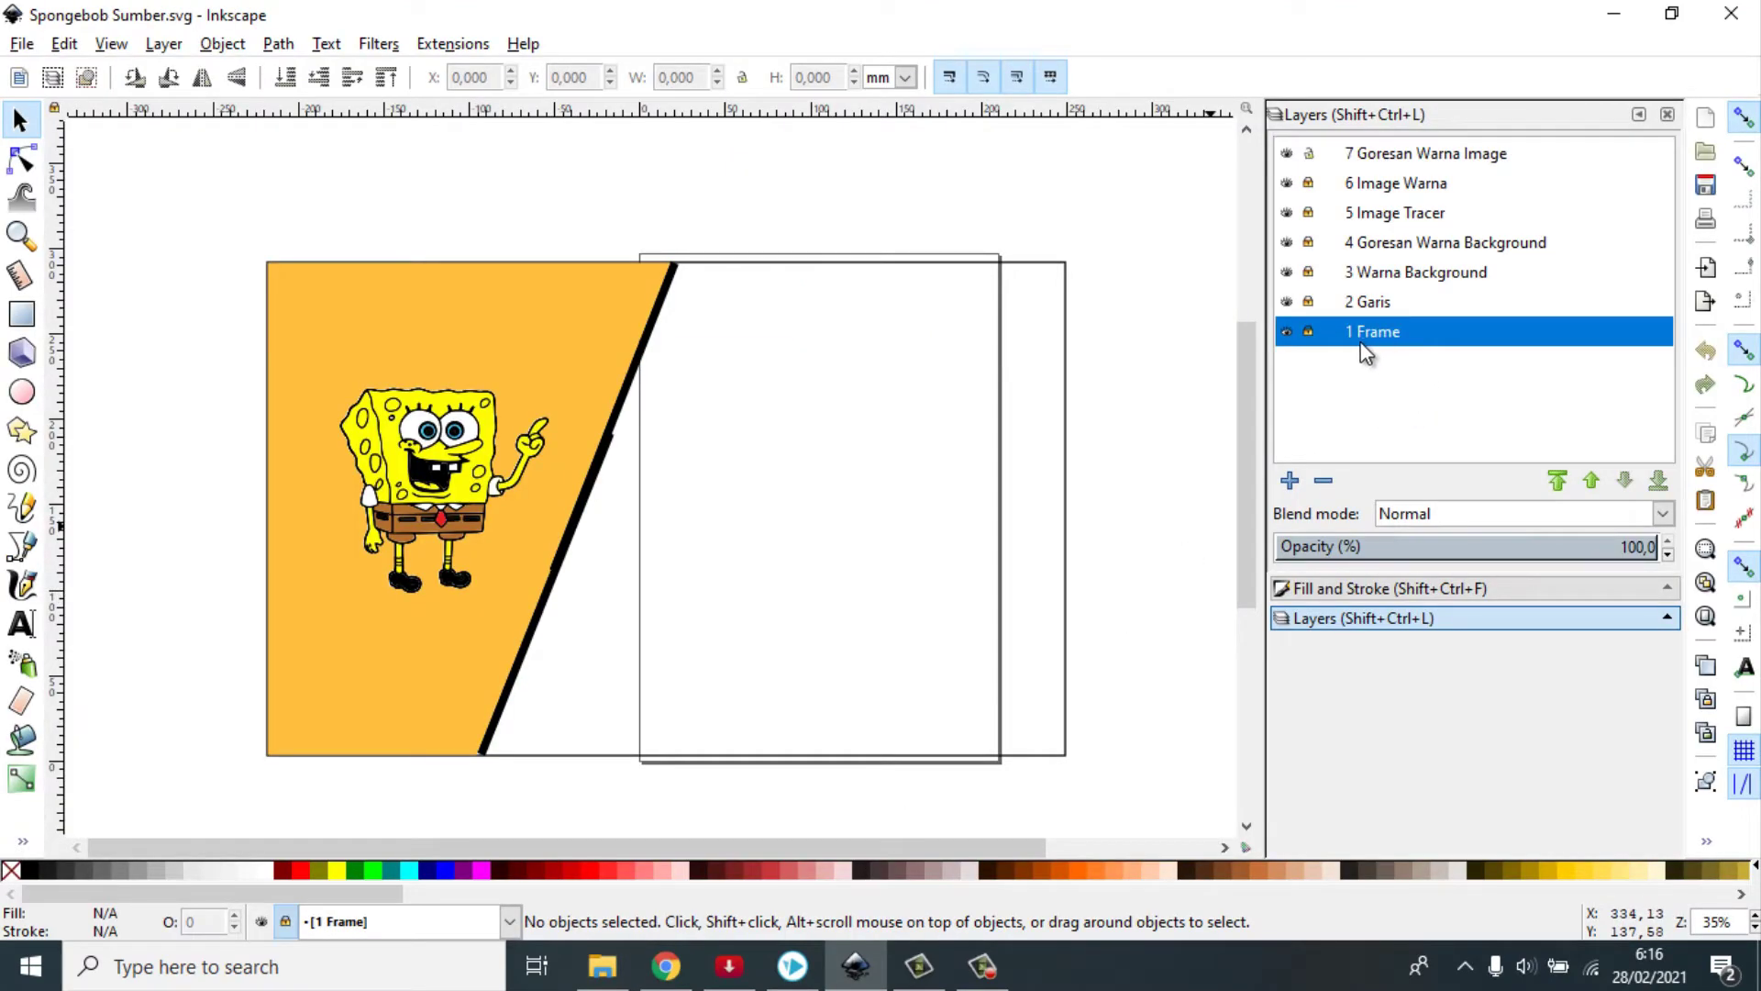
{"action": "left_click", "coordinate": [1065, 290]}
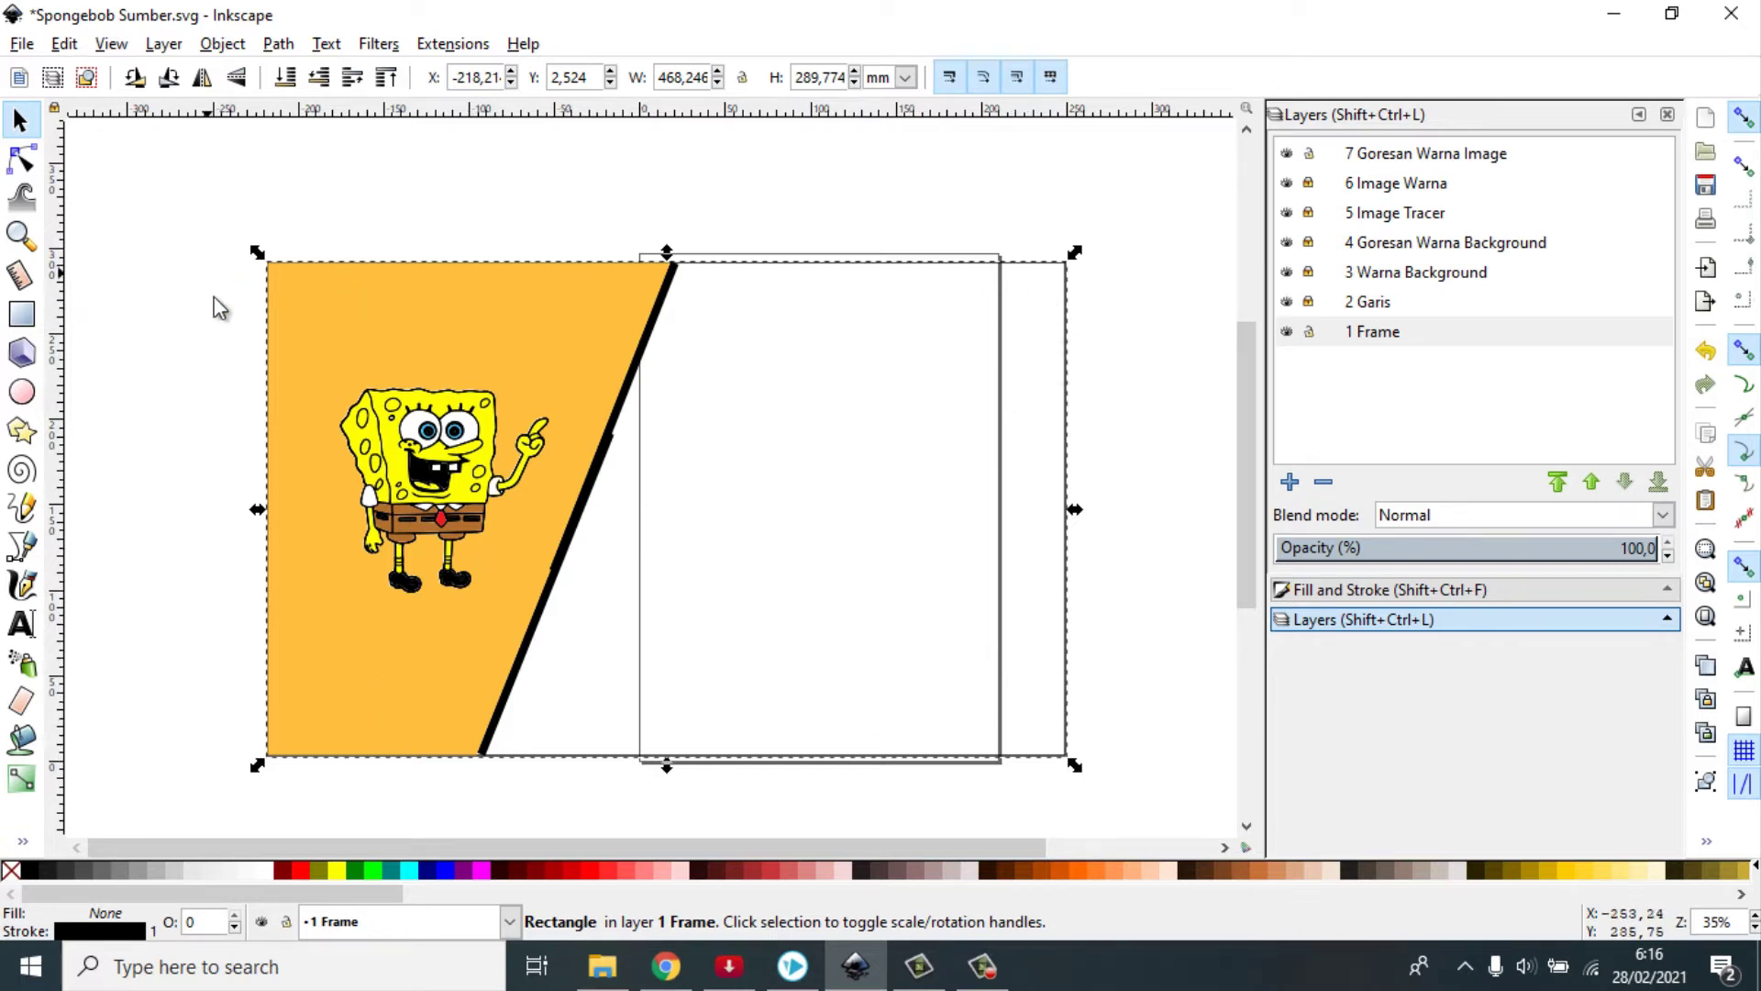
{"action": "left_click", "coordinate": [1344, 303]}
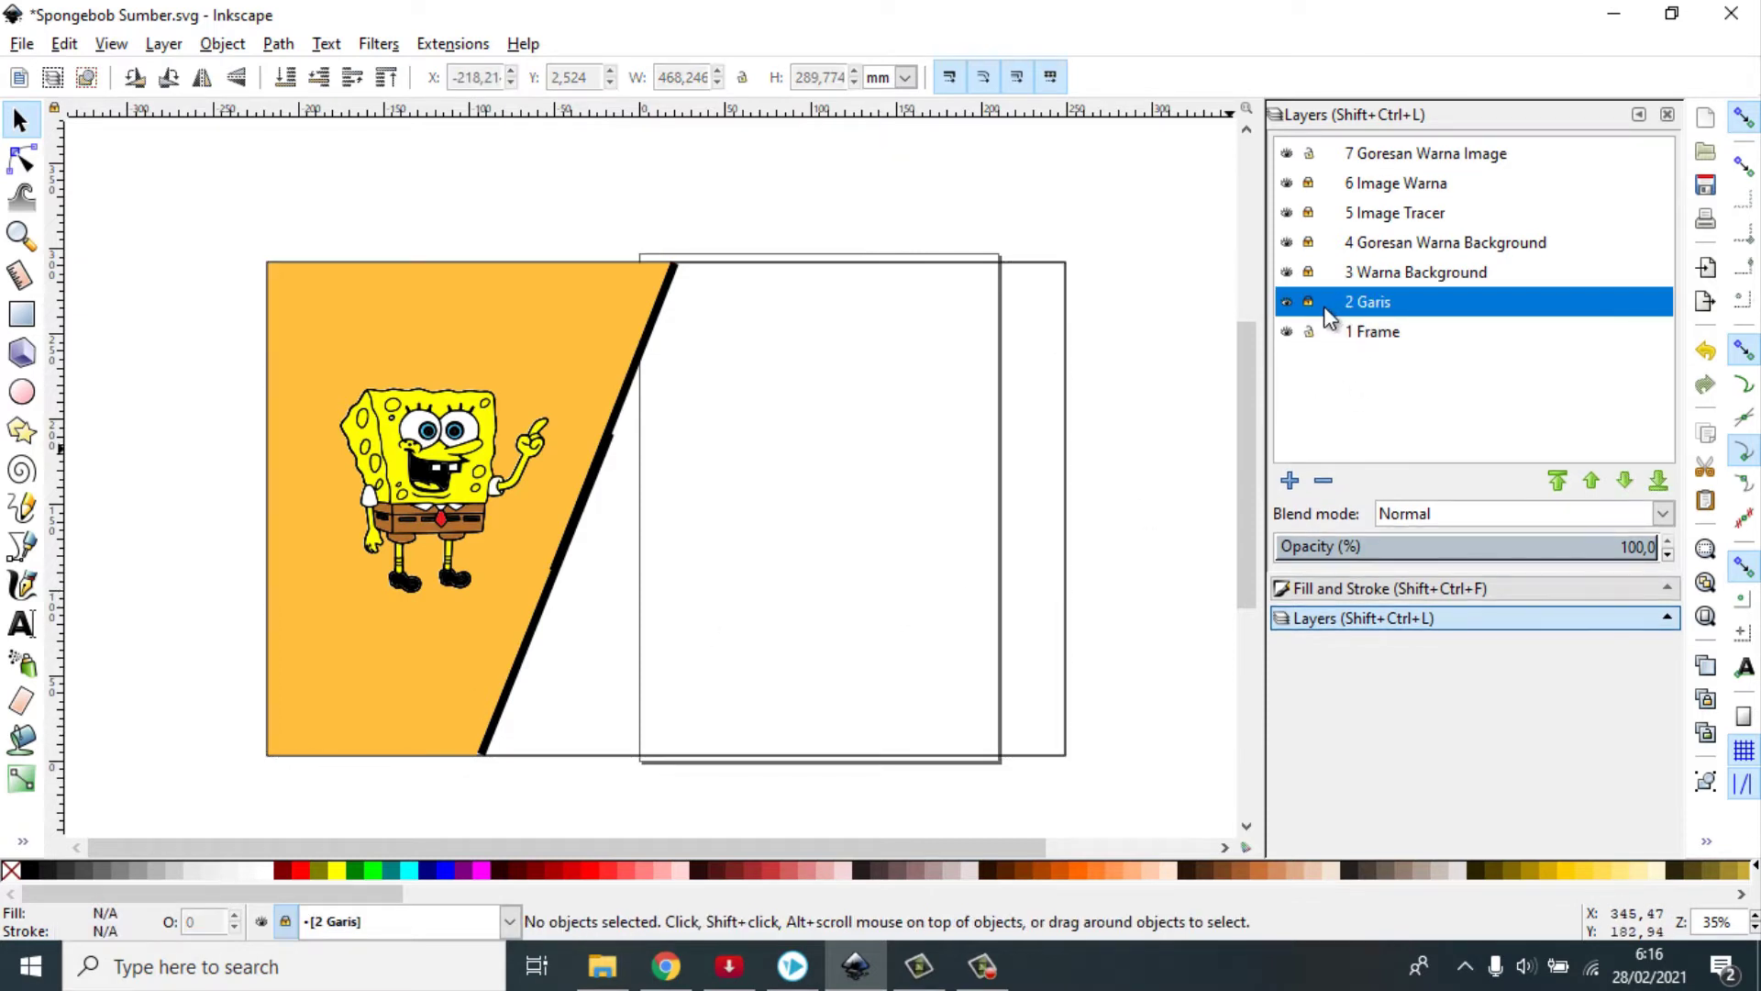
{"action": "left_click", "coordinate": [1310, 305]}
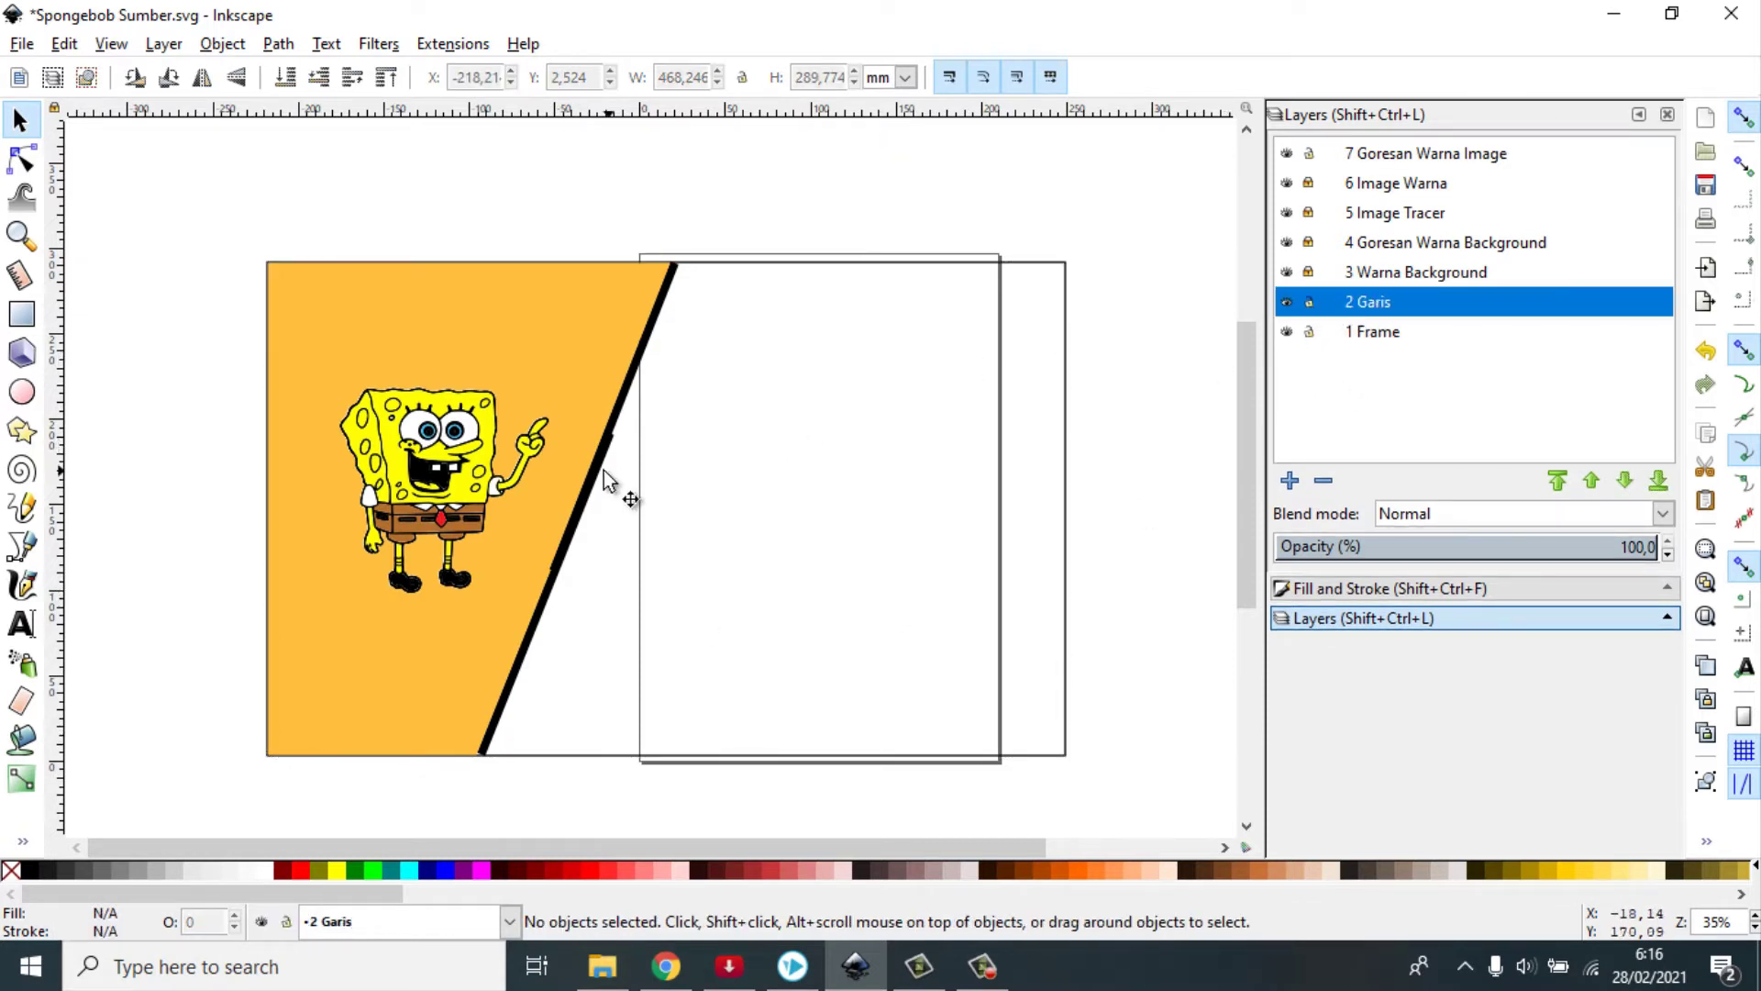
{"action": "left_click", "coordinate": [602, 469]}
{"action": "left_click", "coordinate": [1382, 273]}
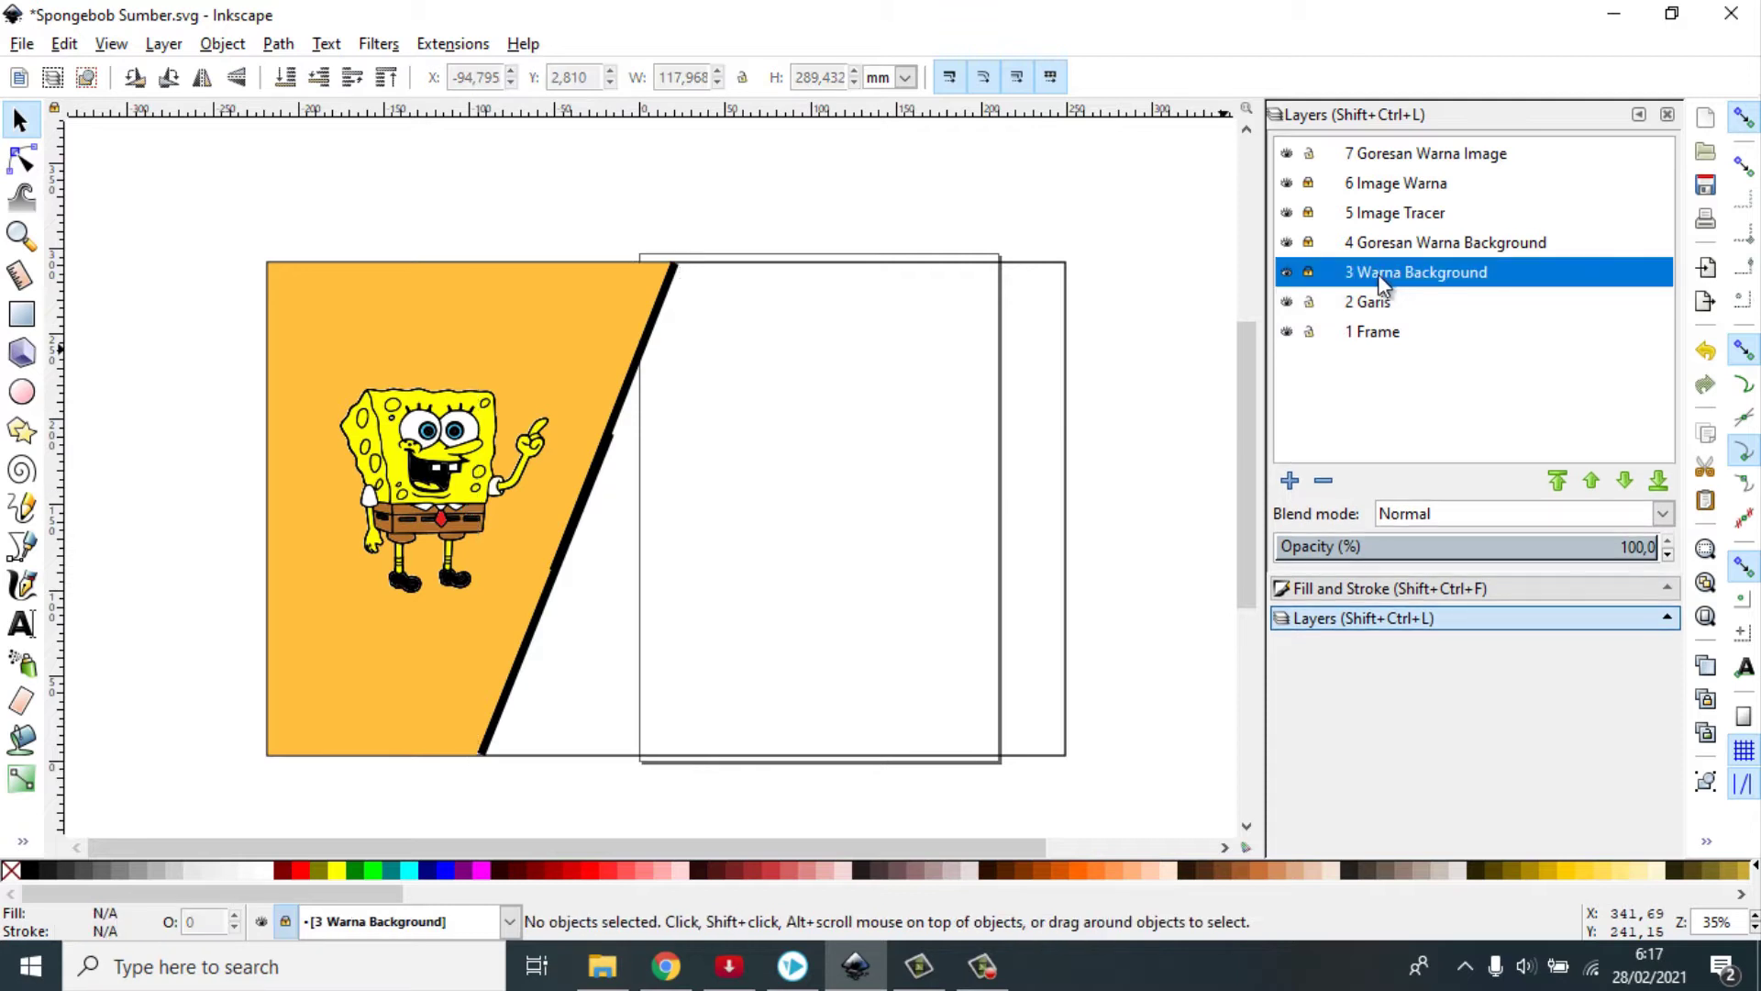
{"action": "left_click", "coordinate": [1310, 274]}
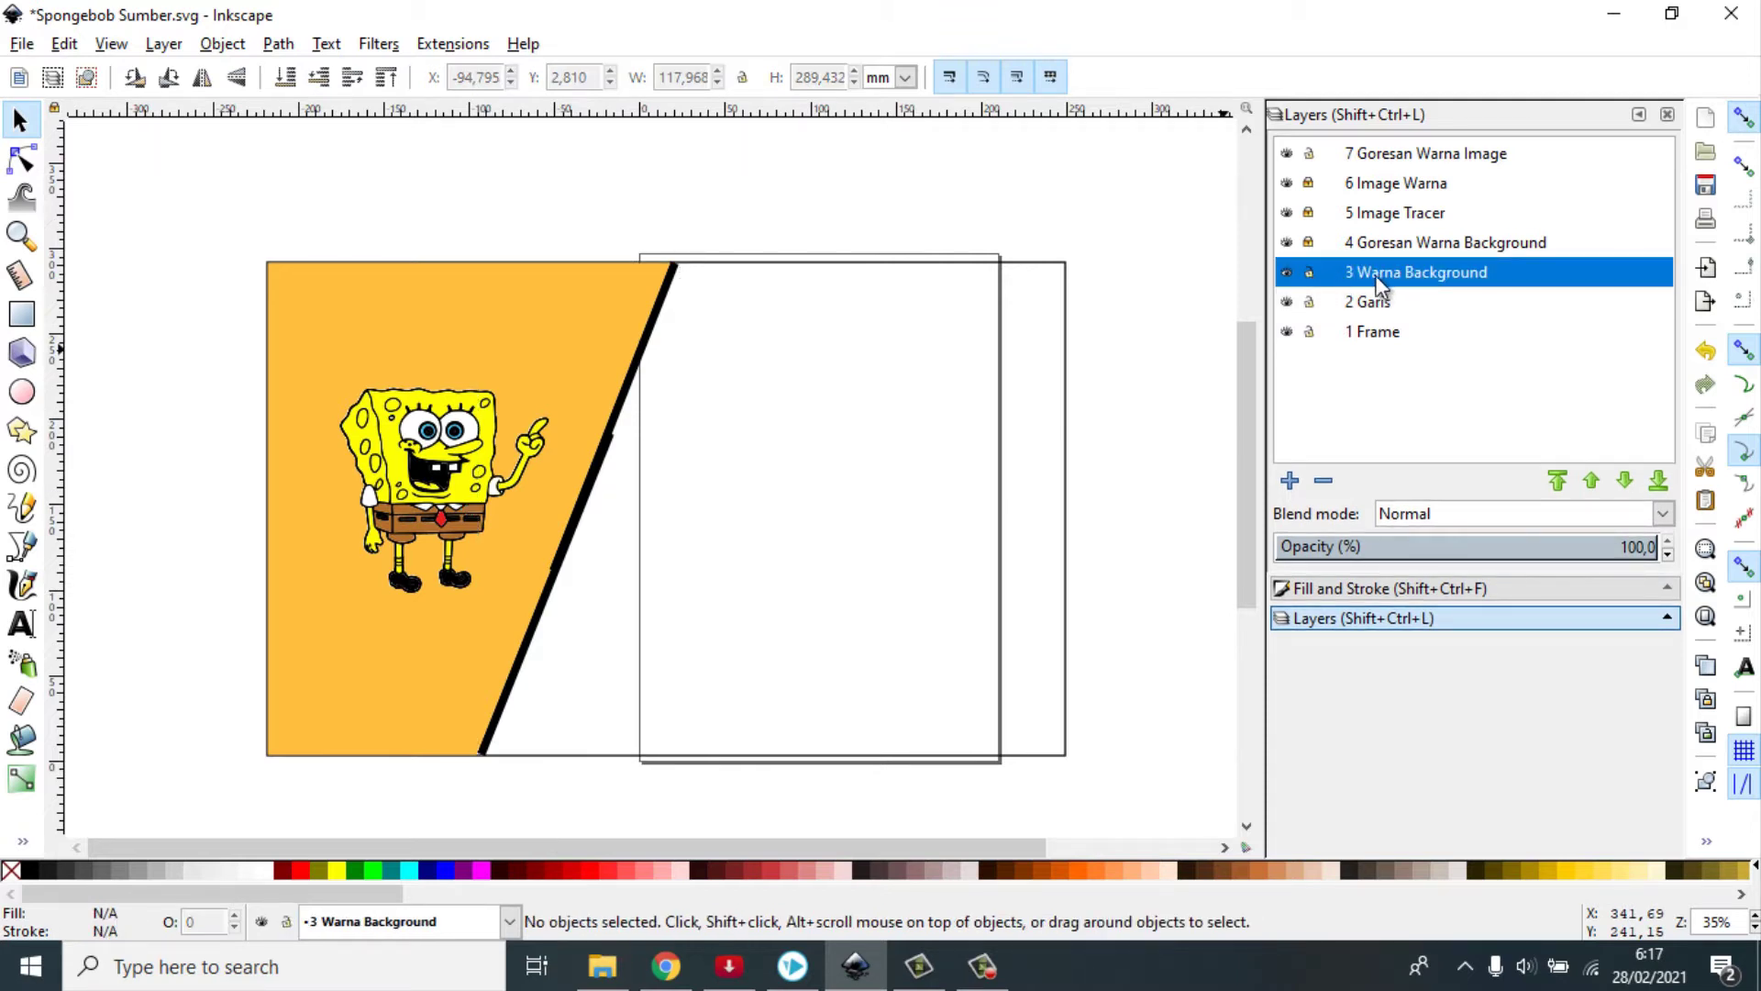
Try moving the orange background shape away from the frame to expose its character-shaped cutout, and undo the move
{"action": "left_click", "coordinate": [574, 348]}
{"action": "left_click_drag", "start_coordinate": [535, 362], "coordinate": [216, 425]}
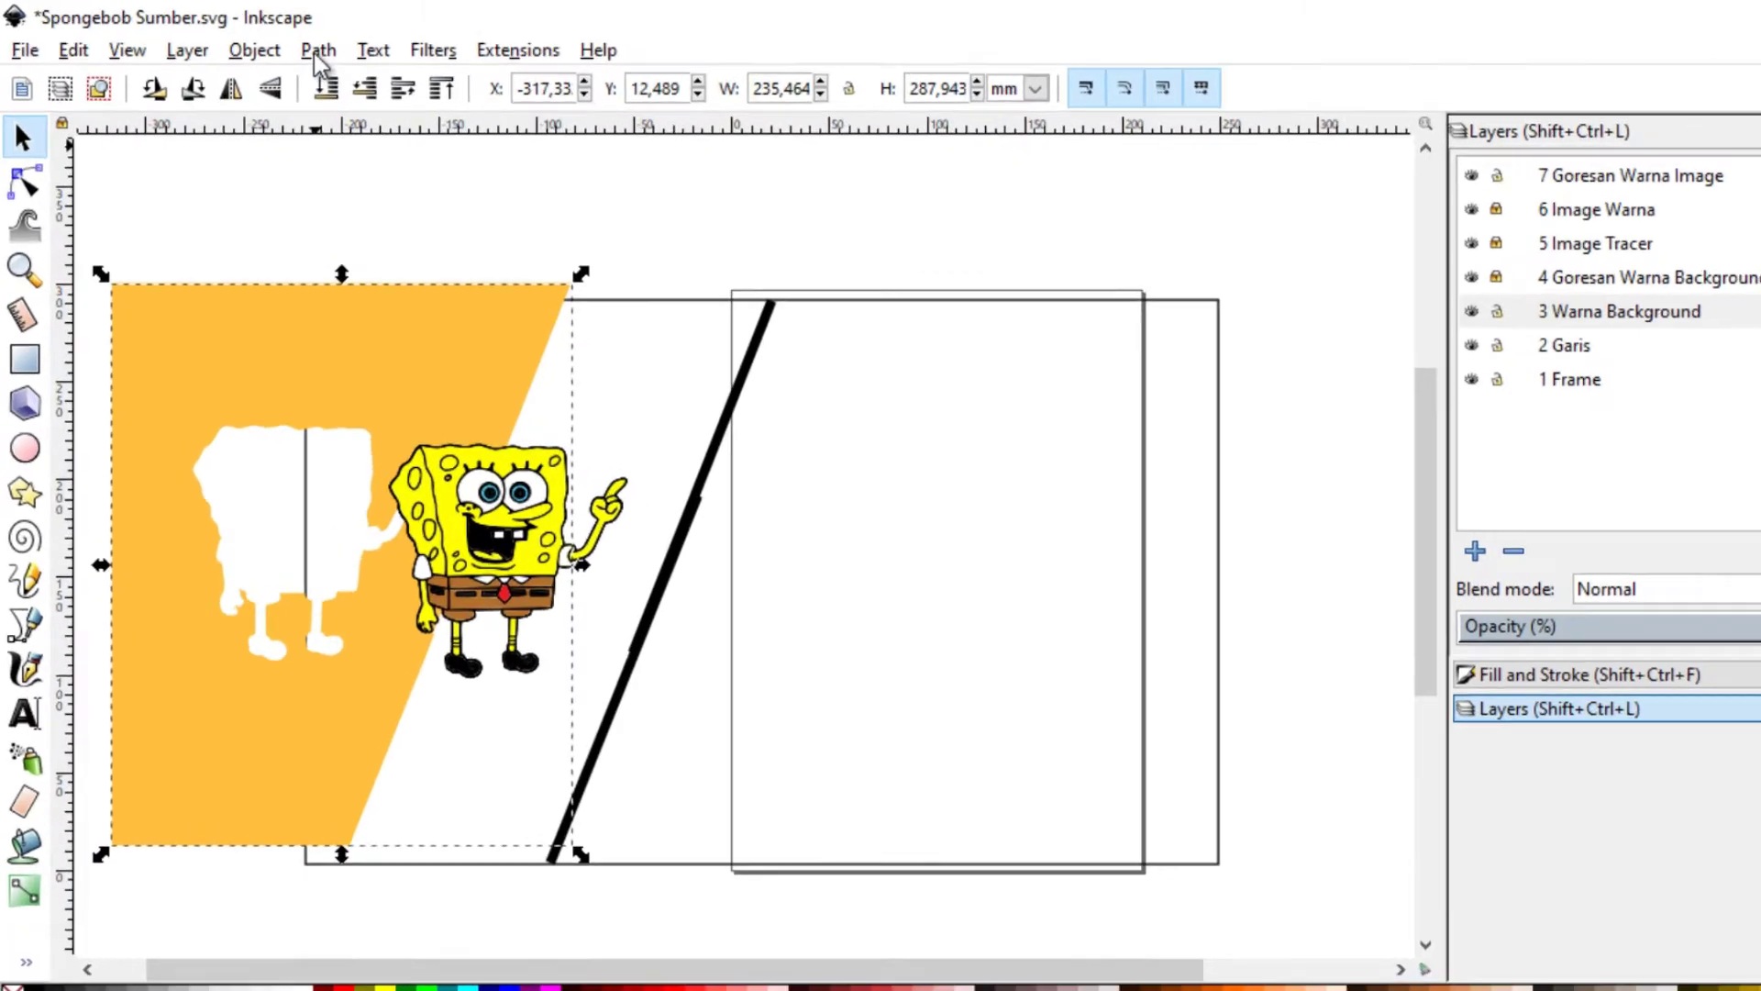
{"action": "left_click", "coordinate": [316, 52]}
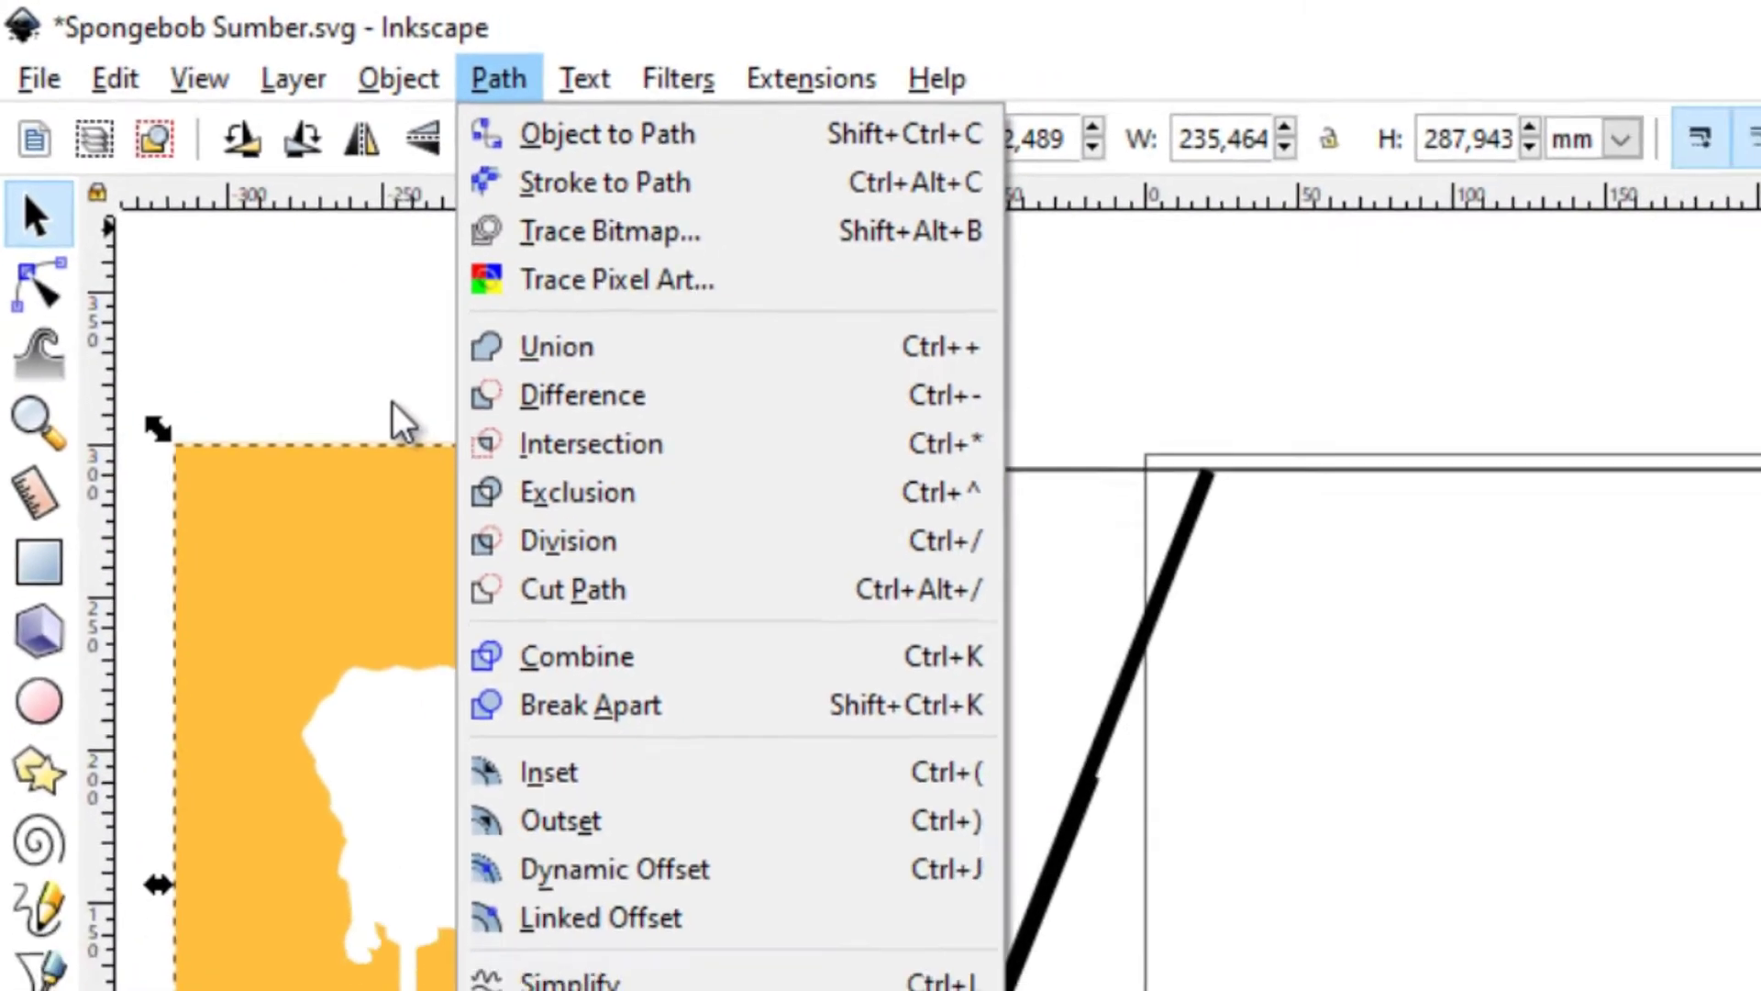
{"action": "left_click", "coordinate": [450, 473]}
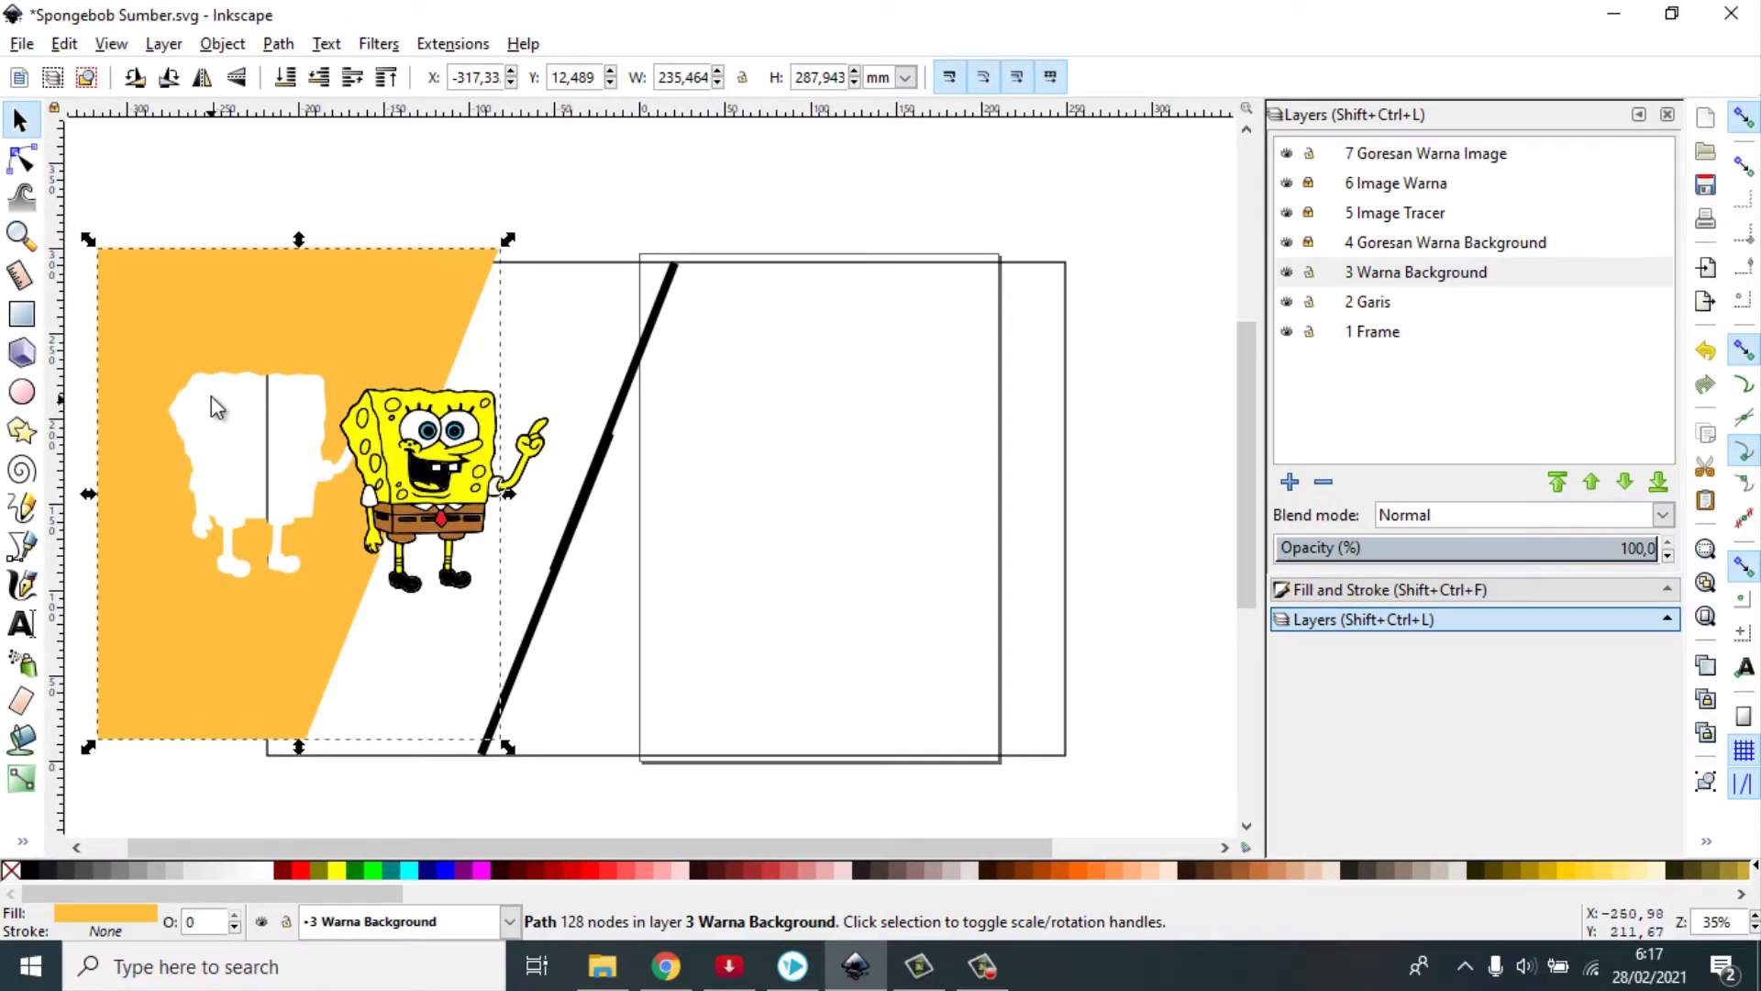
{"action": "key", "text": "ctrl+z"}
{"action": "key", "text": "ctrl+z"}
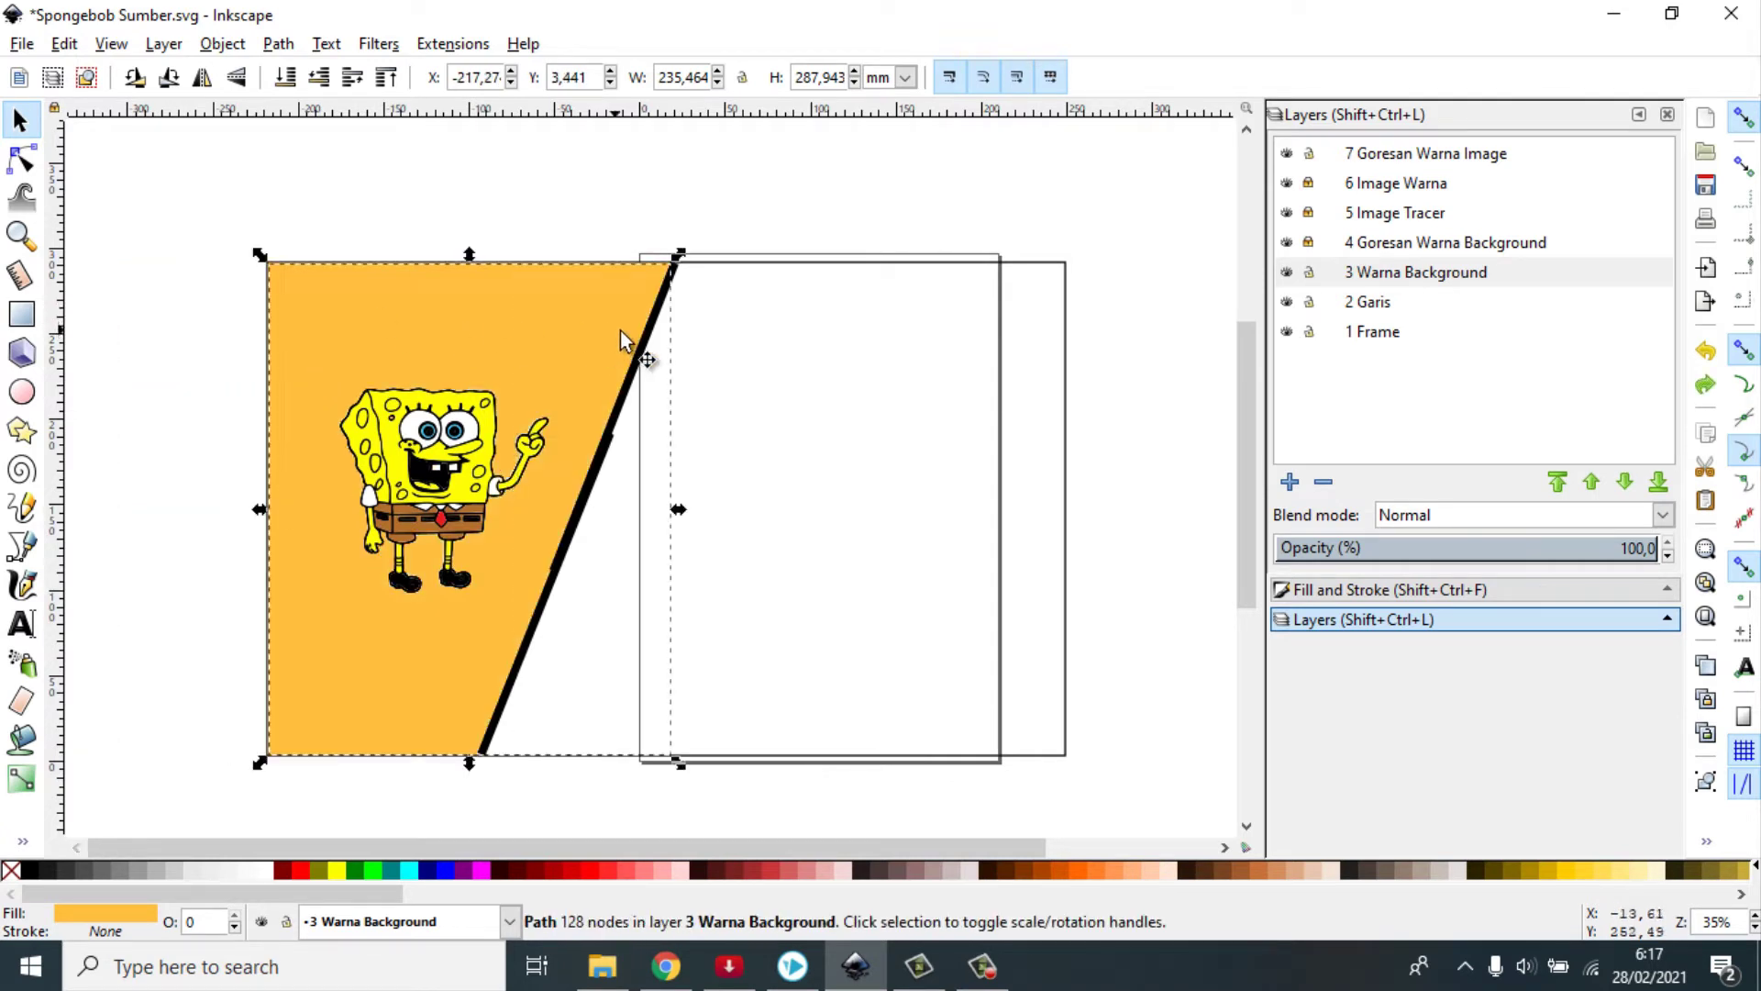
{"action": "key", "text": "ctrl+shift+z"}
{"action": "key", "text": "ctrl+shift+z"}
{"action": "key", "text": "ctrl+z"}
{"action": "key", "text": "ctrl+z"}
Unlock layer 4 Goresan Warna Background and make it the active layer
{"action": "left_click", "coordinate": [1310, 244]}
{"action": "left_click", "coordinate": [1401, 243]}
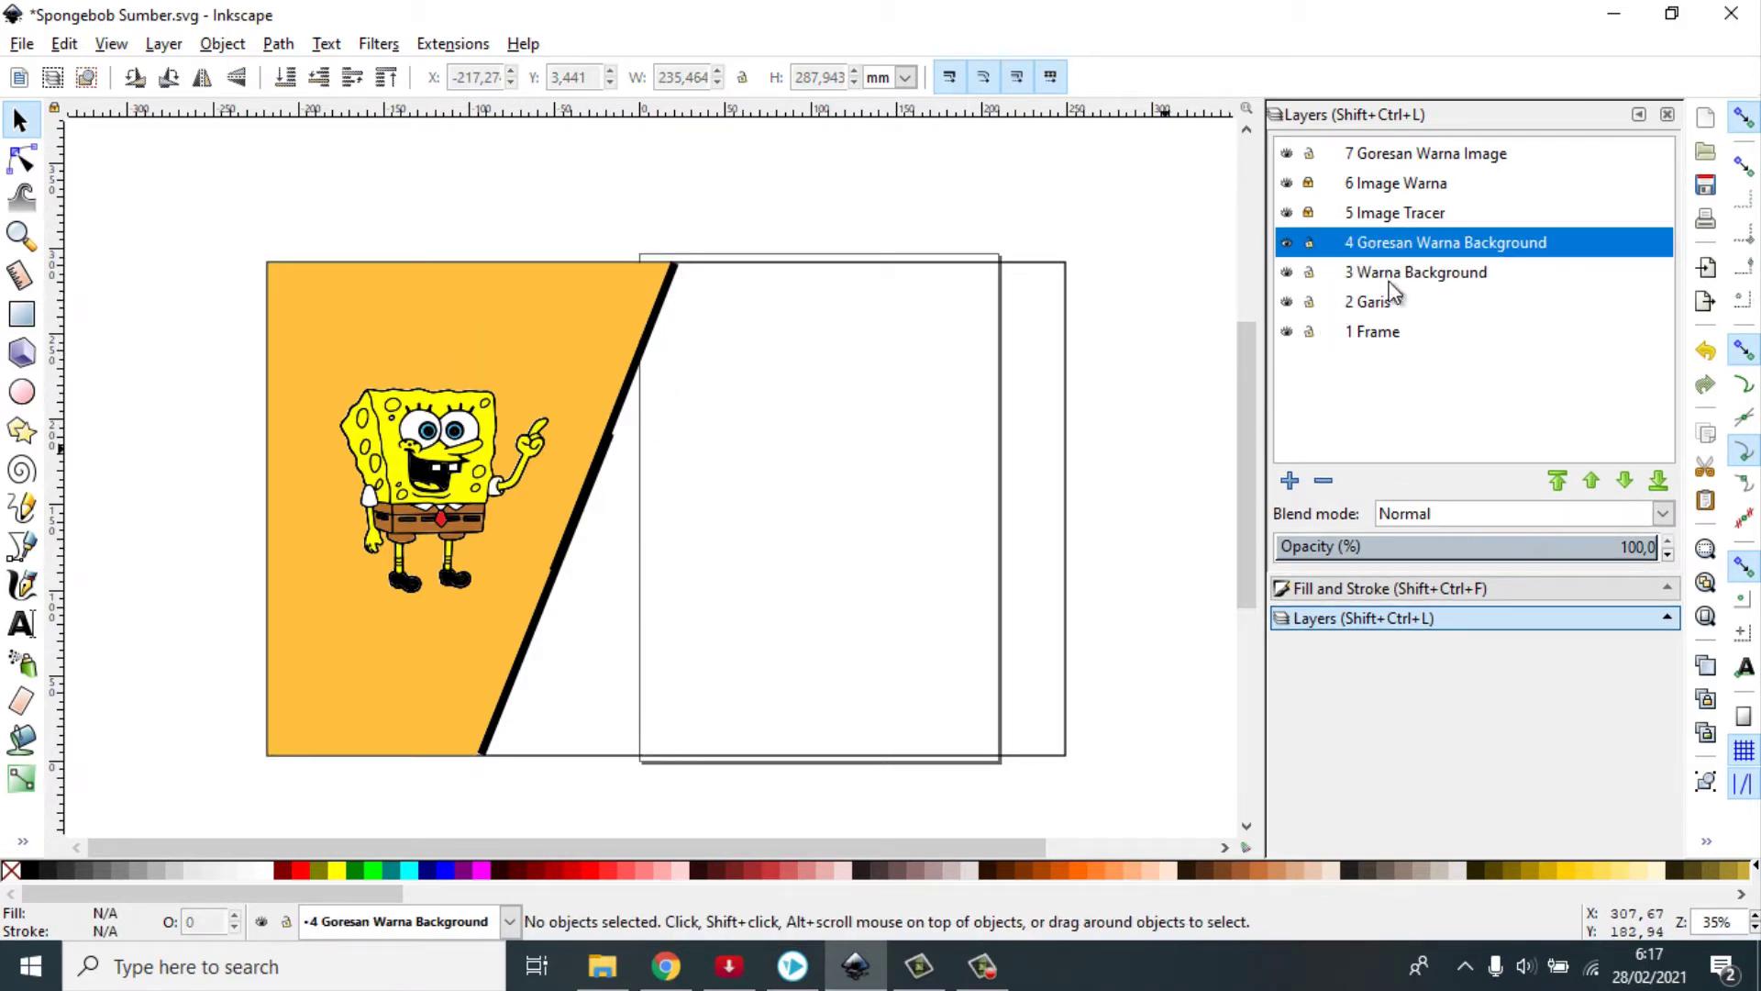
Select the artwork around the character, try its opacity at 100% and at 0%, and undo the opacity changes
{"action": "left_click", "coordinate": [1377, 587]}
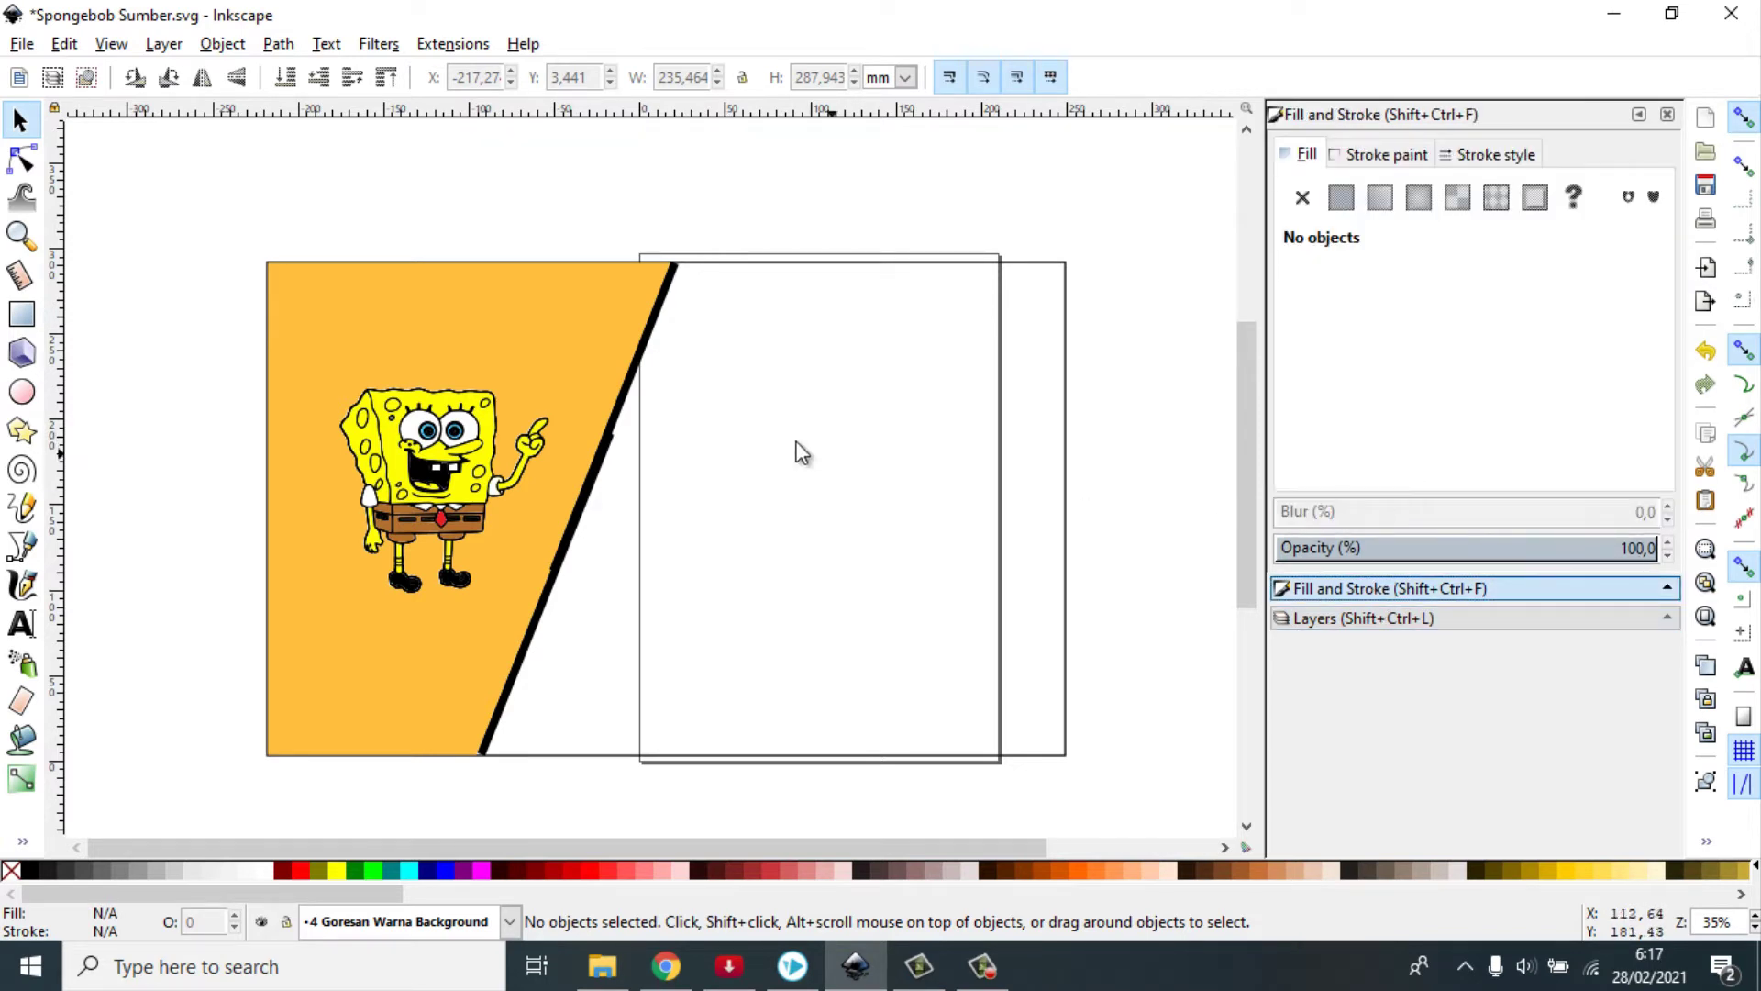
{"action": "mouse_move", "coordinate": [188, 188]}
{"action": "left_mouse_down"}
{"action": "mouse_move", "coordinate": [723, 688]}
{"action": "mouse_move", "coordinate": [804, 790]}
{"action": "left_mouse_up"}
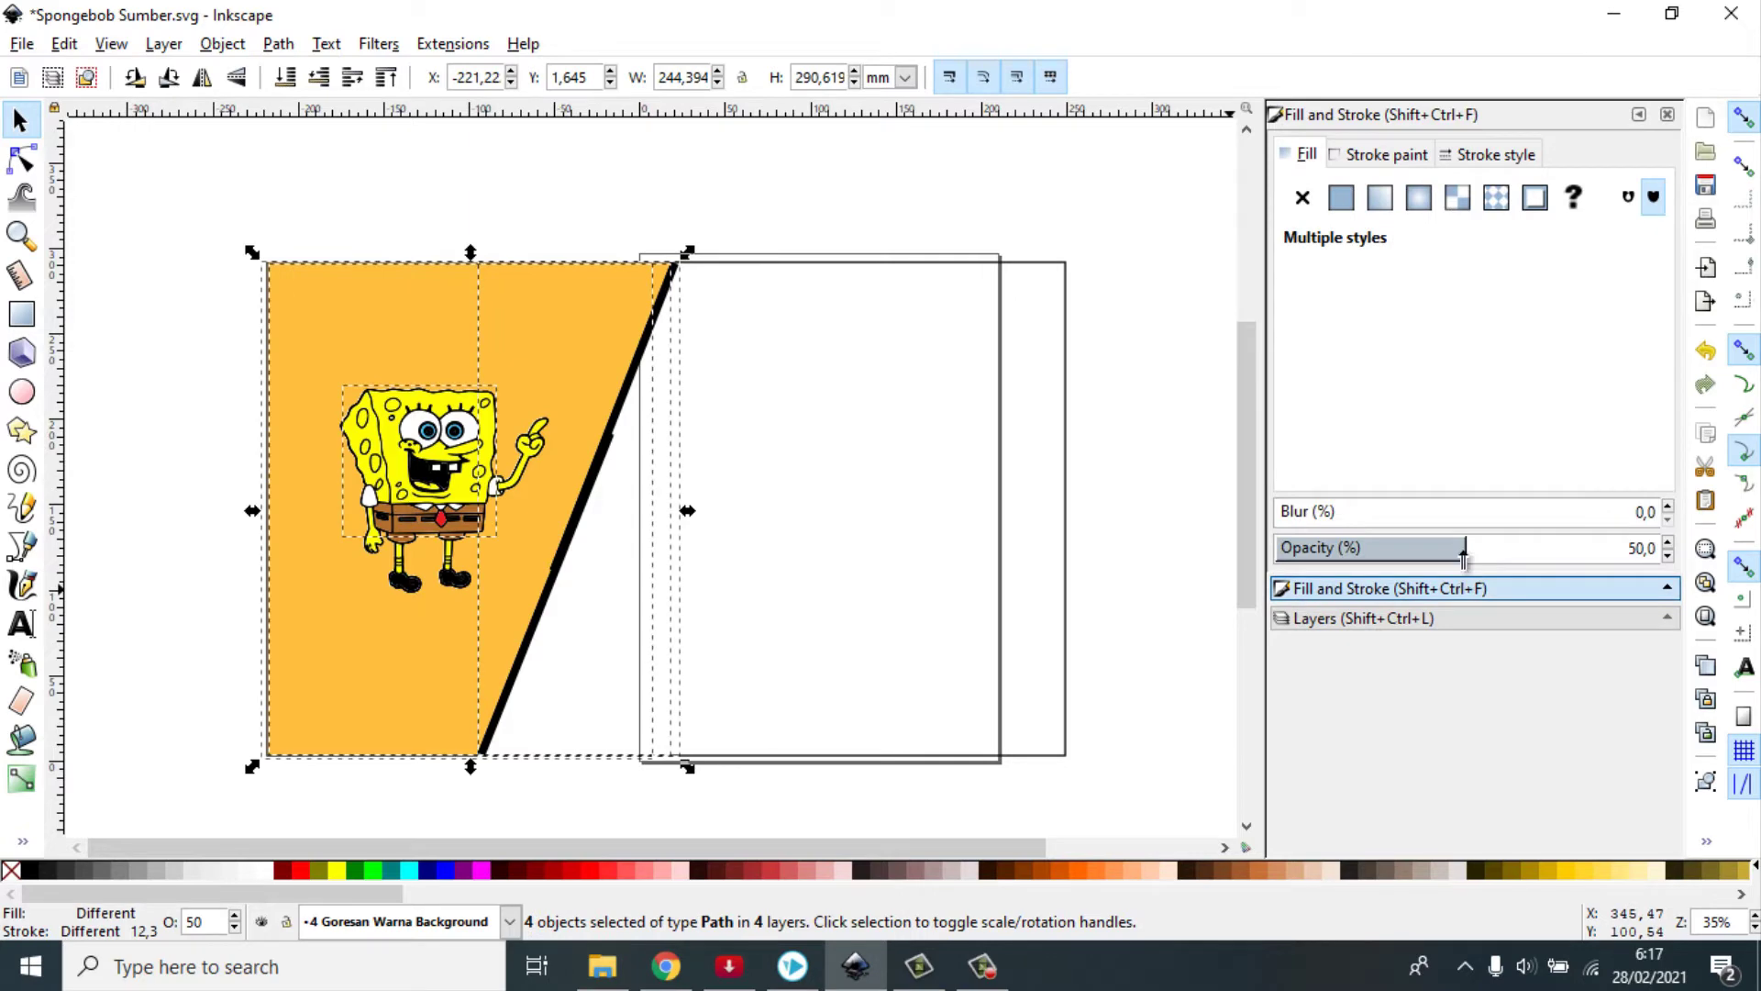
{"action": "left_click_drag", "start_coordinate": [1464, 560], "coordinate": [1704, 552]}
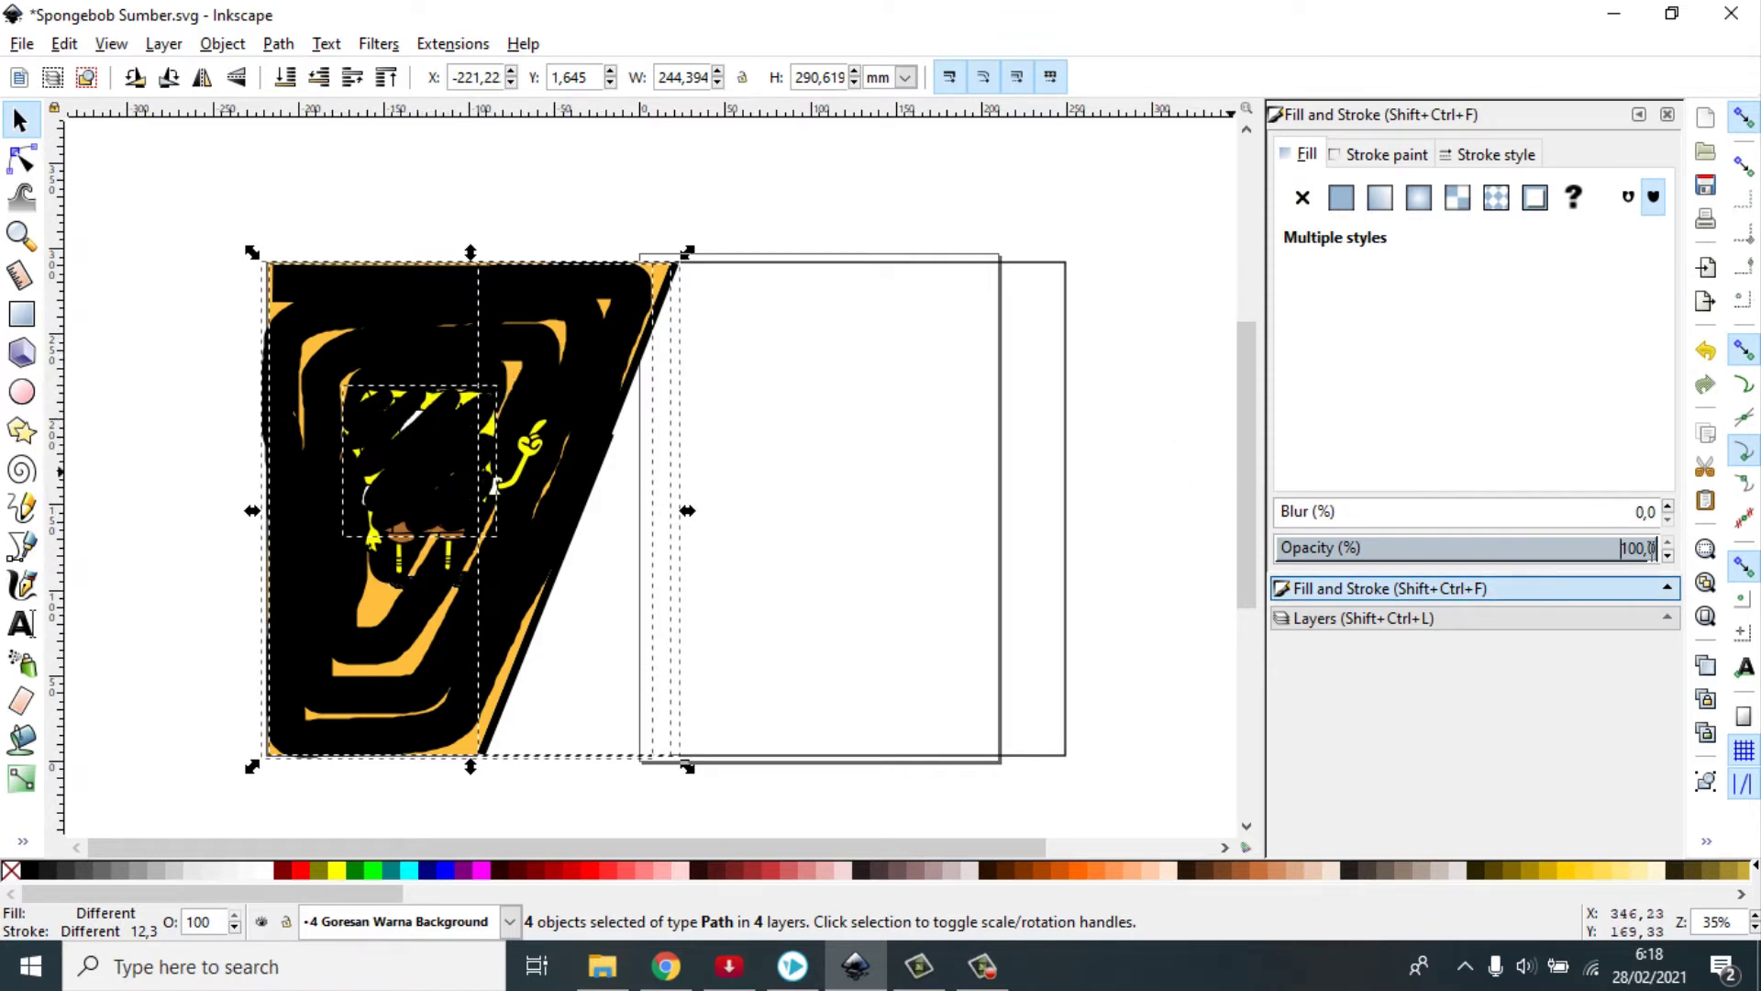
{"action": "left_click_drag", "start_coordinate": [1612, 550], "coordinate": [1284, 561]}
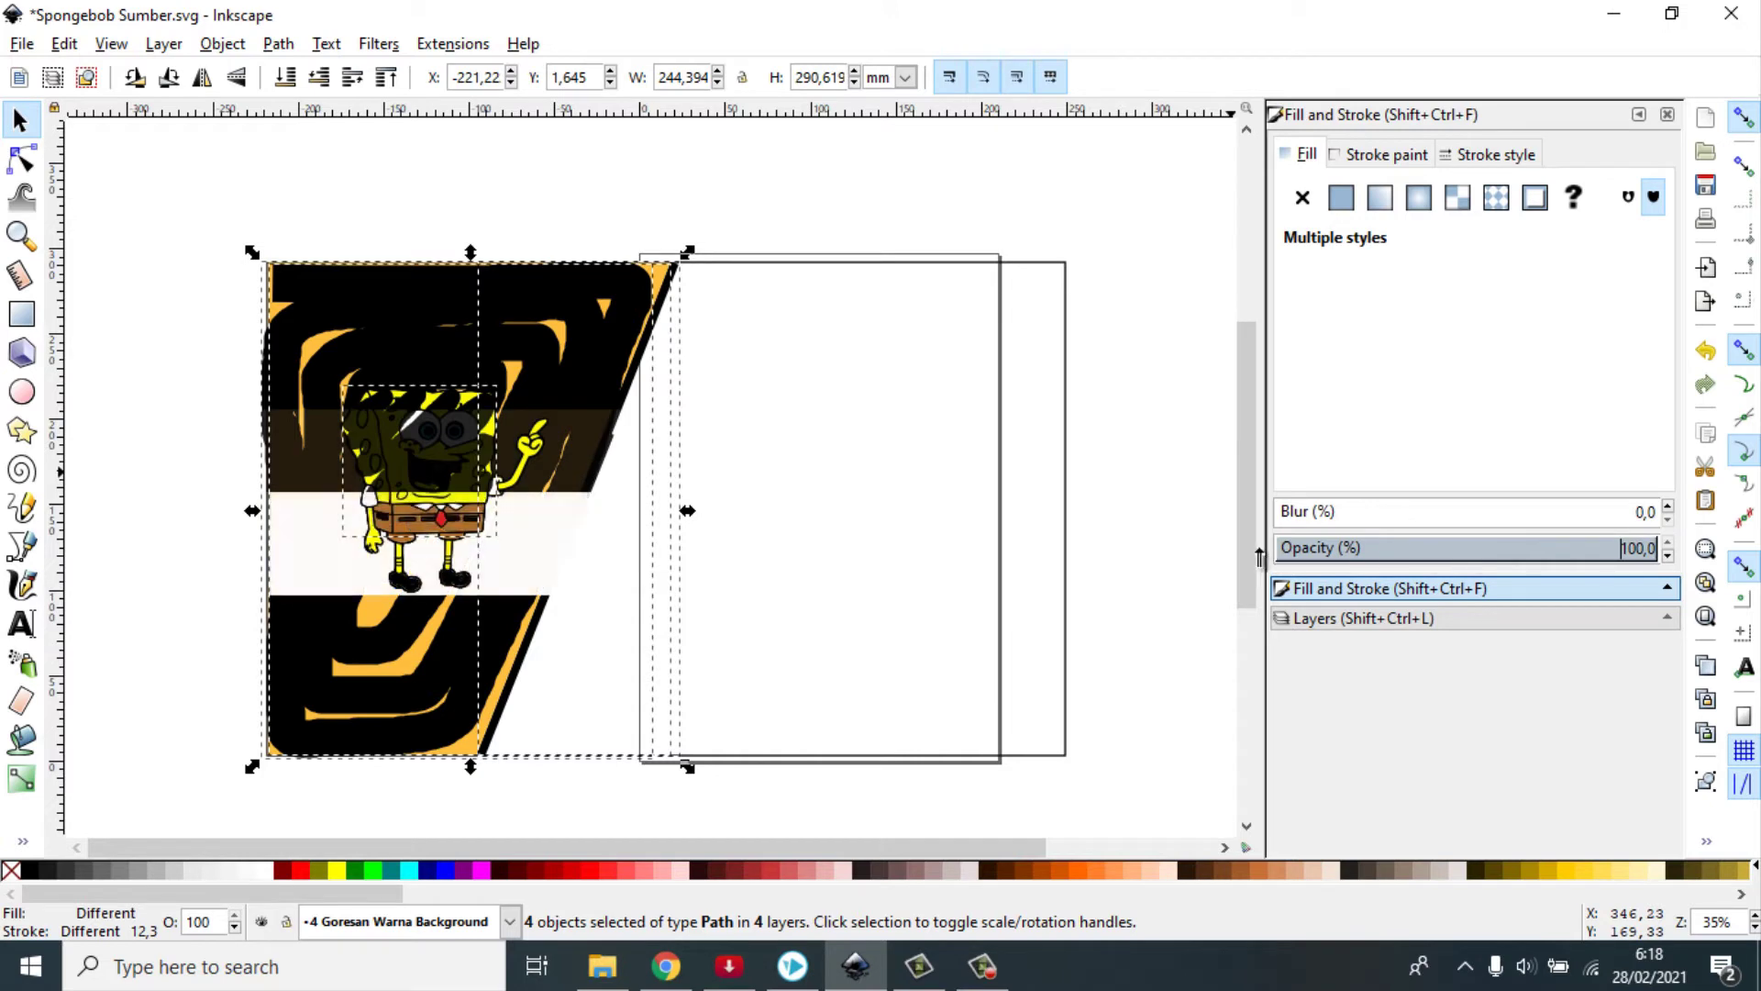
{"action": "left_click", "coordinate": [1387, 620]}
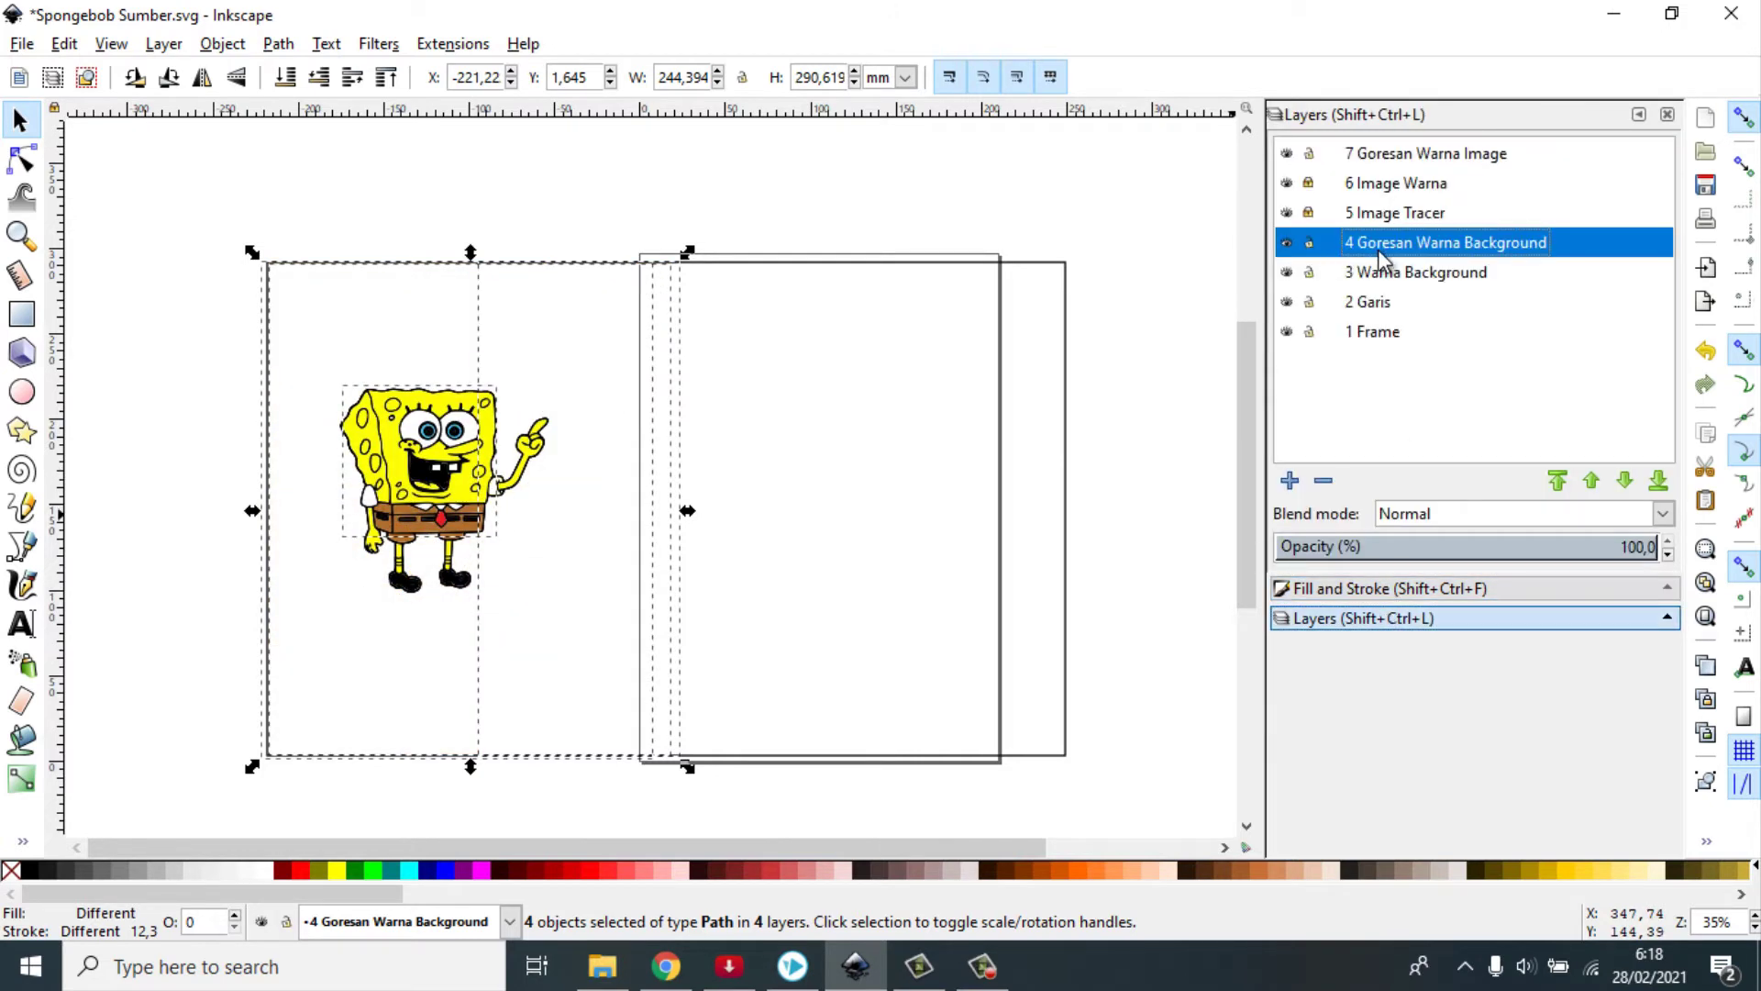
{"action": "left_click", "coordinate": [1373, 268]}
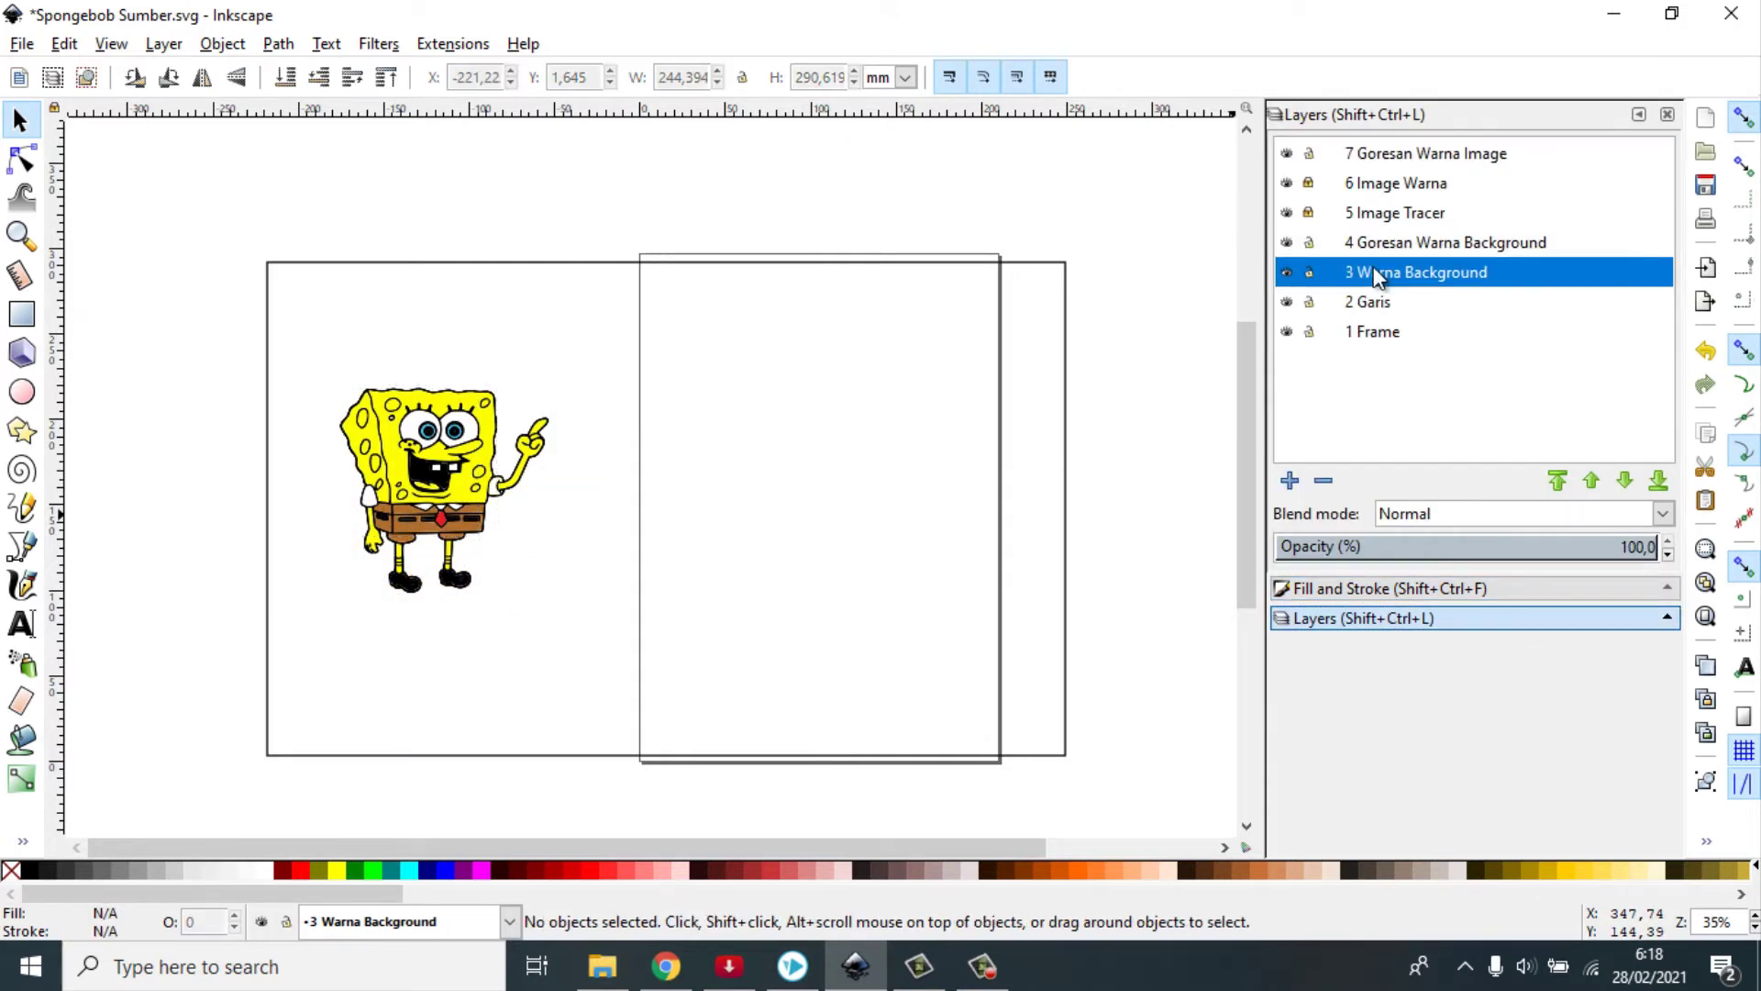
{"action": "left_click", "coordinate": [1389, 236]}
Unlock layer 5 Image Tracer, test it by moving the character's outline group off the colours, and undo the move
{"action": "left_click", "coordinate": [1370, 216]}
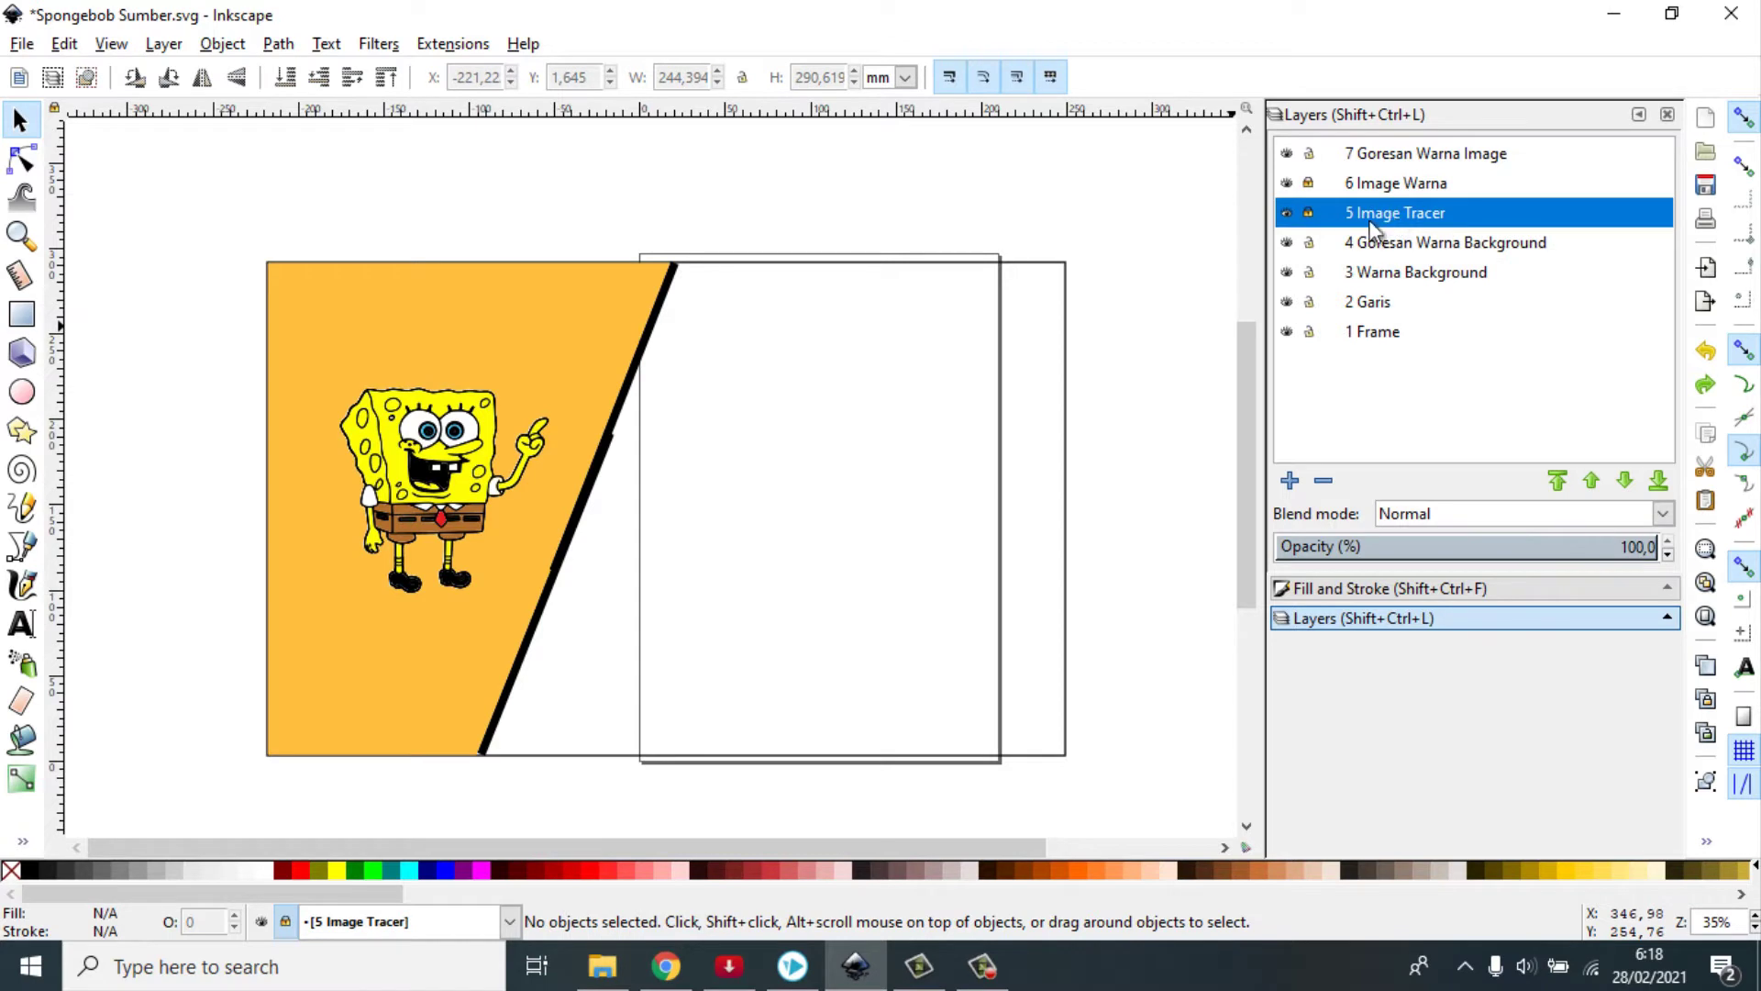
{"action": "left_click", "coordinate": [1309, 213]}
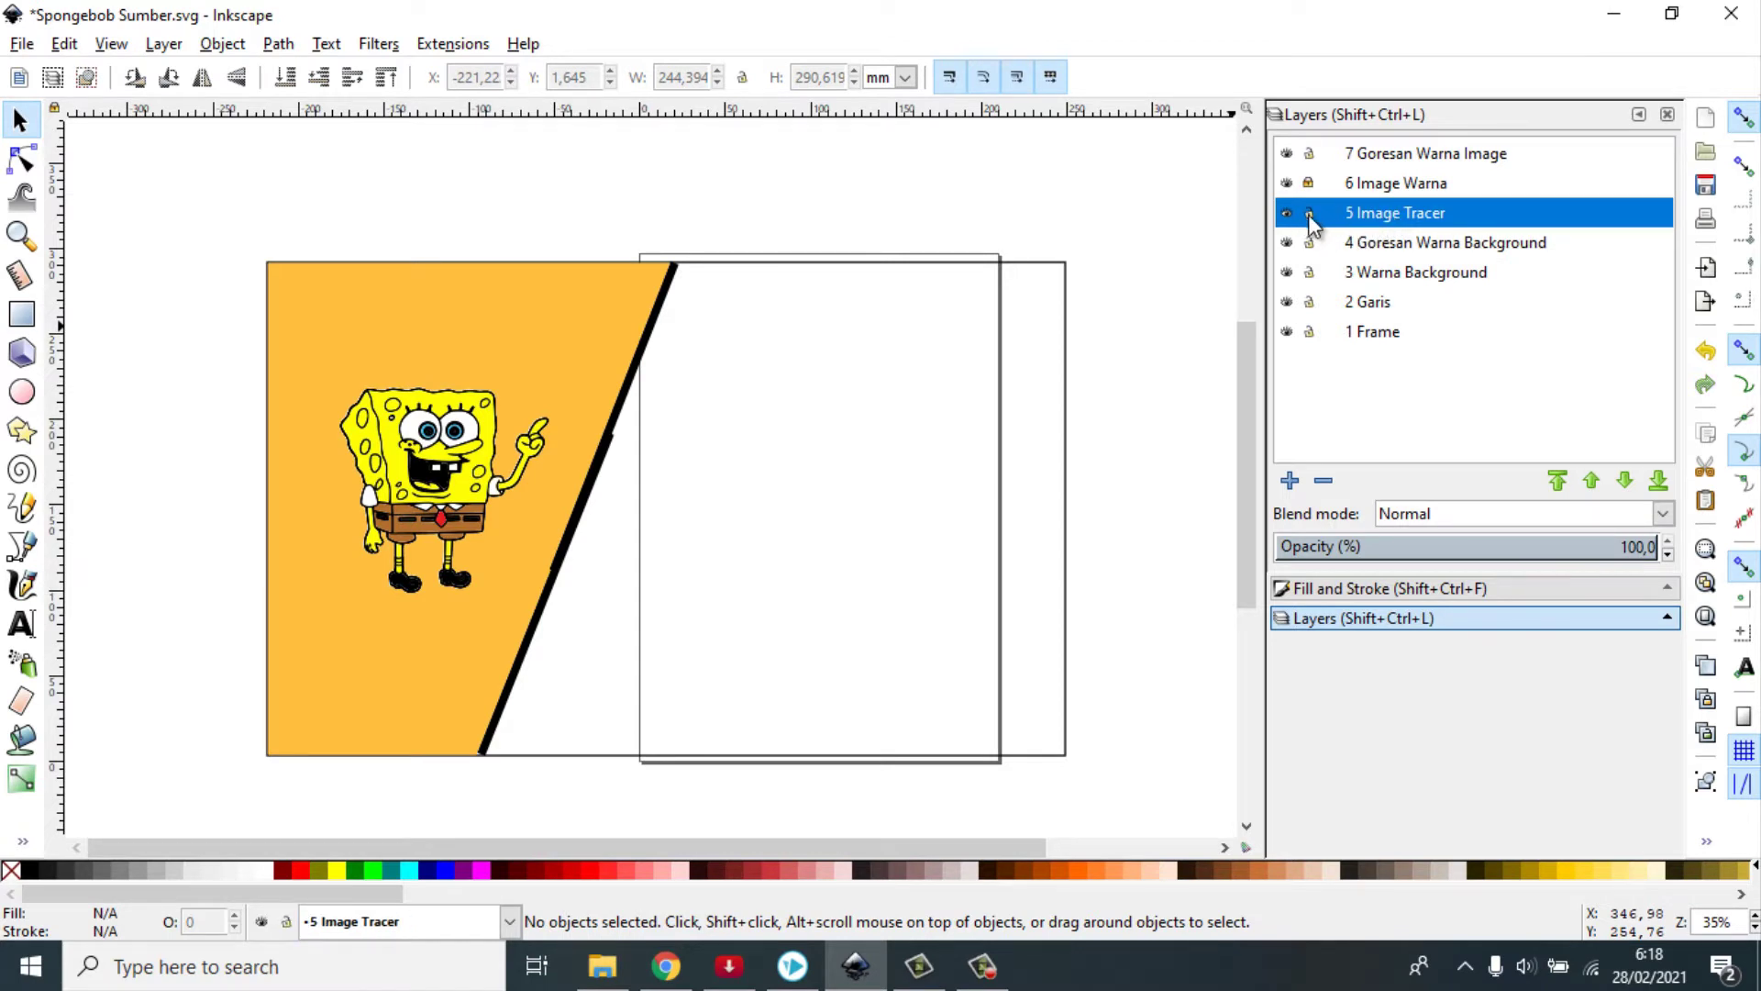
{"action": "left_click_drag", "start_coordinate": [466, 500], "coordinate": [546, 385]}
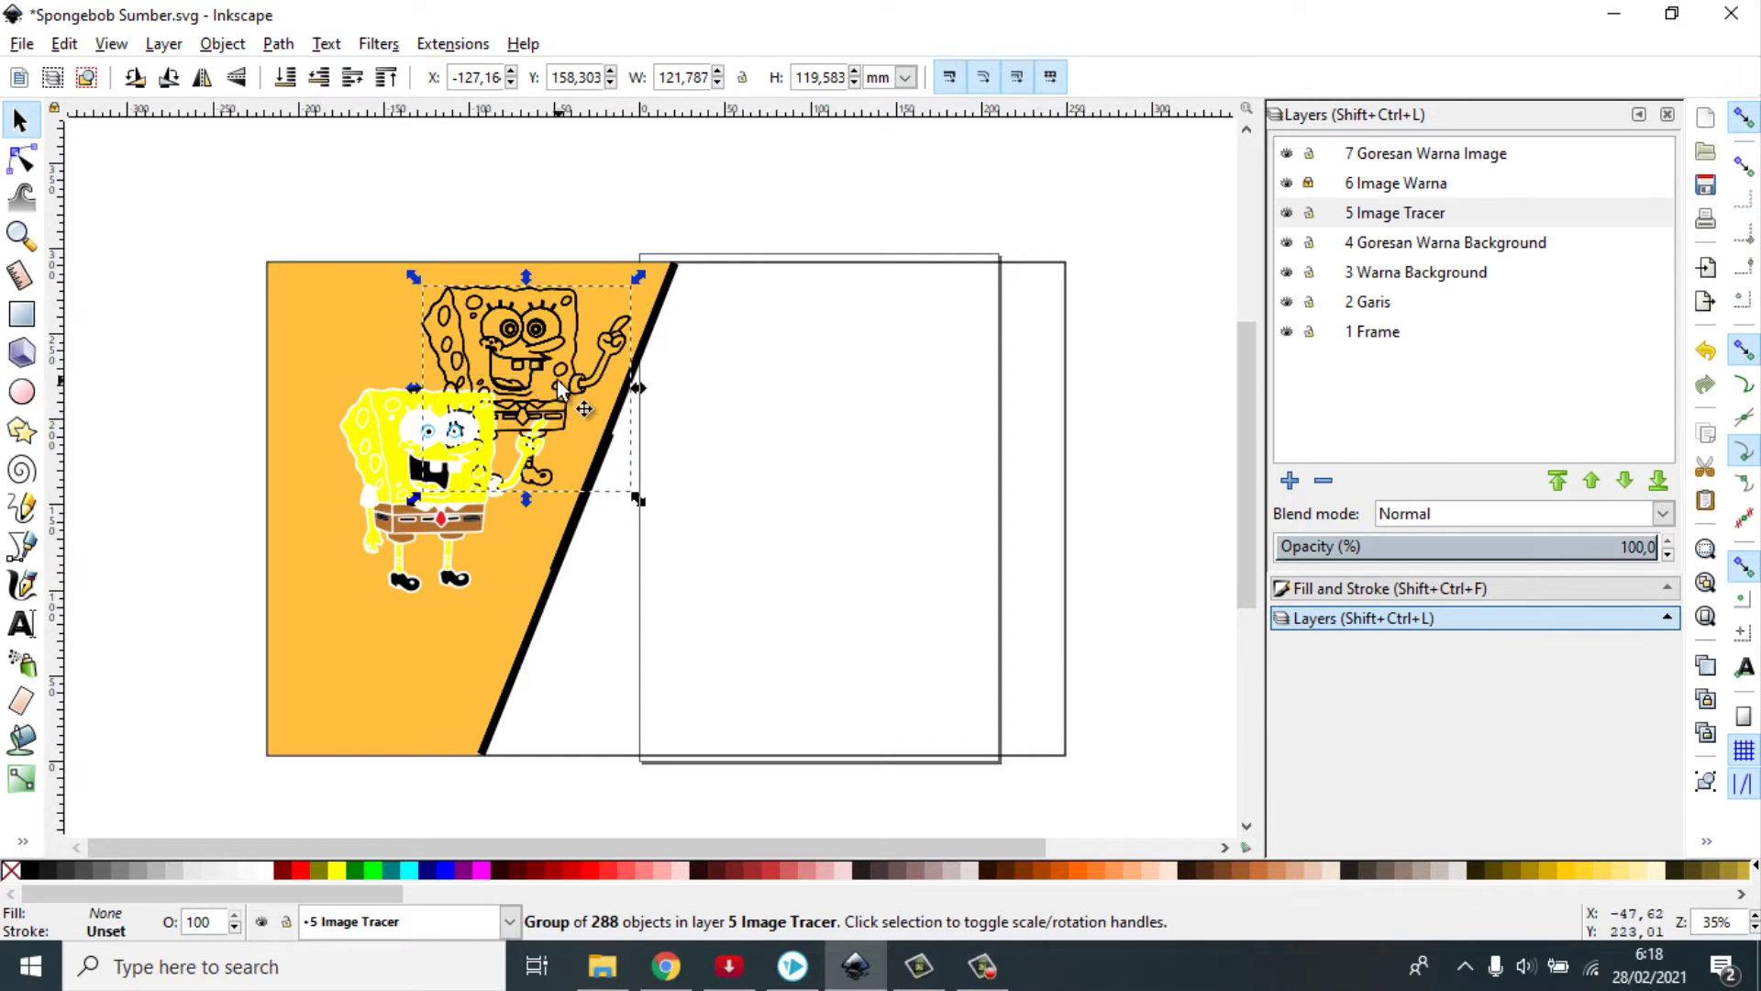
{"action": "key", "text": "ctrl+z"}
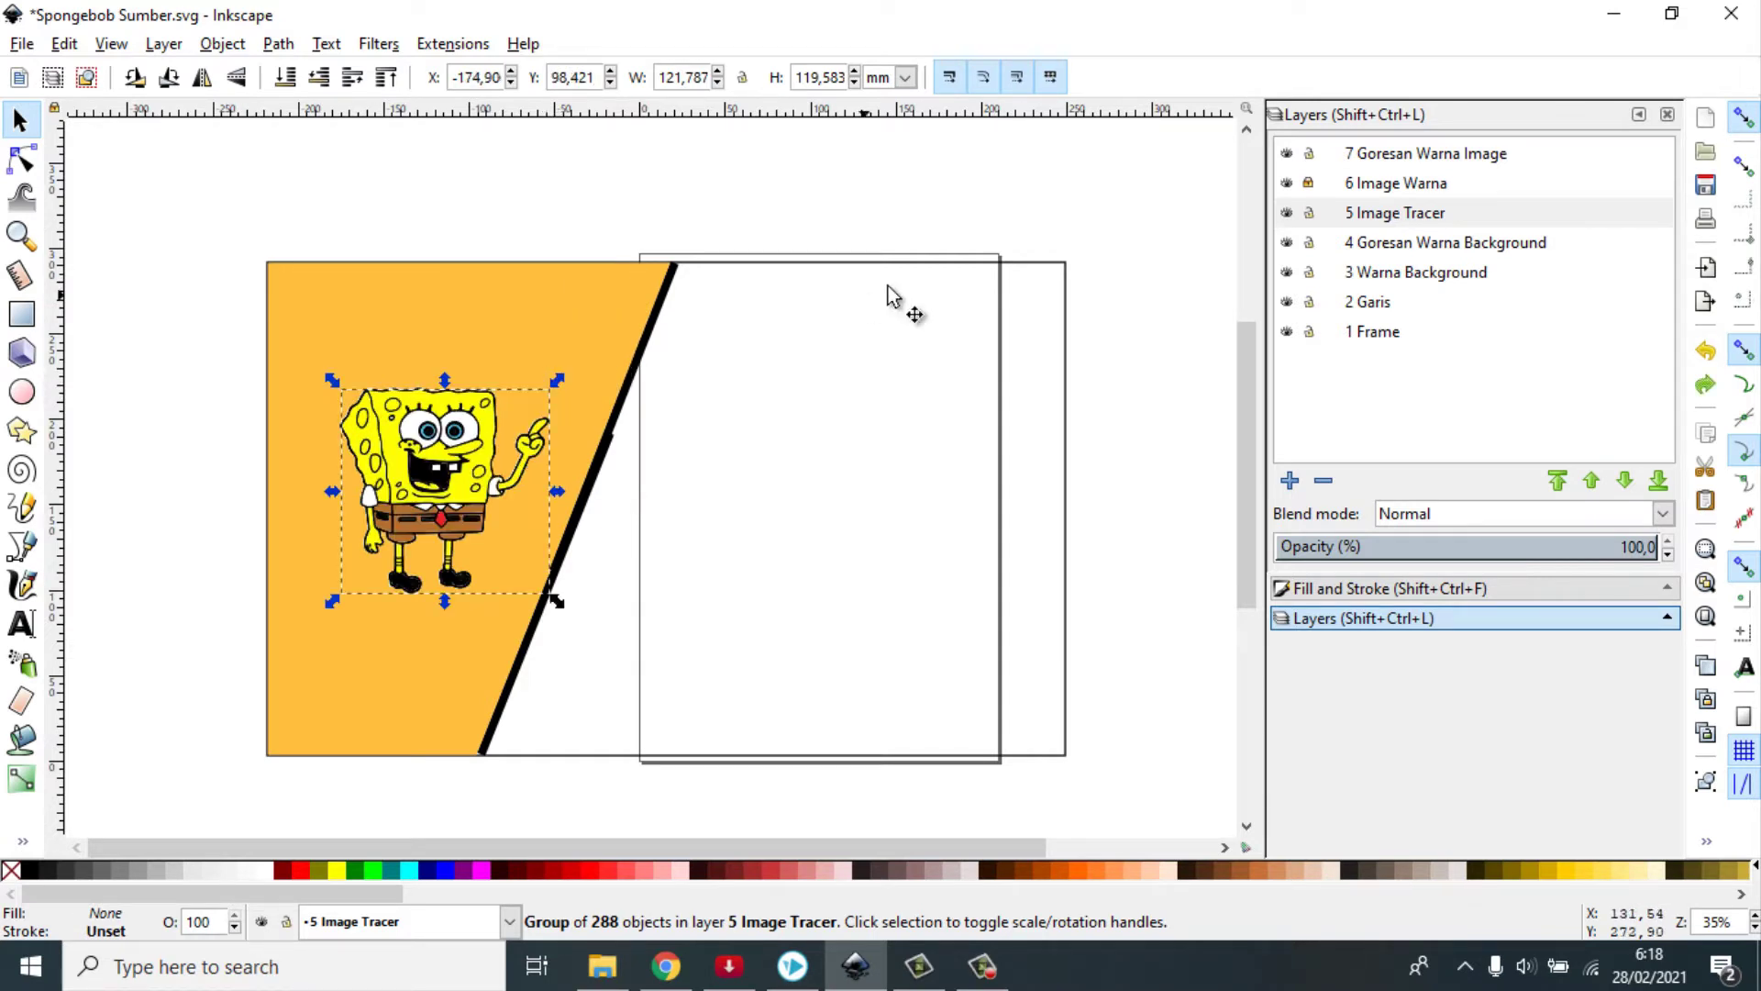
Unlock layer 6 Image Warna, test it by moving the selected character artwork sideways, and undo the move
{"action": "left_click", "coordinate": [1314, 183]}
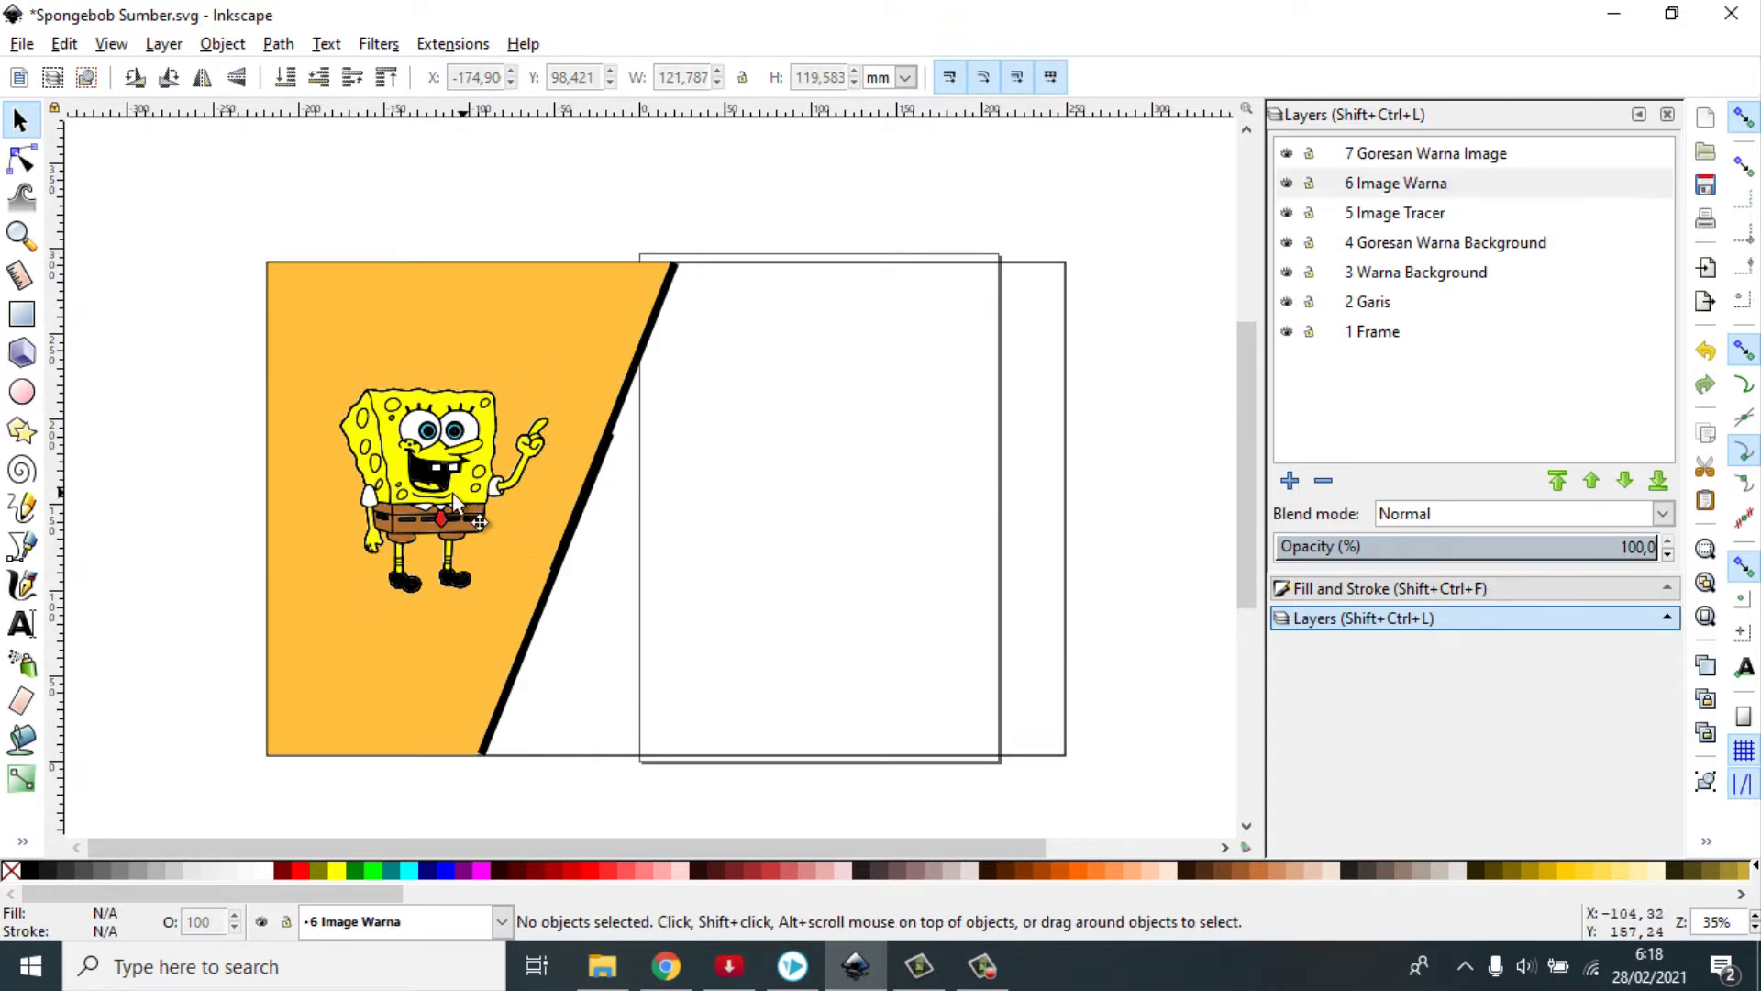
{"action": "left_click_drag", "start_coordinate": [177, 350], "coordinate": [642, 656]}
{"action": "left_click_drag", "start_coordinate": [499, 516], "coordinate": [288, 516]}
{"action": "key", "text": "ctrl+z"}
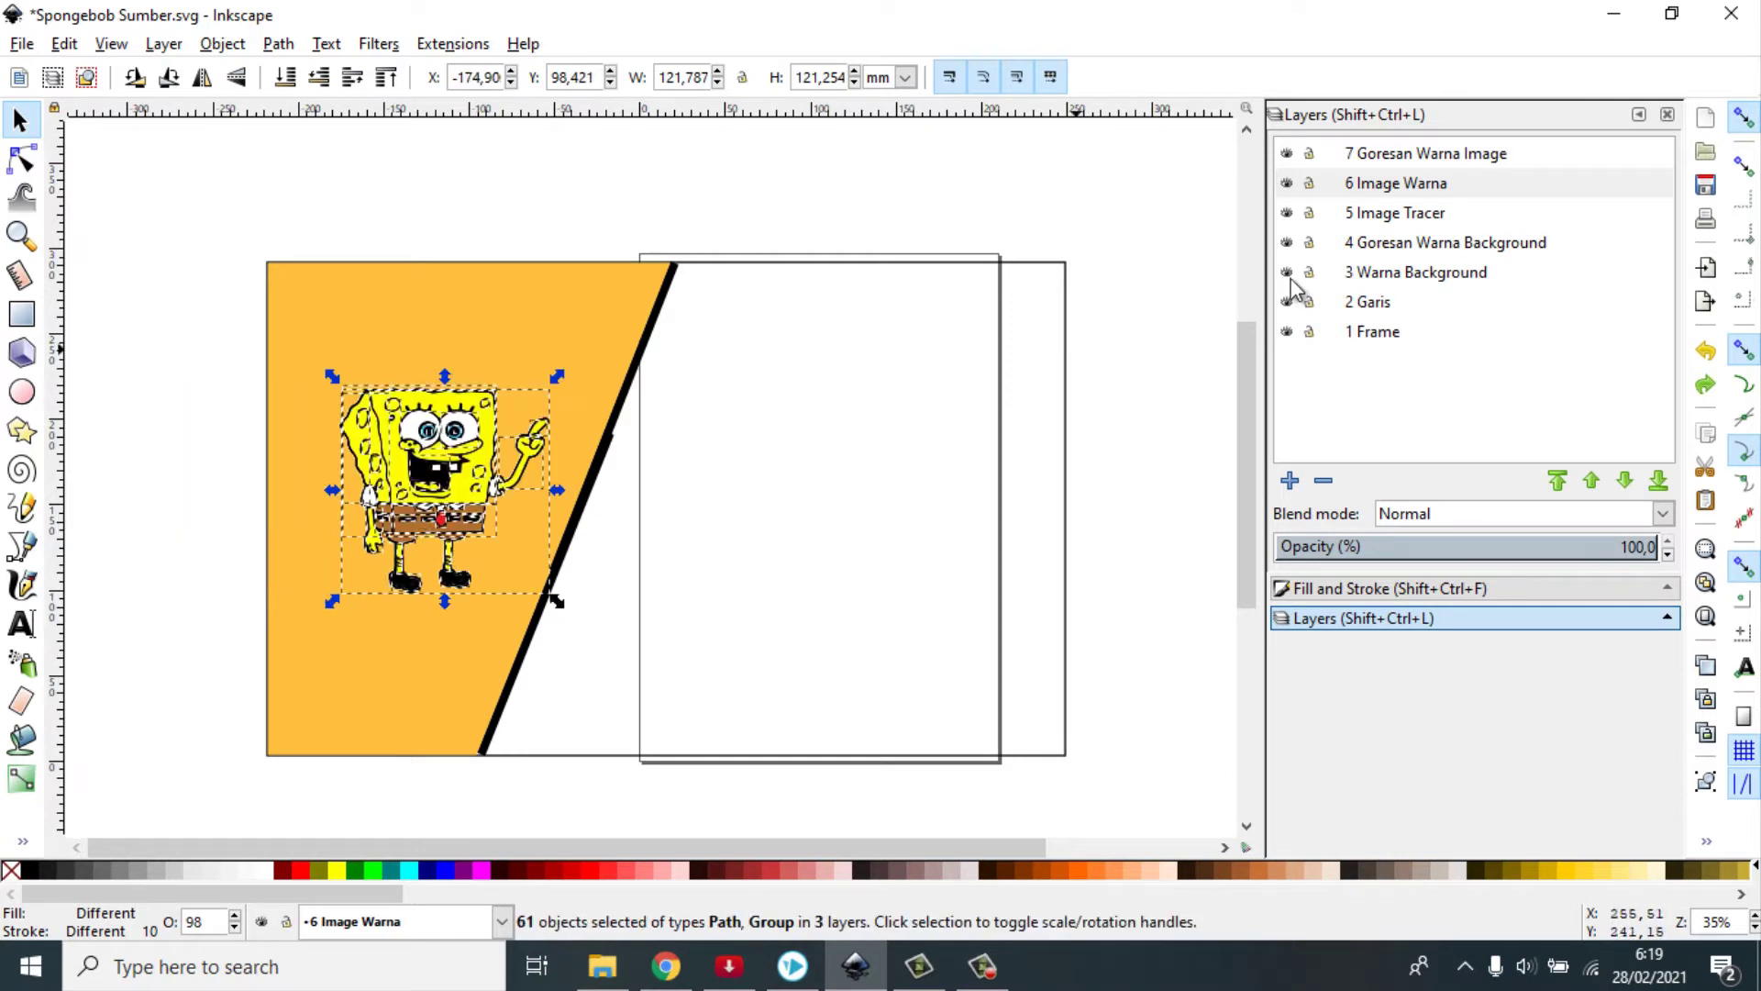
Lock layer 5 Image Tracer, test the lock by moving the character's colour shapes off the outline, and undo the move
{"action": "left_click", "coordinate": [1309, 213]}
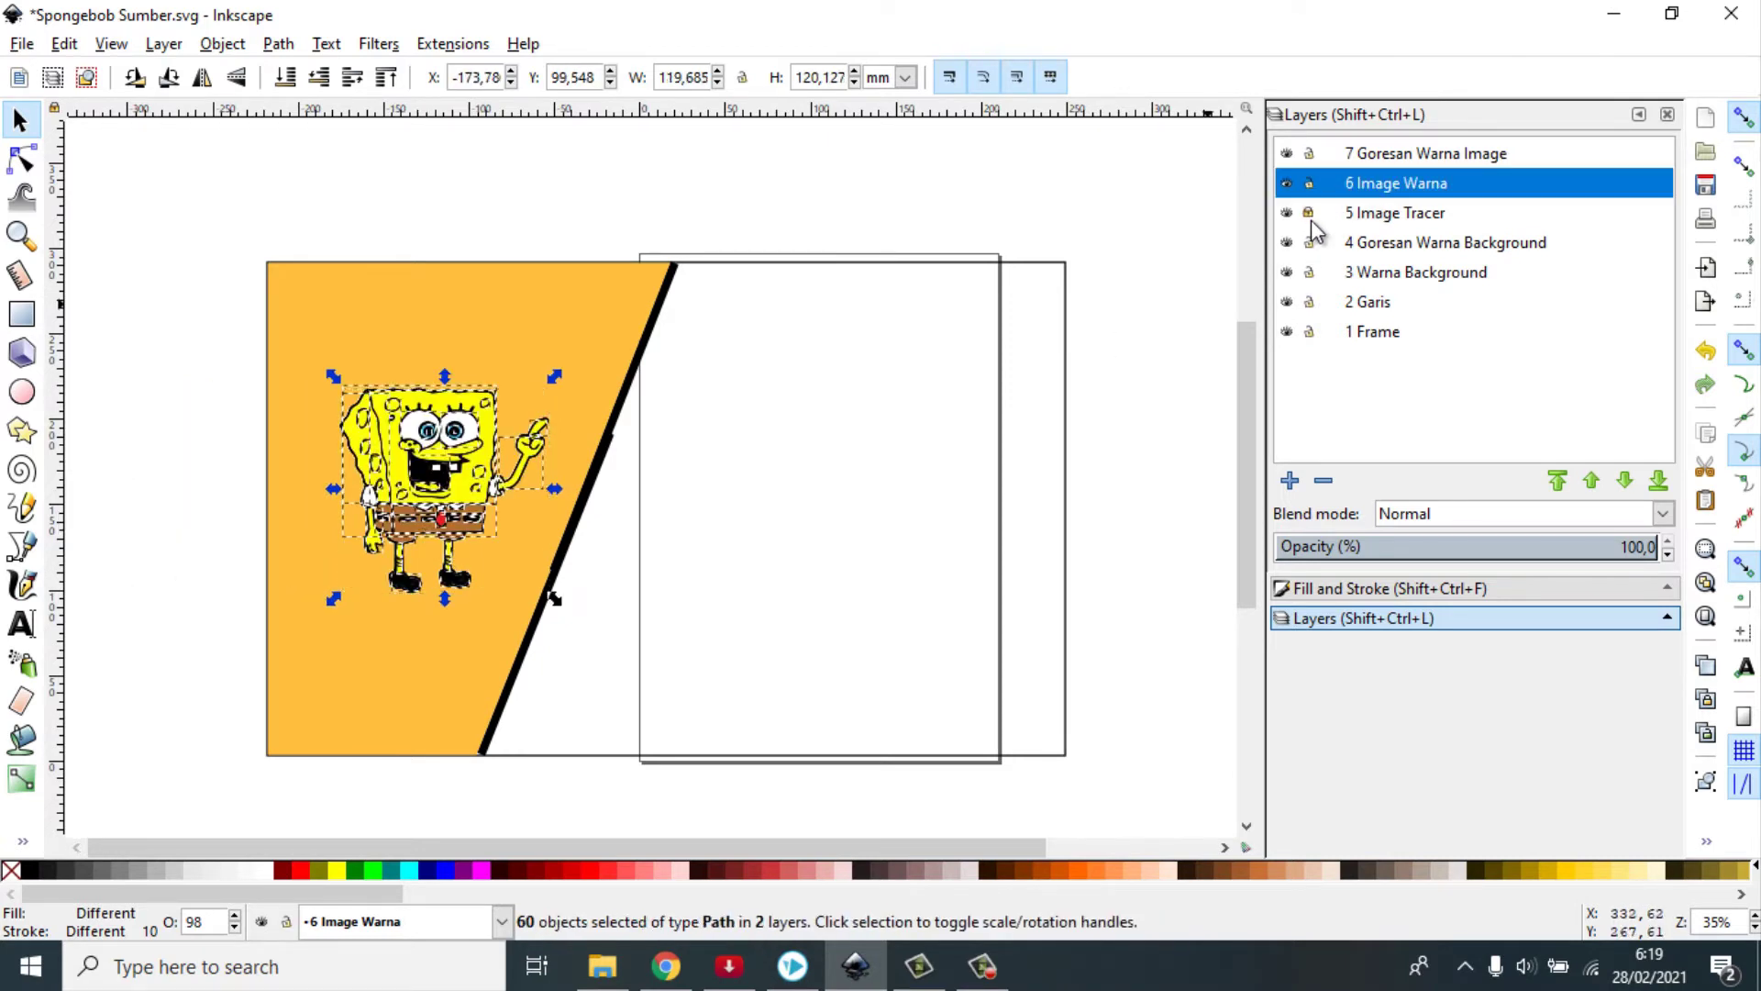
{"action": "left_click", "coordinate": [177, 347]}
{"action": "left_click_drag", "start_coordinate": [174, 339], "coordinate": [656, 674]}
{"action": "left_click_drag", "start_coordinate": [439, 500], "coordinate": [278, 493]}
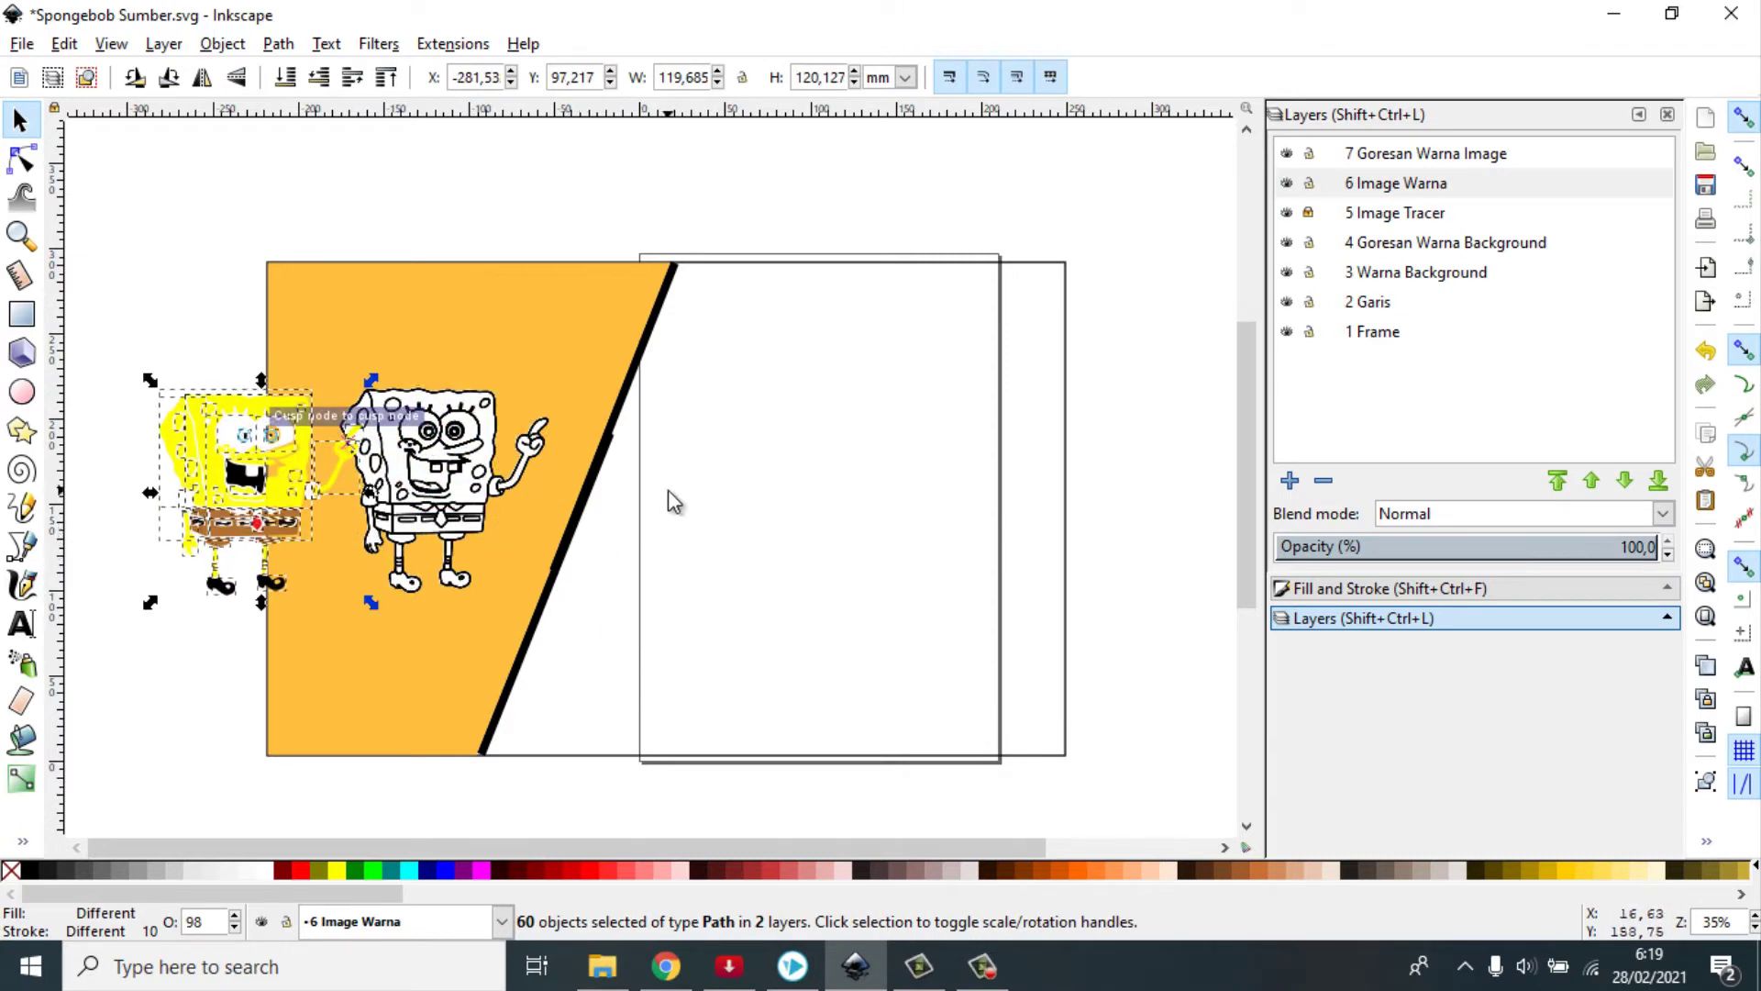
{"action": "key", "text": "ctrl+z"}
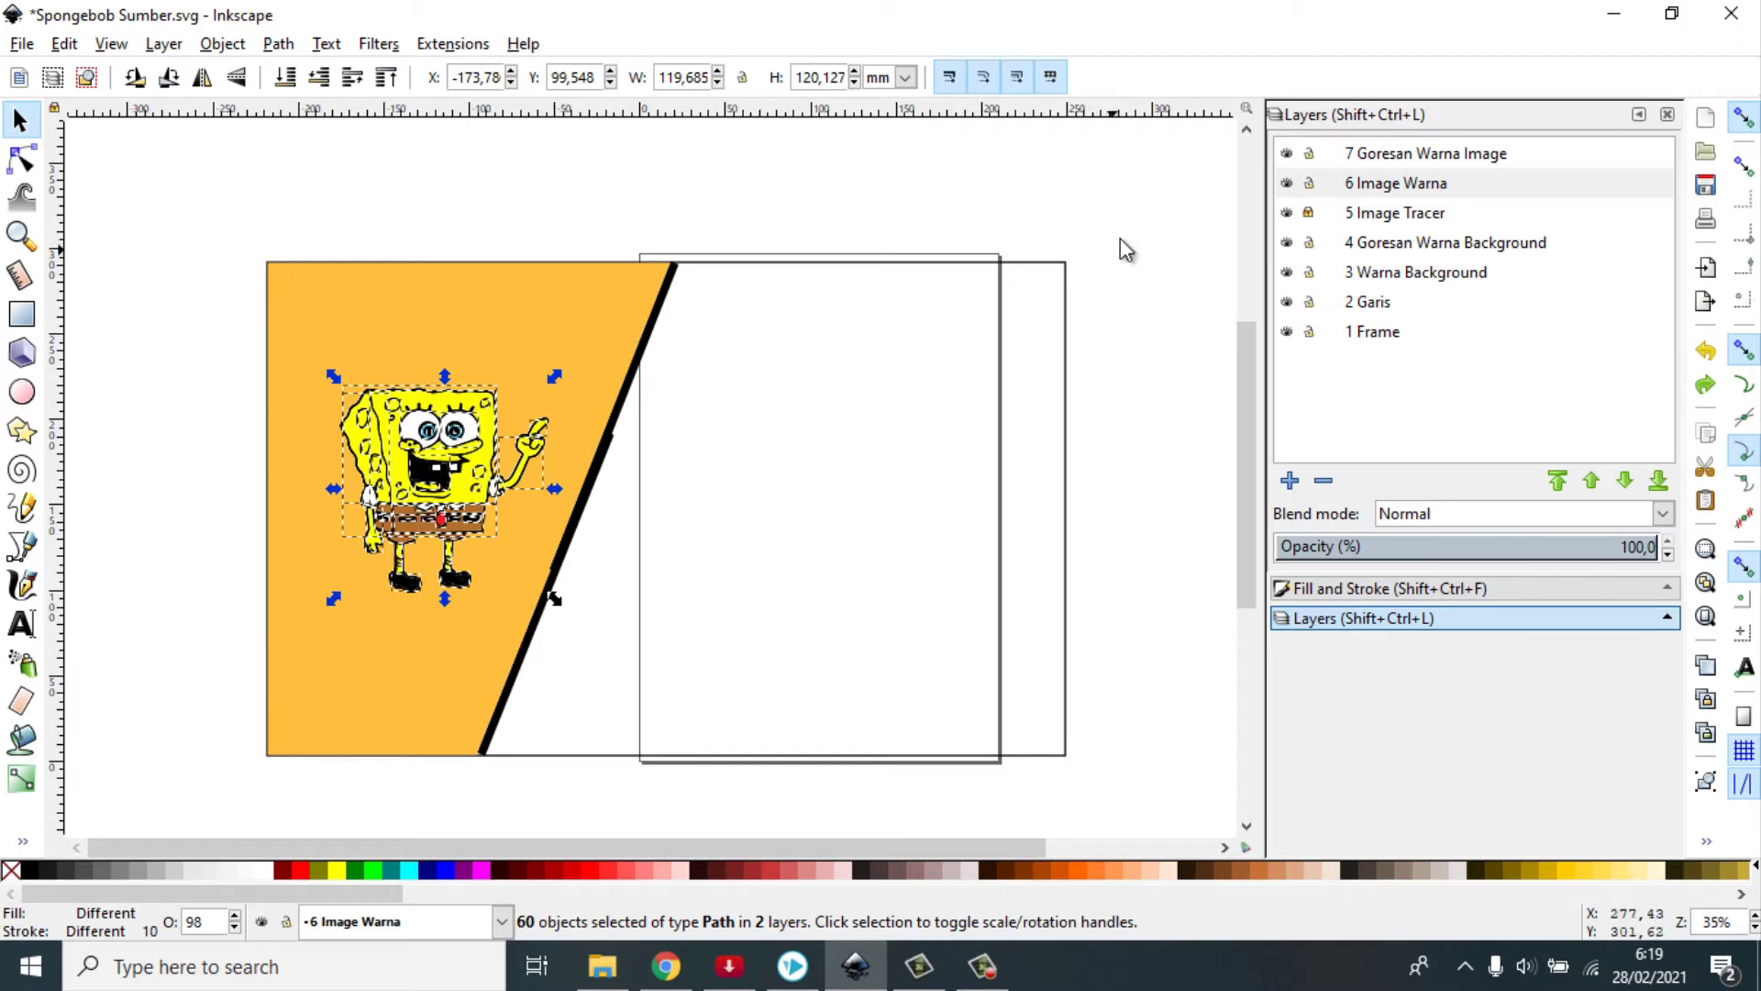
Point out layer 7 Goresan Warna Image and layer 4 Goresan Warna Background by making each active in turn
{"action": "left_click", "coordinate": [1422, 158]}
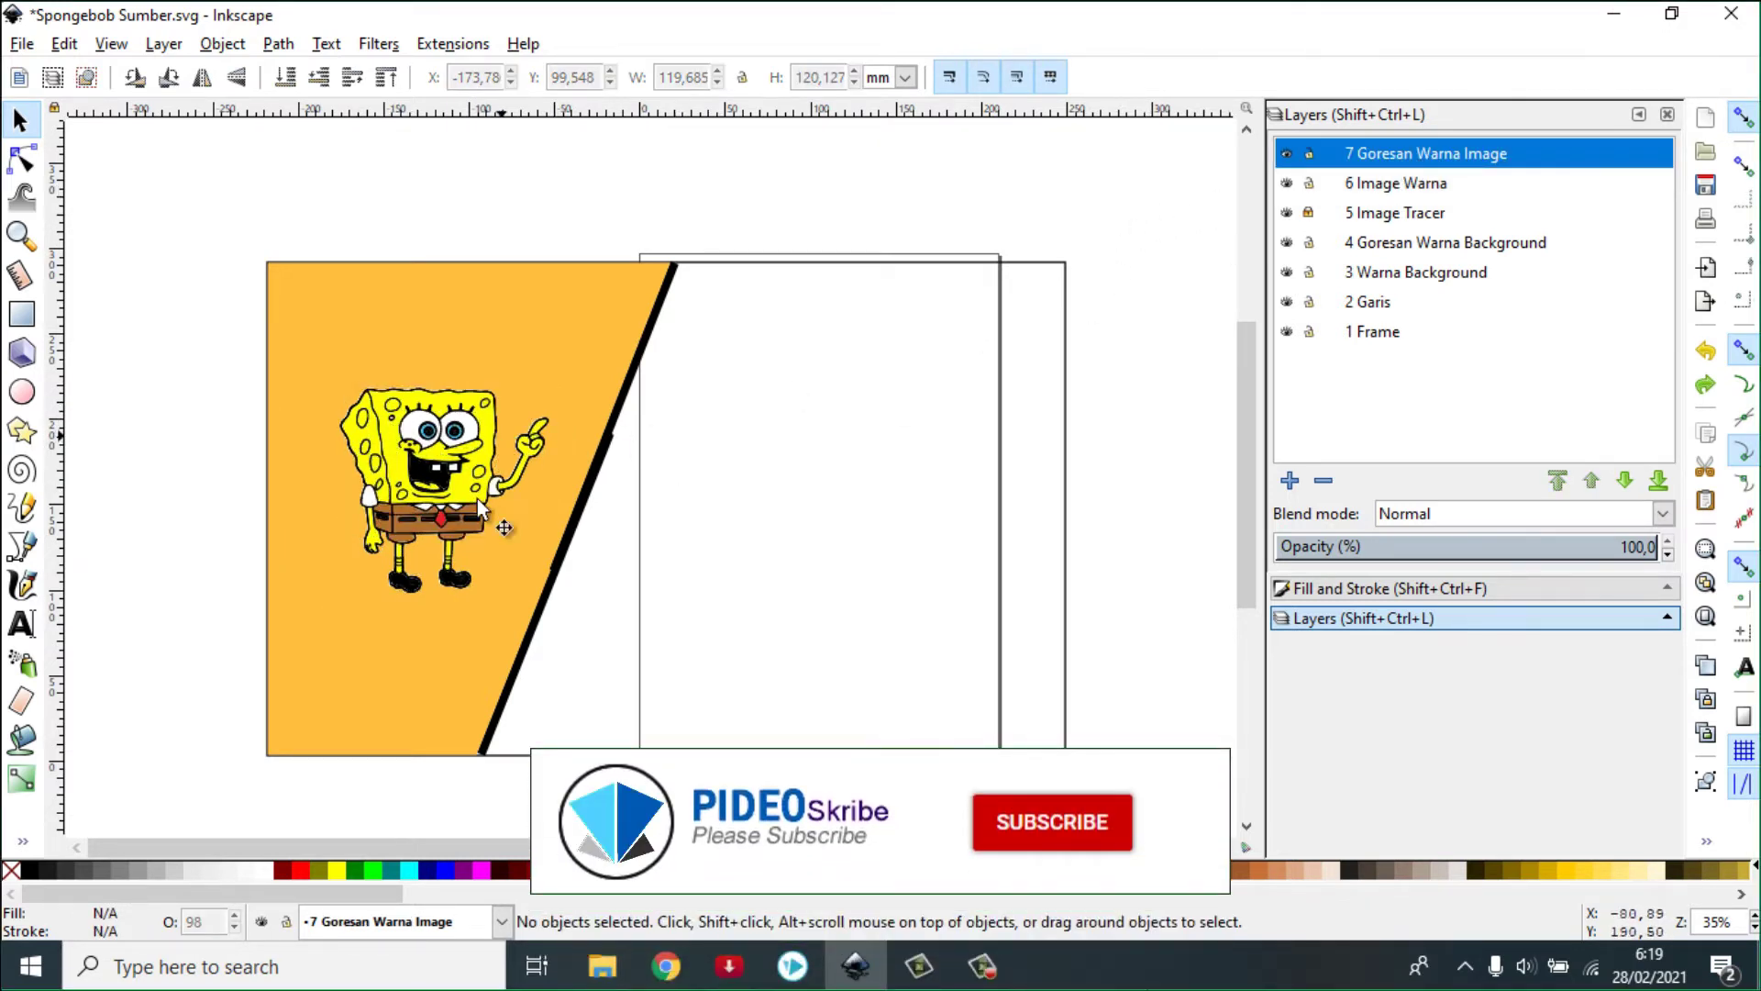
{"action": "left_click", "coordinate": [1404, 250]}
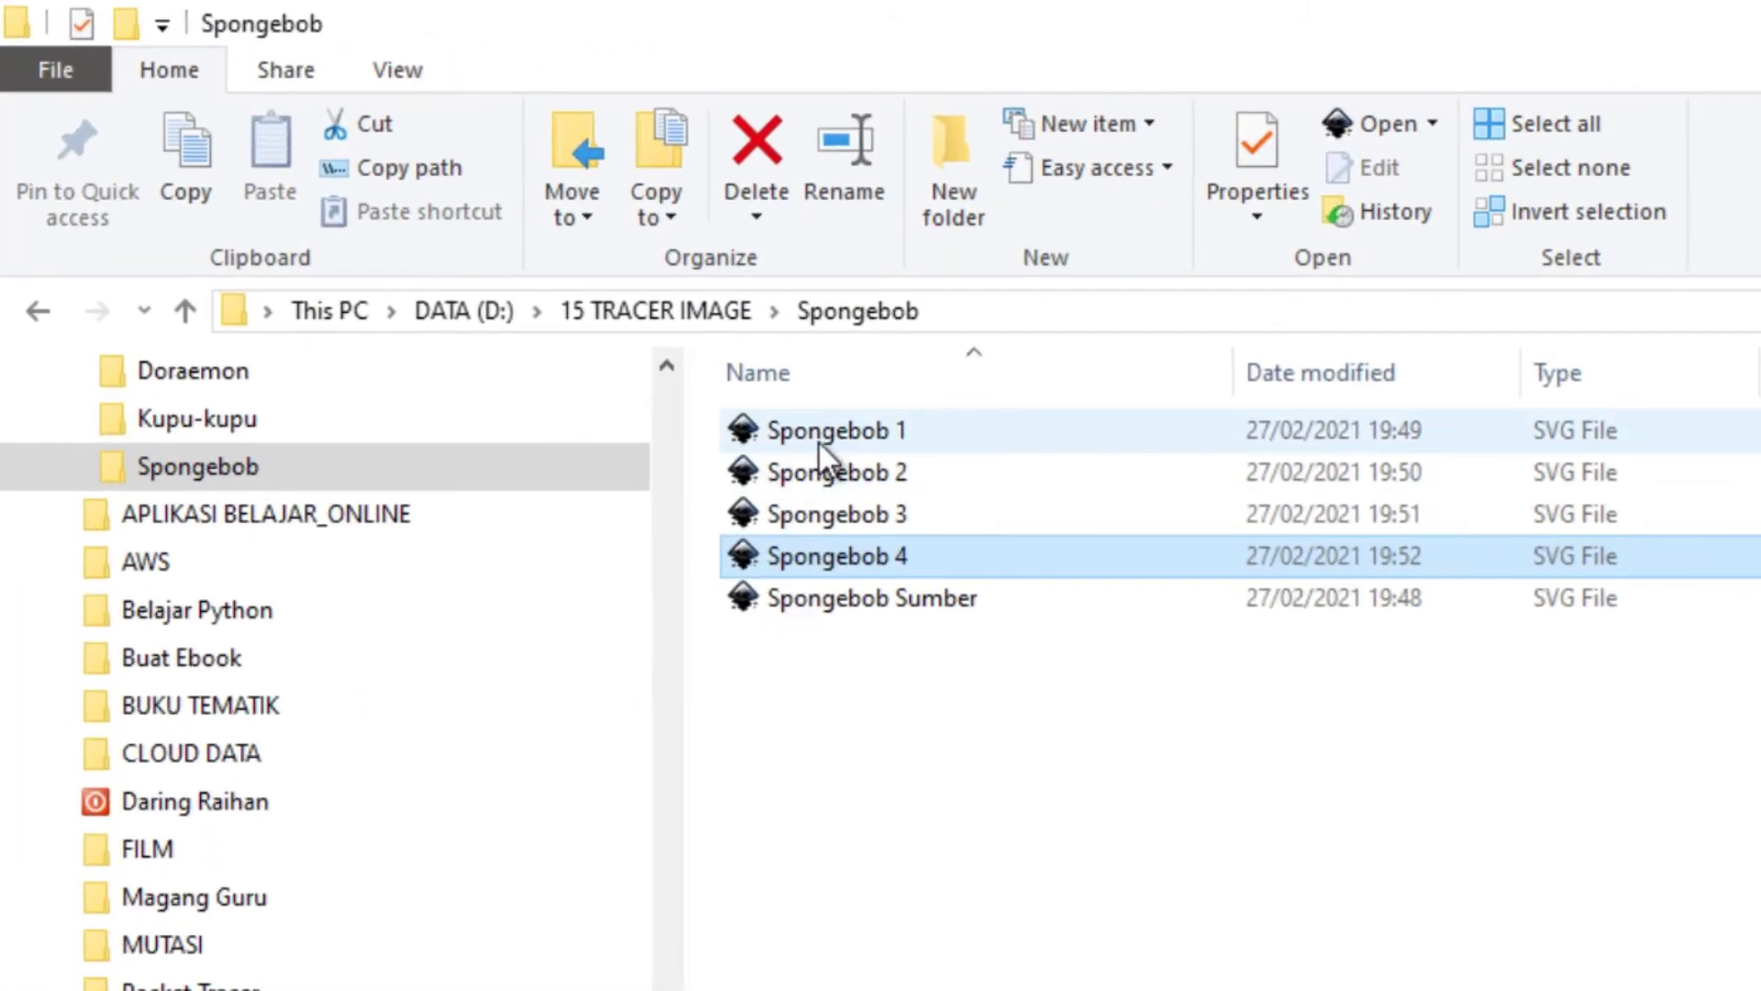
Switch to the Spongebob folder in File Explorer and open the Spongebob 1 SVG file in Inkscape
{"action": "left_click", "coordinate": [819, 443]}
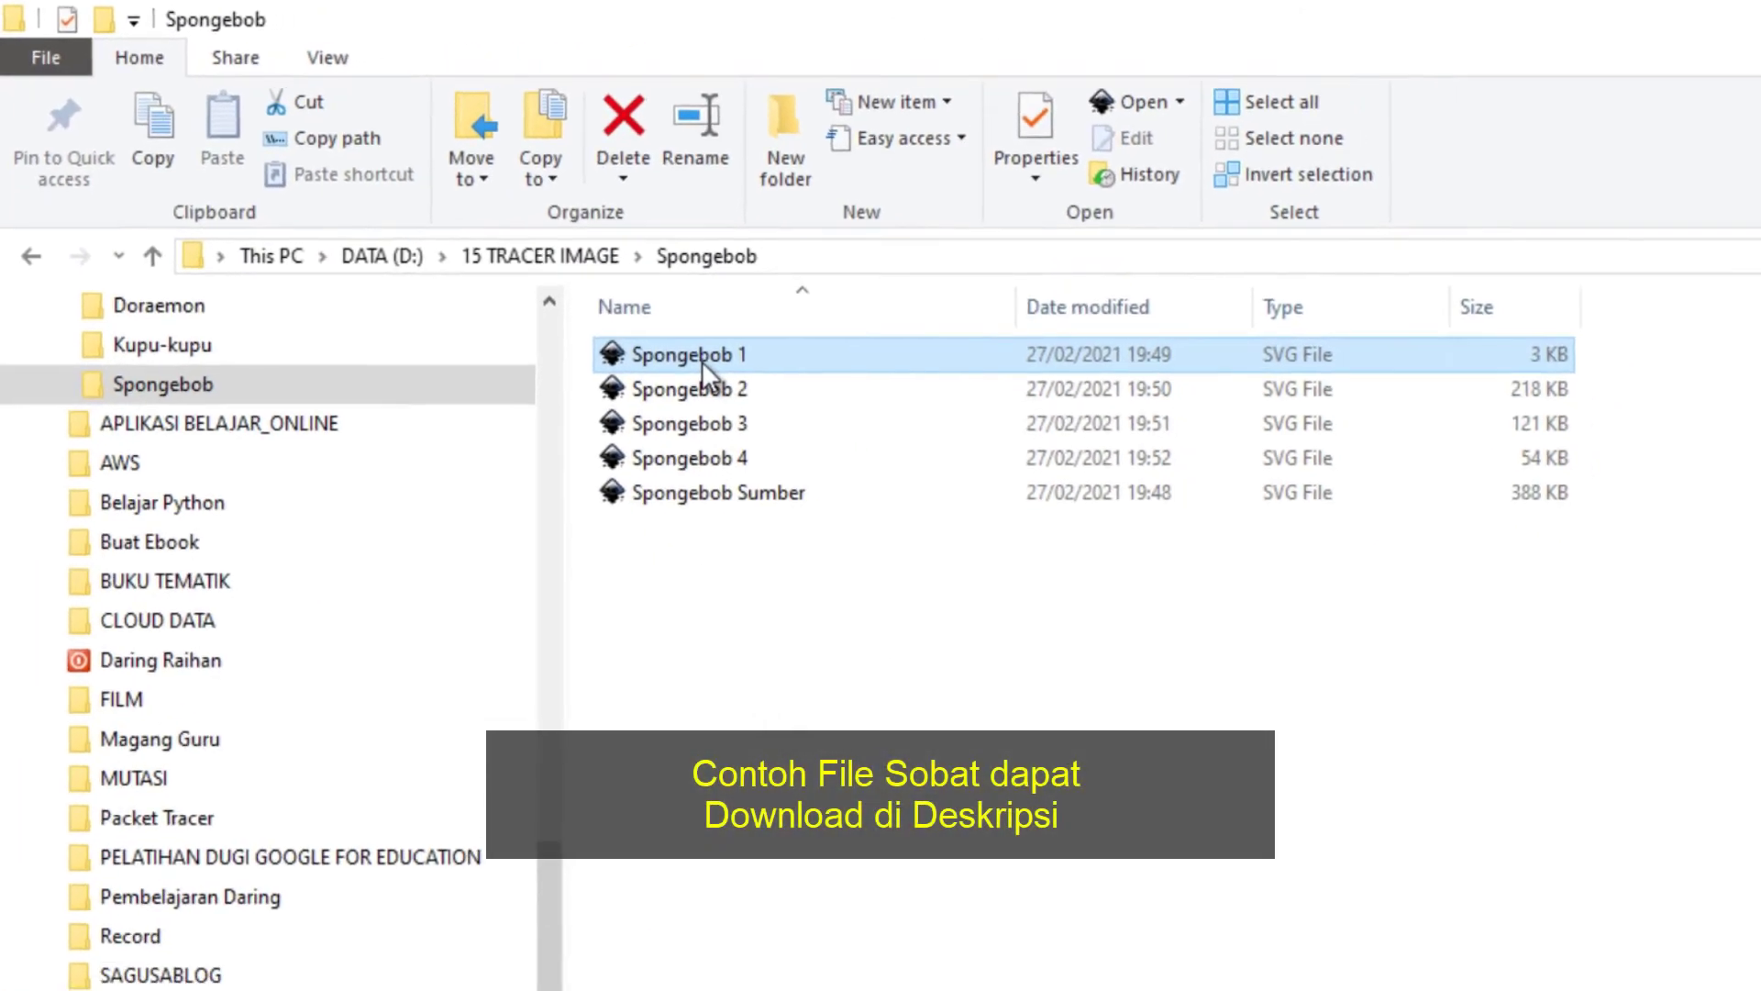
{"action": "double_click", "coordinate": [702, 360]}
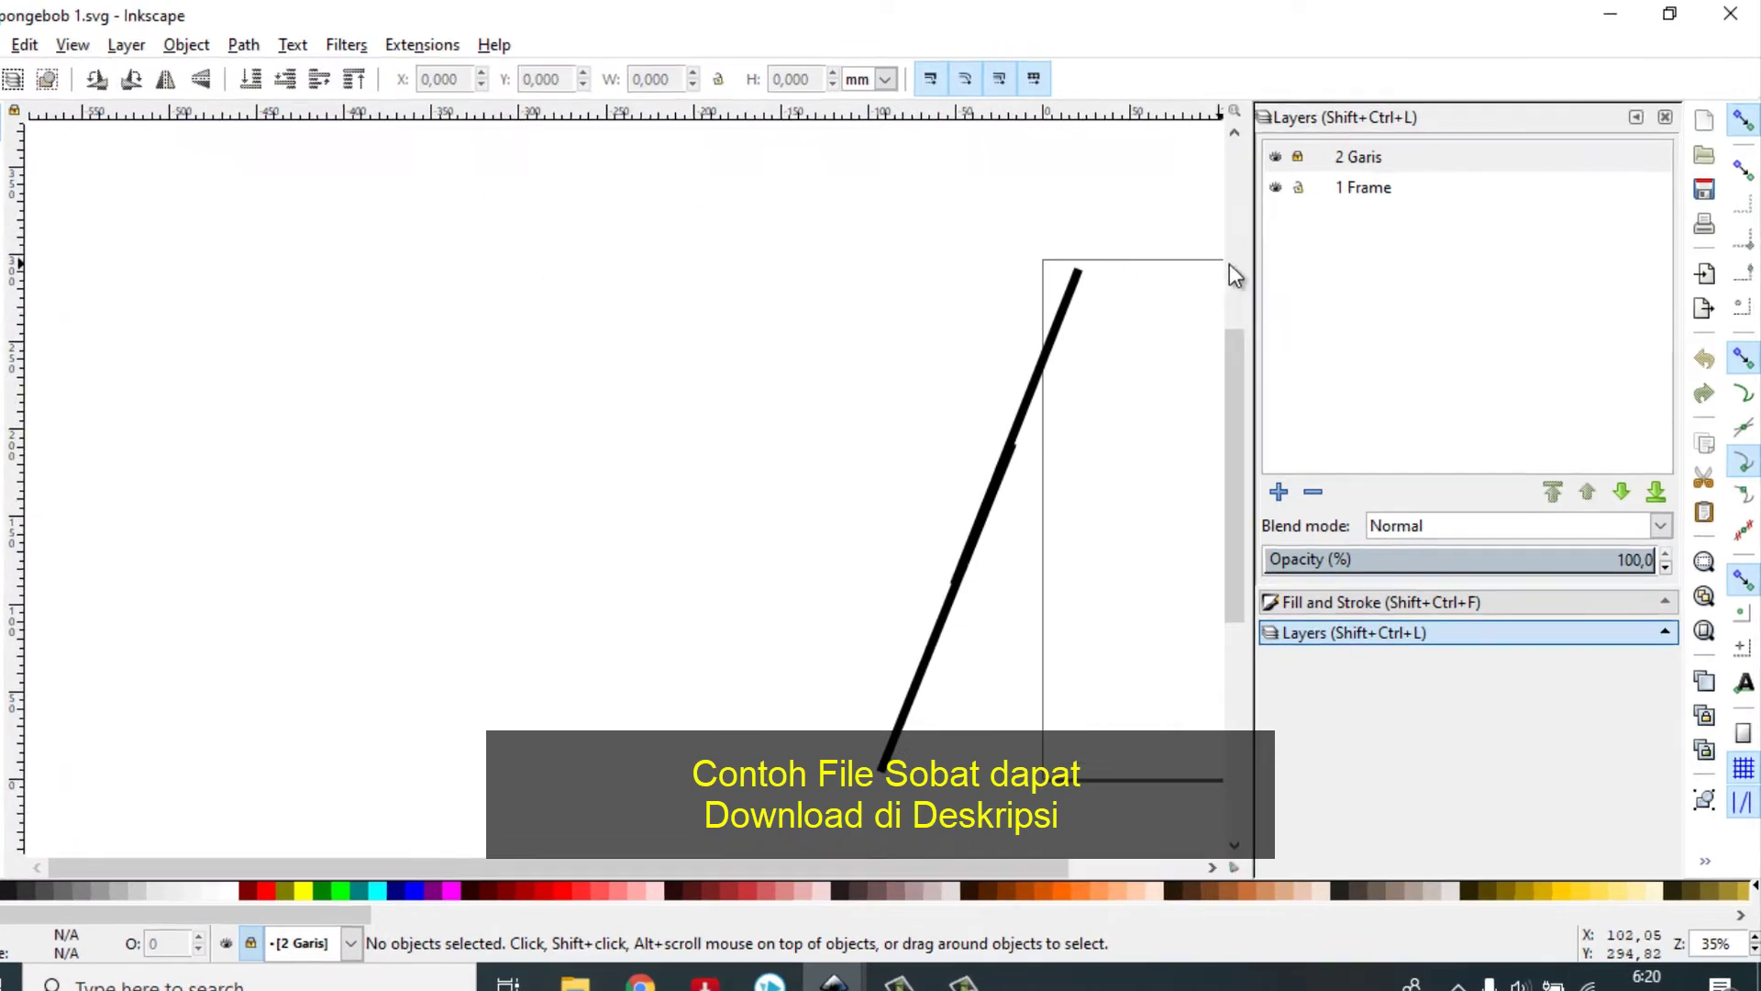
Unlock layer 2 Garis and select the diagonal line together with the frame rectangle
{"action": "left_click", "coordinate": [1272, 225]}
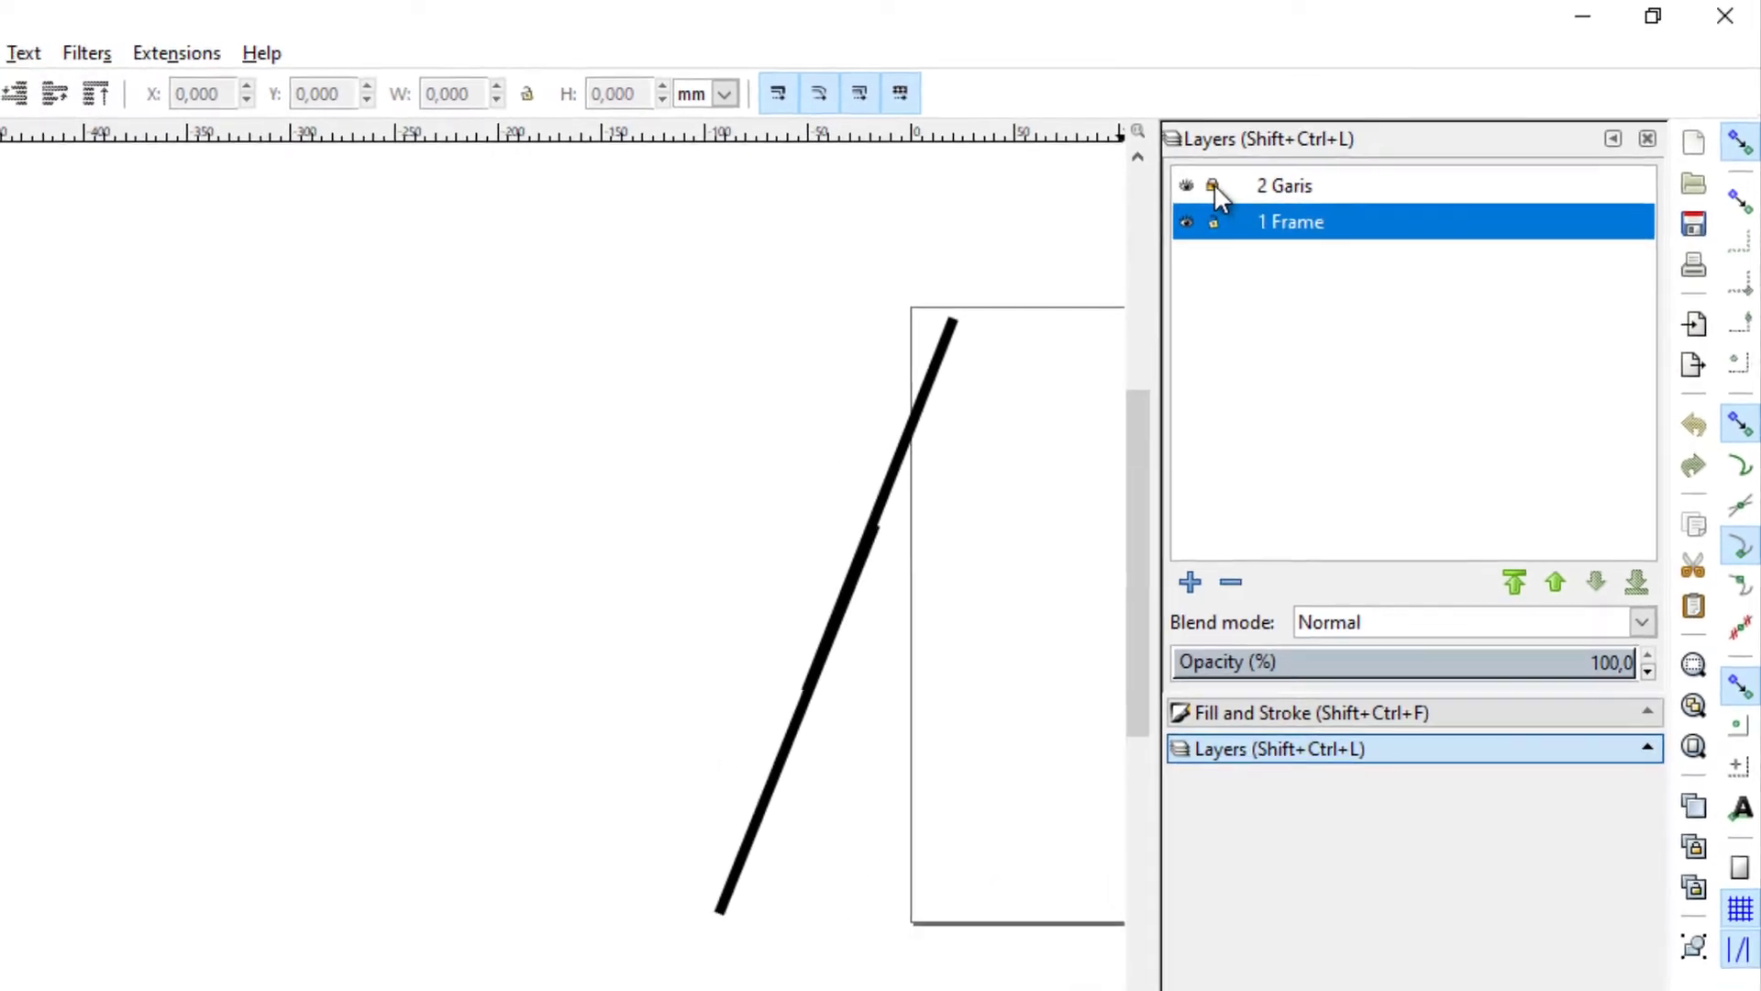
{"action": "key", "text": "5"}
{"action": "left_click_drag", "start_coordinate": [51, 190], "coordinate": [1105, 802]}
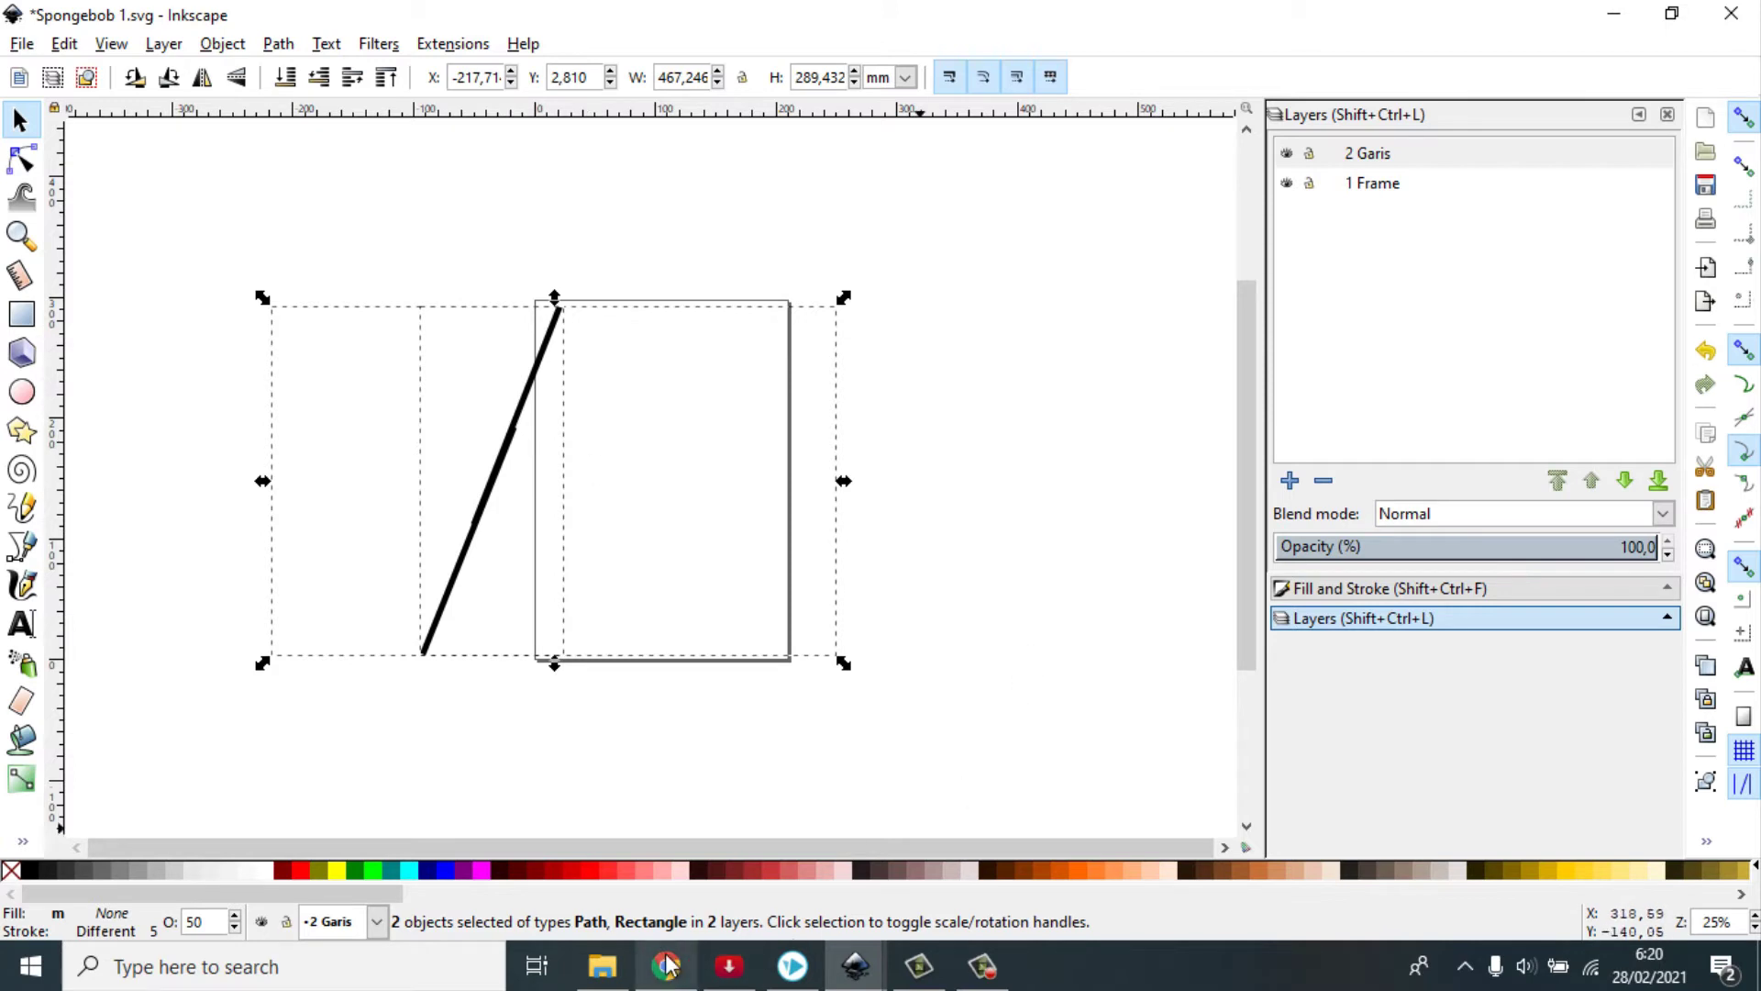
Open the Spongebob 2 SVG file from the Spongebob folder and select the character's outline group
{"action": "left_click", "coordinate": [602, 966]}
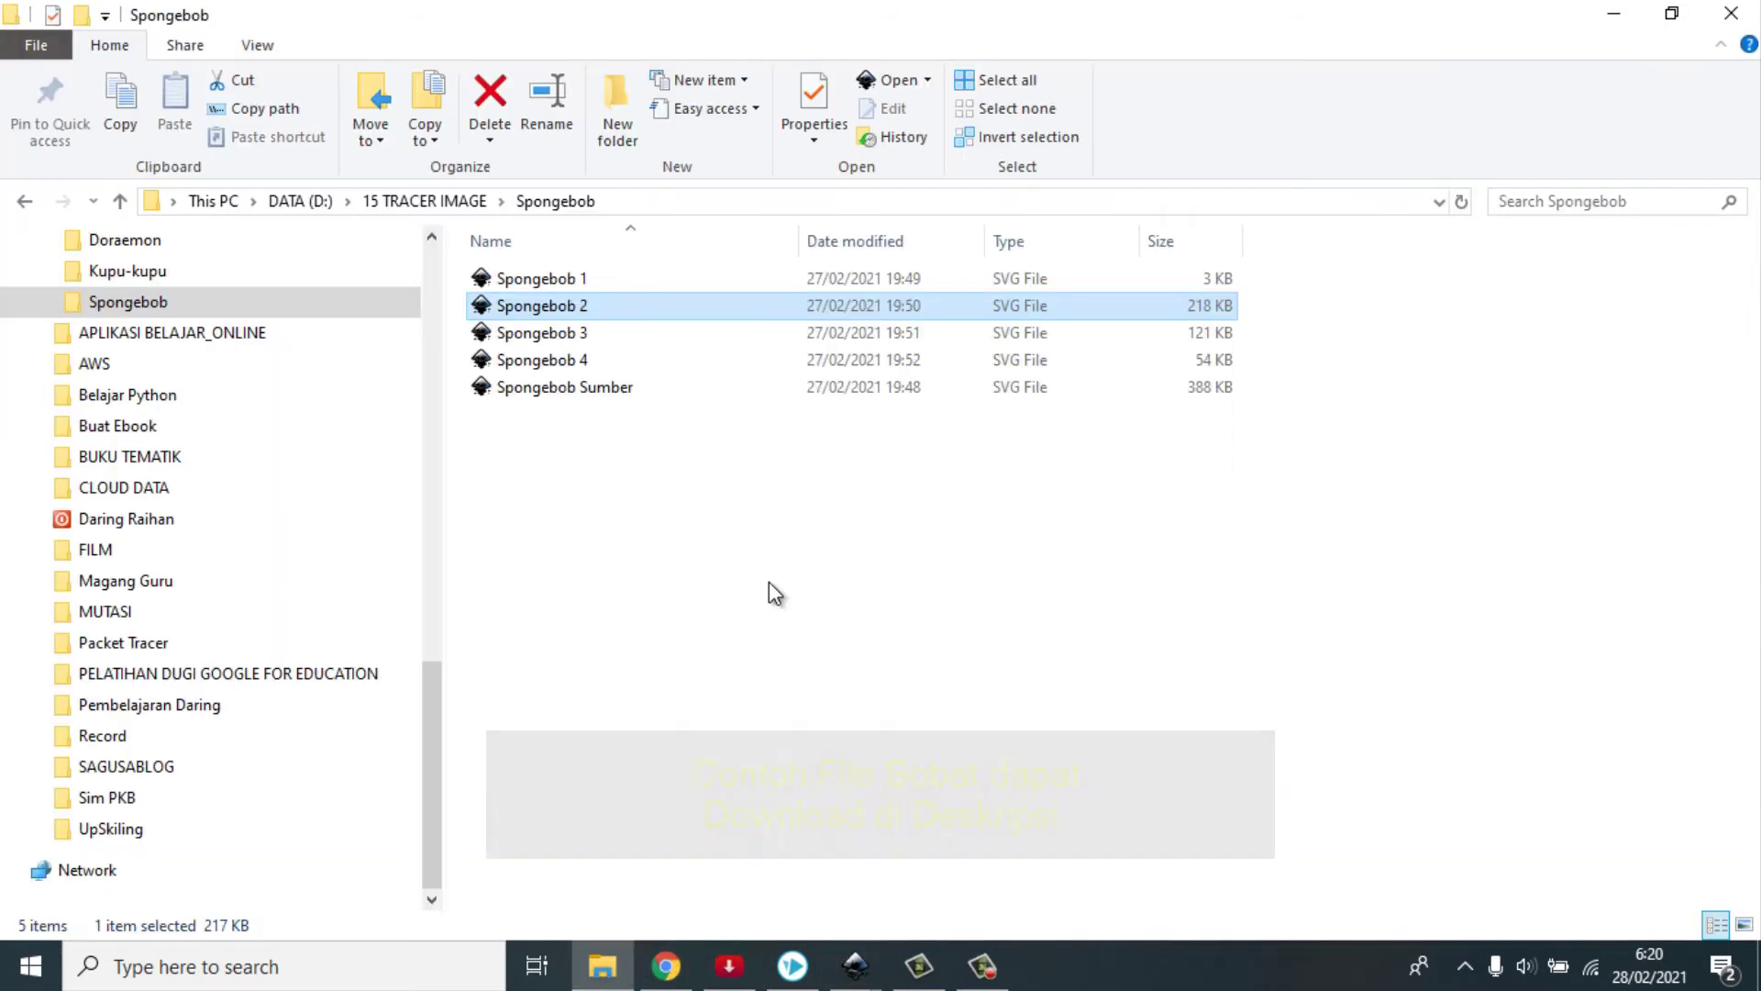
{"action": "key", "text": "alt+Tab"}
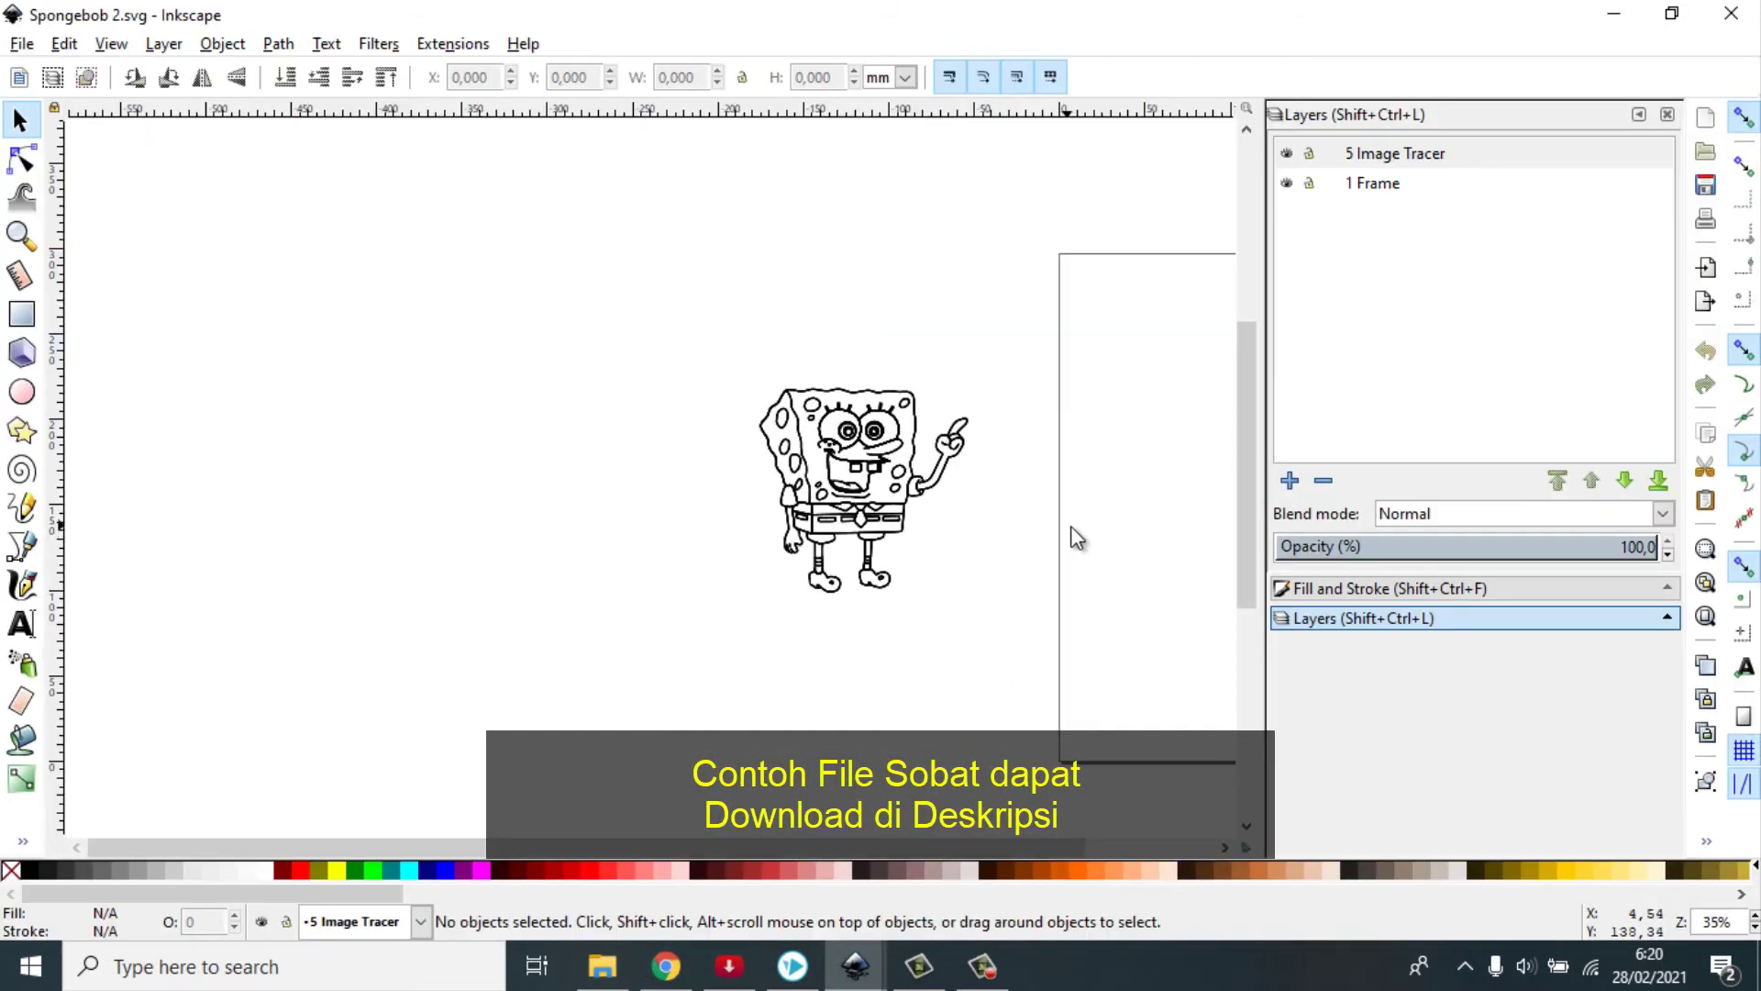
{"action": "left_click_drag", "start_coordinate": [1009, 852], "coordinate": [1112, 853]}
{"action": "left_click_drag", "start_coordinate": [122, 150], "coordinate": [1174, 826]}
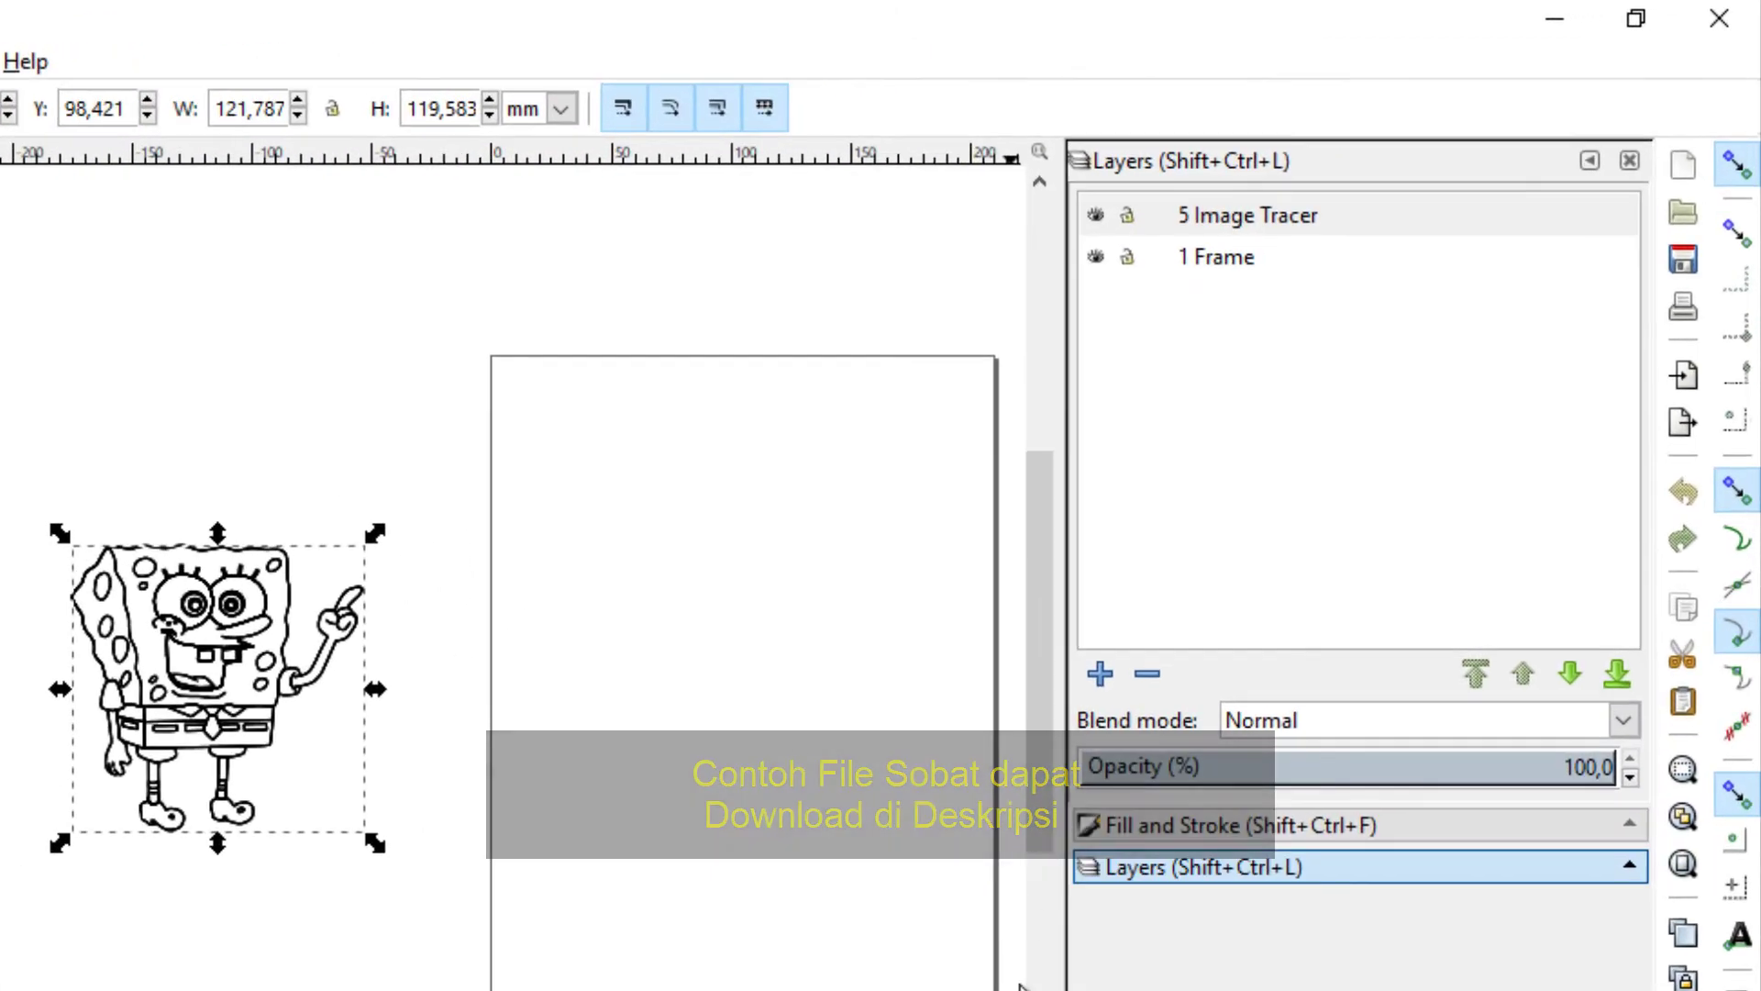
Examine layers 1 Frame and 5 Image Tracer in turn, and select the character outline together with the frame rectangle
{"action": "left_click", "coordinate": [1327, 204]}
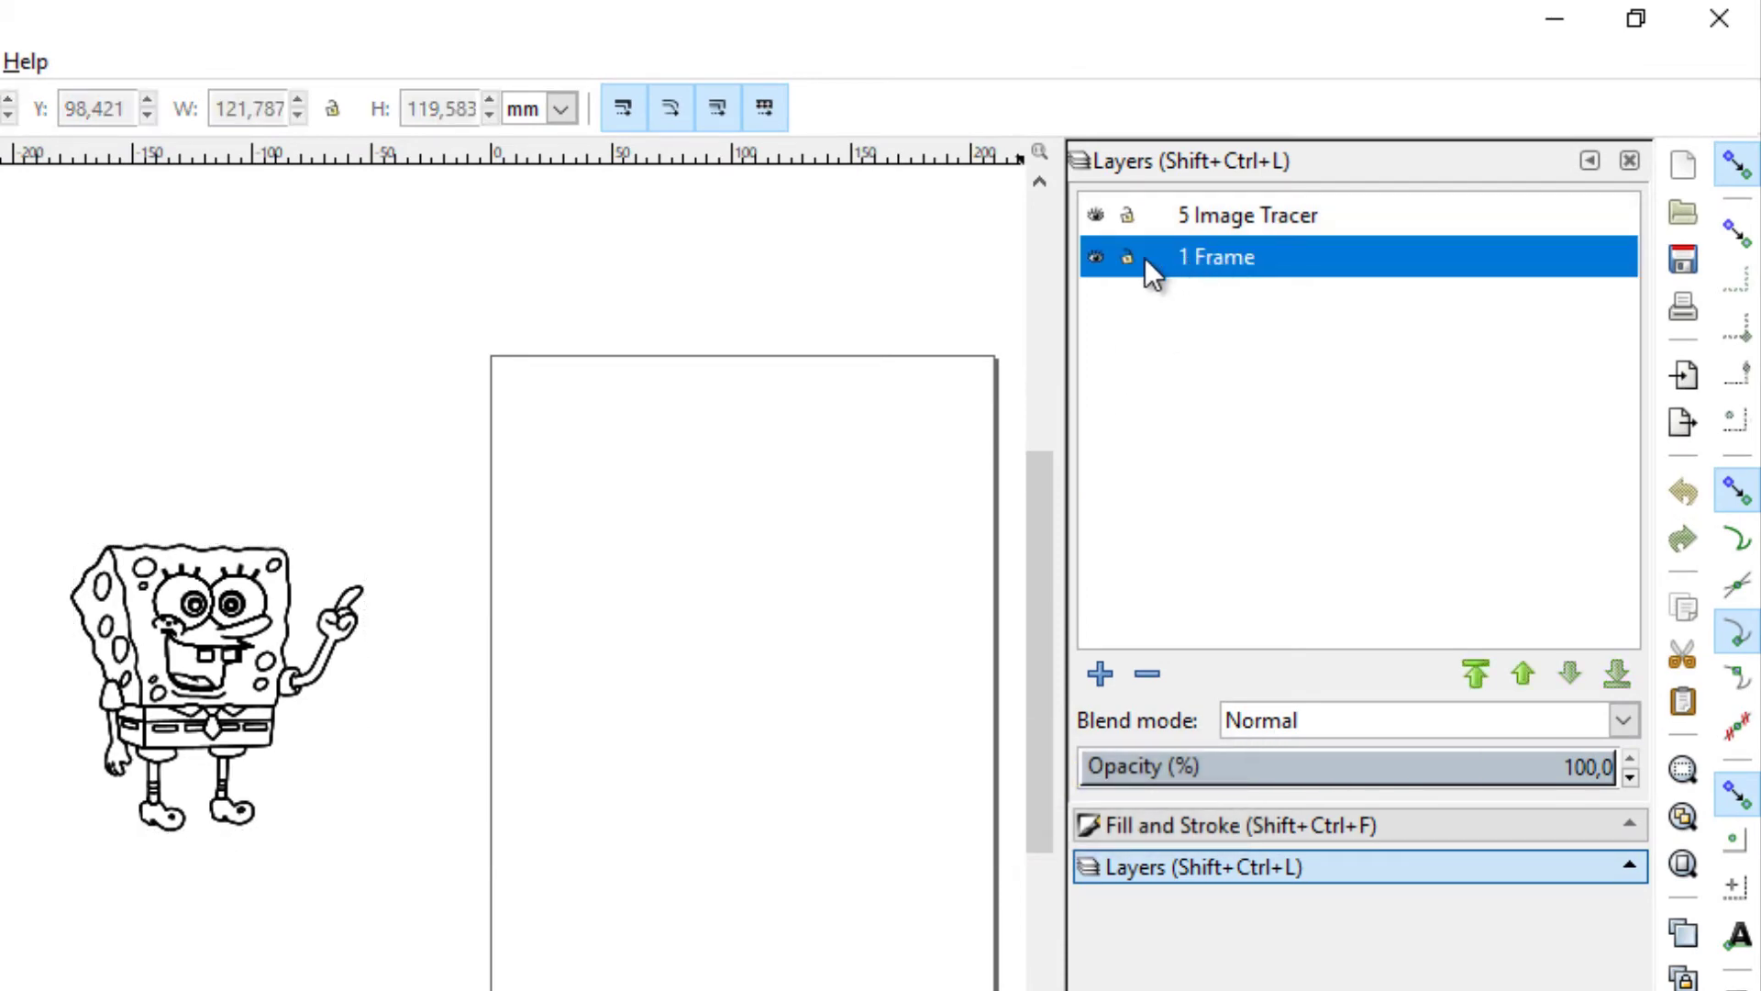
{"action": "left_click", "coordinate": [1220, 218]}
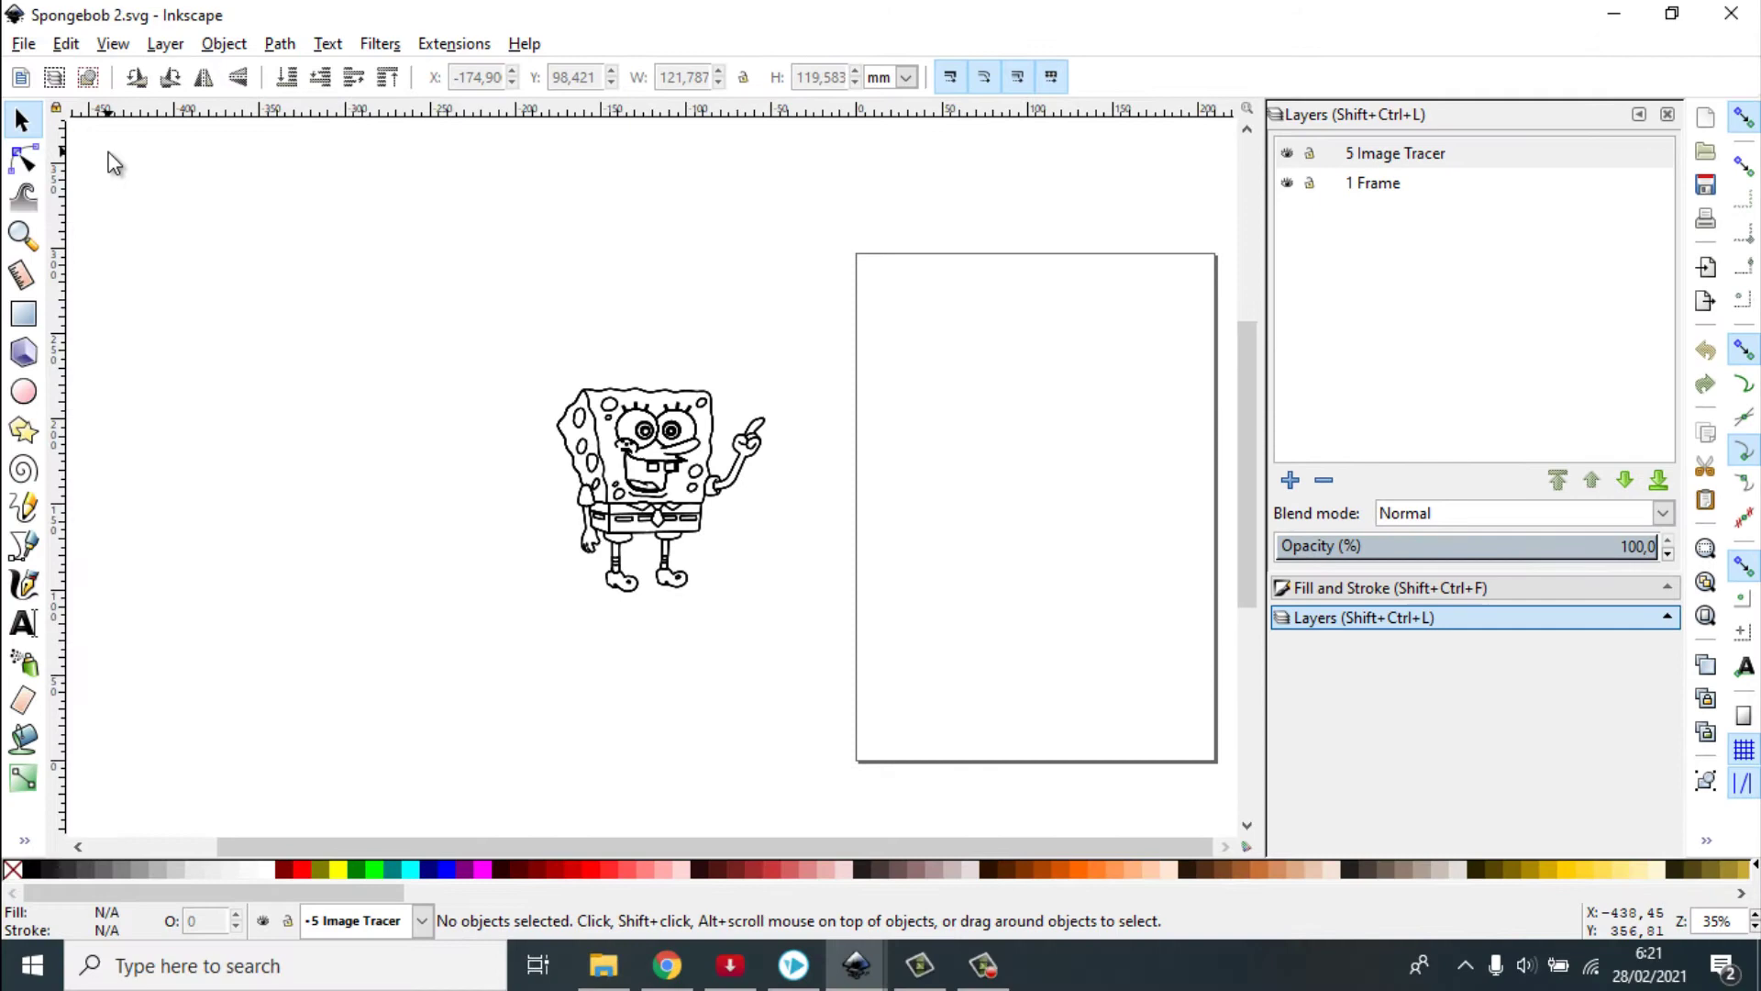
{"action": "left_click_drag", "start_coordinate": [110, 163], "coordinate": [1163, 784]}
{"action": "key", "text": "minus"}
{"action": "left_click_drag", "start_coordinate": [977, 848], "coordinate": [1077, 845]}
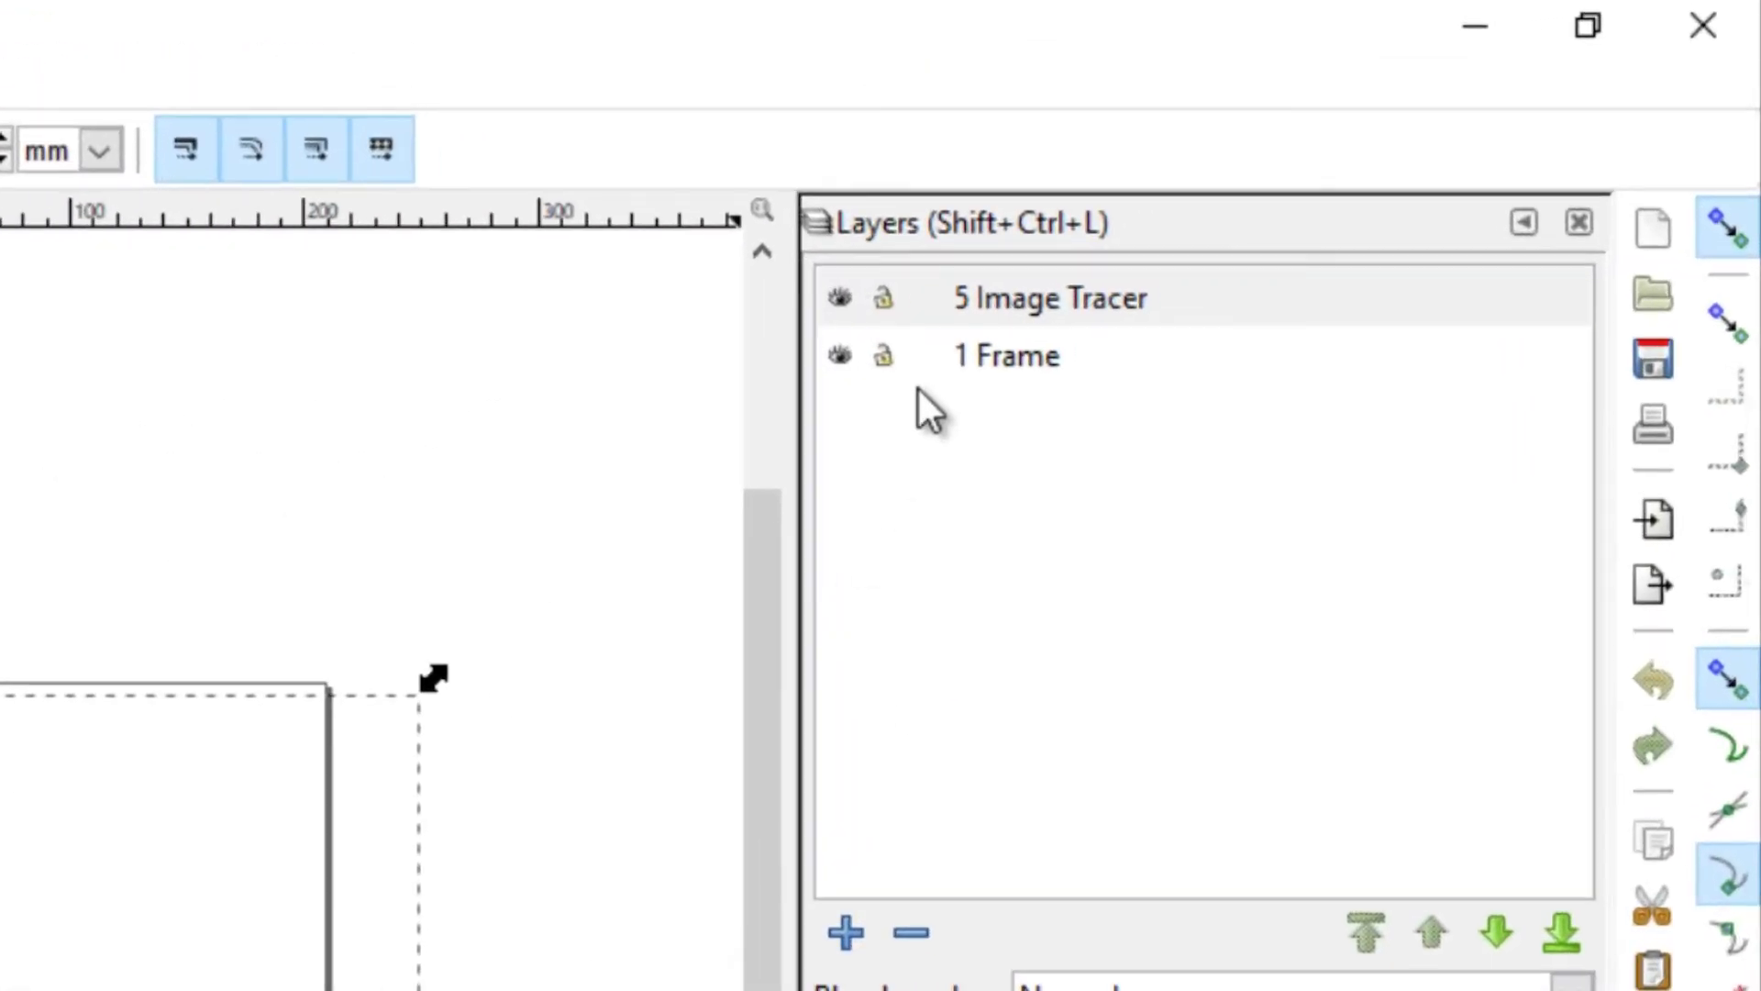
Make layer 1 Frame active, reselect the frame and character outline to show their extent, and clear the selection
{"action": "left_click", "coordinate": [1335, 184]}
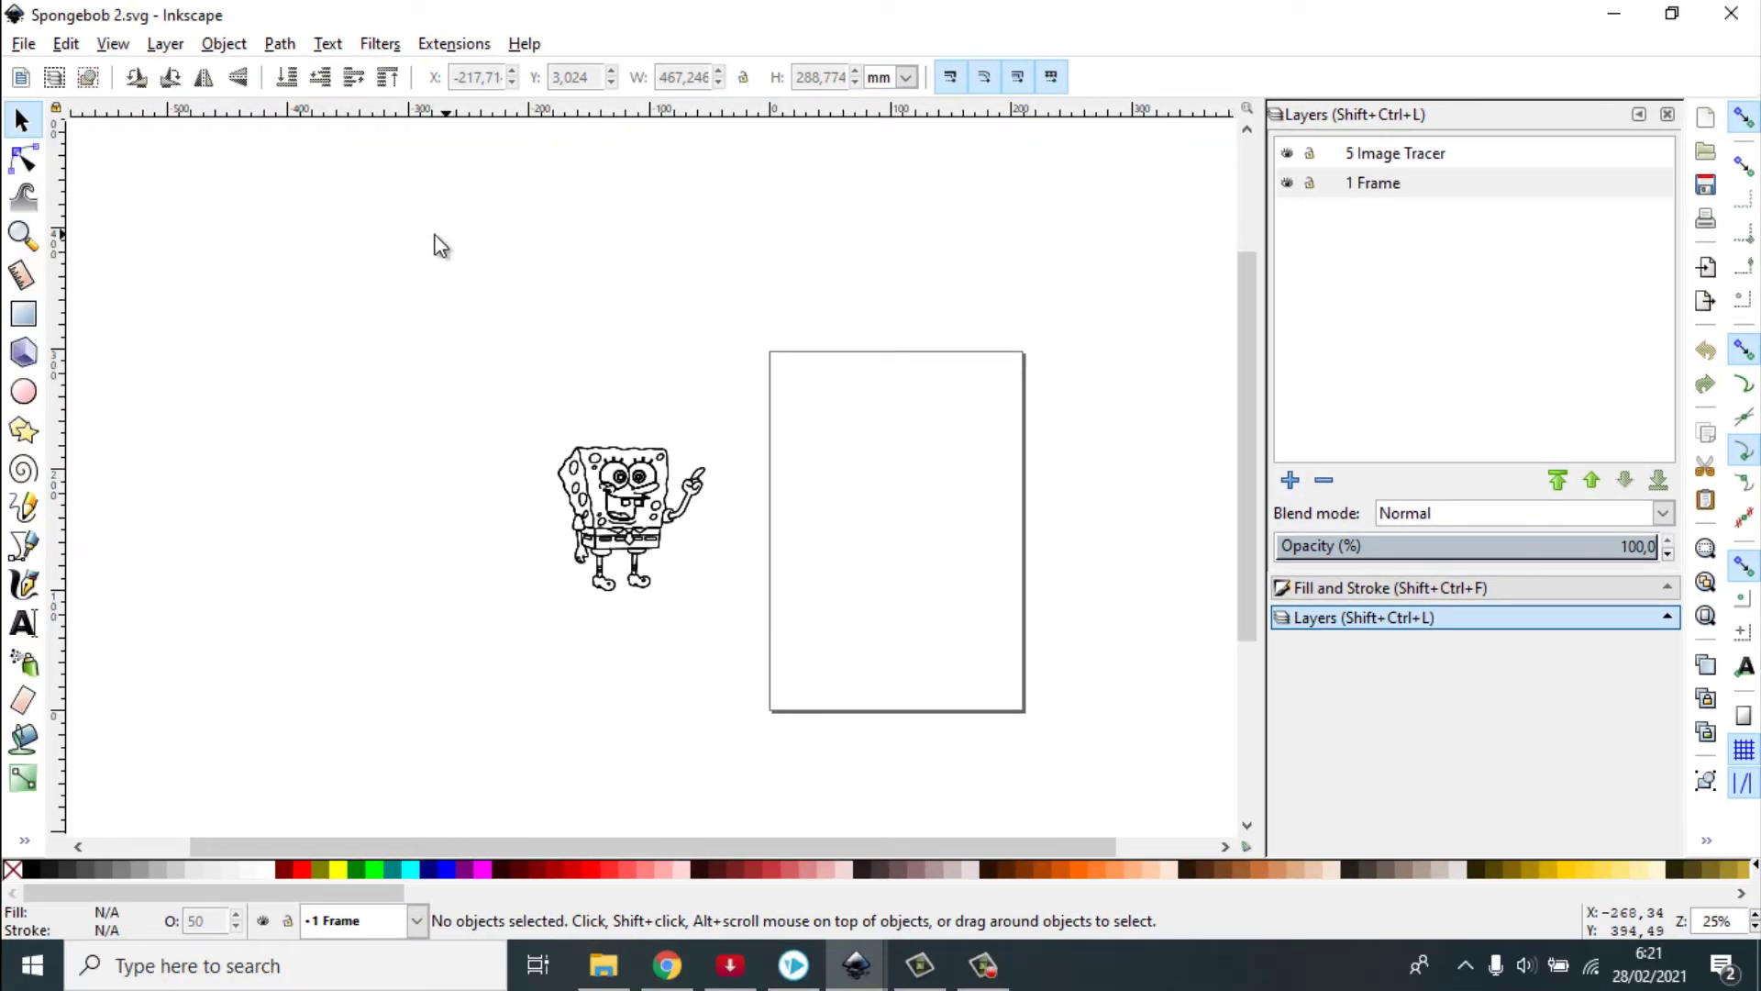
{"action": "left_click_drag", "start_coordinate": [264, 216], "coordinate": [1214, 820]}
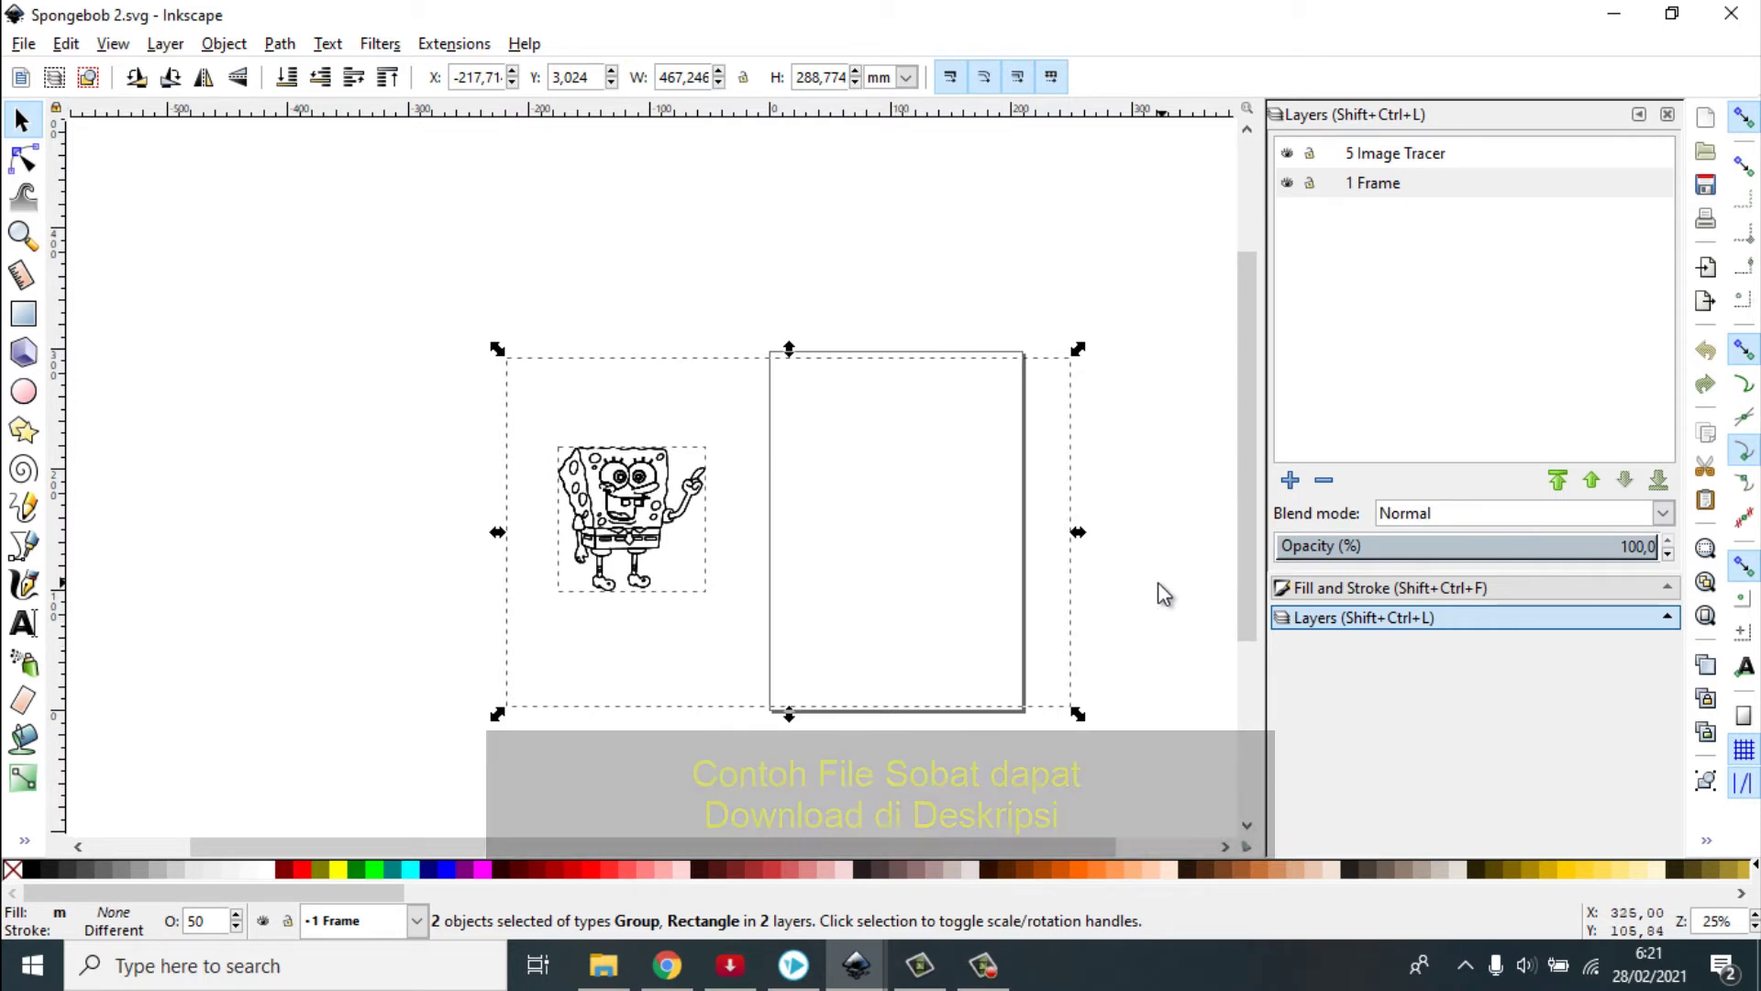
{"action": "left_click", "coordinate": [1122, 592]}
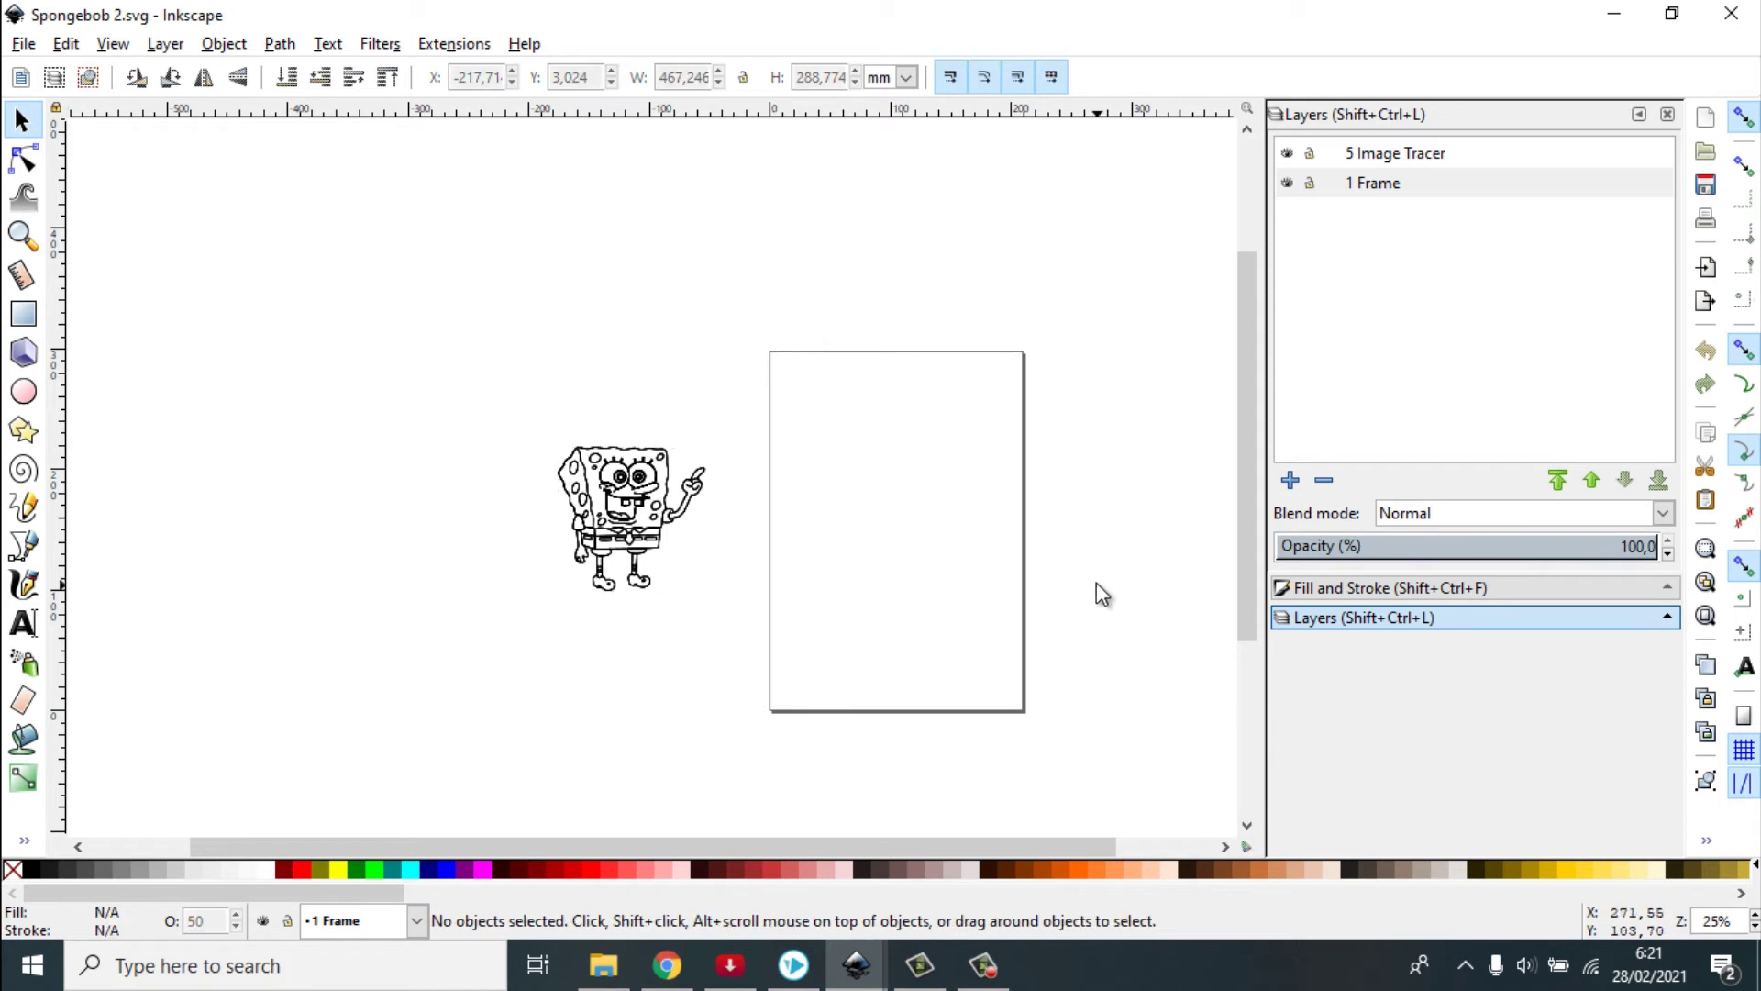
Open the Spongebob 3 SVG file from the Spongebob folder in File Explorer
{"action": "left_click", "coordinate": [603, 965]}
{"action": "double_click", "coordinate": [557, 330]}
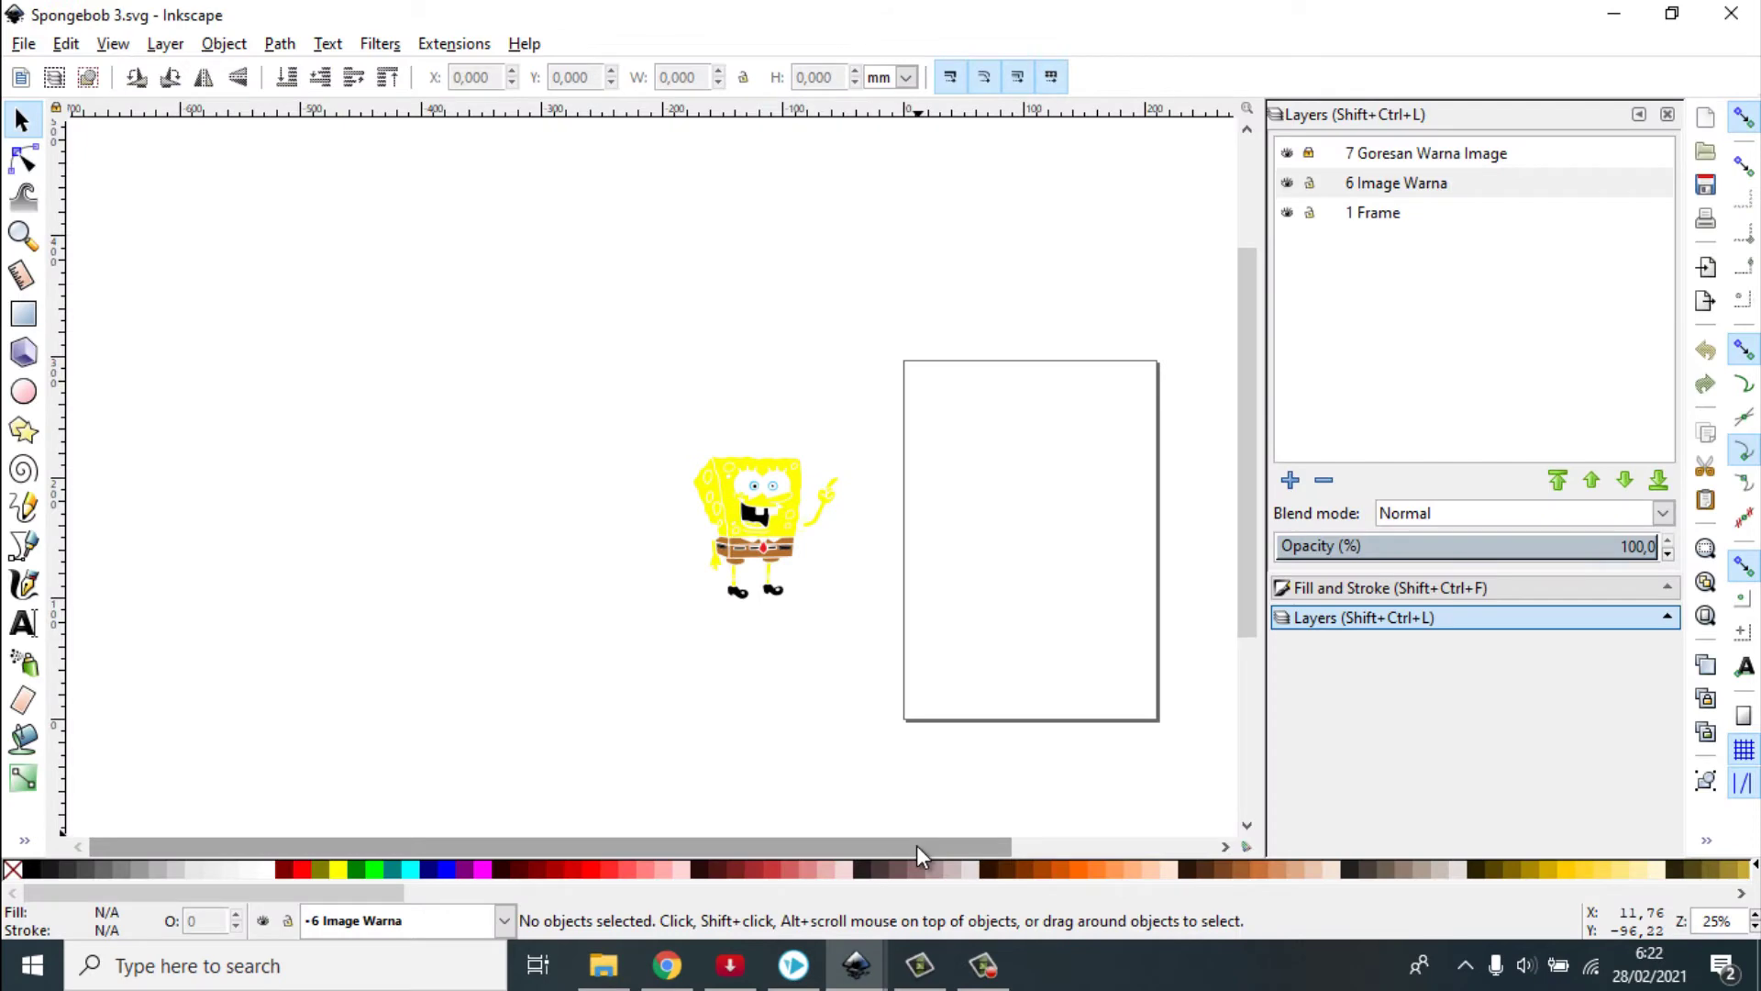
{"action": "left_click_drag", "start_coordinate": [917, 845], "coordinate": [1015, 857]}
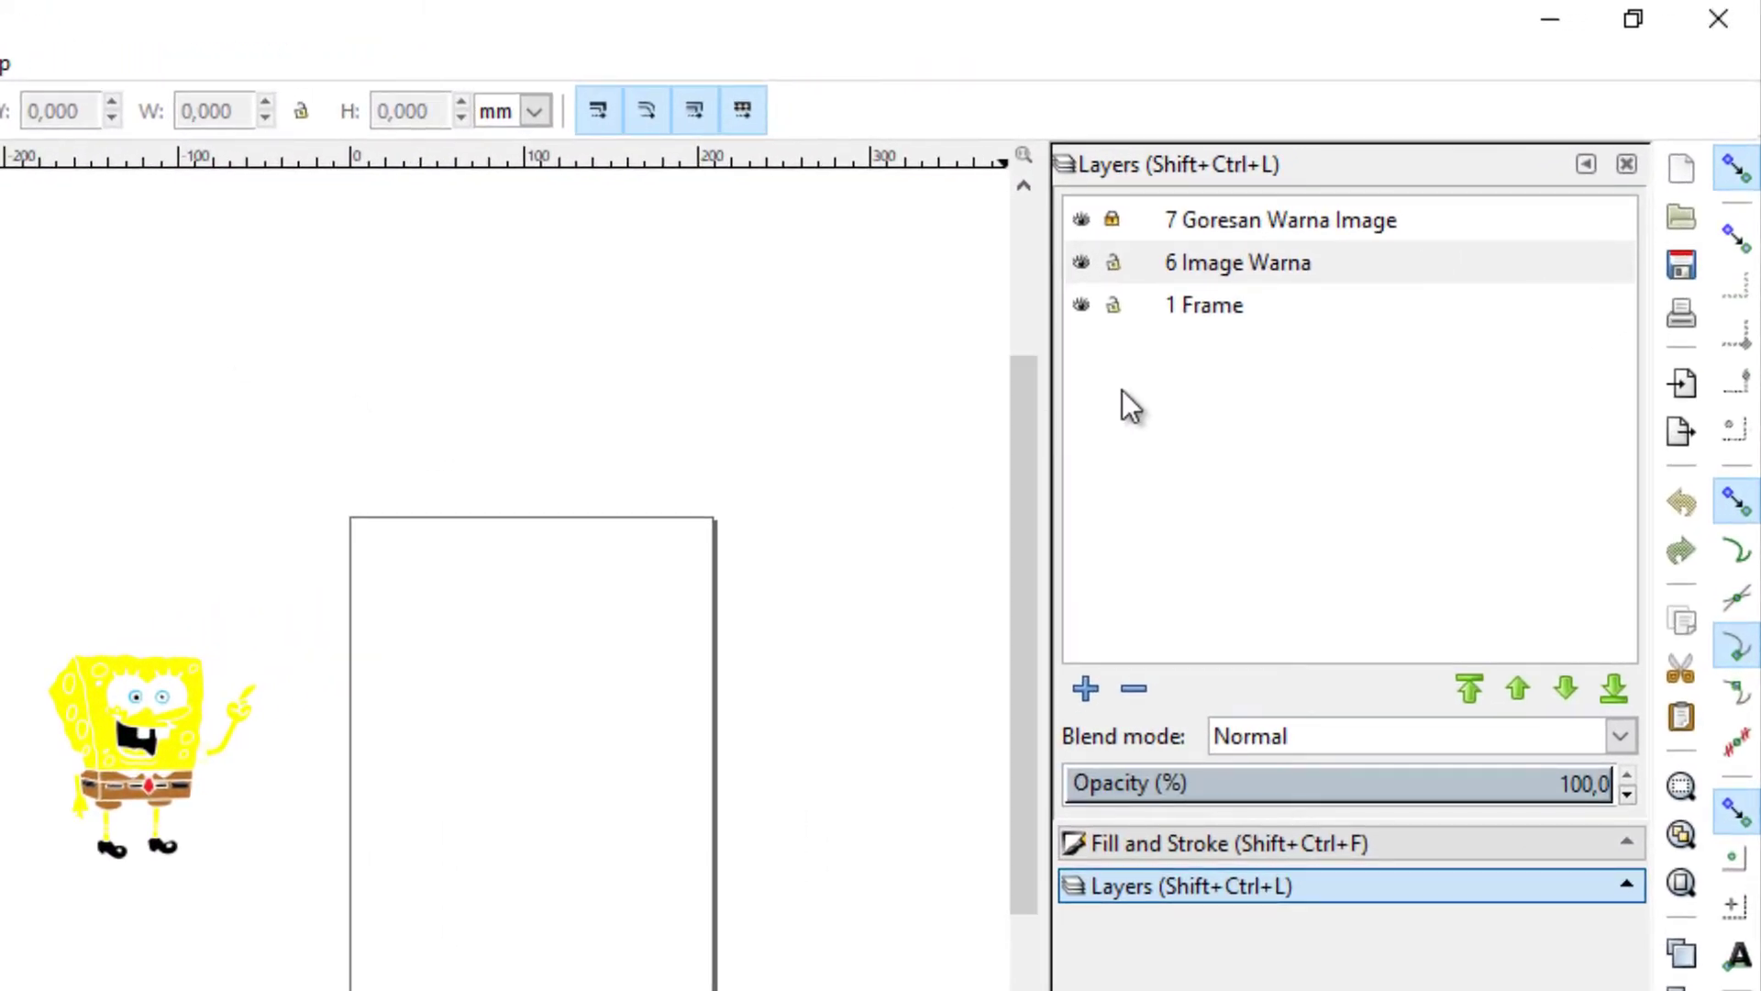
Unlock layer 7 Goresan Warna Image, select all objects across the three layers, and make layer 6 Image Warna active
{"action": "left_click", "coordinate": [1133, 314]}
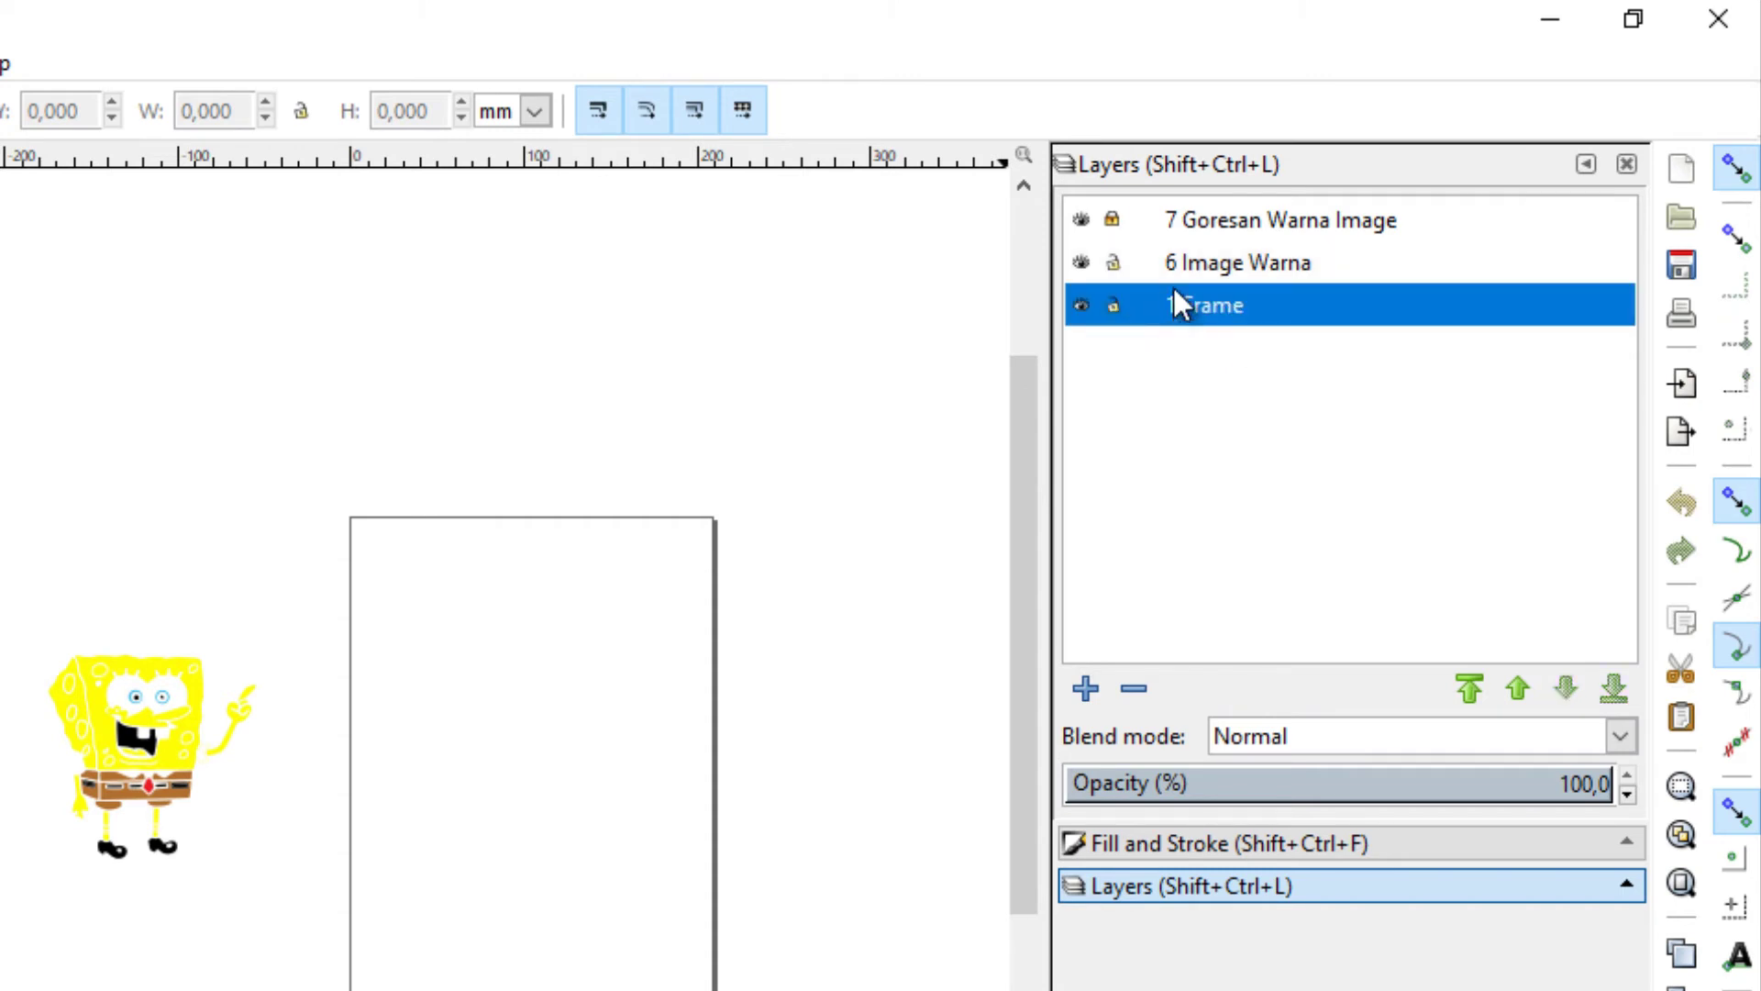
{"action": "left_click", "coordinate": [1207, 269]}
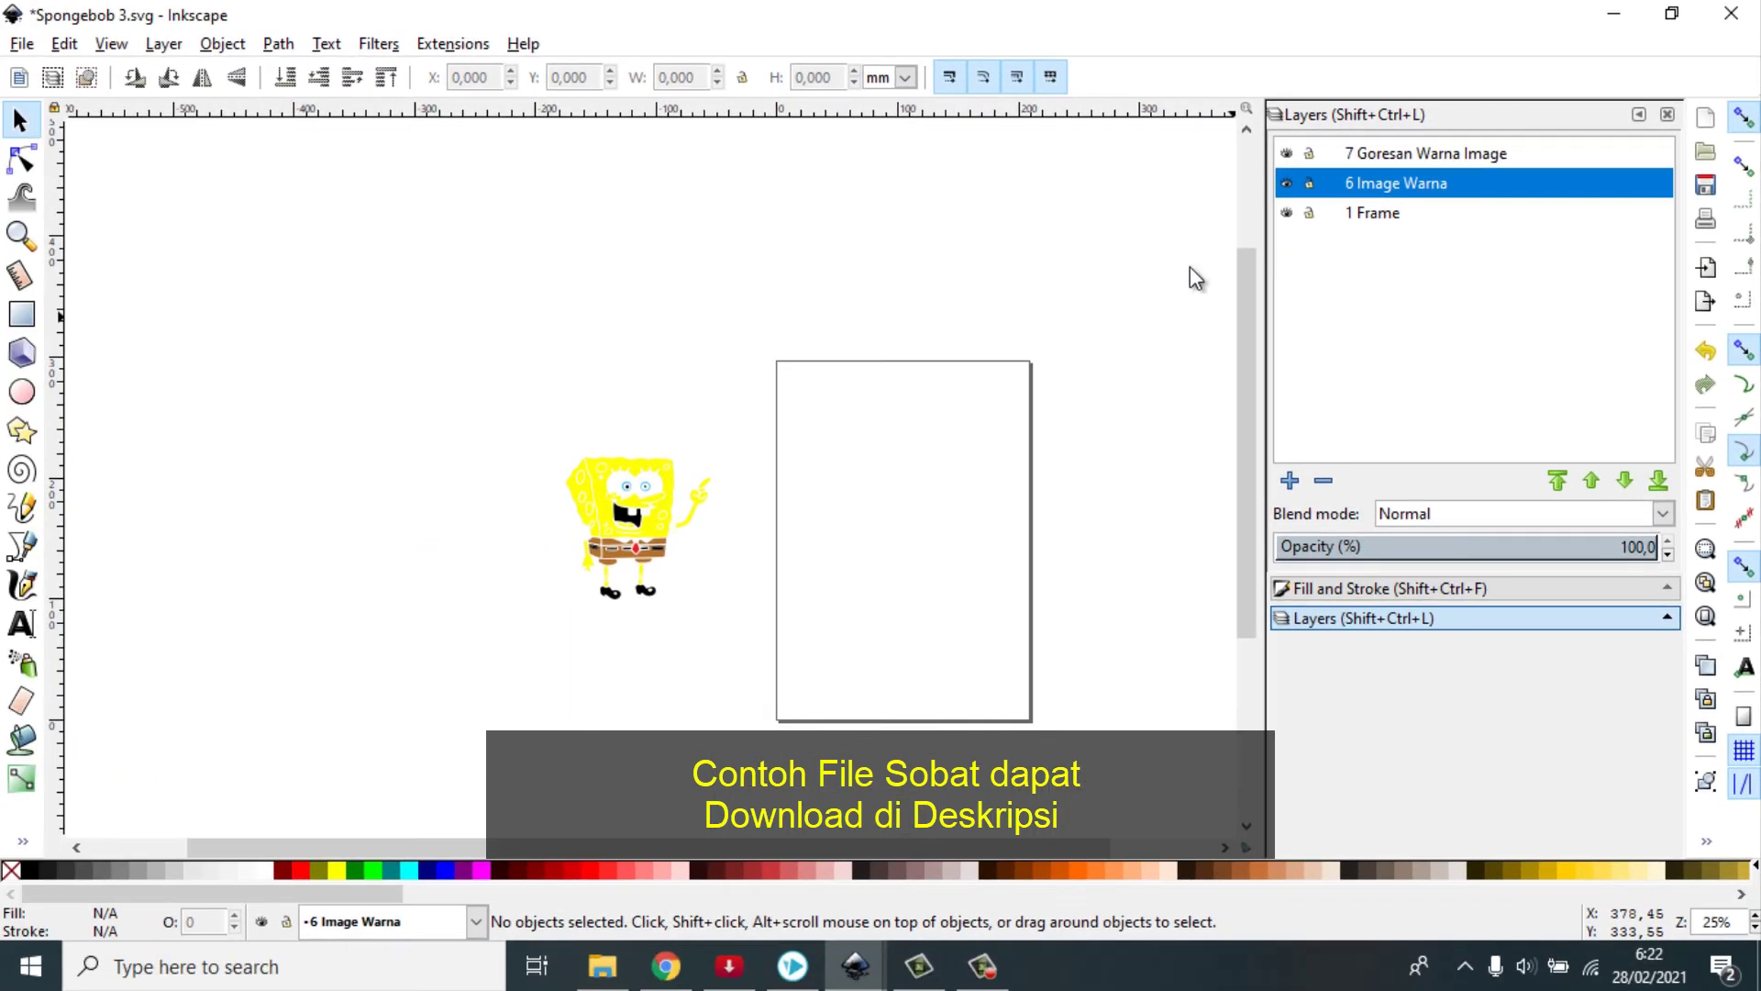
{"action": "key", "text": "ctrl+alt+a"}
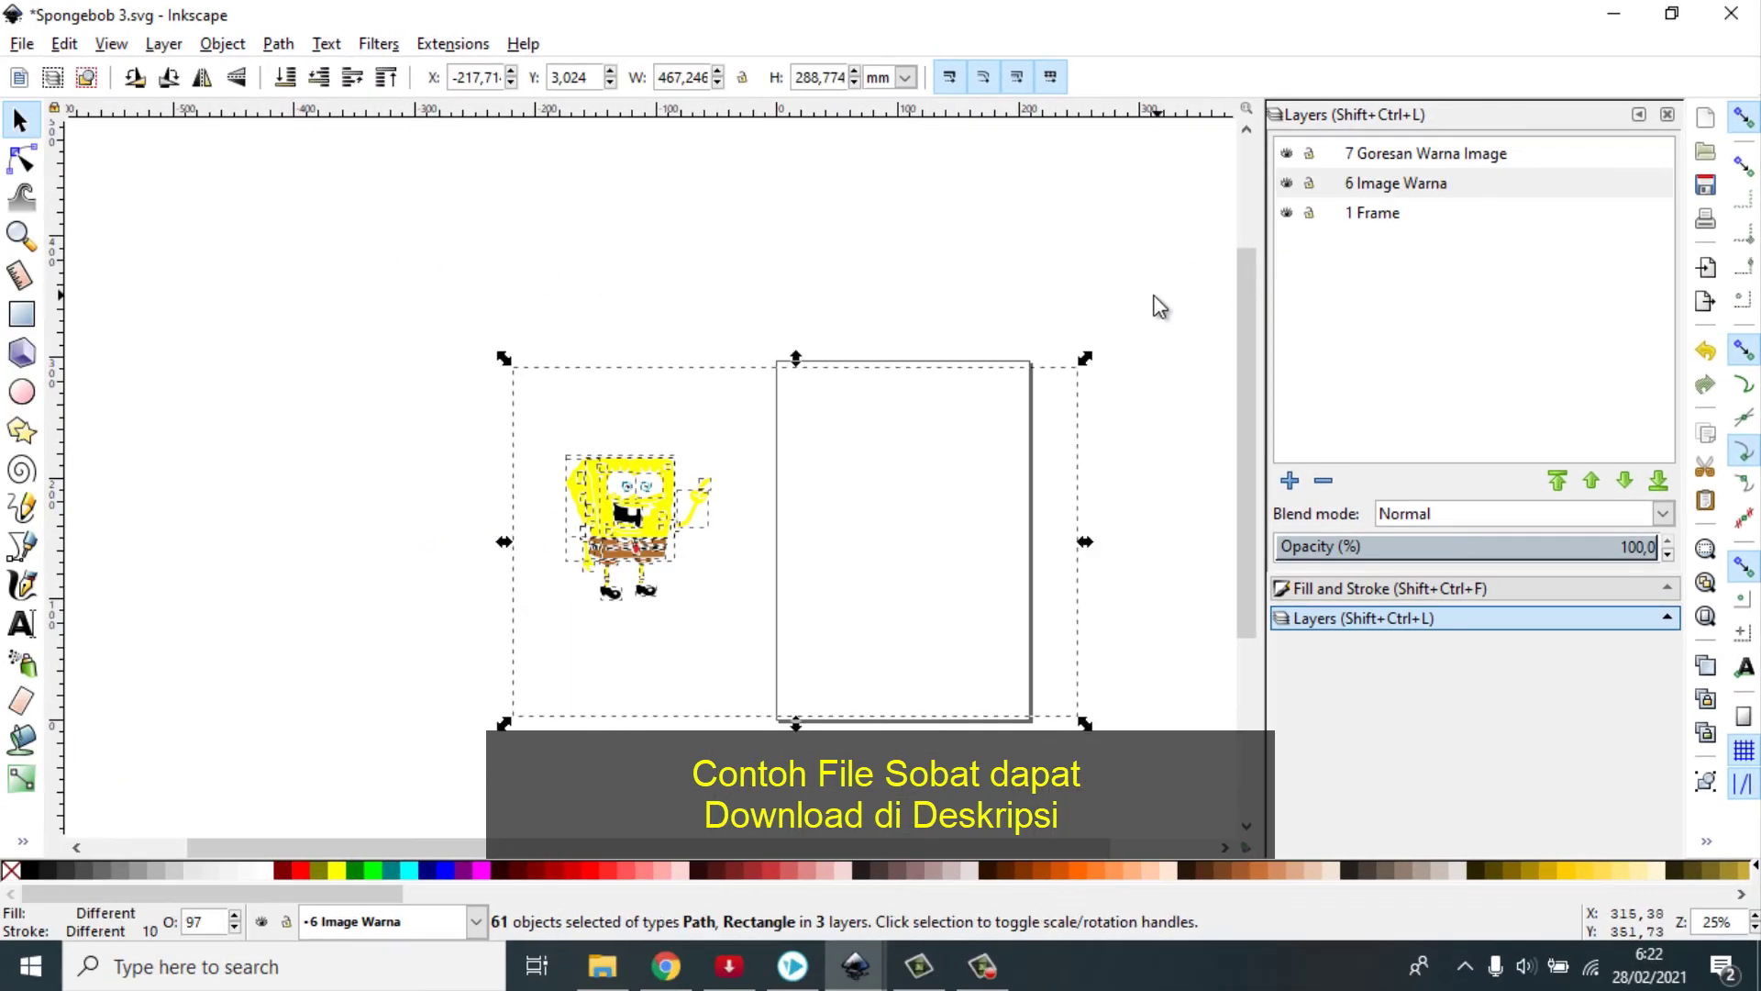
{"action": "left_click", "coordinate": [1363, 184]}
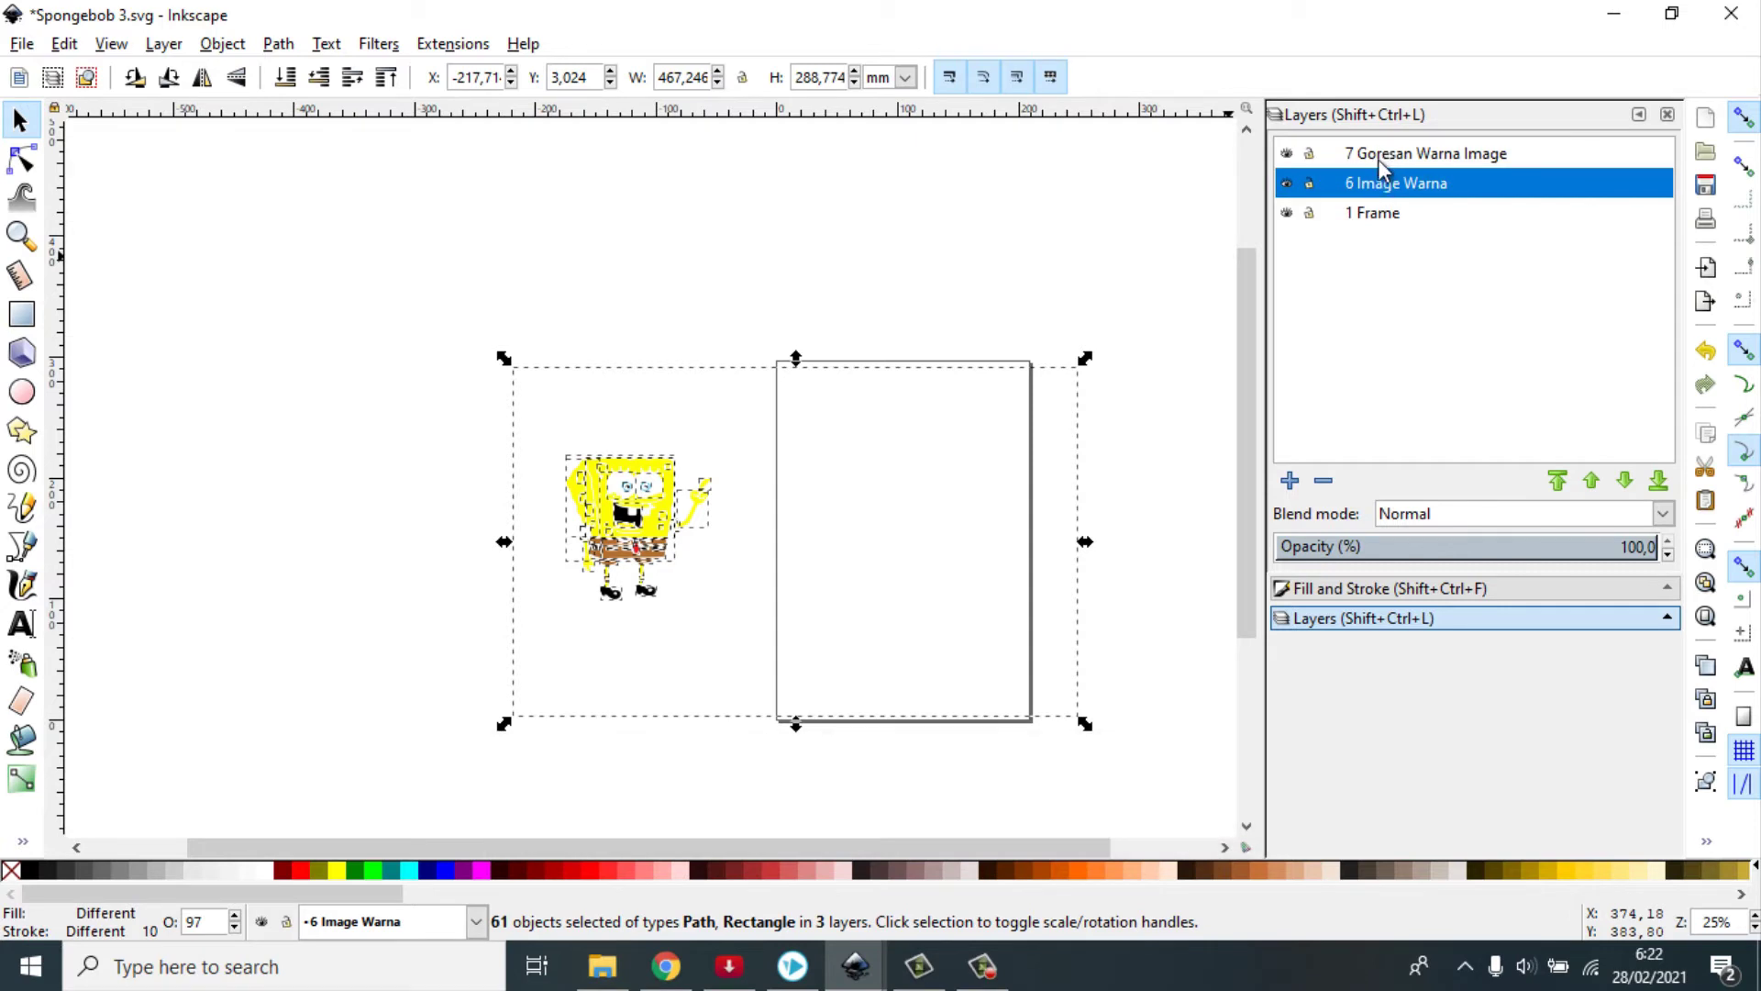
Open the Spongebob 4 SVG file from the Spongebob folder
{"action": "left_click", "coordinate": [22, 43]}
{"action": "left_click", "coordinate": [62, 129]}
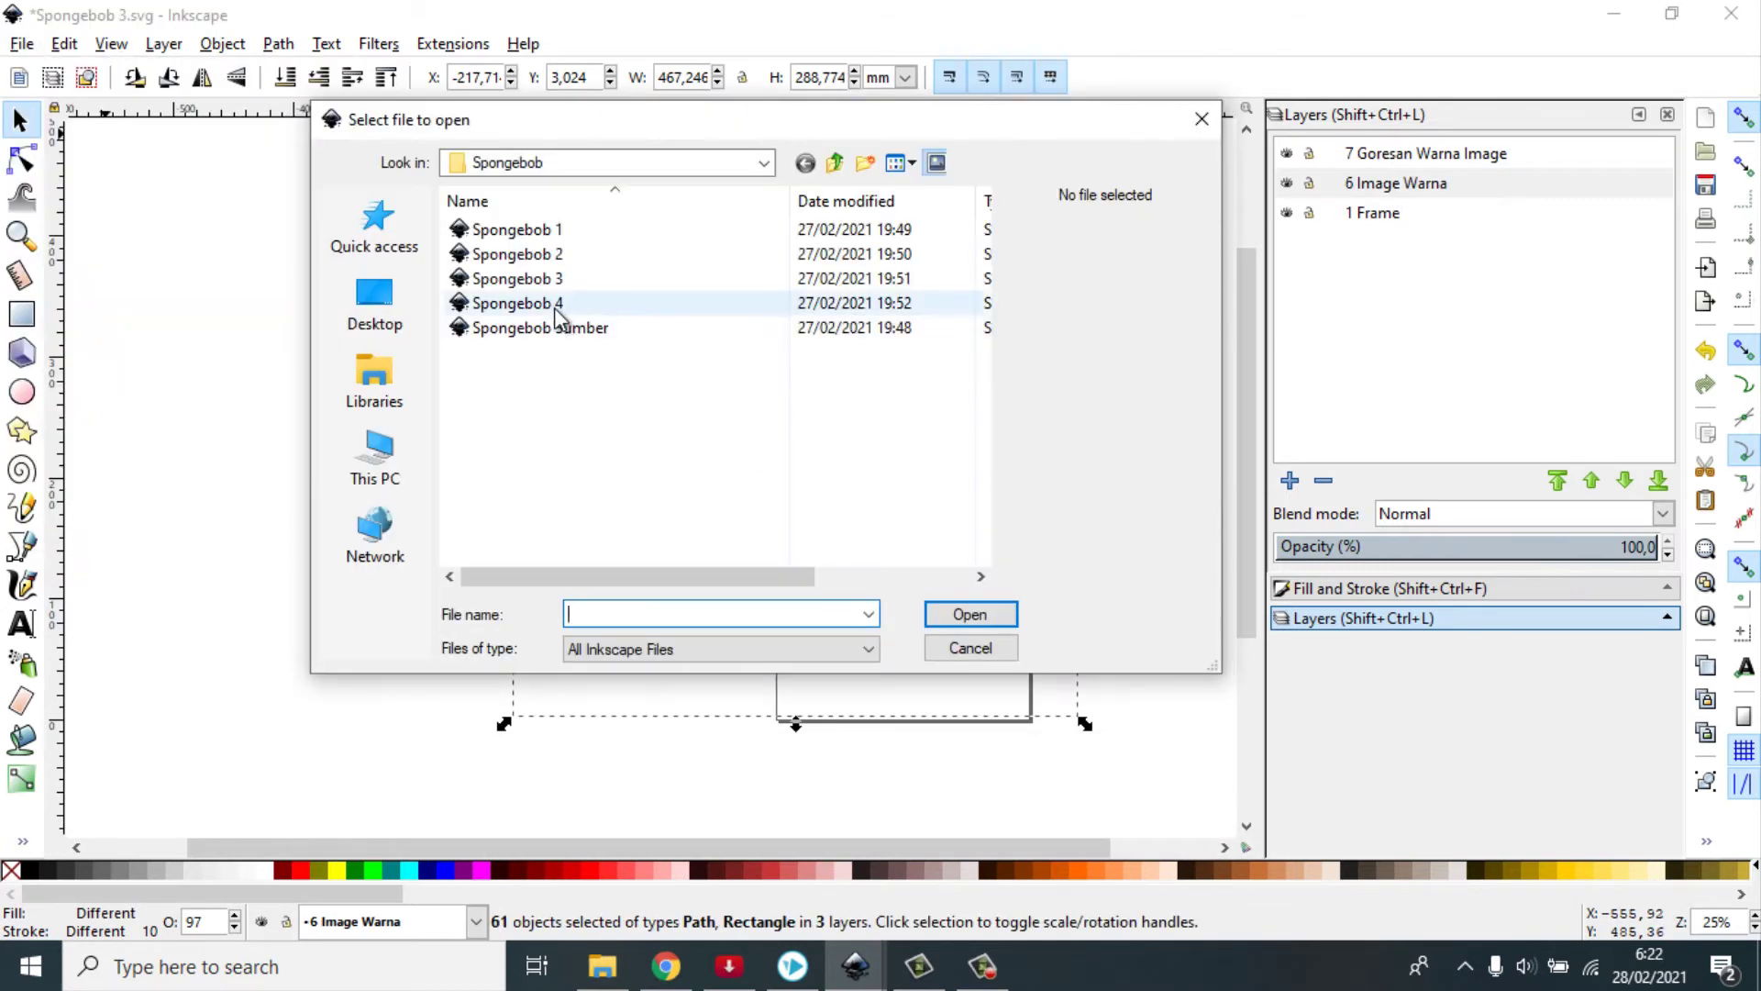
{"action": "key", "text": "Escape"}
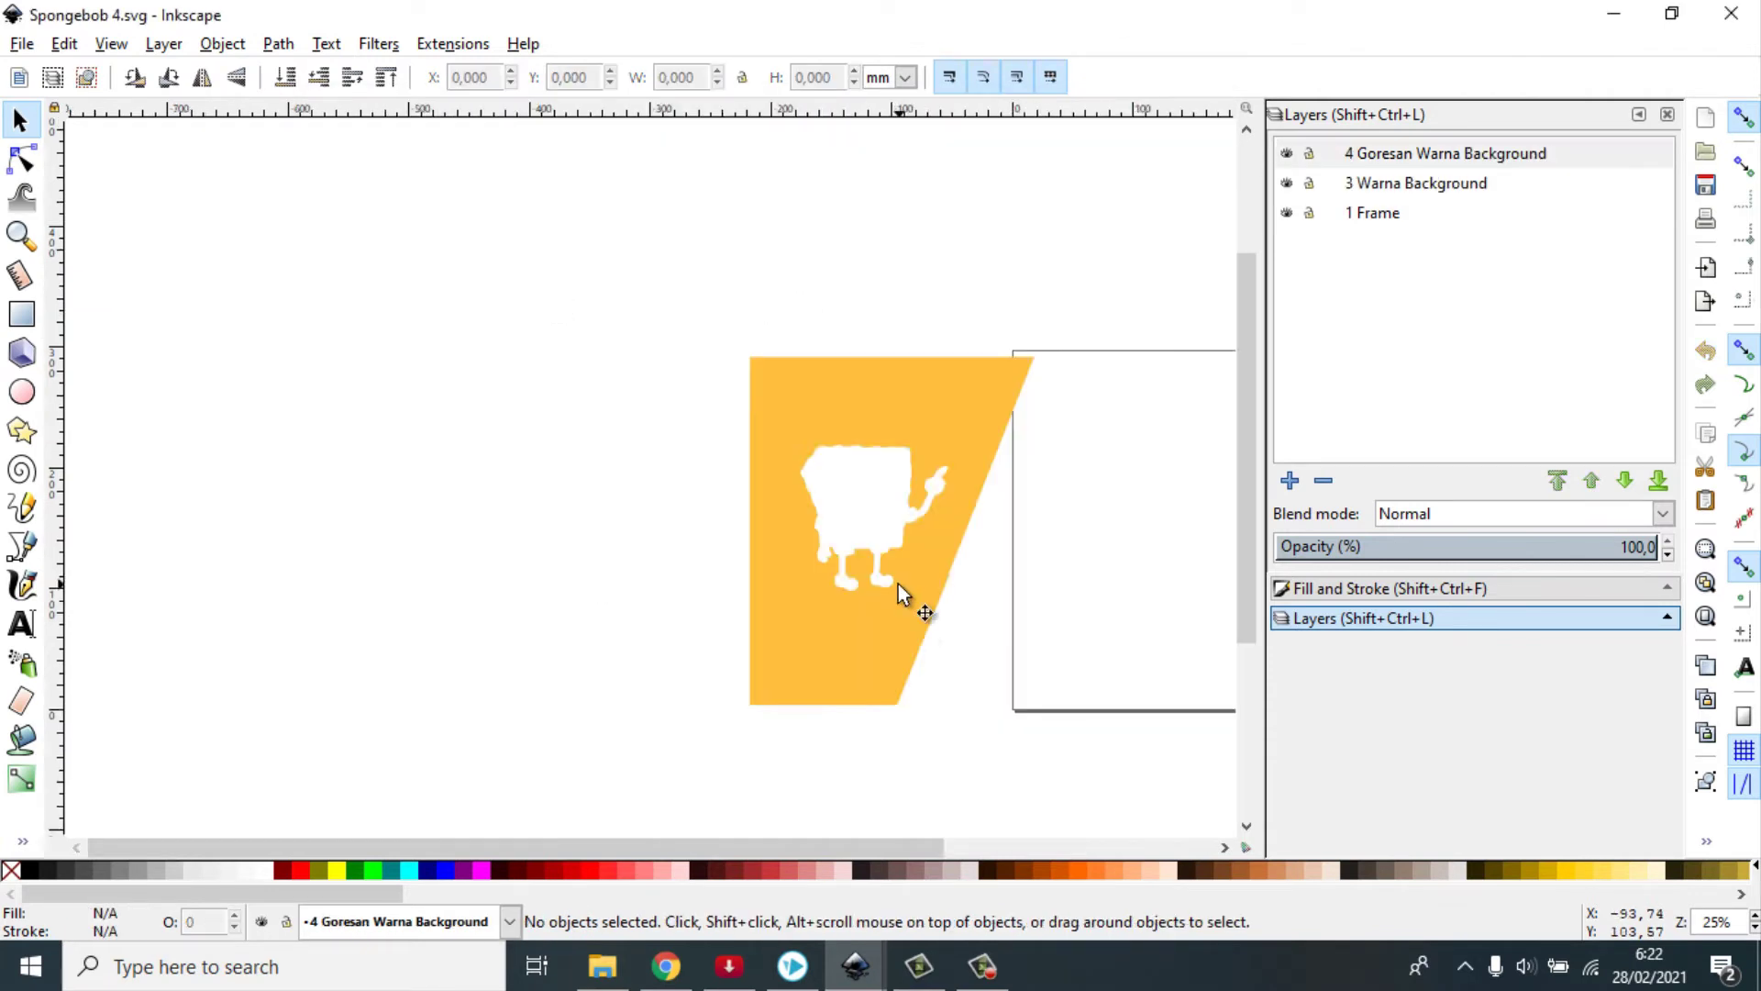
Select the orange background artwork together with the frame rectangle to show their extent, and clear the selection
{"action": "left_click_drag", "start_coordinate": [876, 849], "coordinate": [1077, 846]}
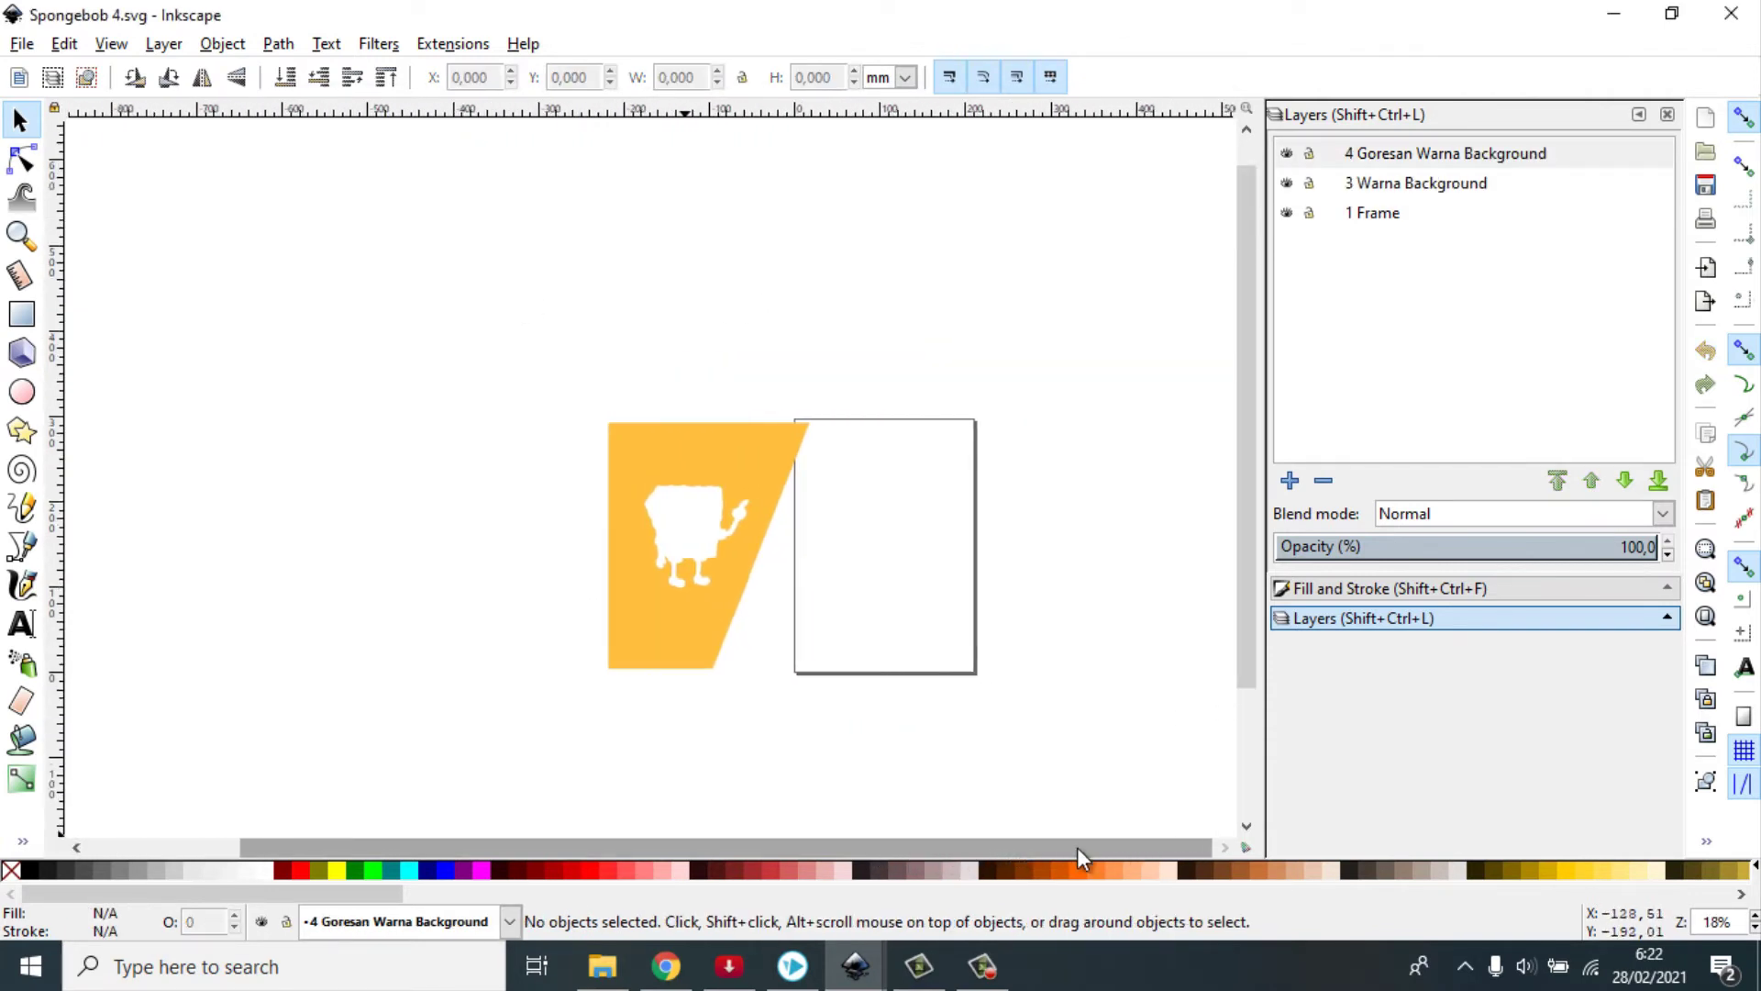
{"action": "left_click_drag", "start_coordinate": [1192, 812], "coordinate": [1181, 794]}
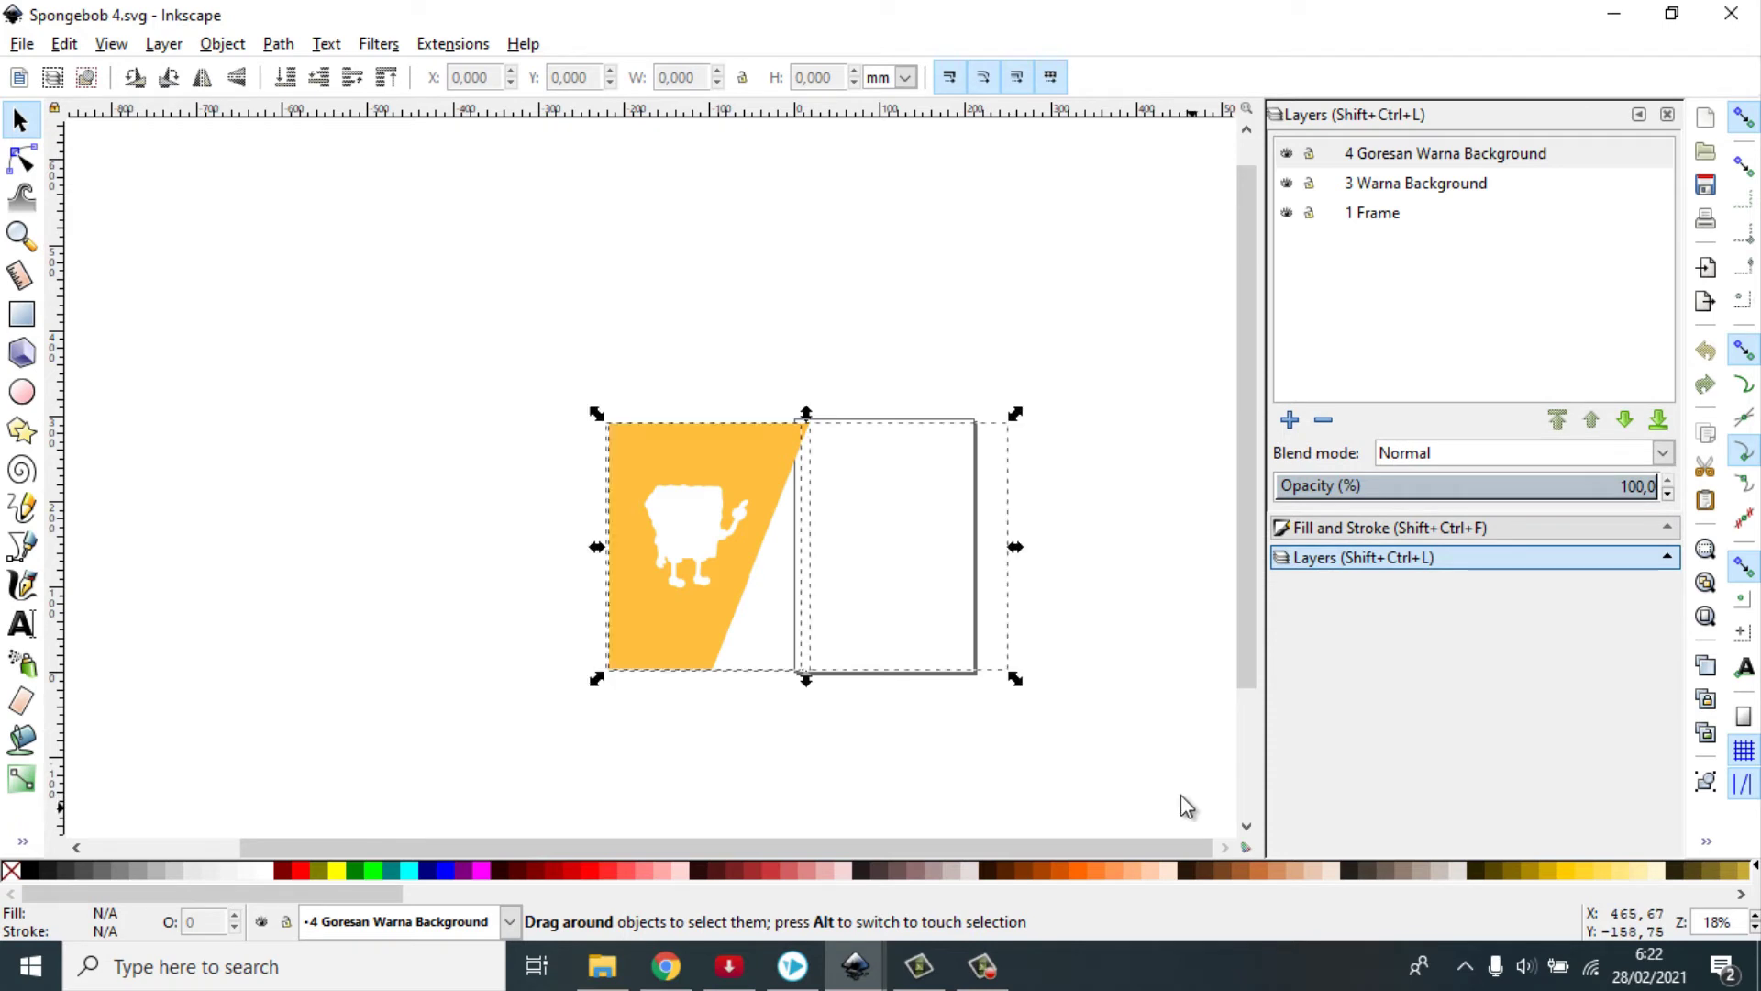
{"action": "scroll", "coordinate": [1153, 658], "scroll_direction": "down", "scroll_amount": 1}
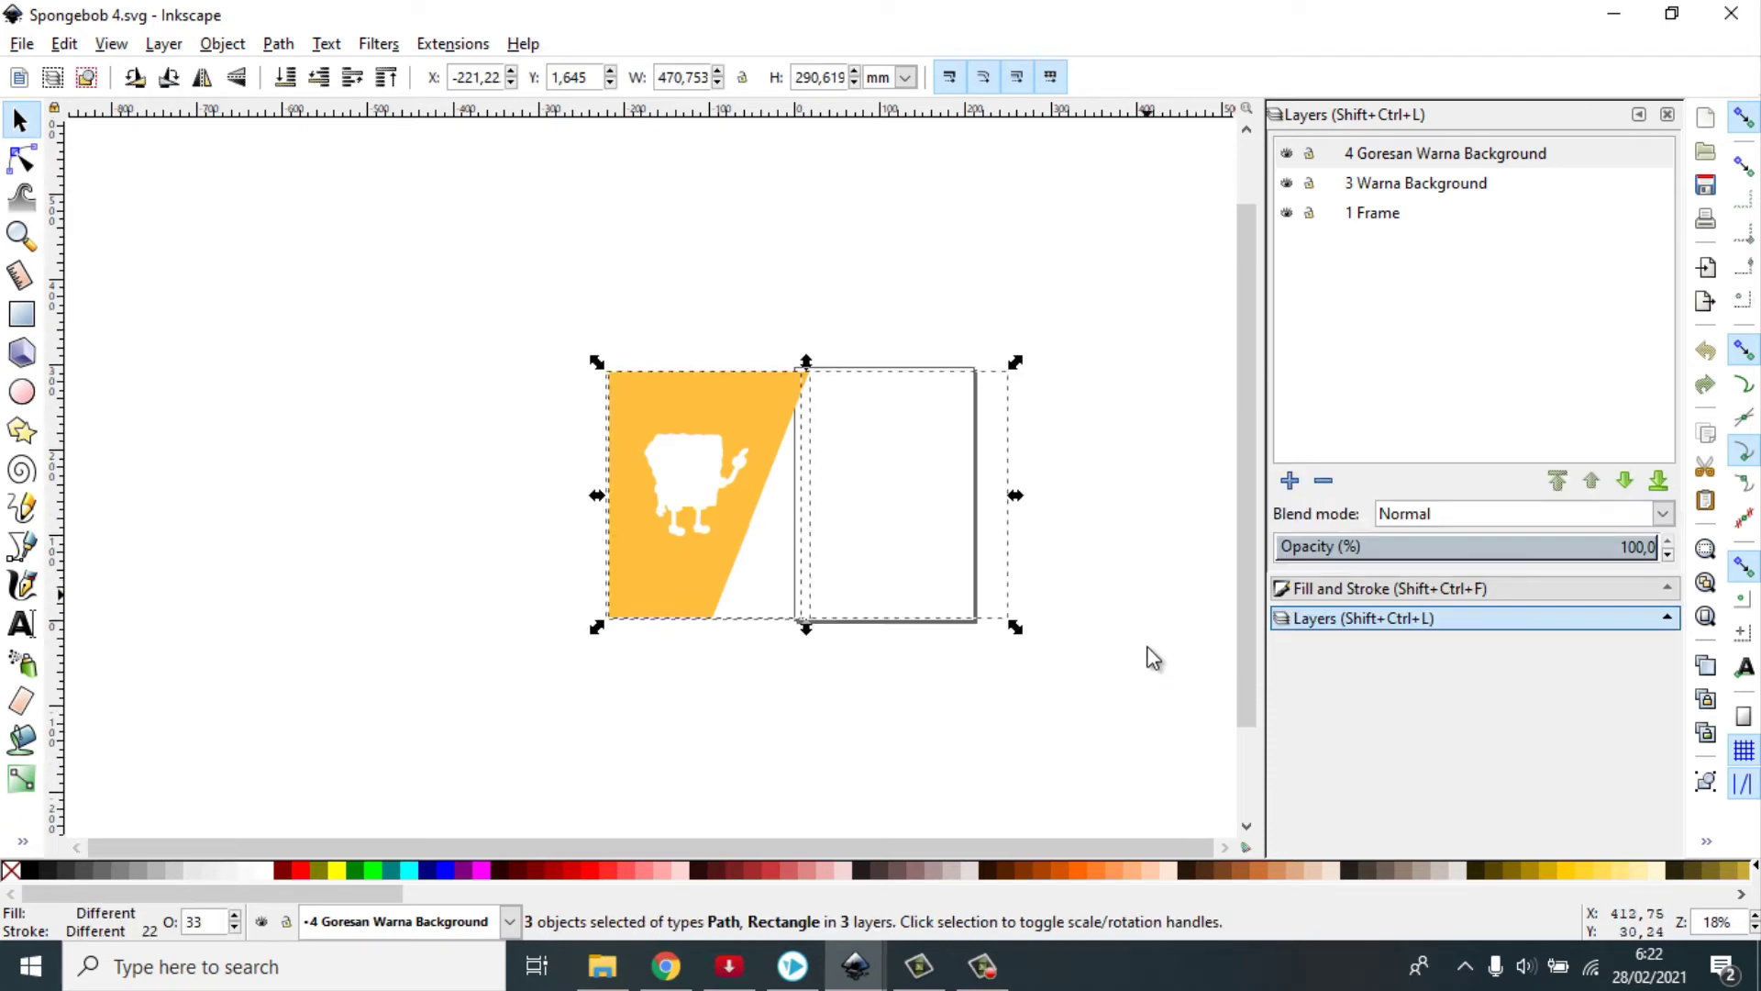
{"action": "left_click", "coordinate": [687, 416]}
{"action": "left_click", "coordinate": [534, 424]}
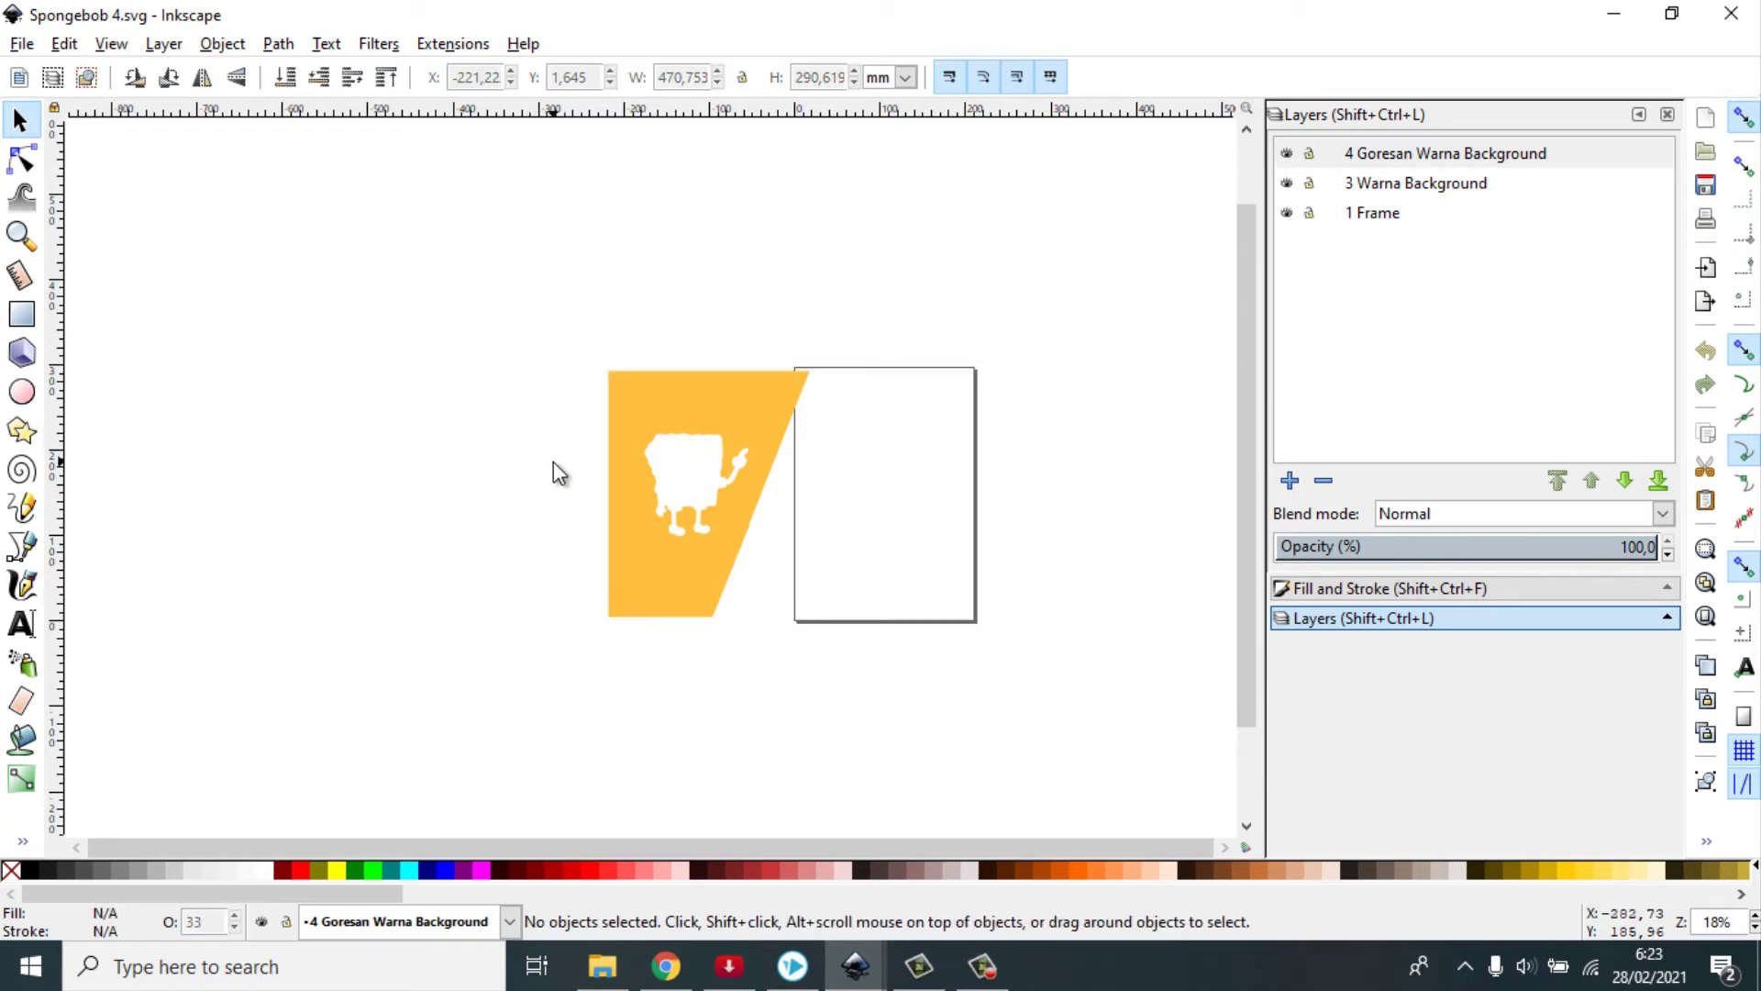
Examine layers 1 Frame, 3 Warna Background and 4 Goresan Warna Background in turn, and return to 1 Frame
{"action": "scroll", "coordinate": [775, 516], "scroll_direction": "up", "scroll_amount": 1, "text": "ctrl"}
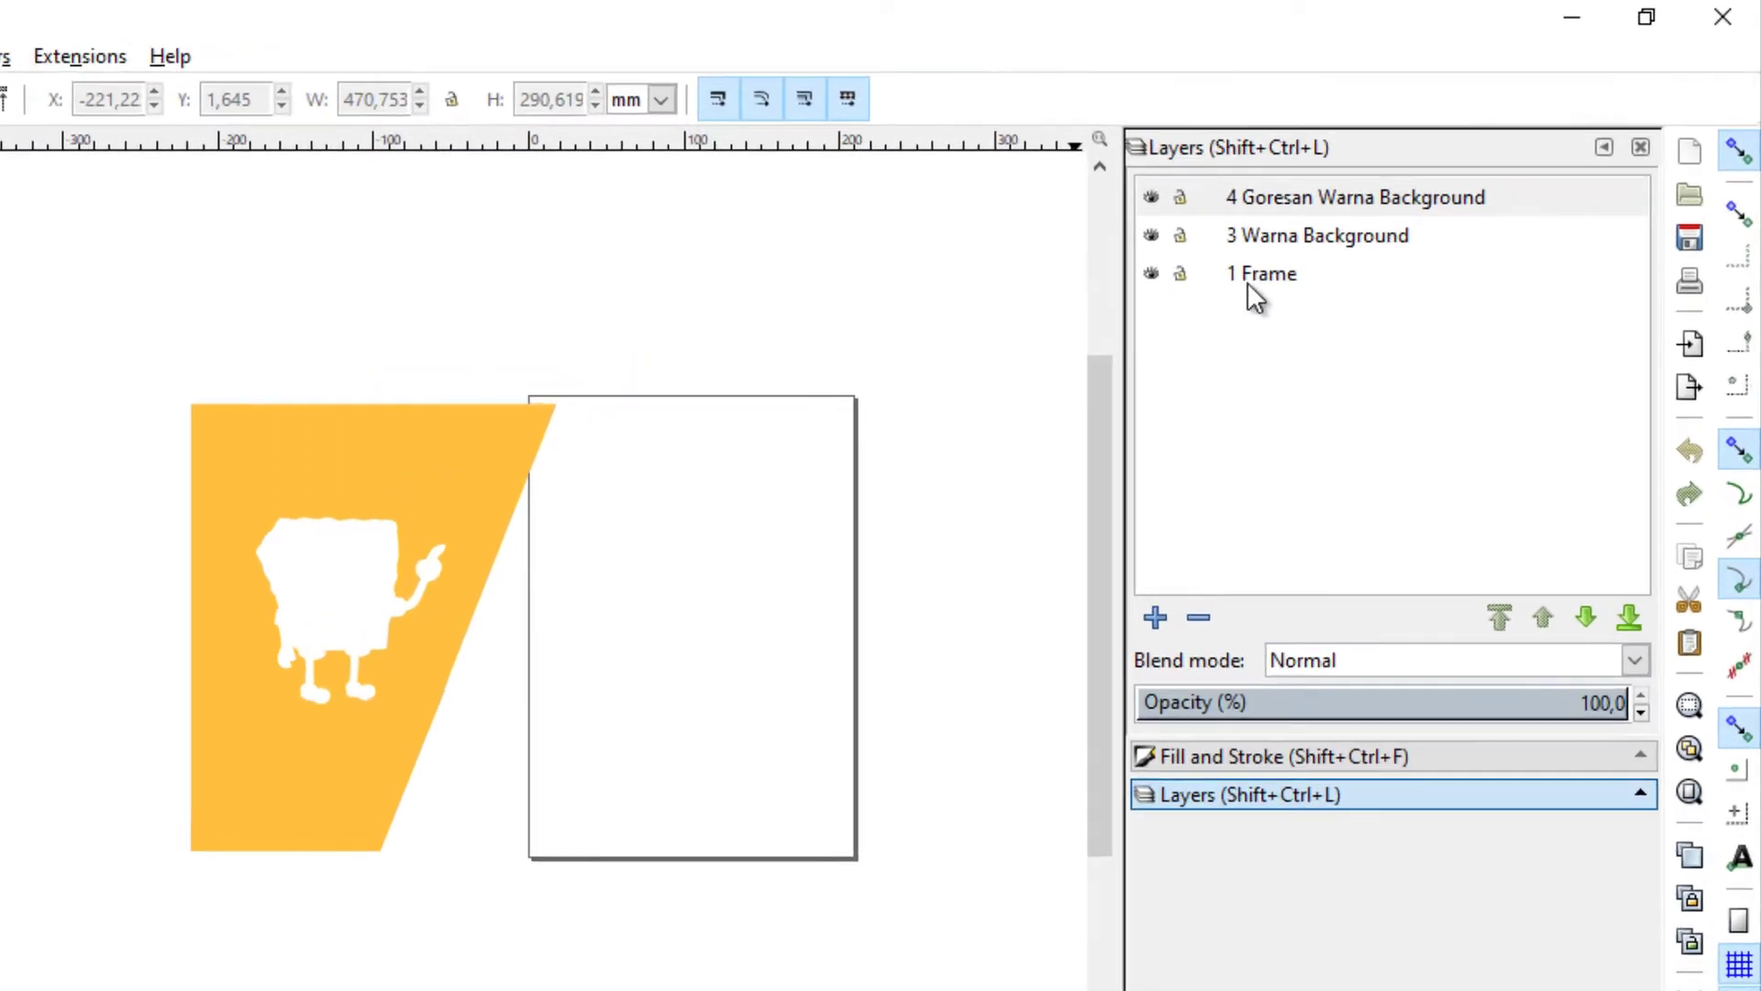
{"action": "left_click", "coordinate": [1362, 218]}
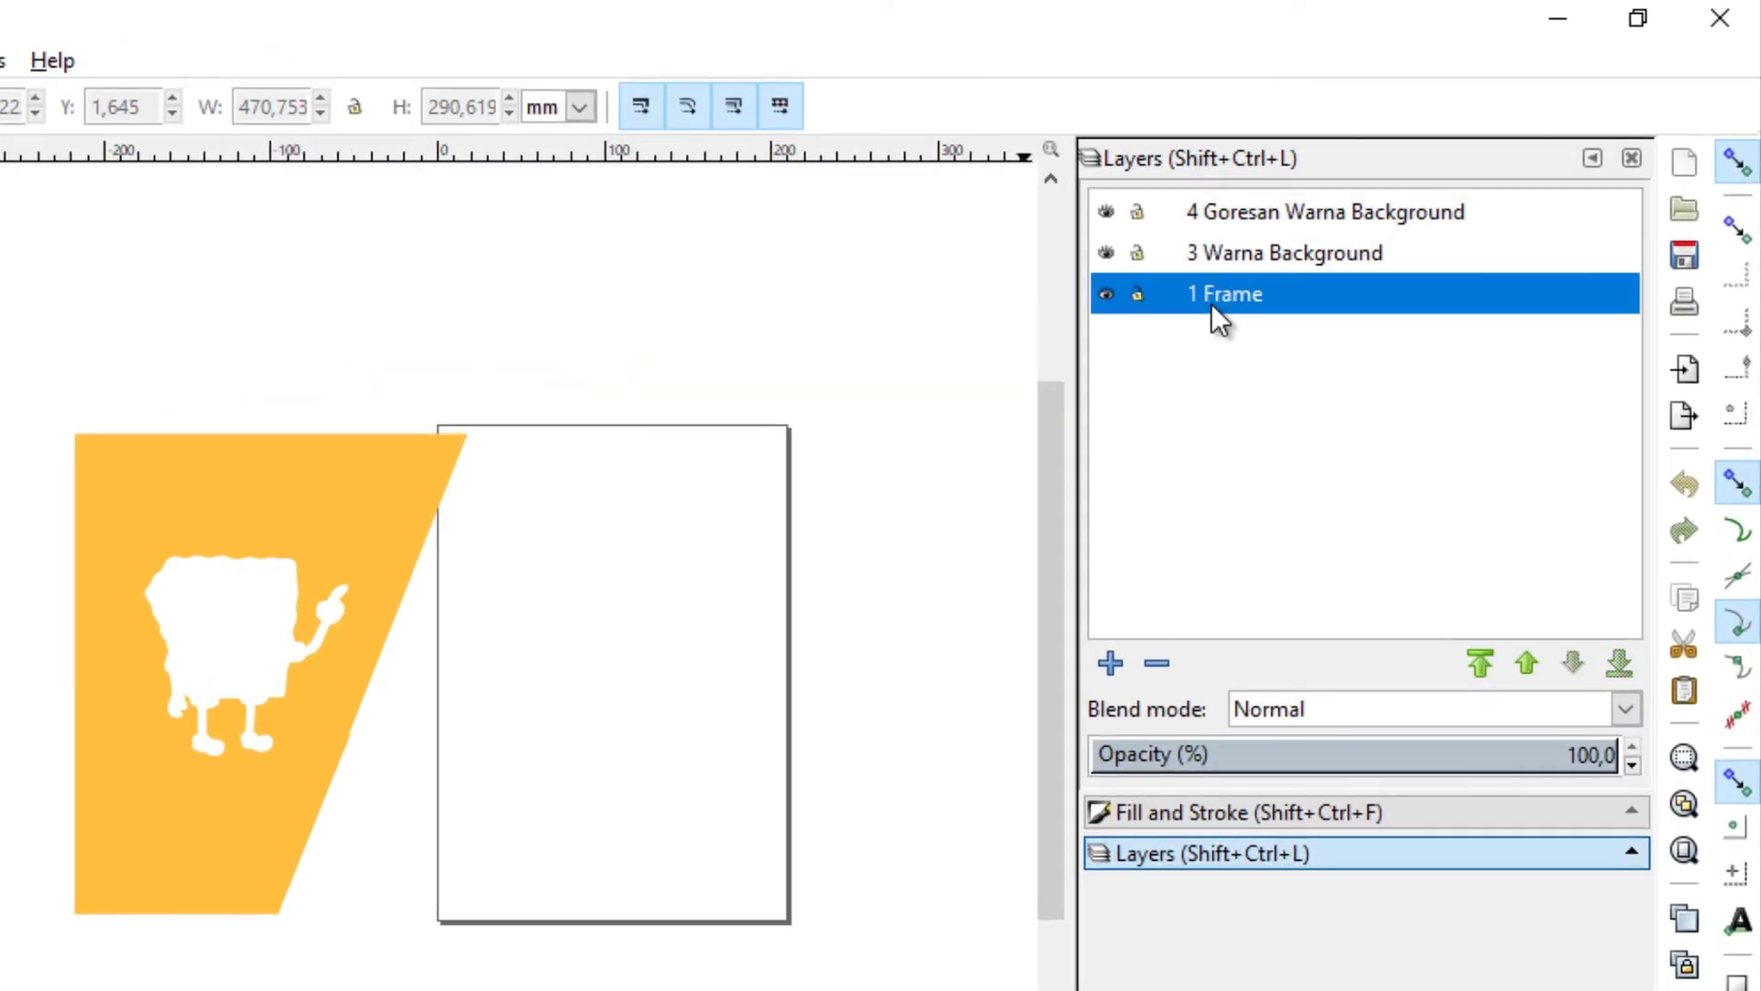
{"action": "left_click", "coordinate": [1235, 264]}
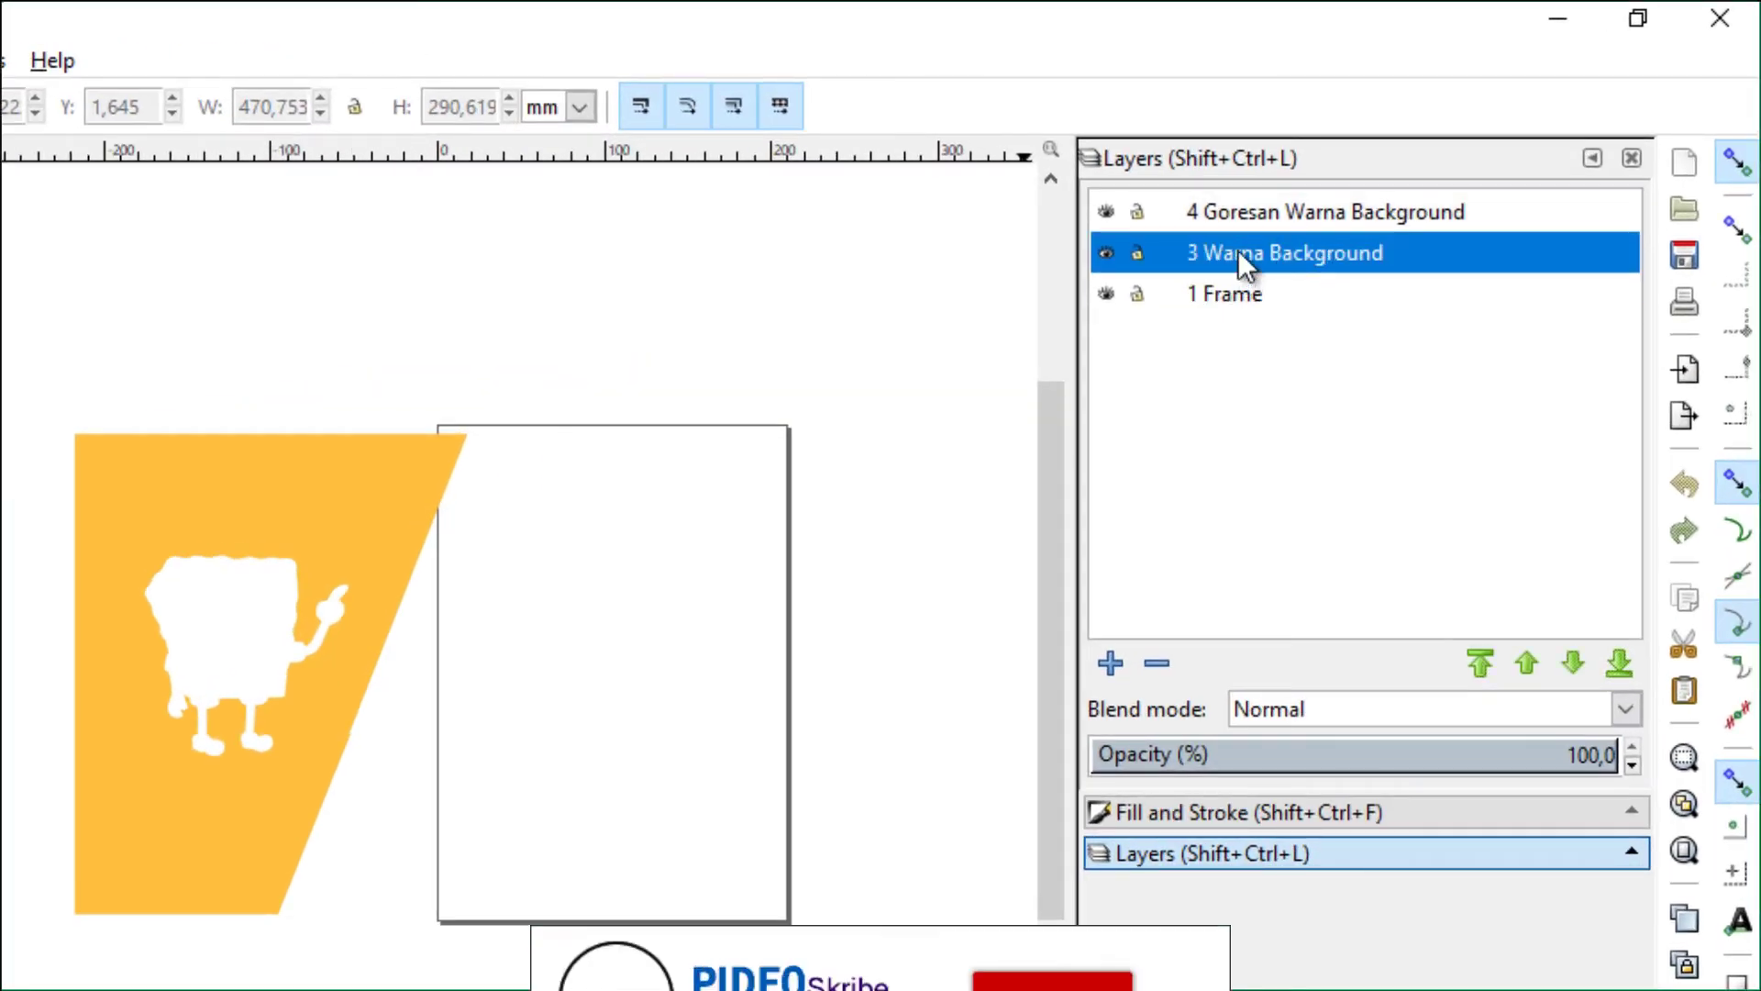
{"action": "left_click", "coordinate": [1247, 227]}
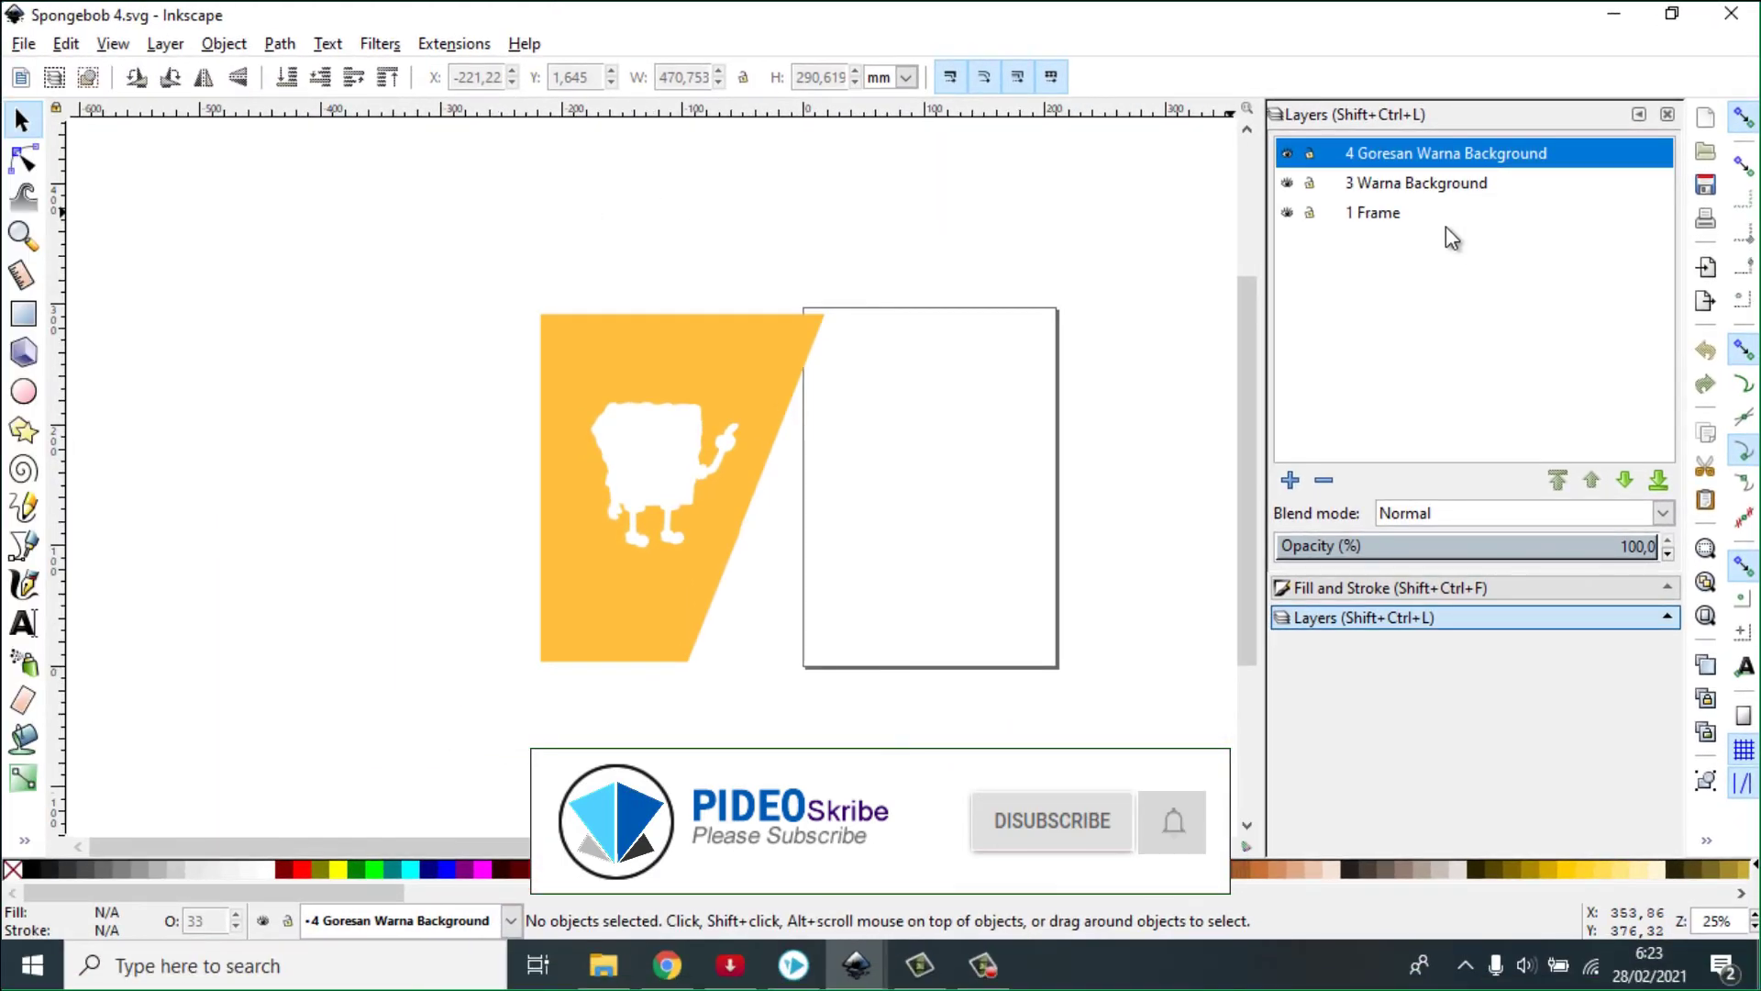
{"action": "left_click", "coordinate": [1381, 220]}
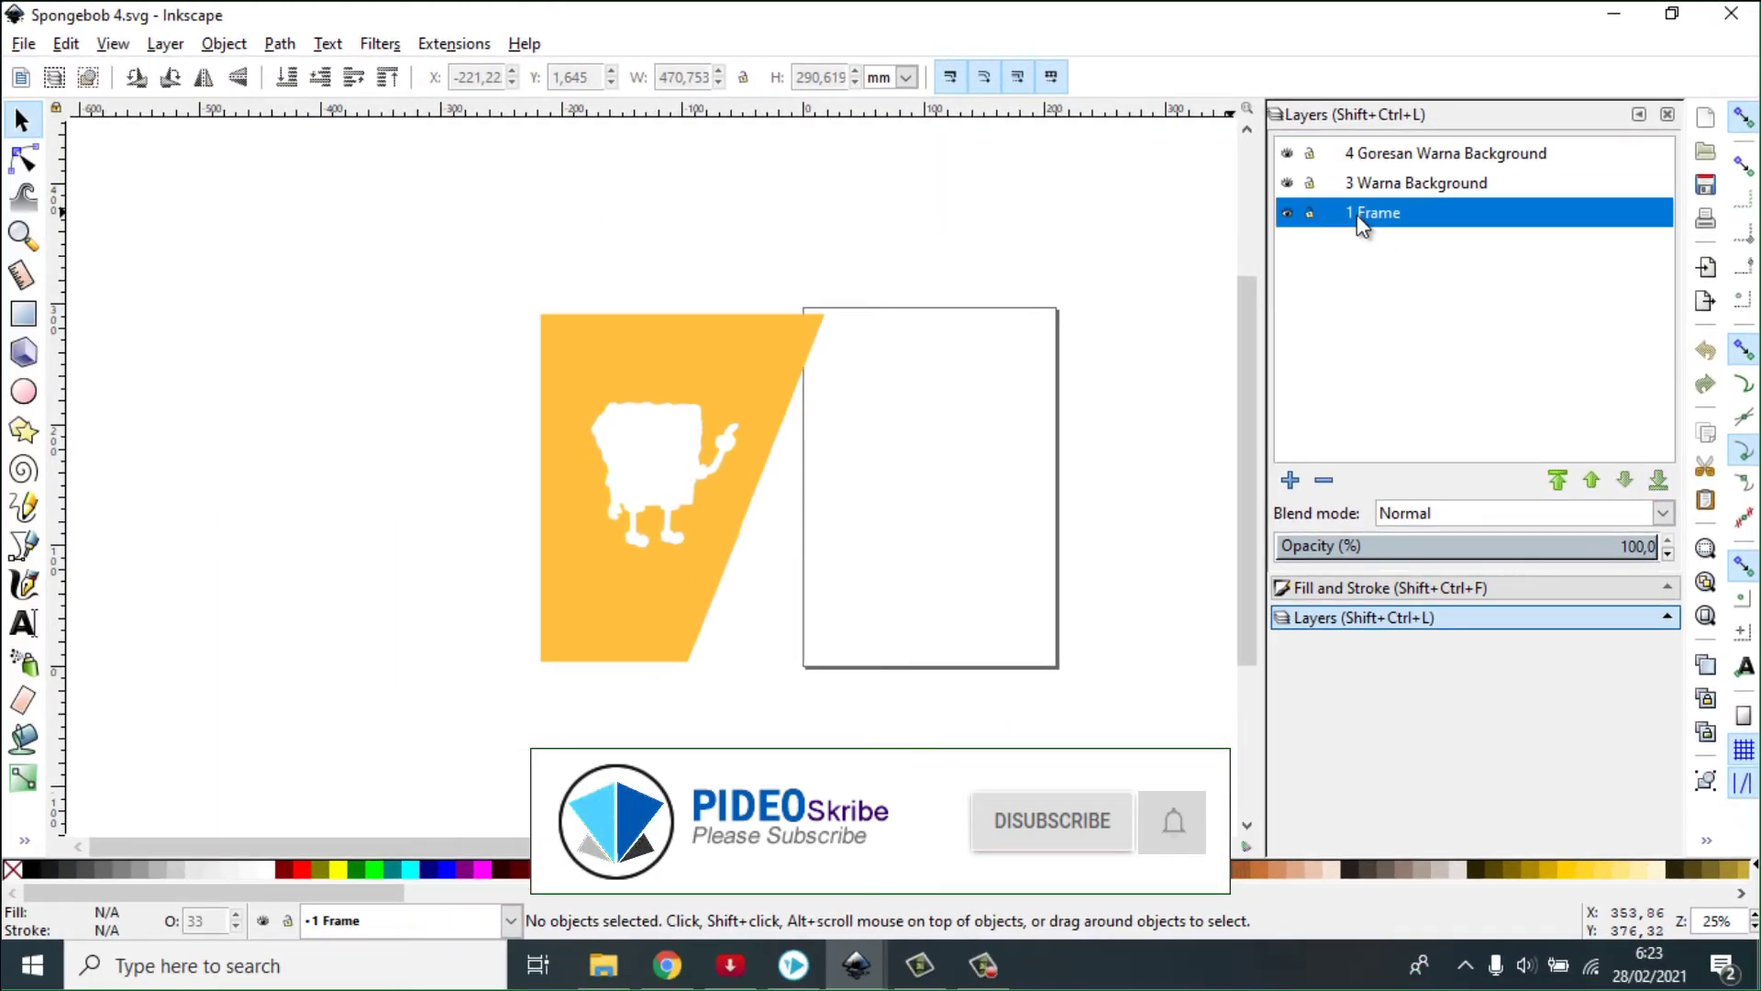
Select all objects in the Spongebob 4 drawing, and likewise all objects in the Spongebob Sumber drawing
{"action": "left_click_drag", "start_coordinate": [361, 206], "coordinate": [983, 829]}
{"action": "scroll", "coordinate": [814, 762], "scroll_direction": "left", "scroll_amount": 1}
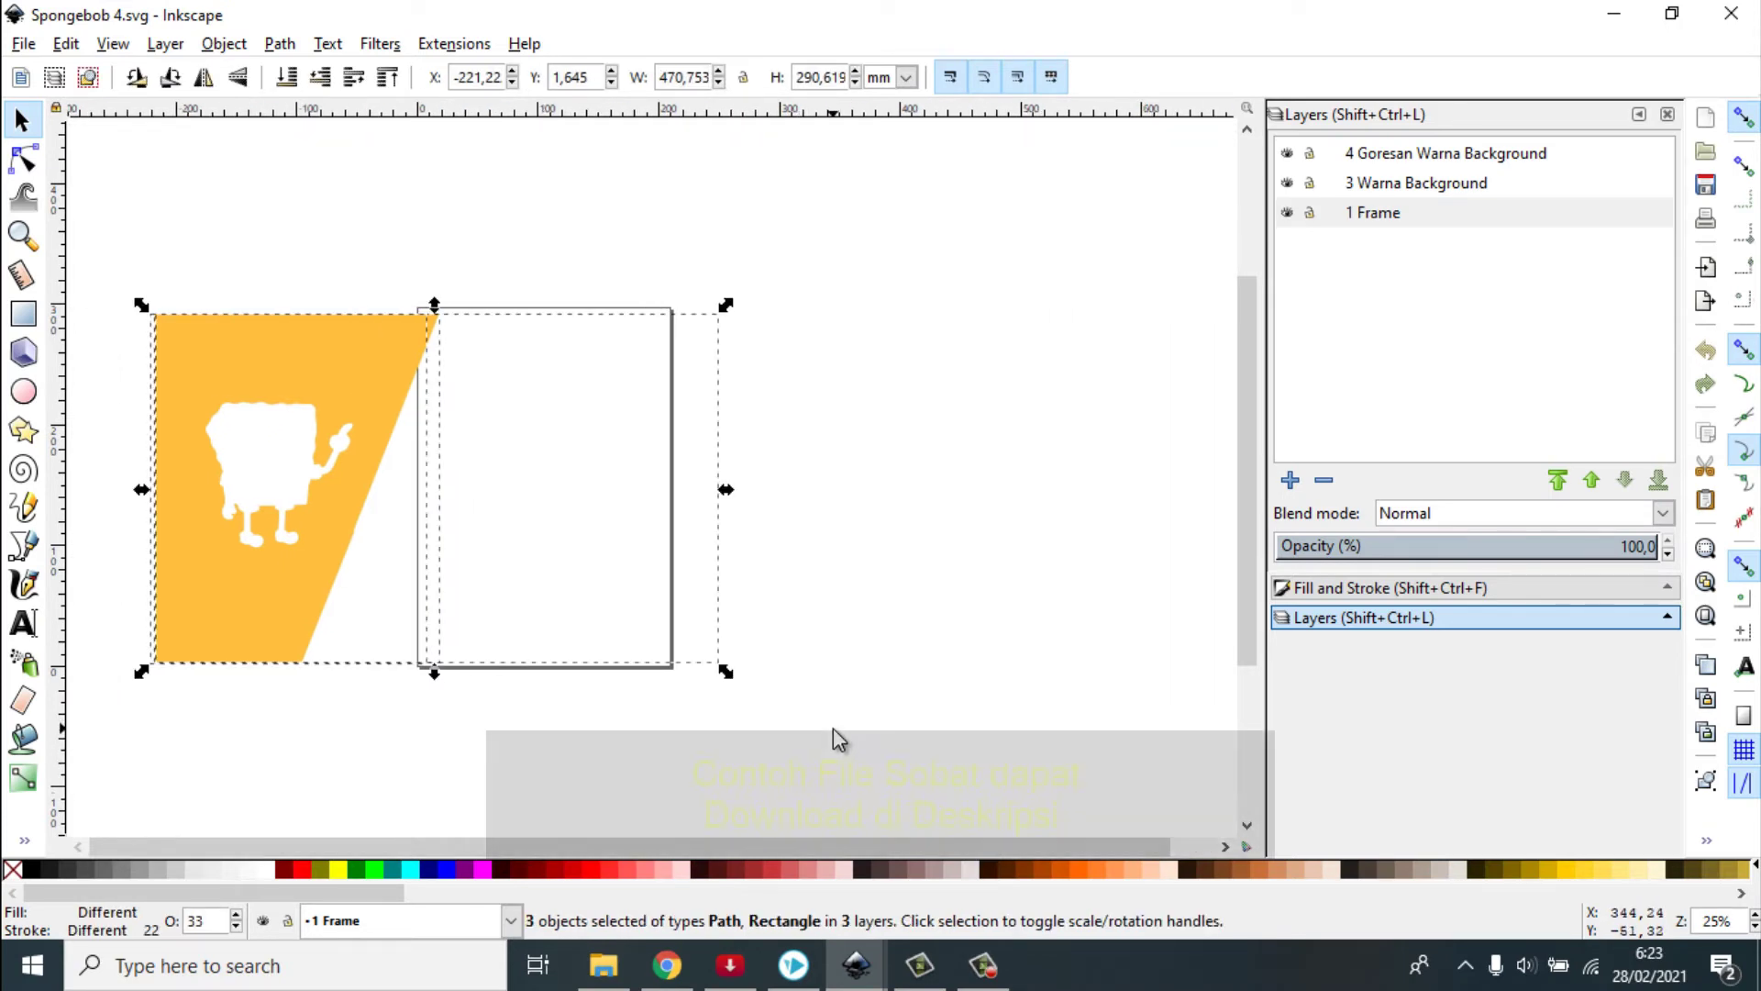
{"action": "left_click", "coordinate": [855, 965]}
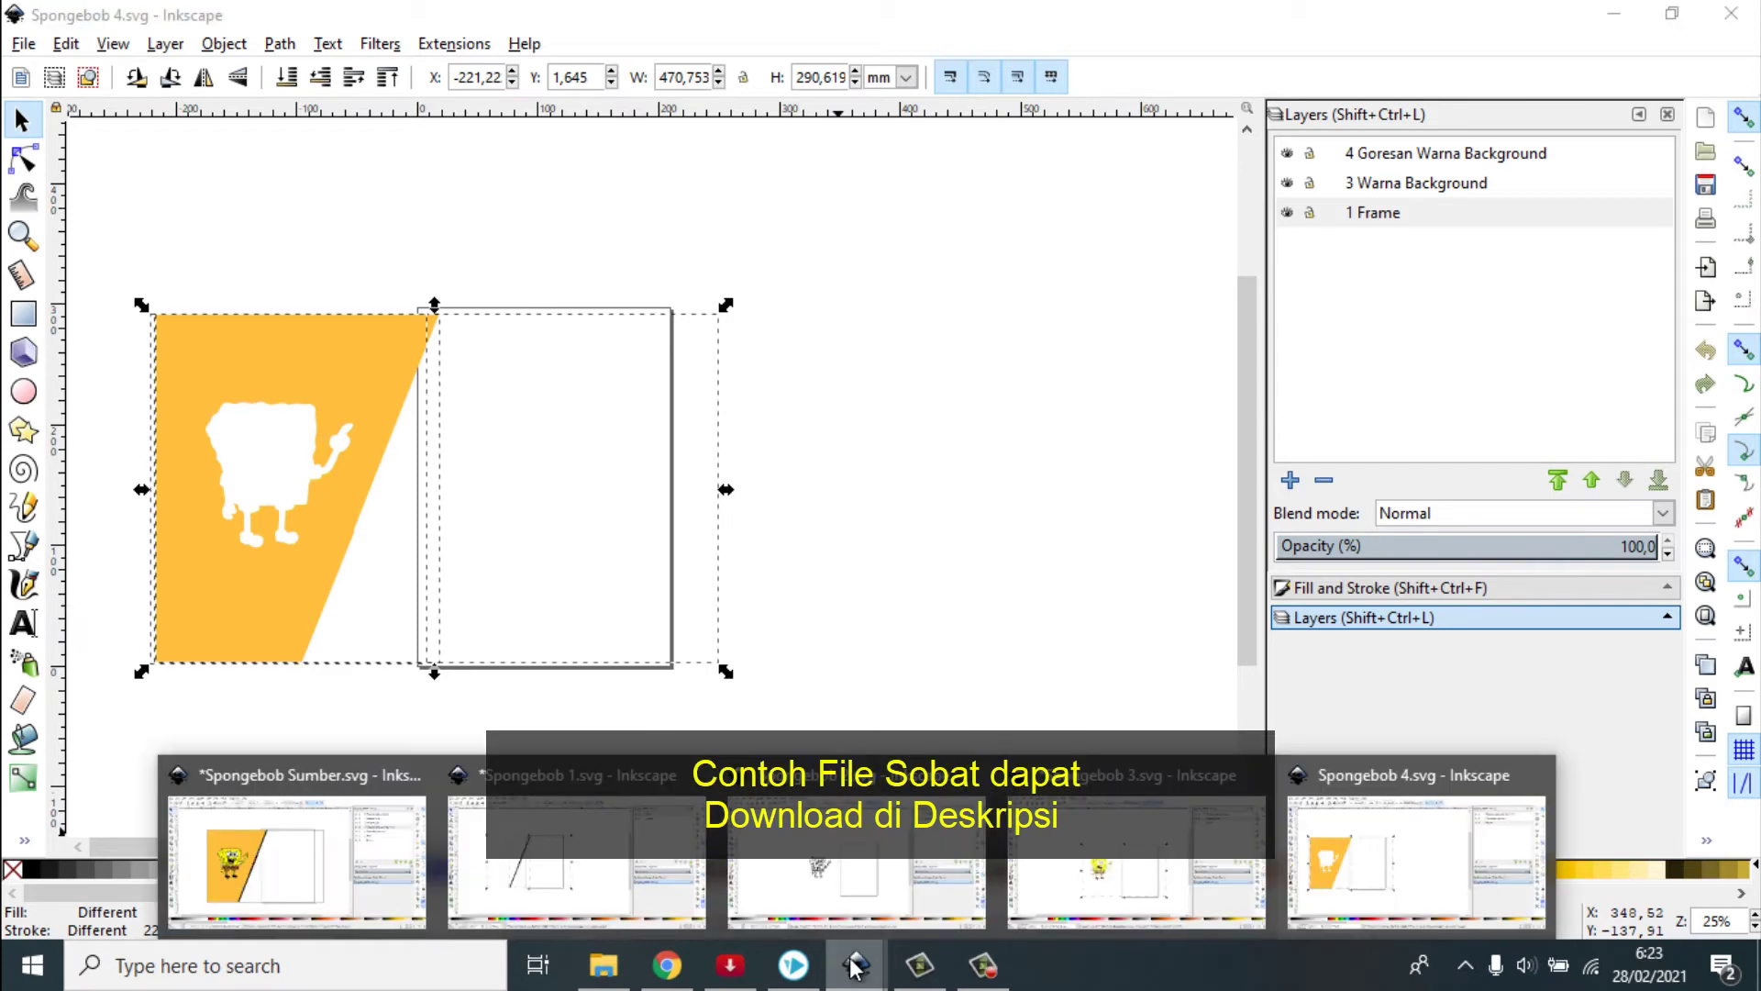
{"action": "left_click", "coordinate": [380, 862]}
{"action": "left_click_drag", "start_coordinate": [161, 202], "coordinate": [1160, 816]}
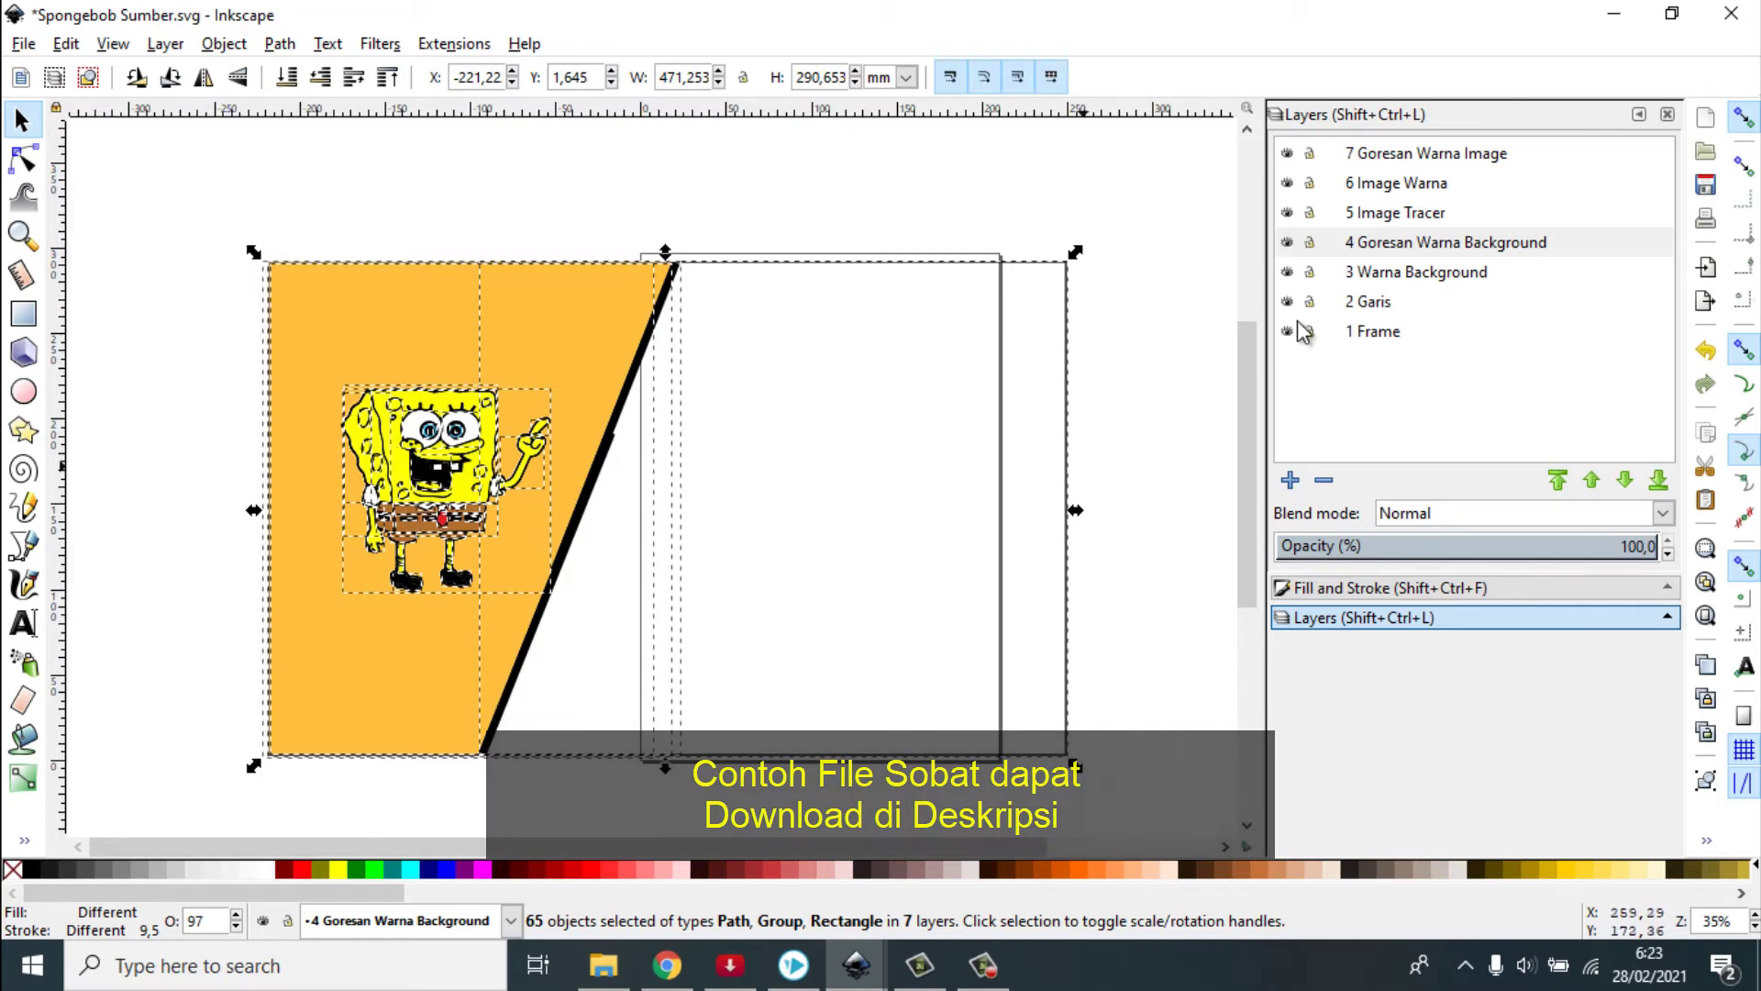
Examine the Spongebob Sumber layers in ascending order, from 1 Frame and 3 Warna Background up to 7 Goresan Warna Image
{"action": "left_click", "coordinate": [1351, 333]}
{"action": "left_click", "coordinate": [1375, 274]}
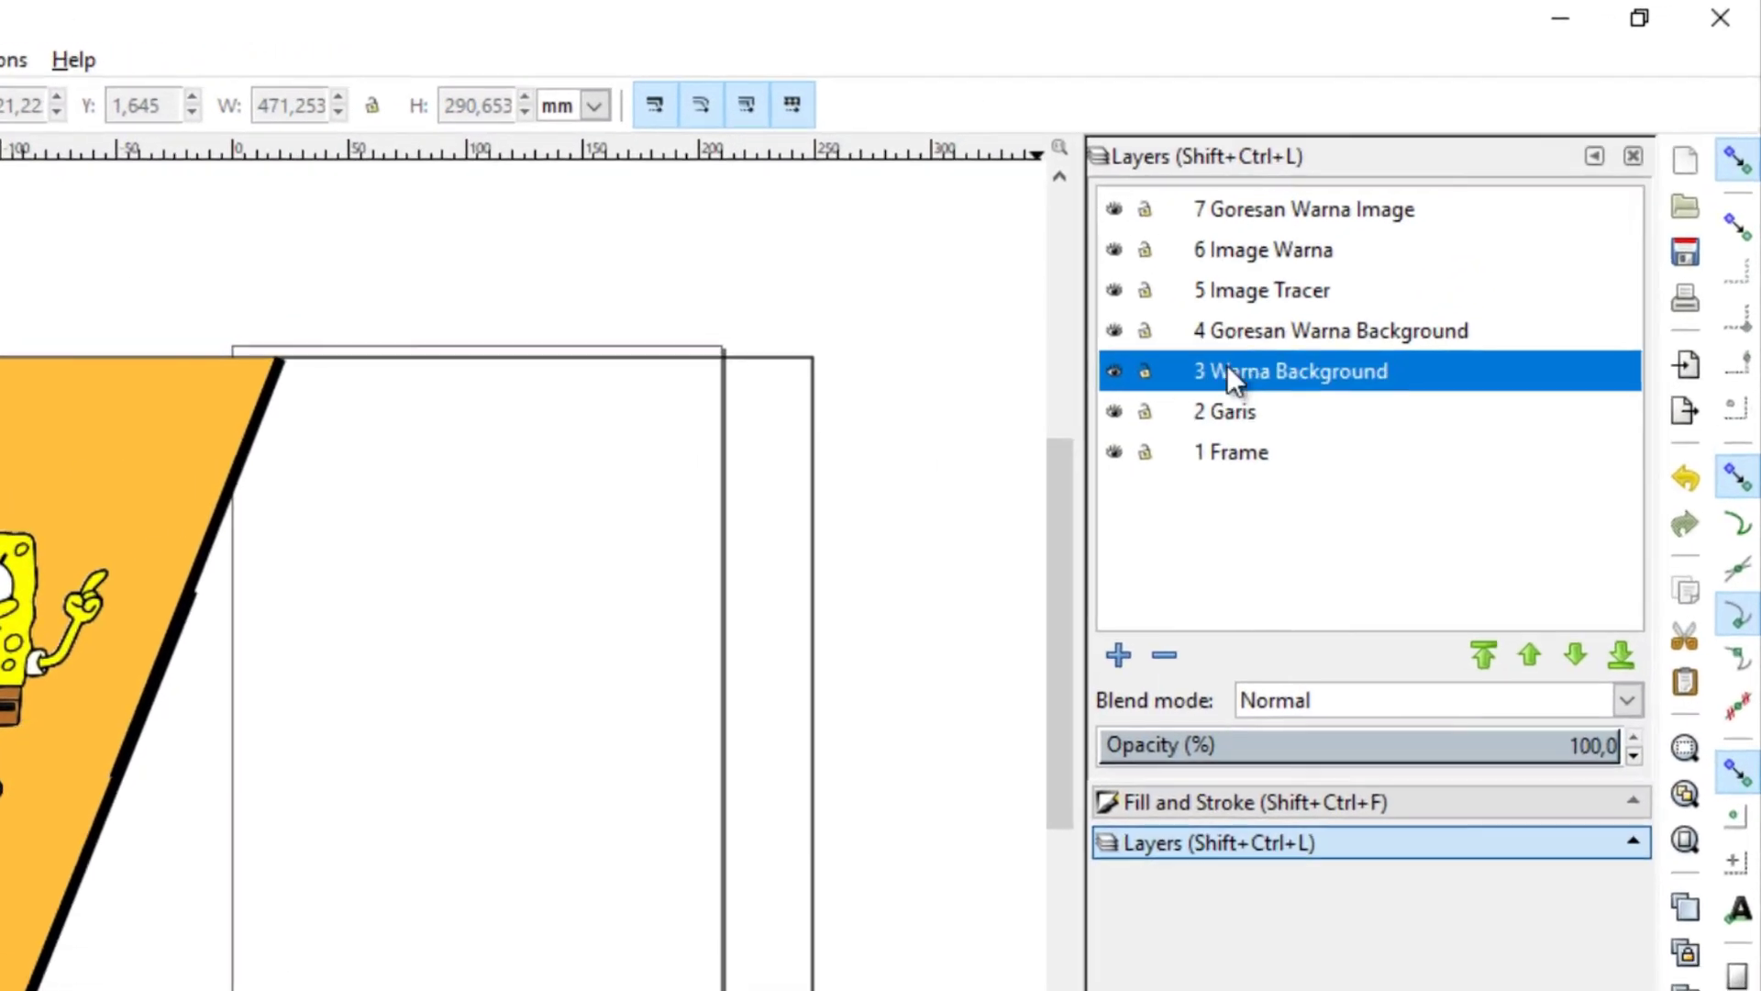
{"action": "left_click", "coordinate": [1240, 332]}
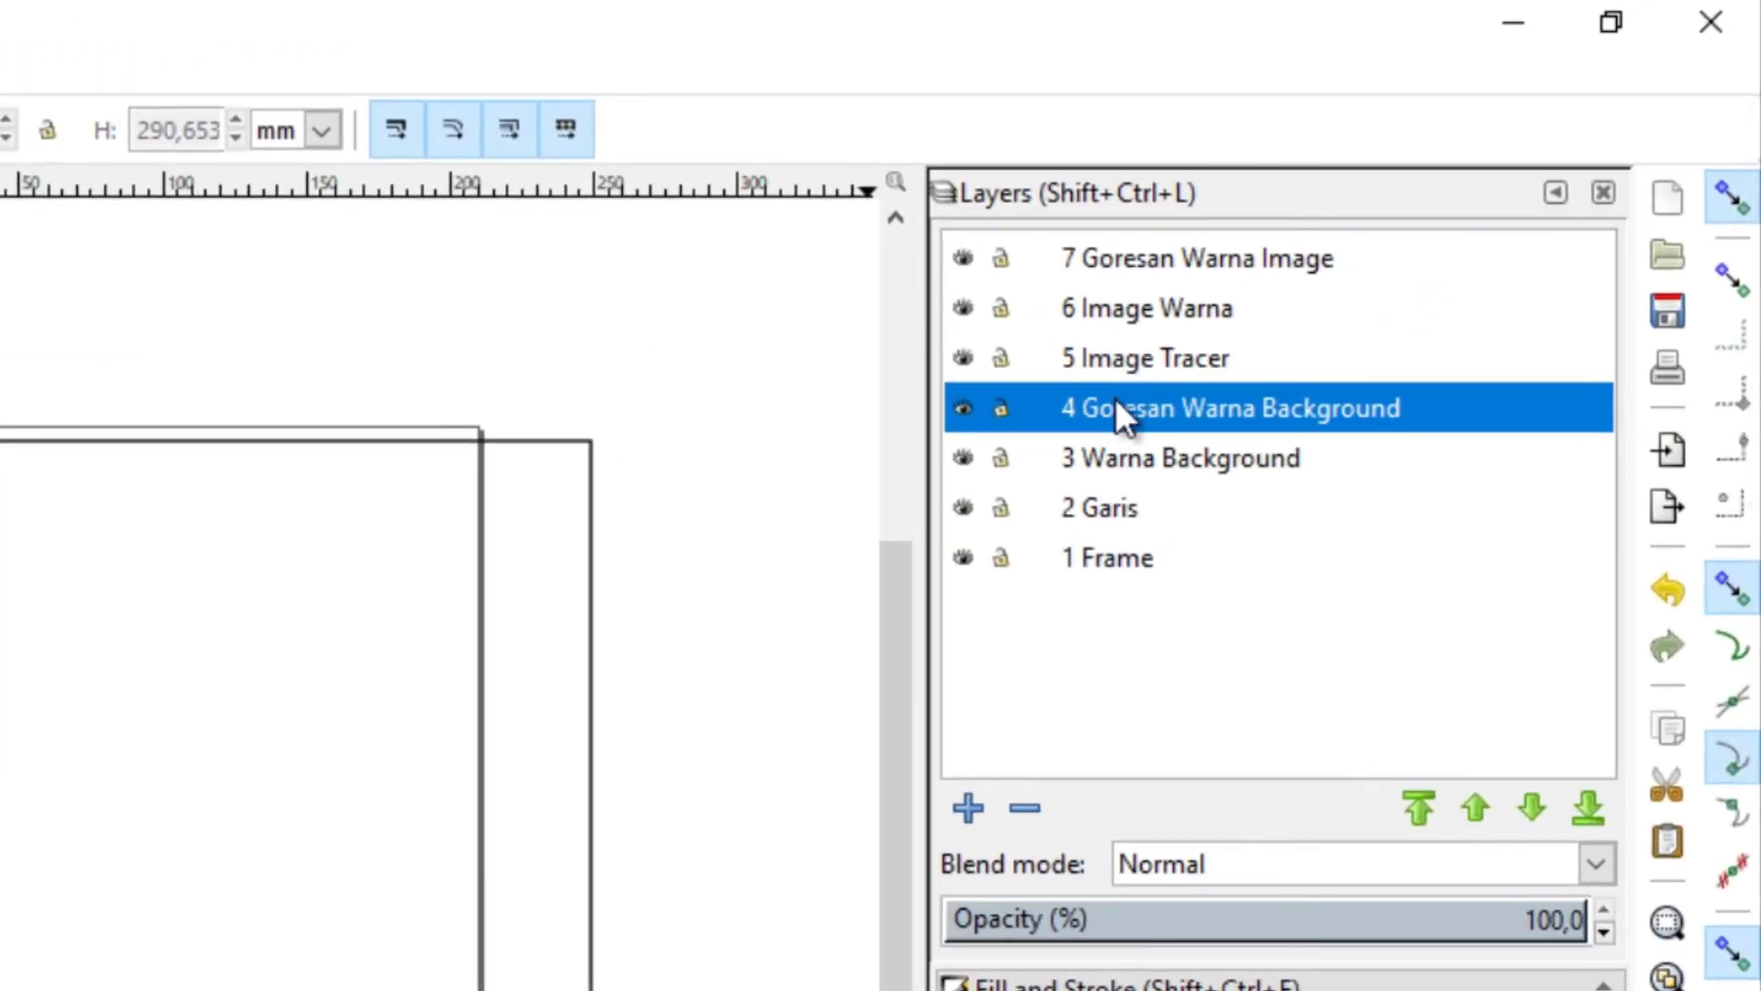
{"action": "left_click", "coordinate": [1248, 290]}
{"action": "left_click", "coordinate": [1254, 249]}
{"action": "left_click", "coordinate": [1249, 217]}
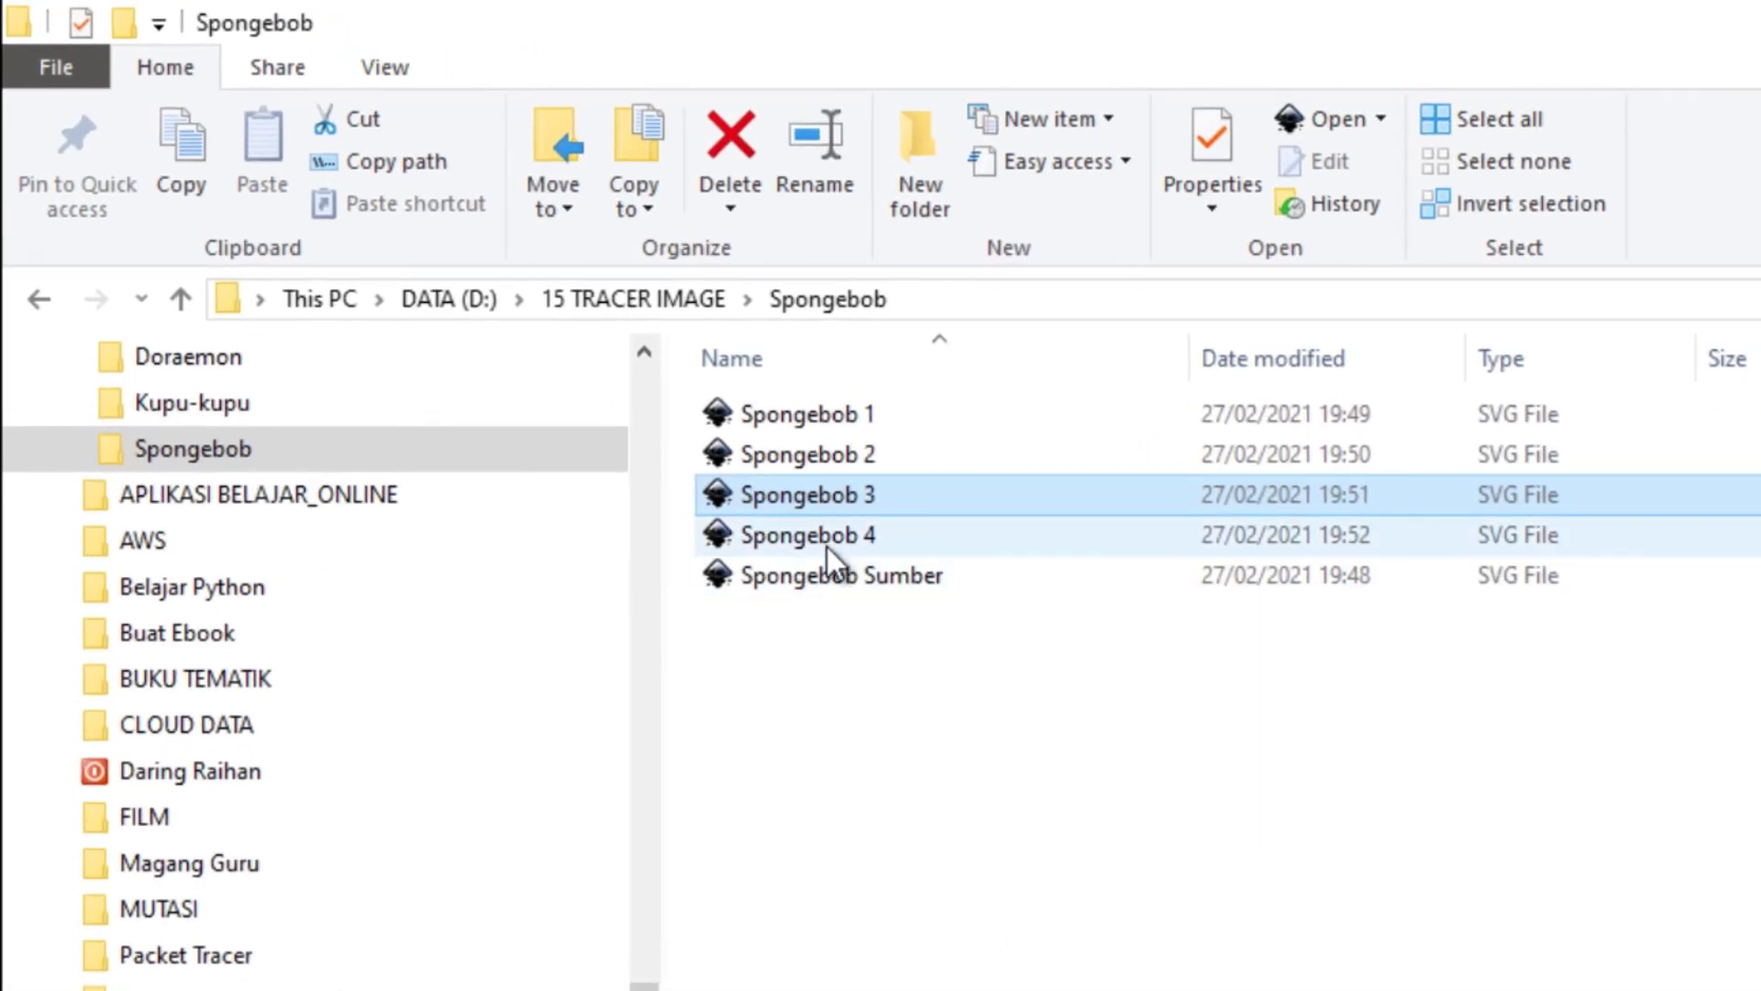
Point out the Spongebob Sumber file and the split files Spongebob 1 to 4 one after another in the Spongebob folder
{"action": "left_click", "coordinate": [842, 576]}
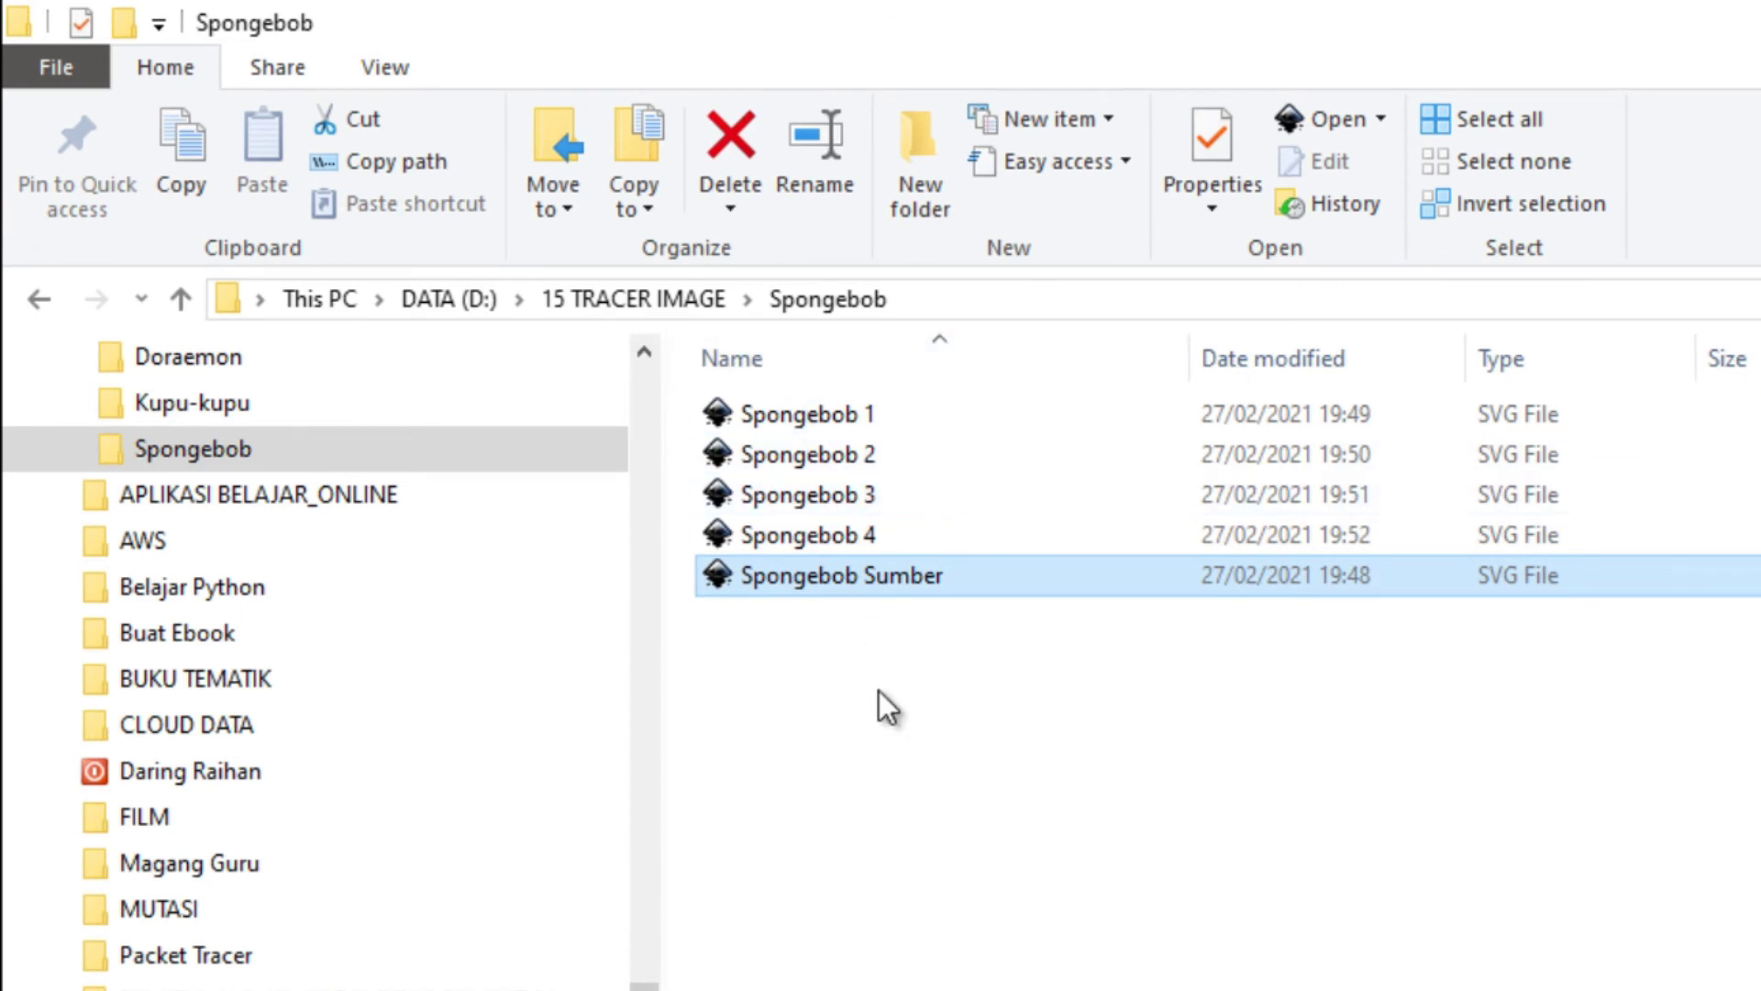
{"action": "left_click", "coordinate": [848, 419]}
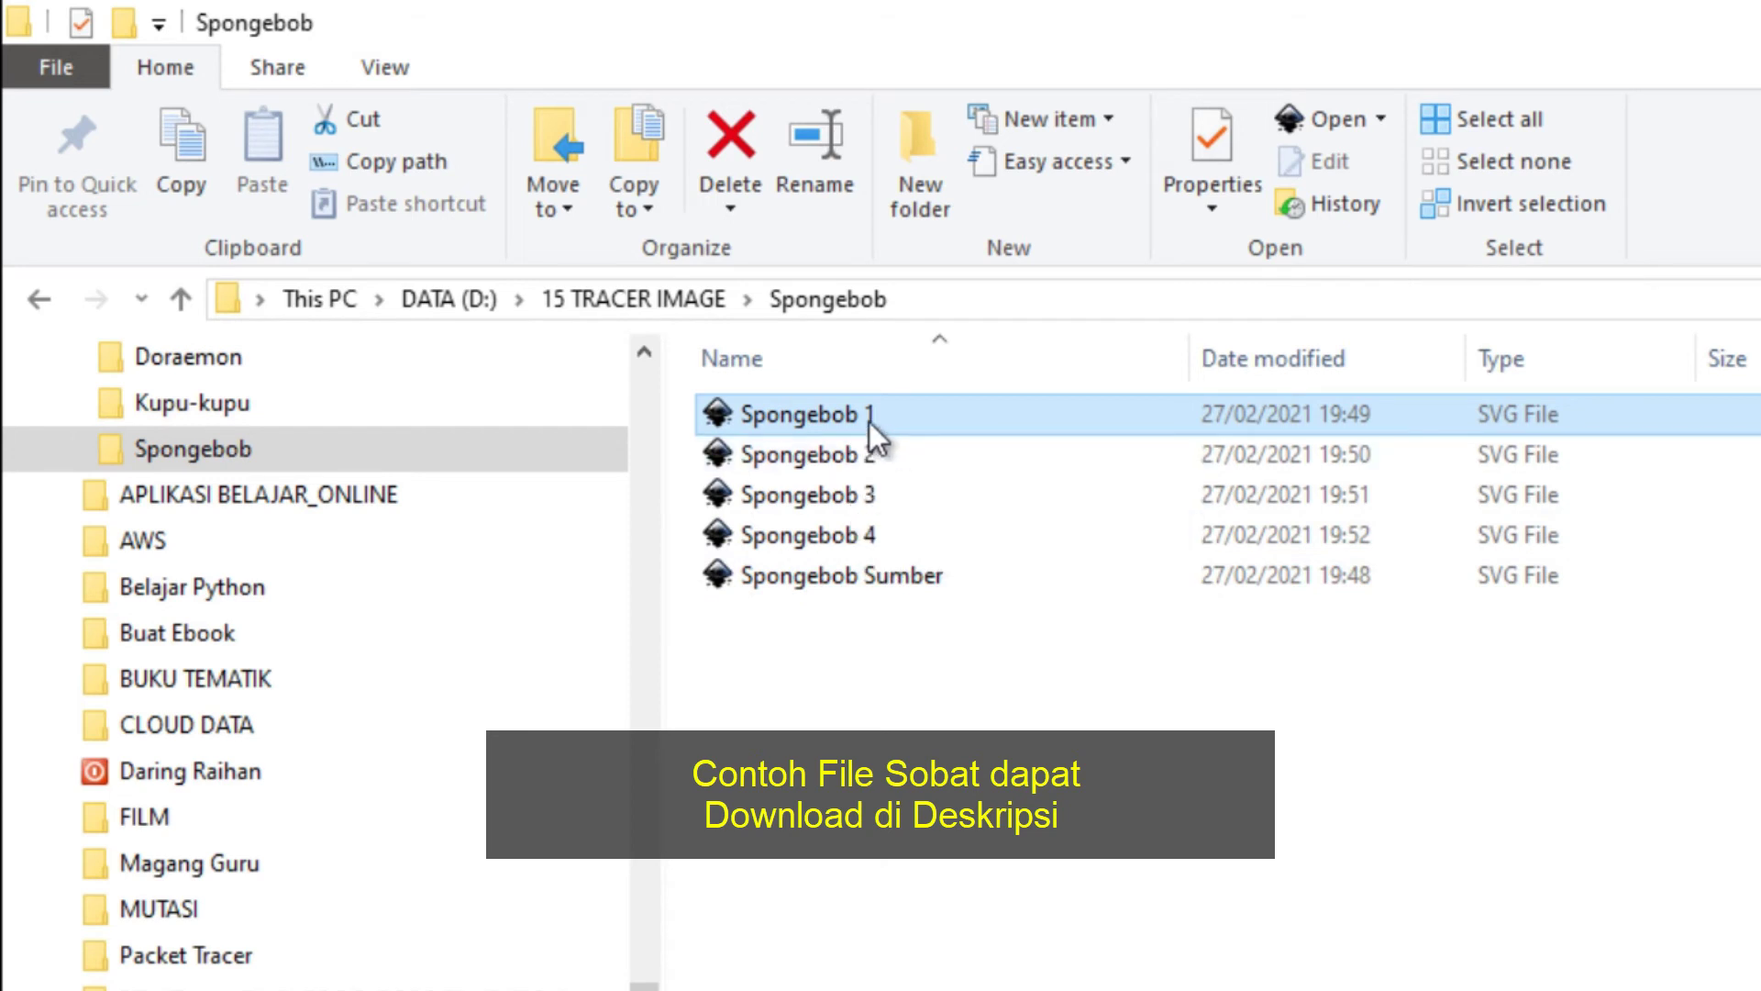
{"action": "left_click", "coordinate": [863, 453]}
{"action": "left_click", "coordinate": [868, 494]}
{"action": "left_click", "coordinate": [867, 532]}
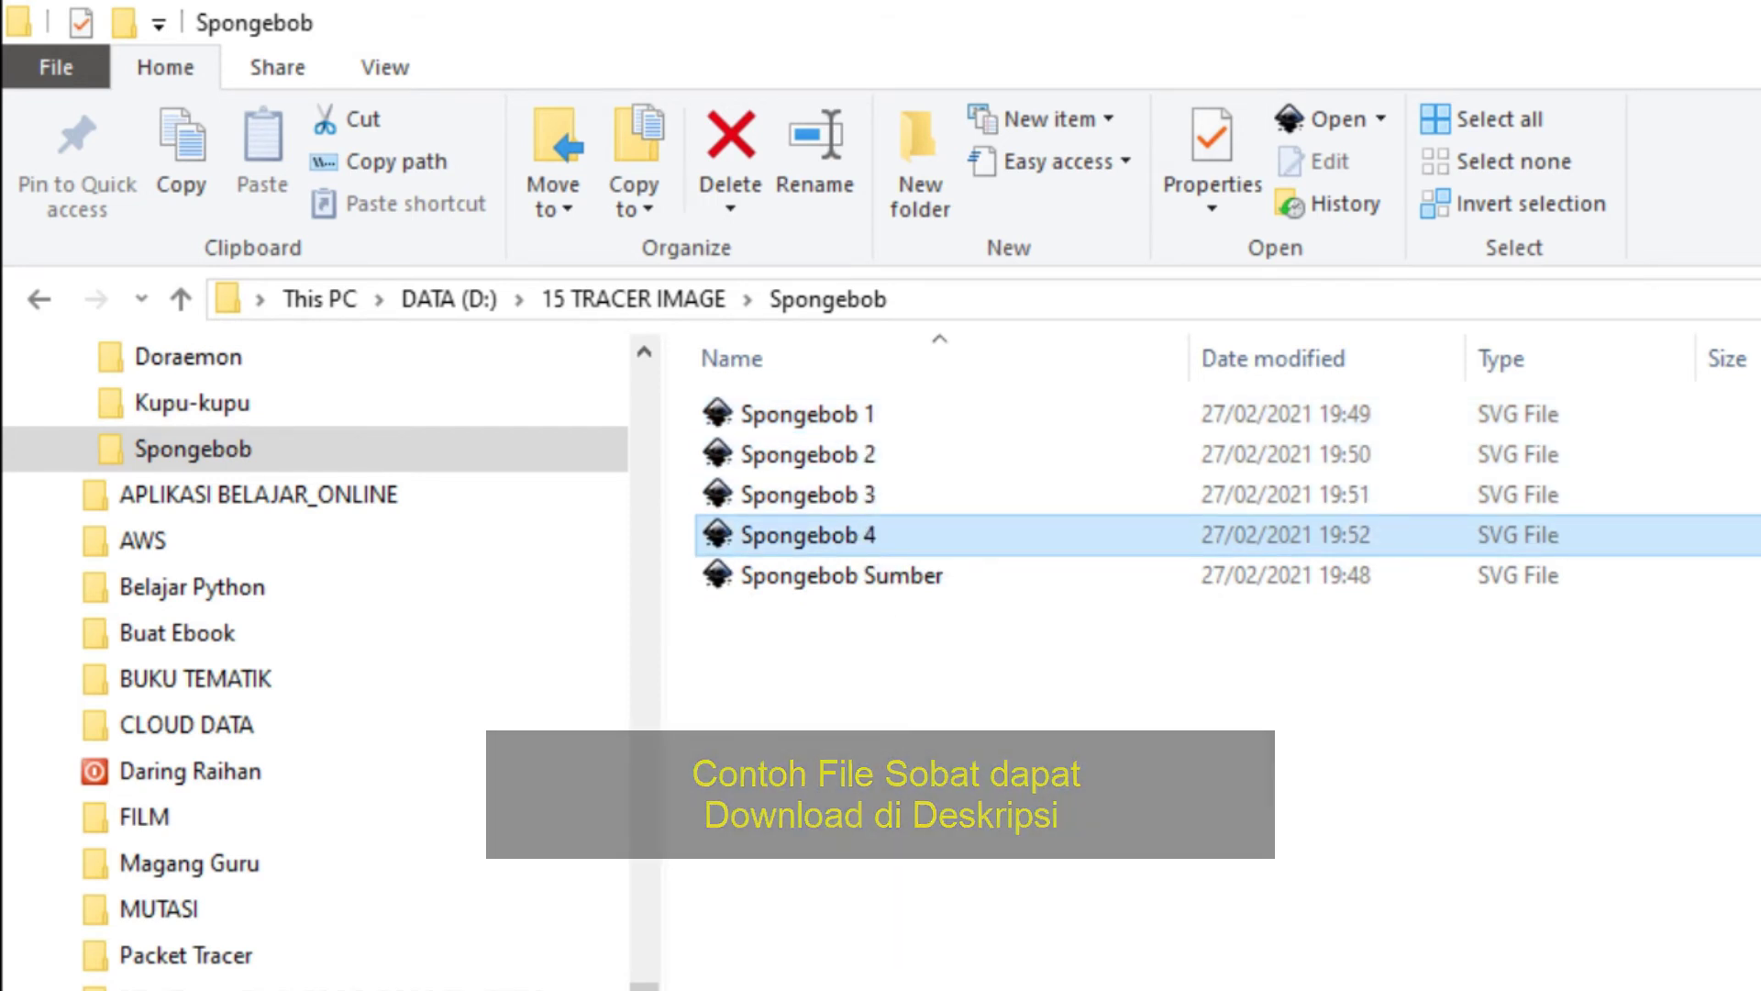
Compare the Spongebob 1 drawing with Spongebob Sumber, and examine Spongebob 1's layers 1 Frame and 2 Garis
{"action": "left_click", "coordinate": [1284, 989]}
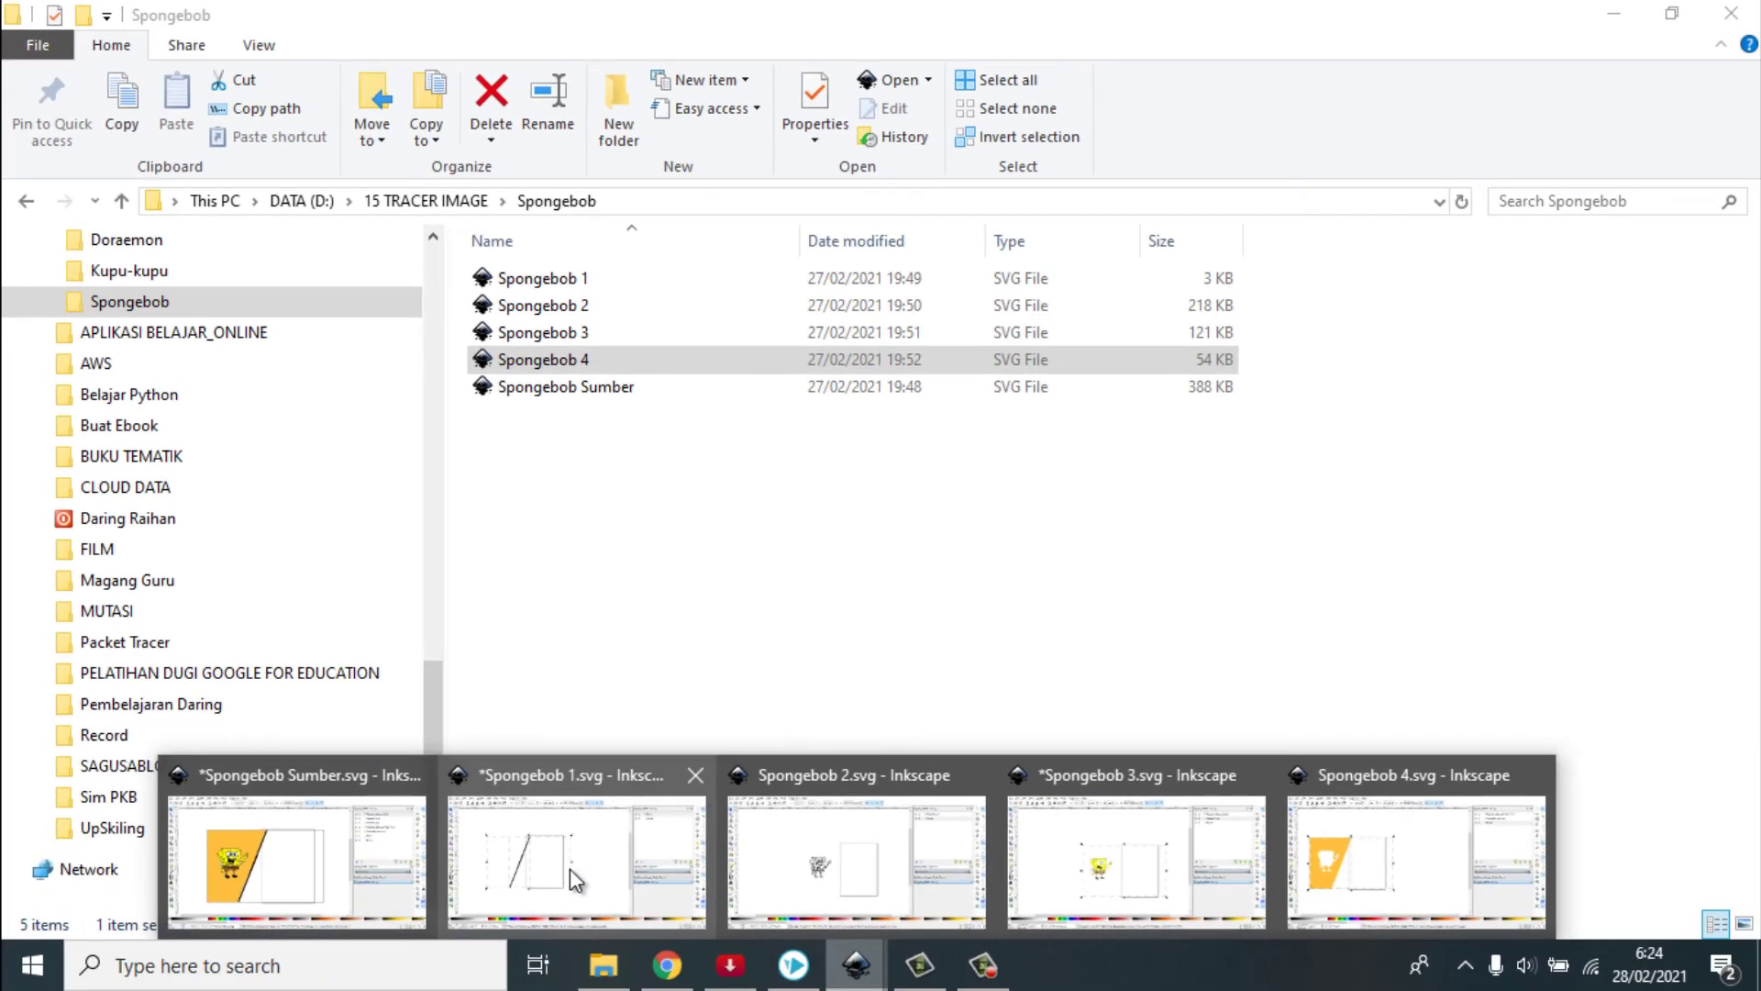
{"action": "left_click", "coordinate": [605, 954]}
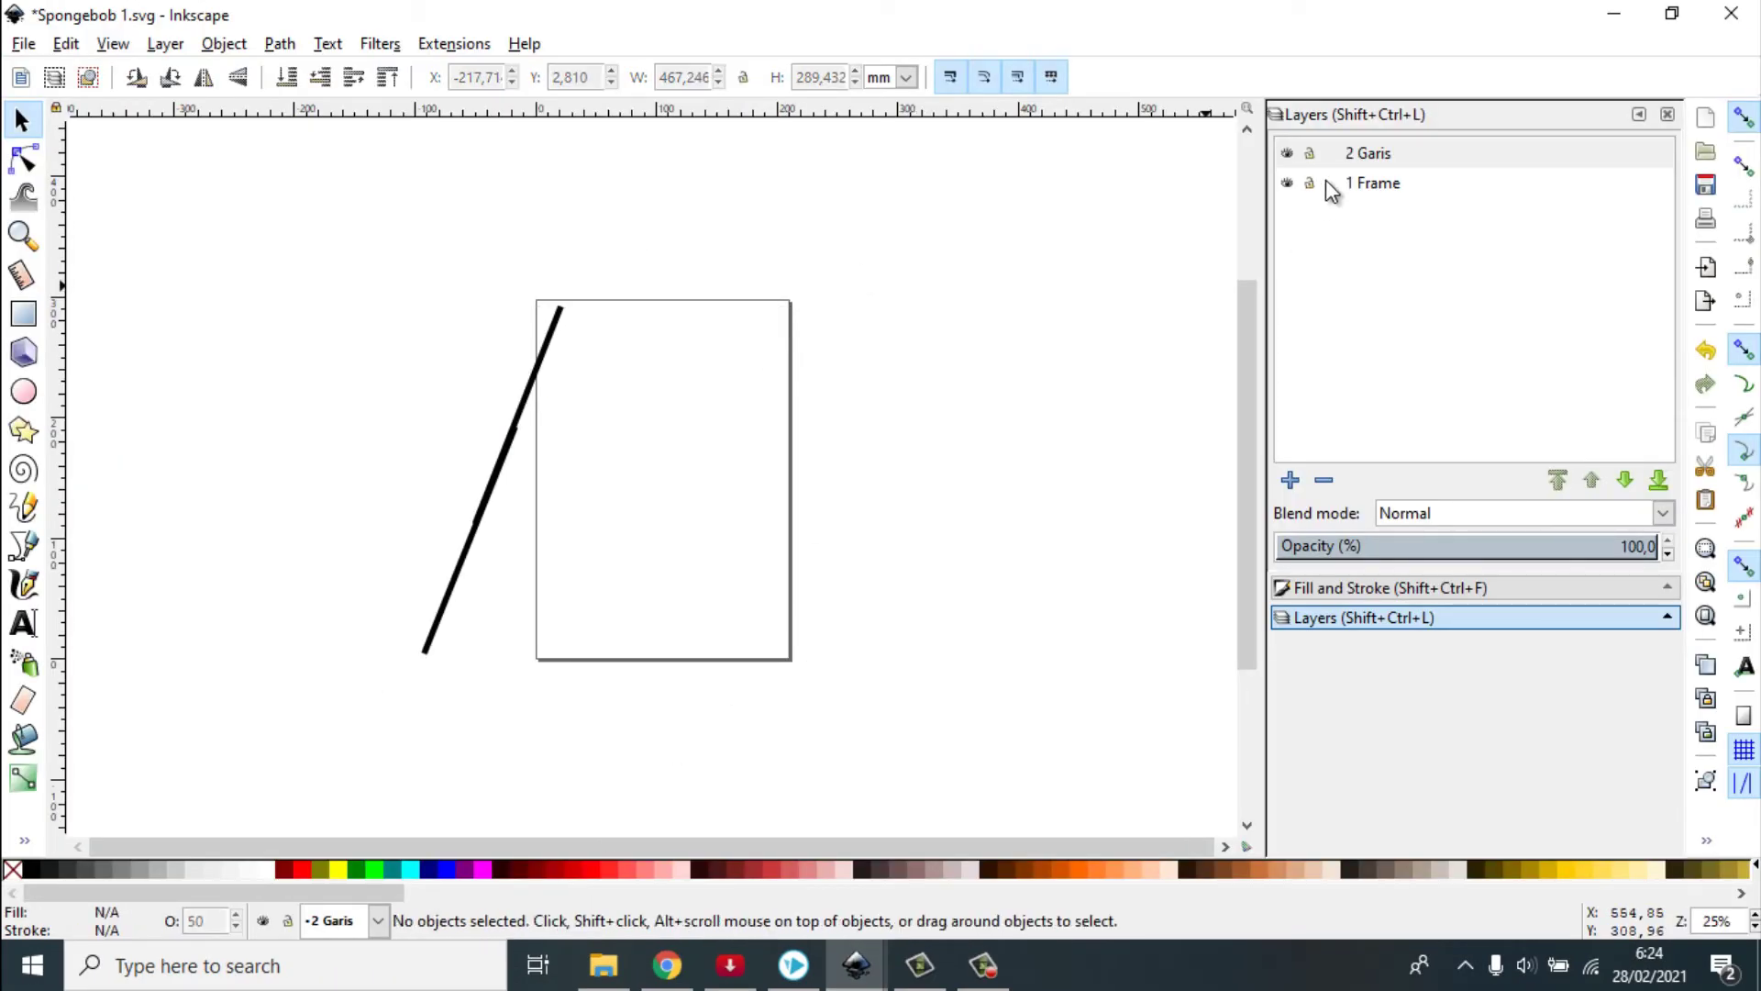
{"action": "mouse_move", "coordinate": [856, 965]}
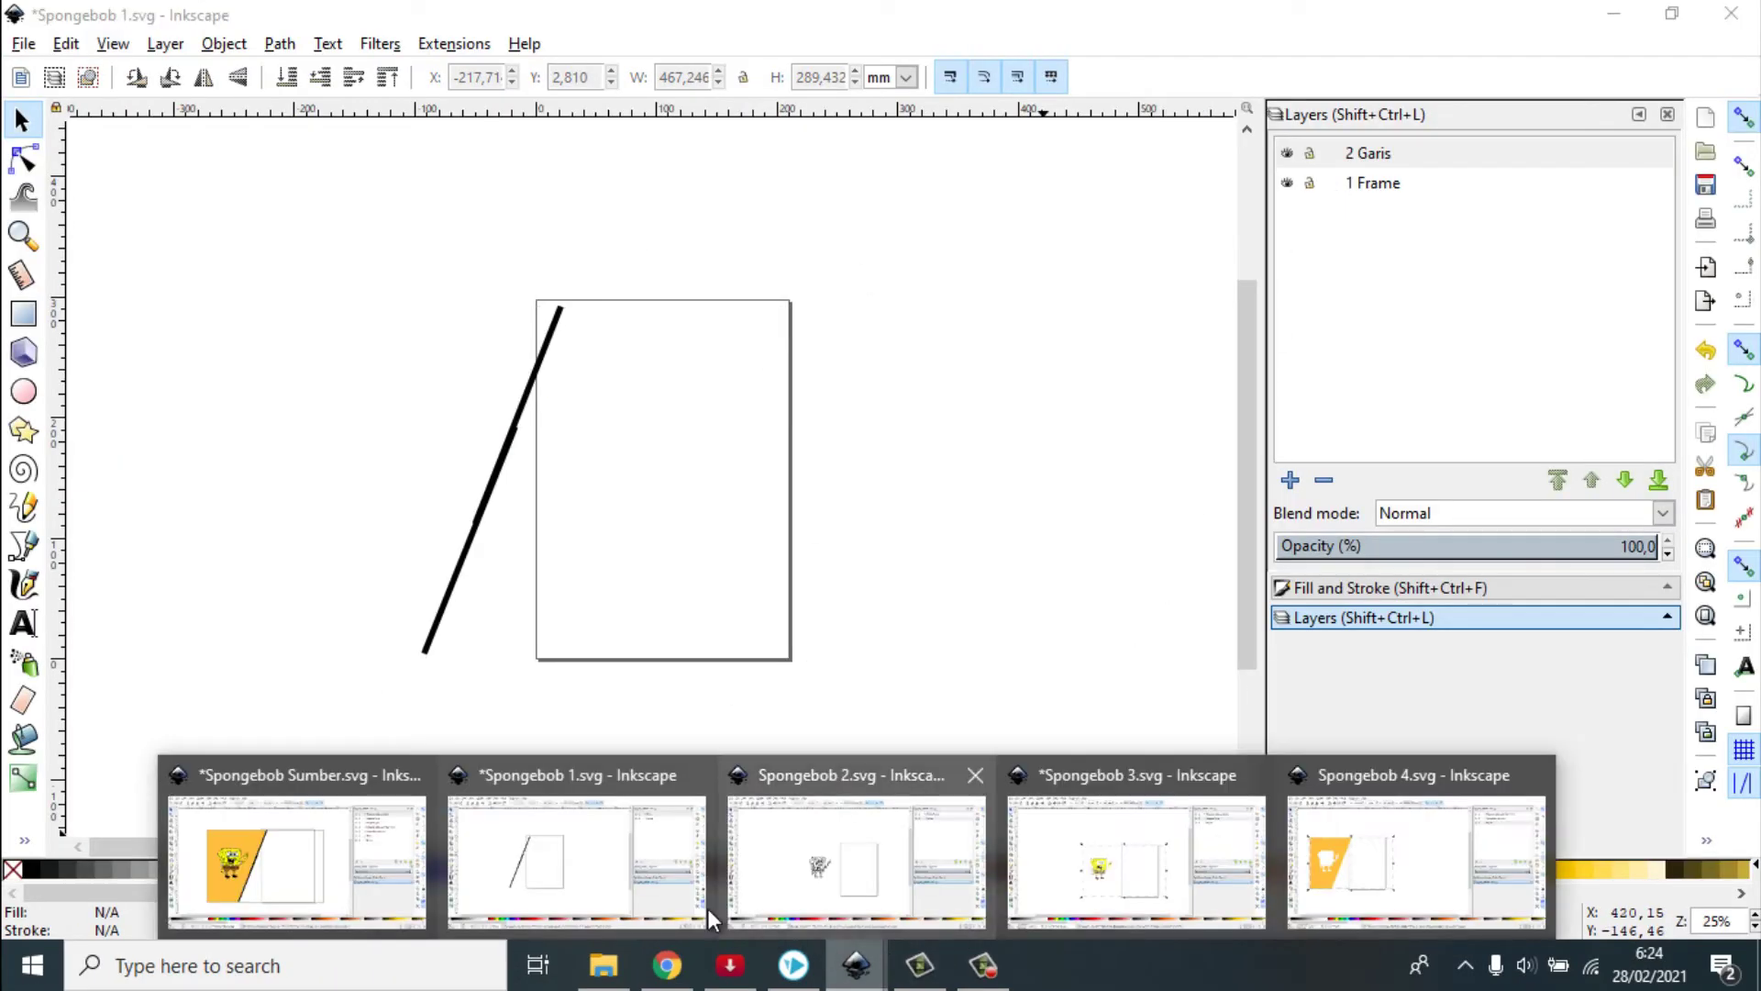
{"action": "left_click", "coordinate": [383, 872]}
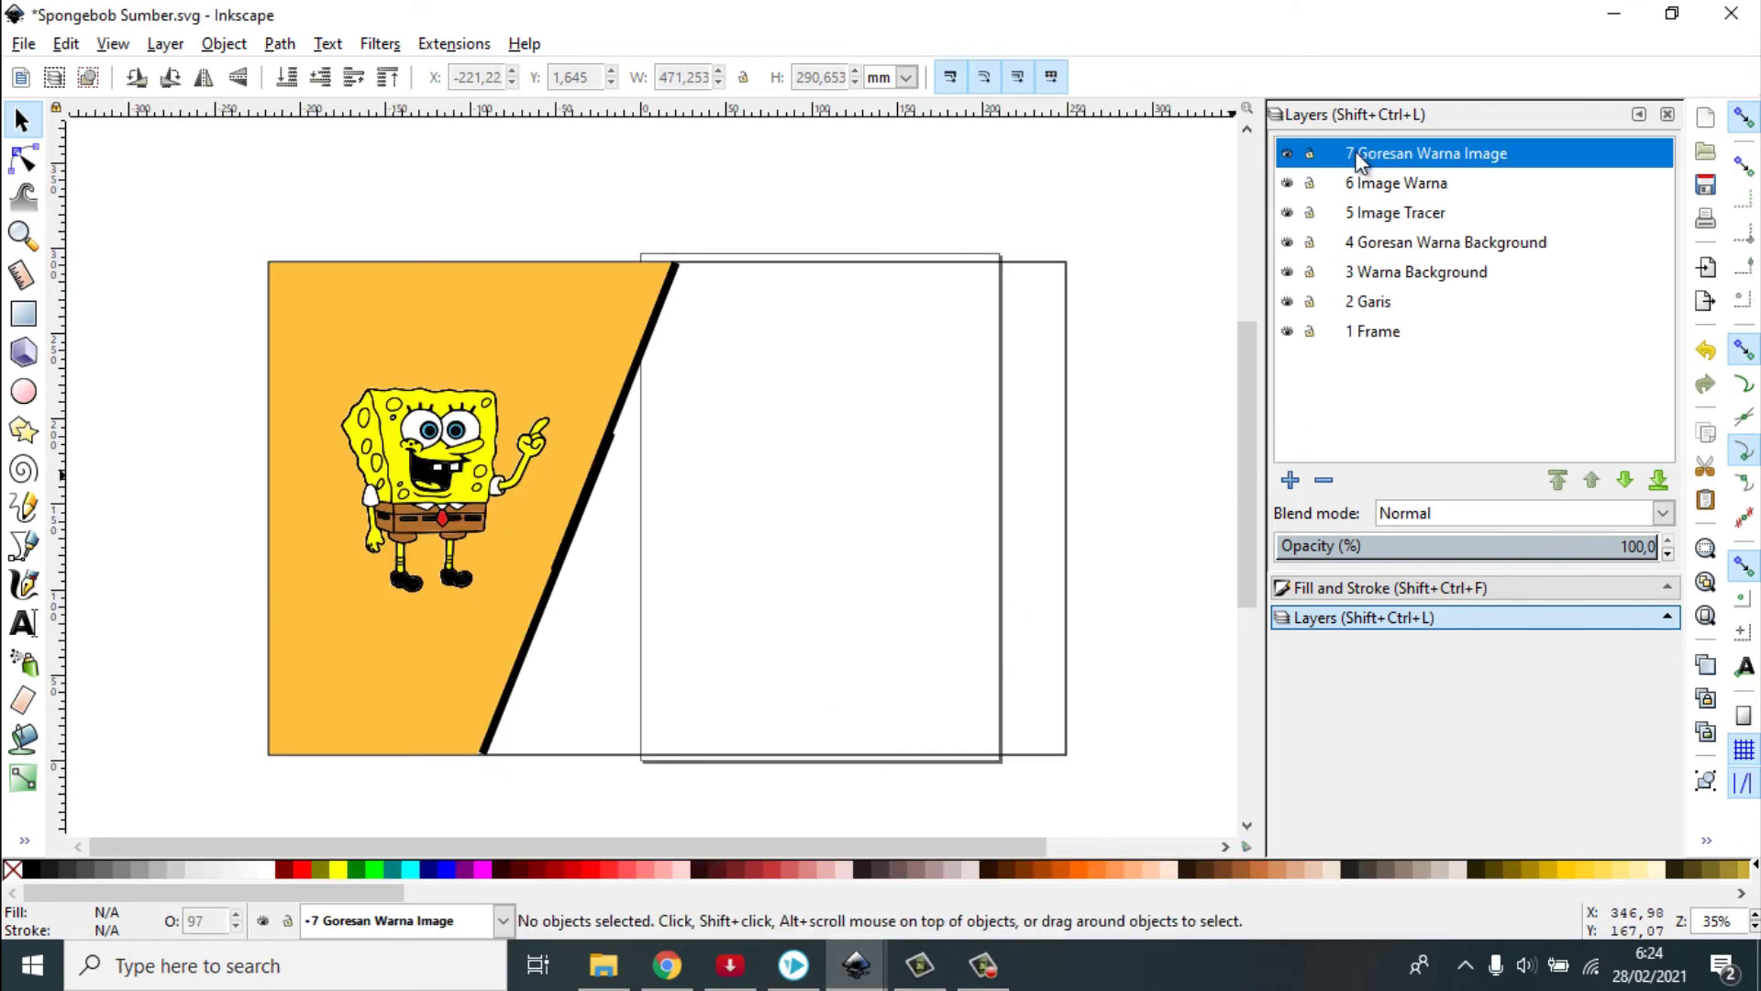
{"action": "left_click", "coordinate": [856, 965]}
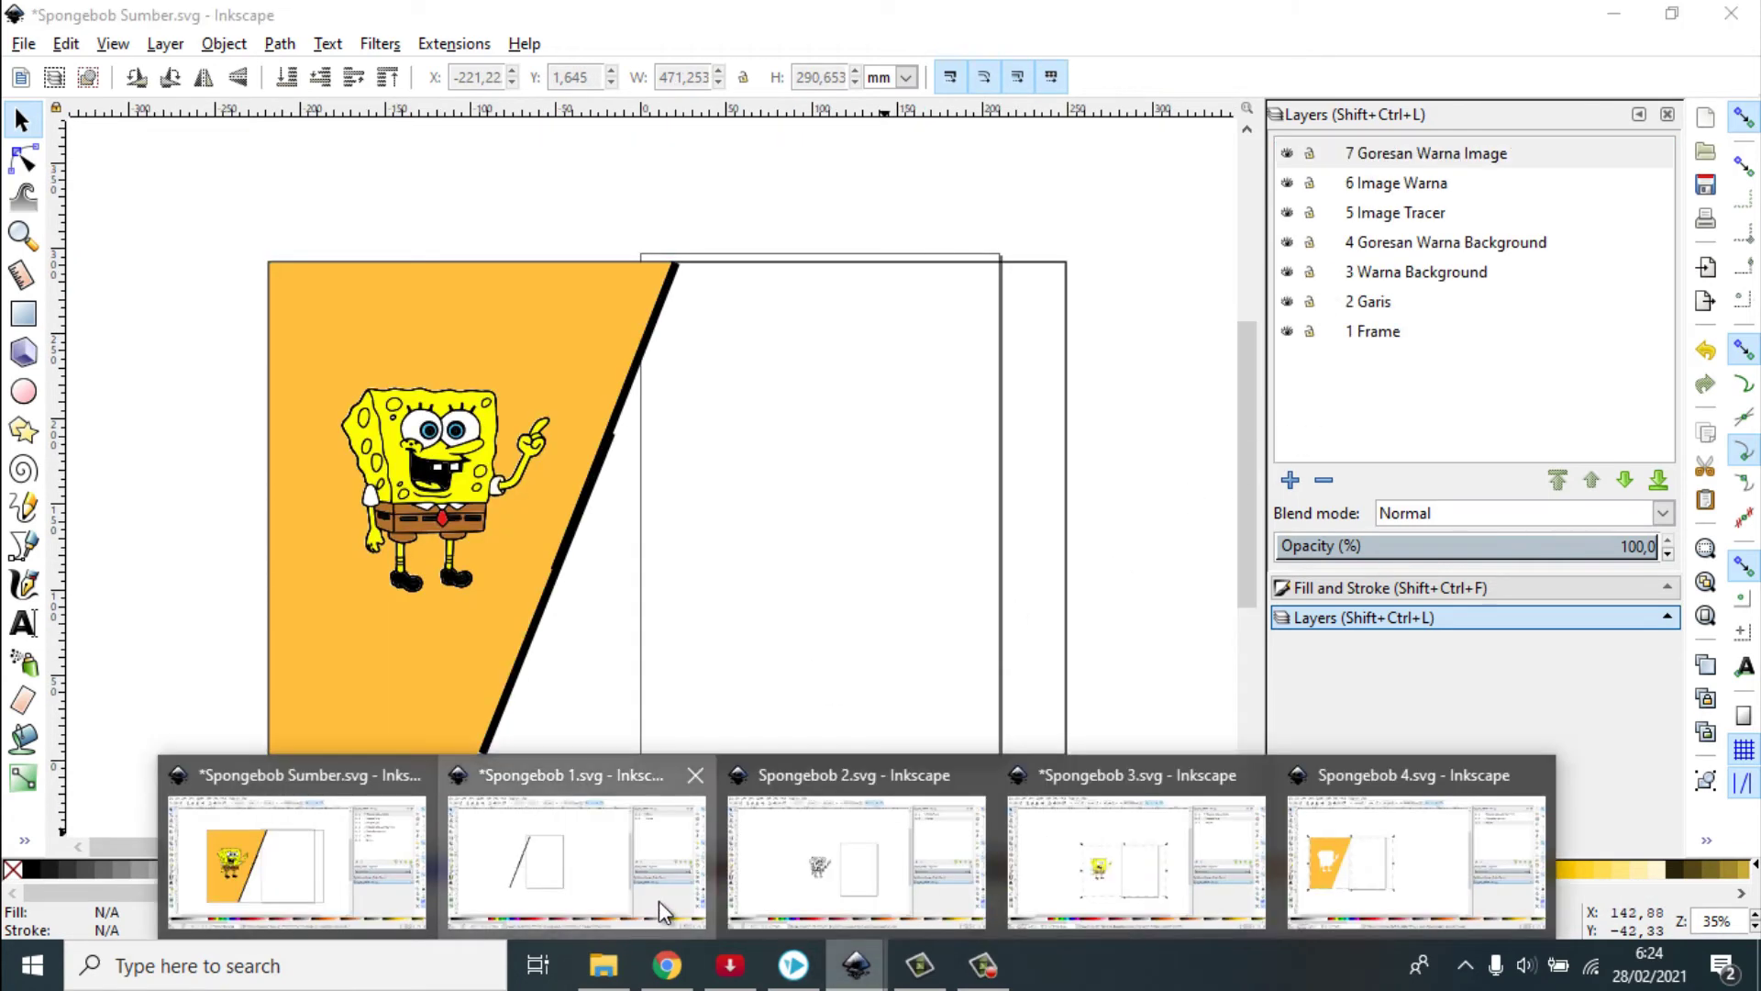
{"action": "left_click", "coordinate": [663, 910]}
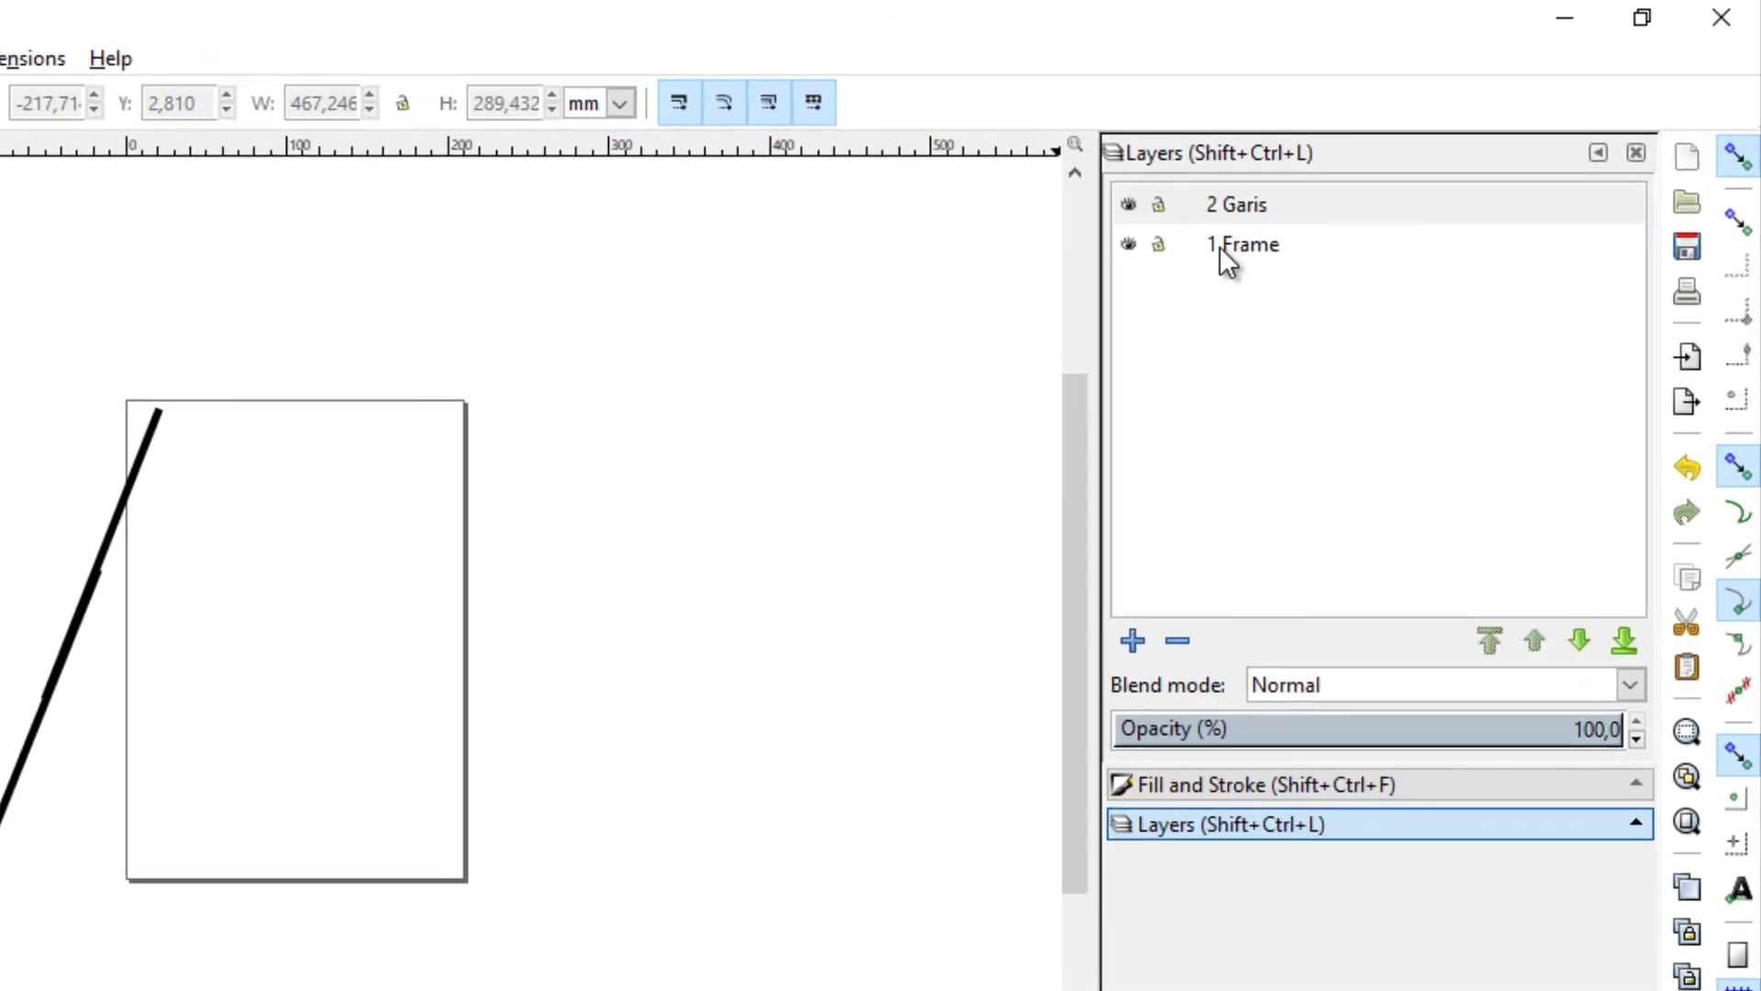
{"action": "left_click", "coordinate": [1219, 246]}
{"action": "left_click", "coordinate": [1219, 216]}
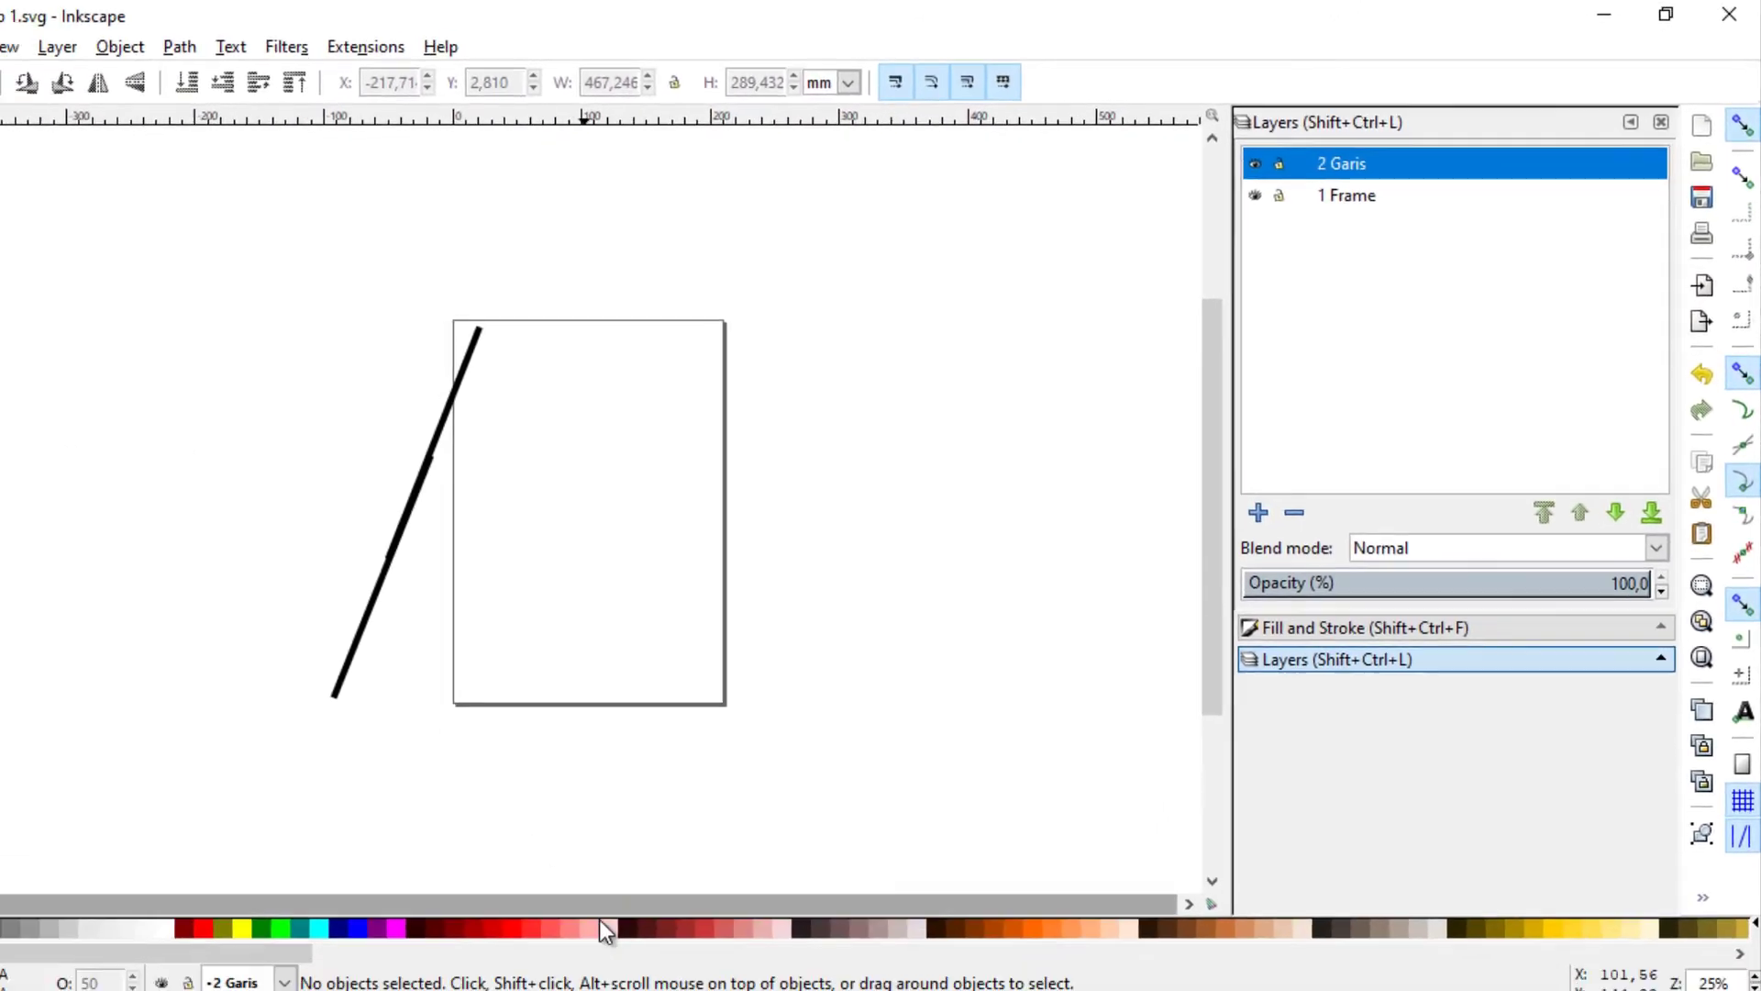
Switch to the Spongebob folder in File Explorer and view the actions available for the Spongebob Sumber file and the empty folder area
{"action": "left_click", "coordinate": [602, 965]}
{"action": "left_click", "coordinate": [575, 388]}
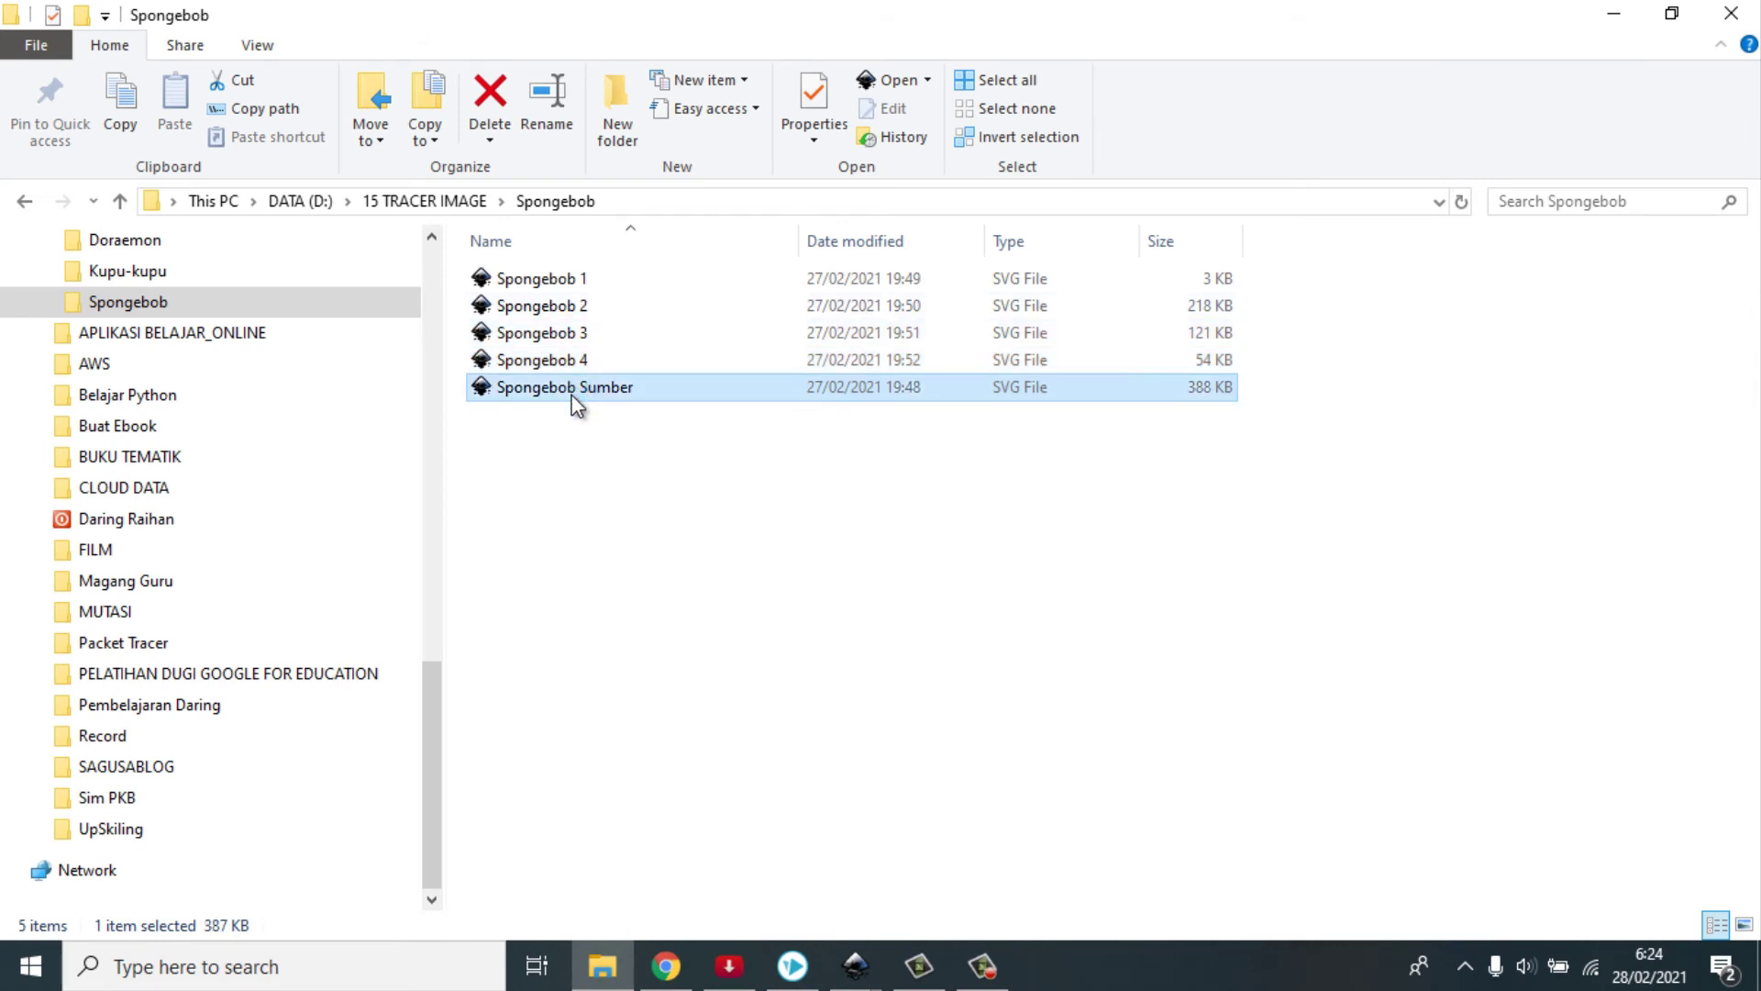
{"action": "right_click", "coordinate": [572, 380]}
{"action": "left_click", "coordinate": [545, 555]}
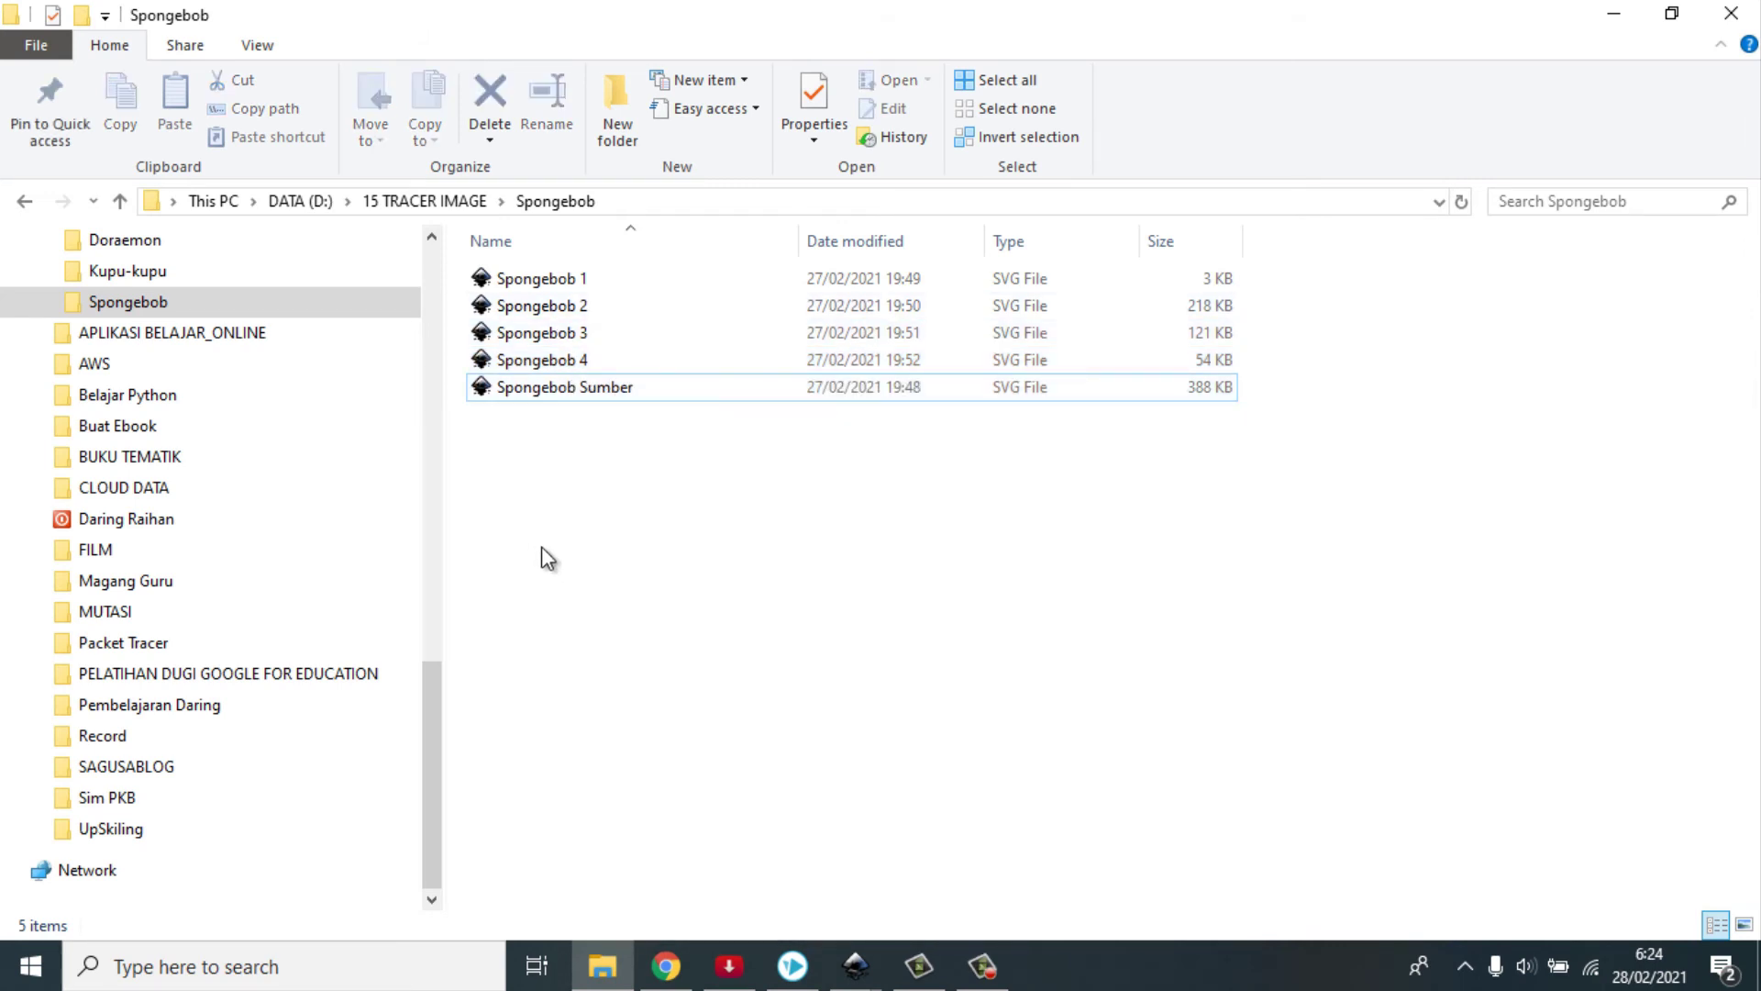
{"action": "right_click", "coordinate": [541, 549]}
{"action": "left_click", "coordinate": [530, 468]}
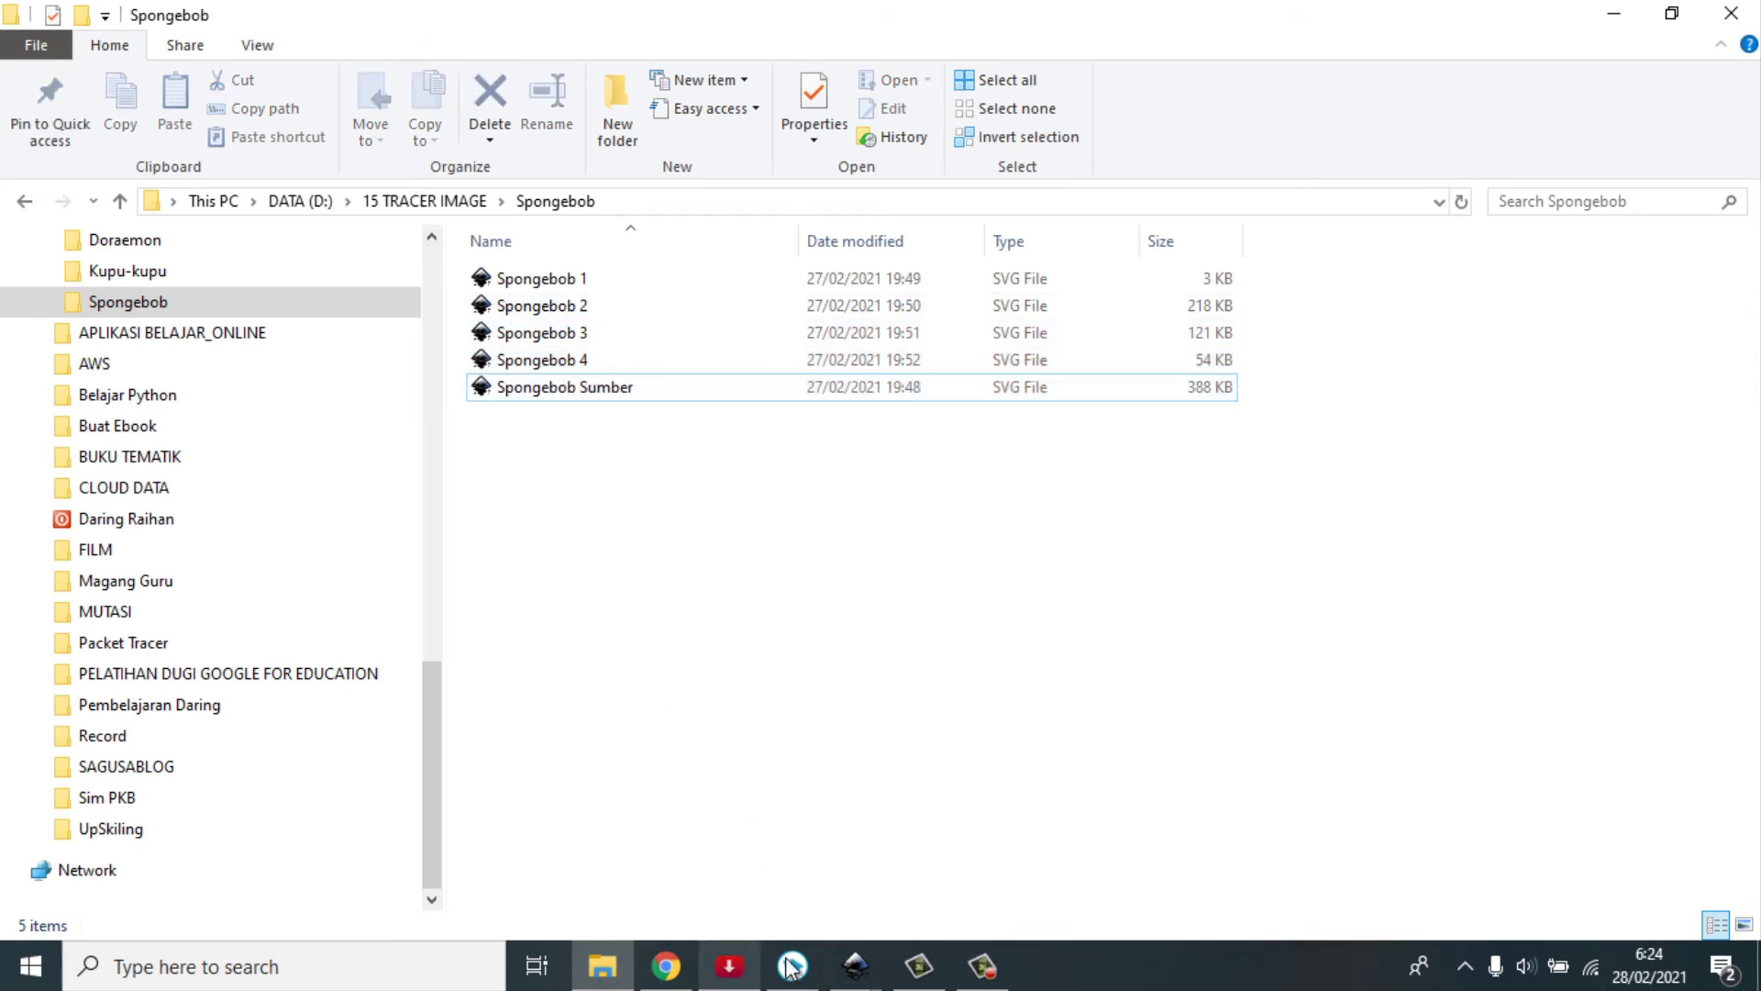
Switch to the Spongebob 2 drawing in Inkscape and examine its layers 5 Image Tracer and 1 Frame
{"action": "left_click", "coordinate": [855, 965]}
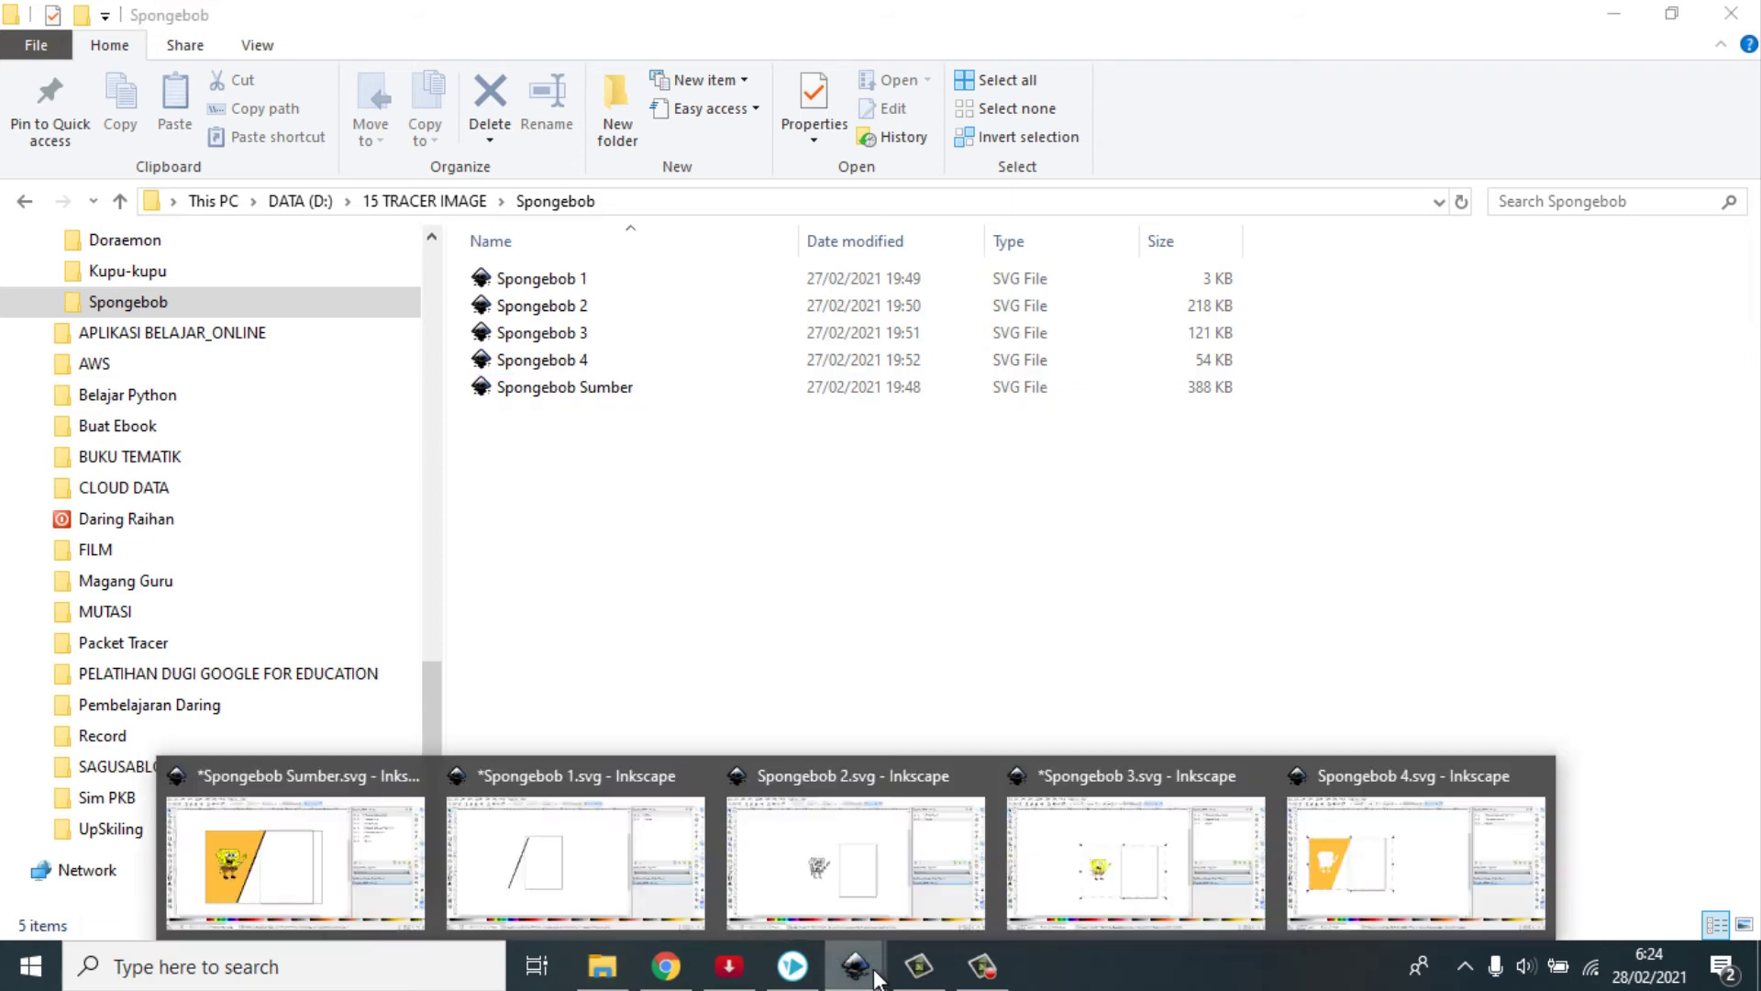
{"action": "left_click", "coordinate": [859, 917]}
{"action": "left_click", "coordinate": [1376, 153]}
{"action": "left_click", "coordinate": [1375, 183]}
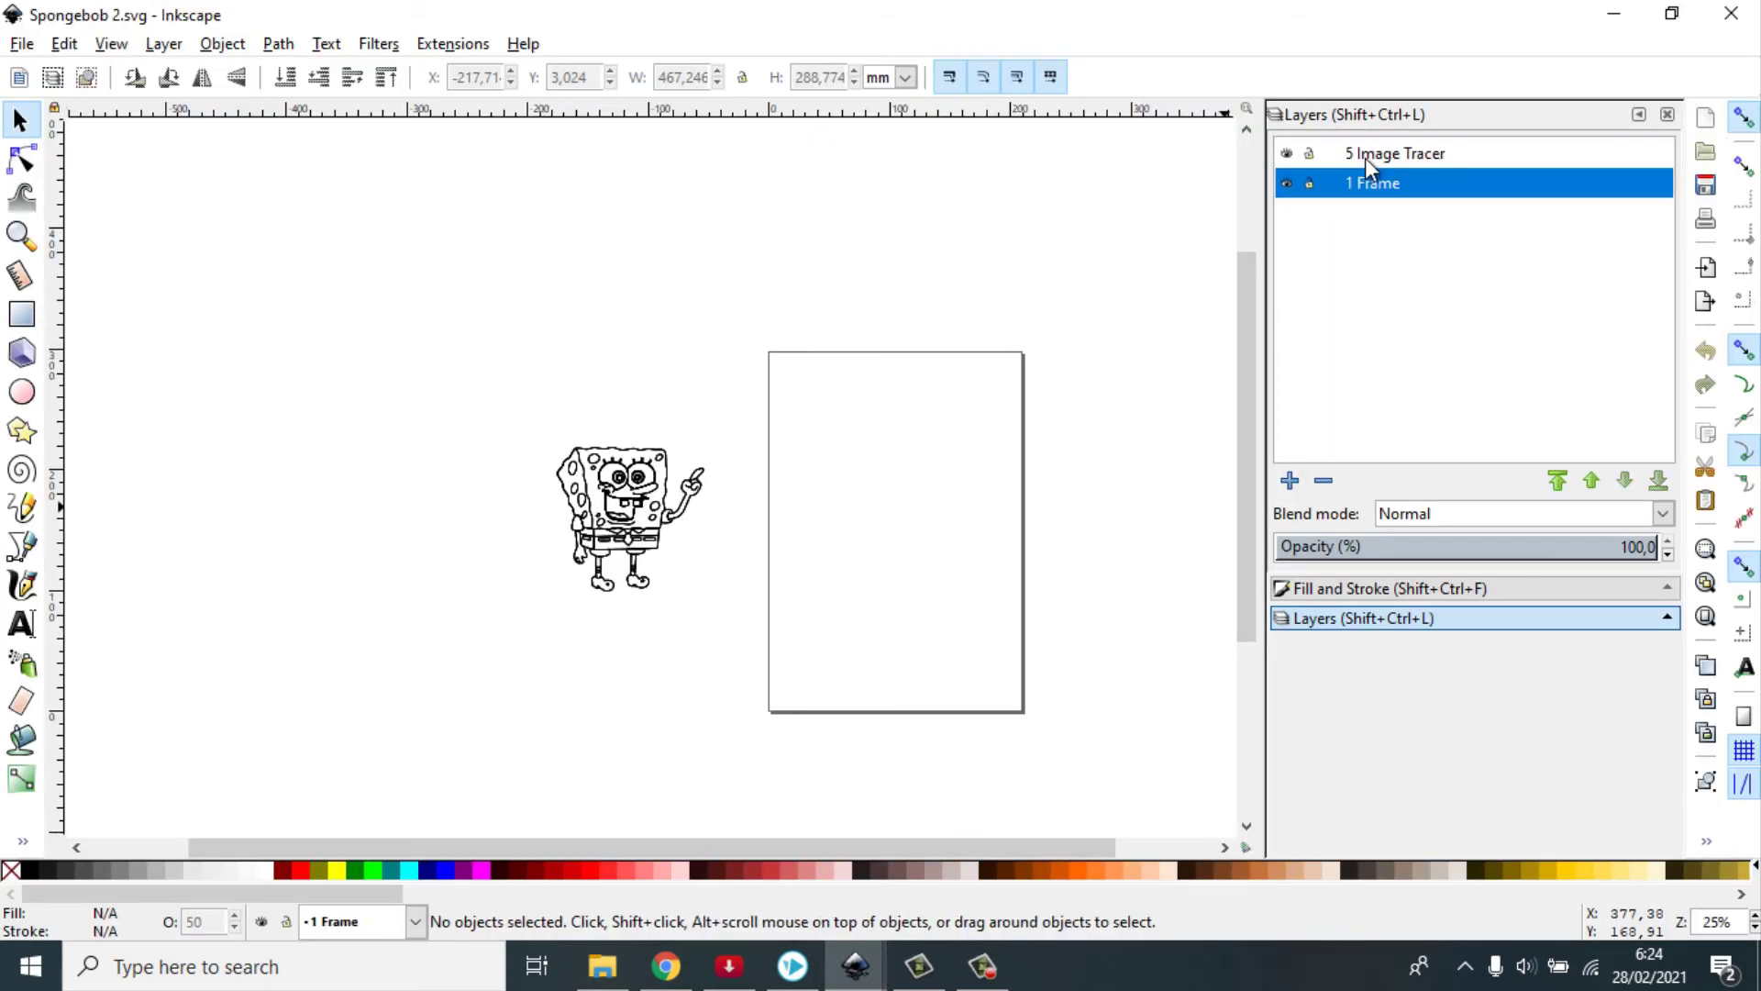
{"action": "left_click", "coordinate": [1365, 157]}
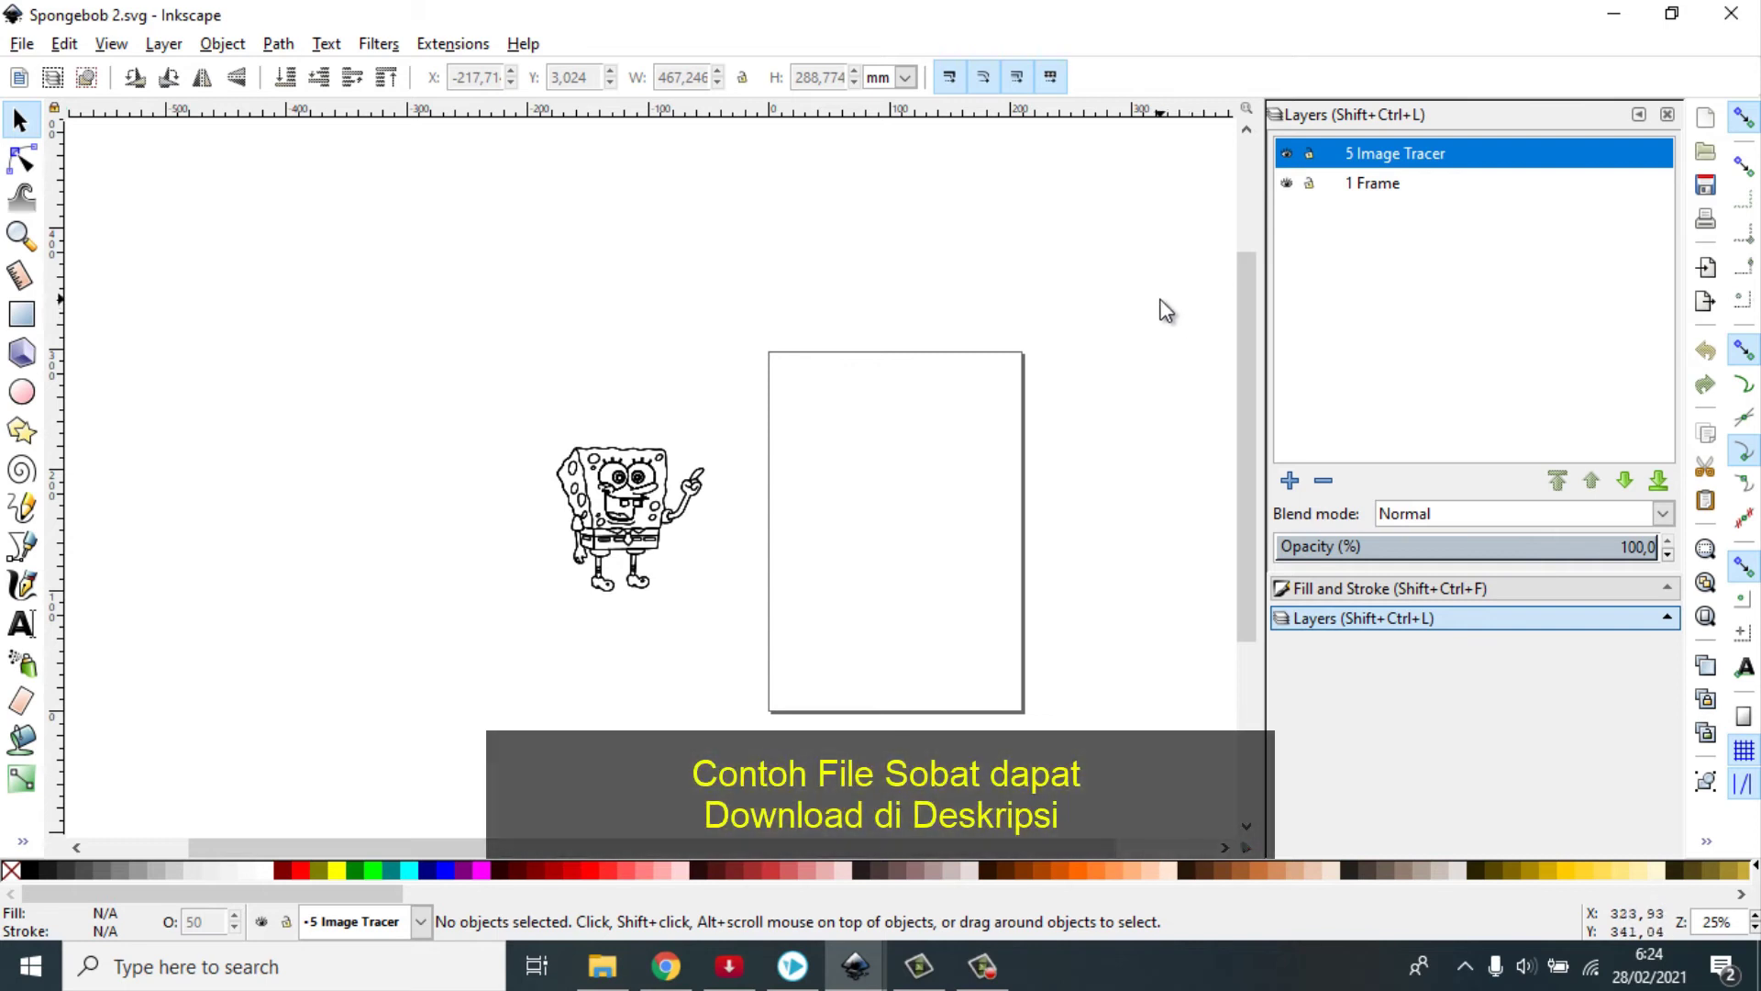
{"action": "left_click", "coordinate": [1378, 182]}
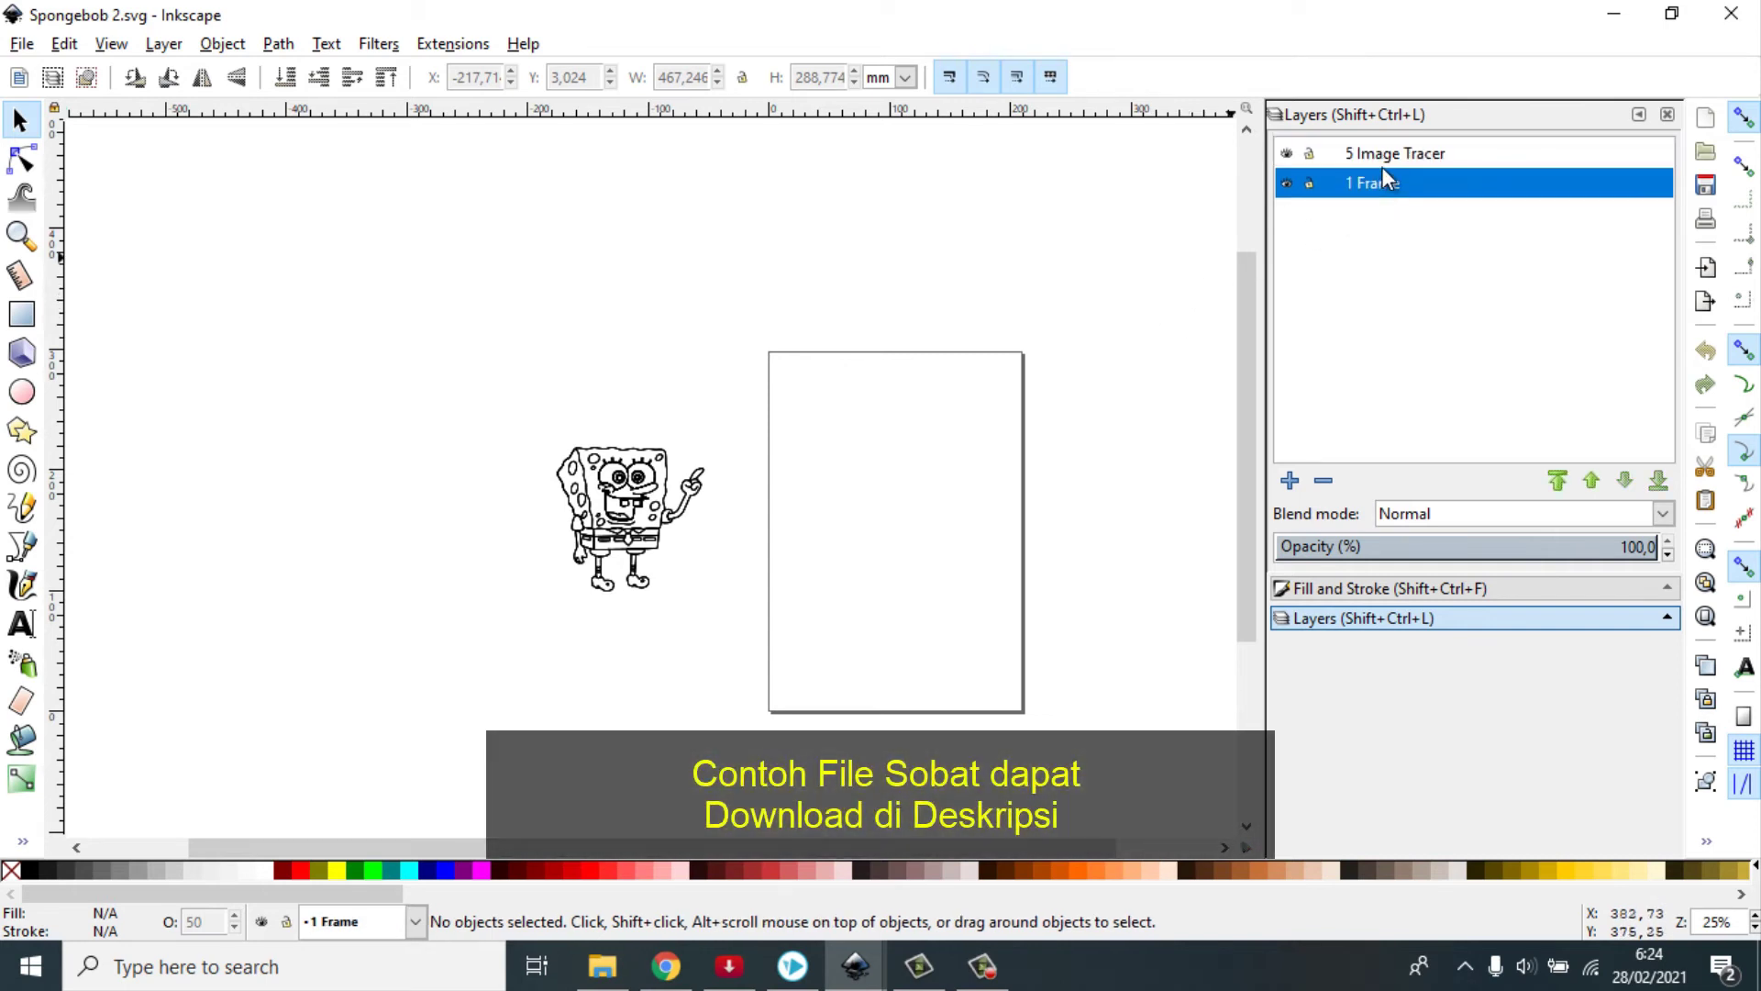
{"action": "left_click", "coordinate": [1383, 167]}
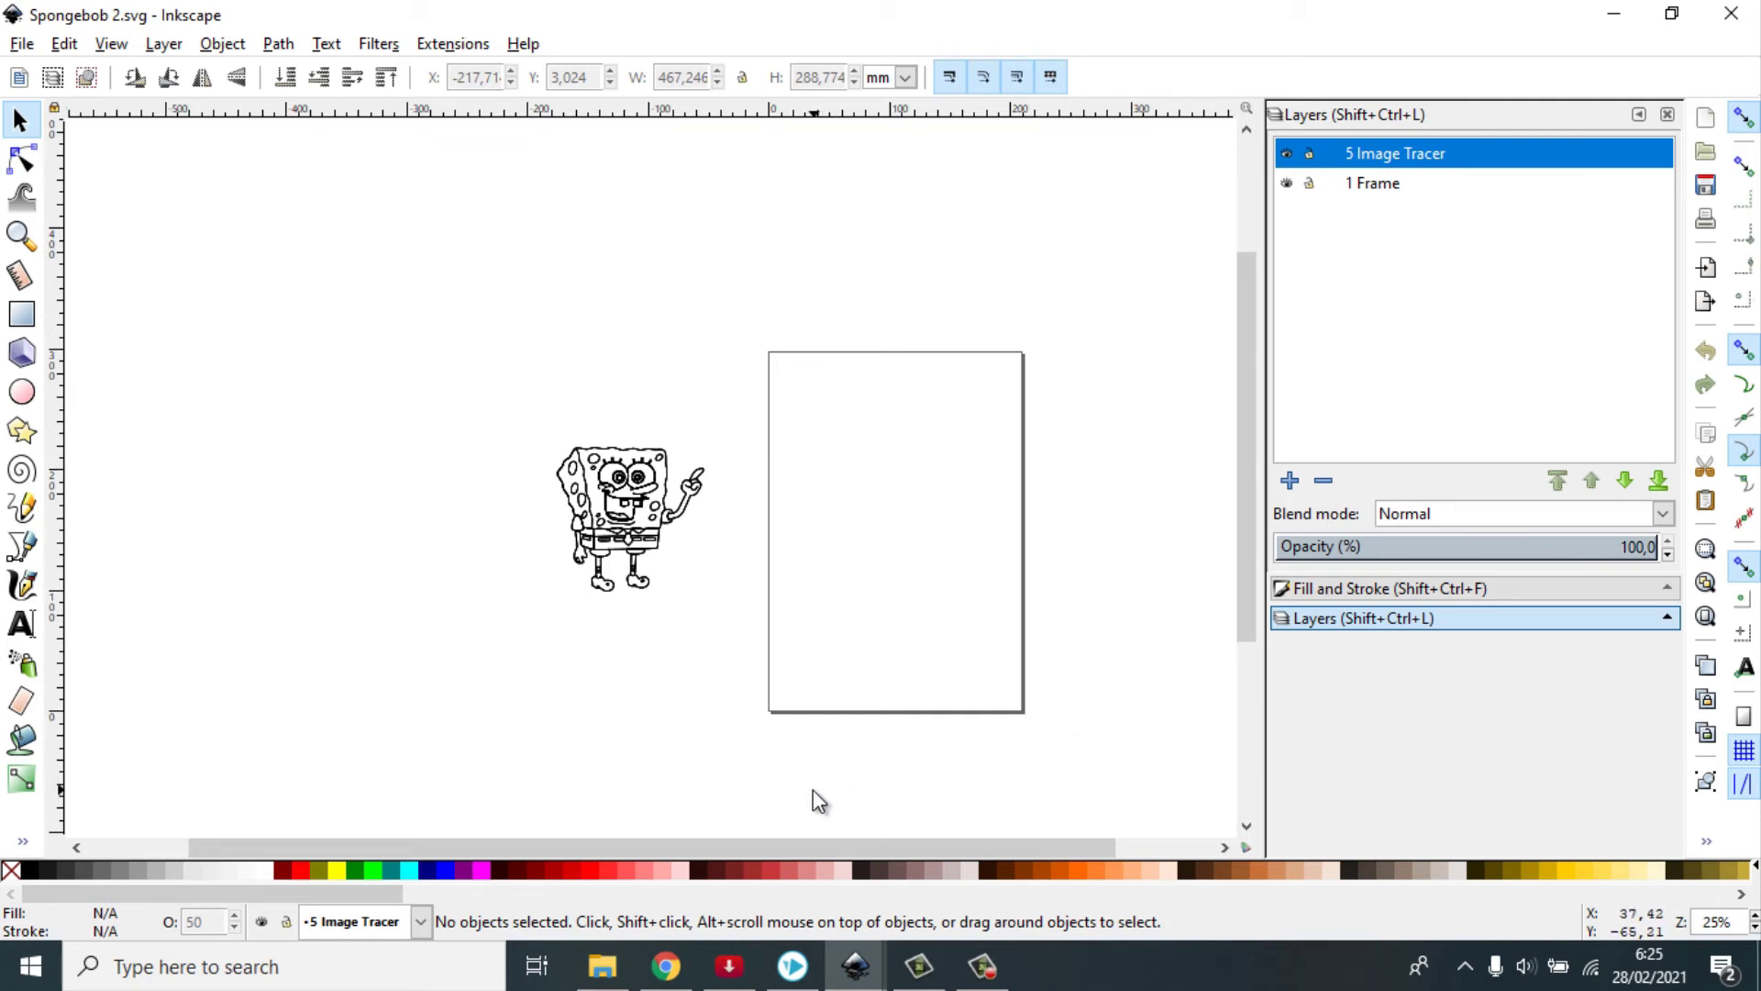
Review the split files in the Spongebob folder and return to the Spongebob 2 drawing
{"action": "left_click", "coordinate": [602, 966]}
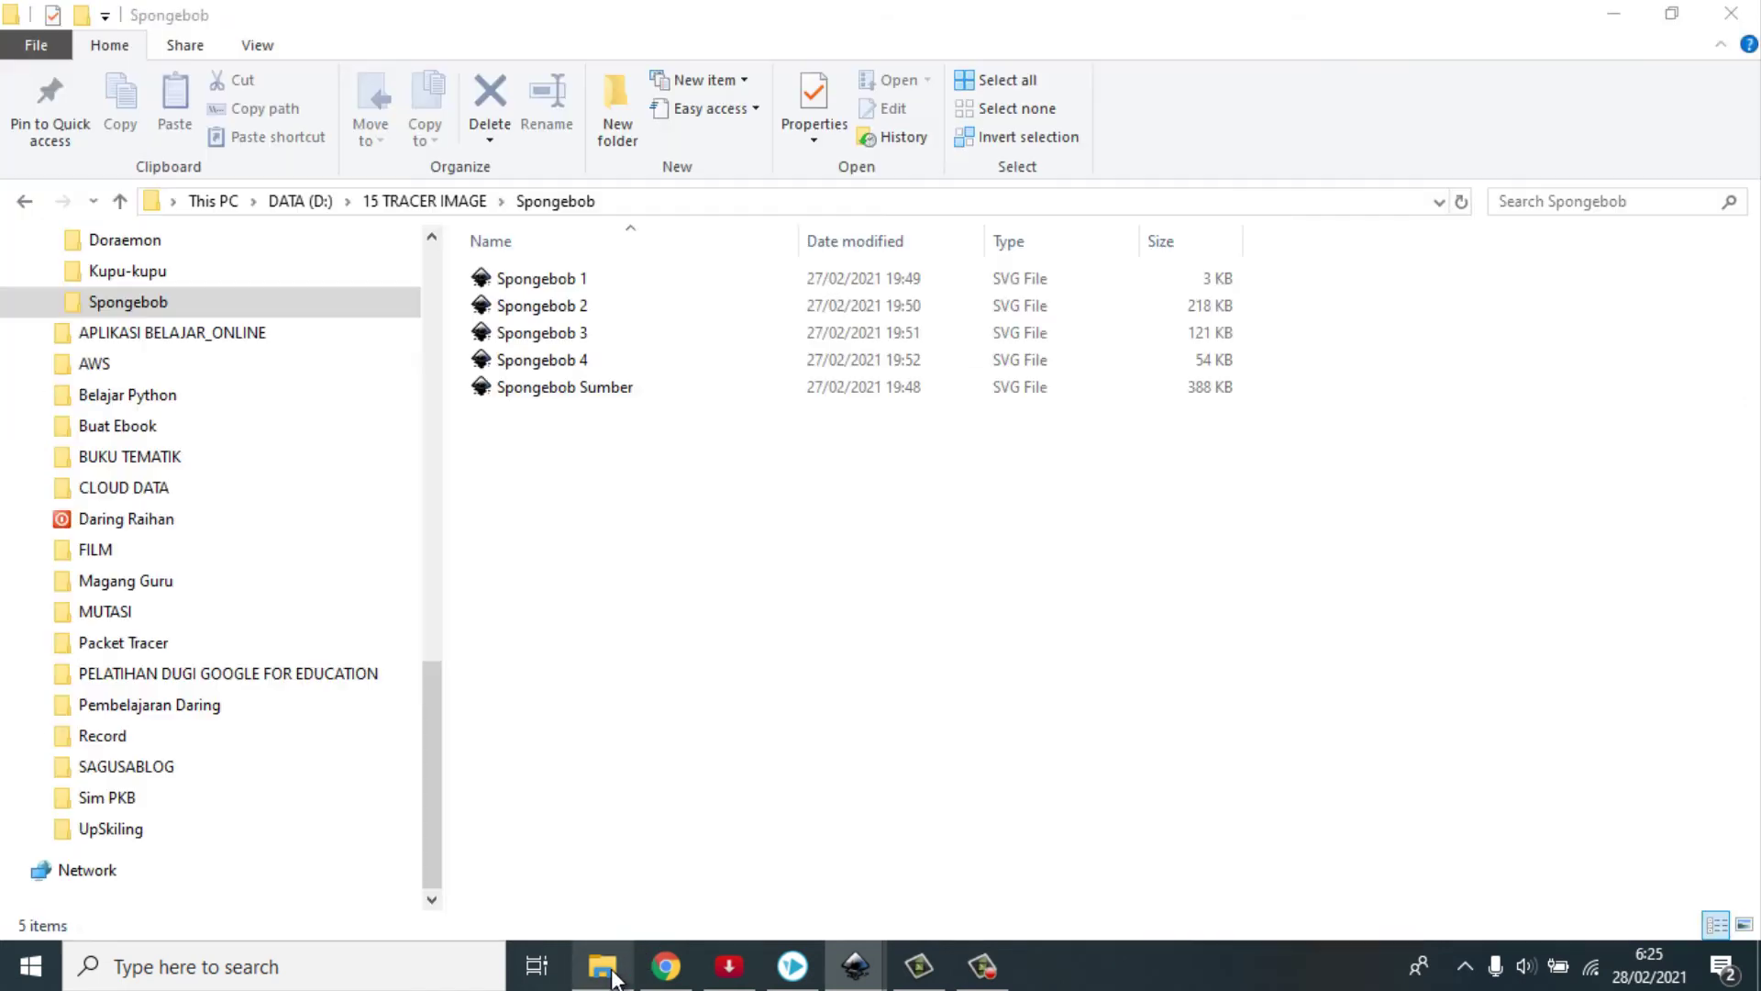
{"action": "left_click", "coordinate": [541, 278]}
{"action": "left_click", "coordinate": [726, 624]}
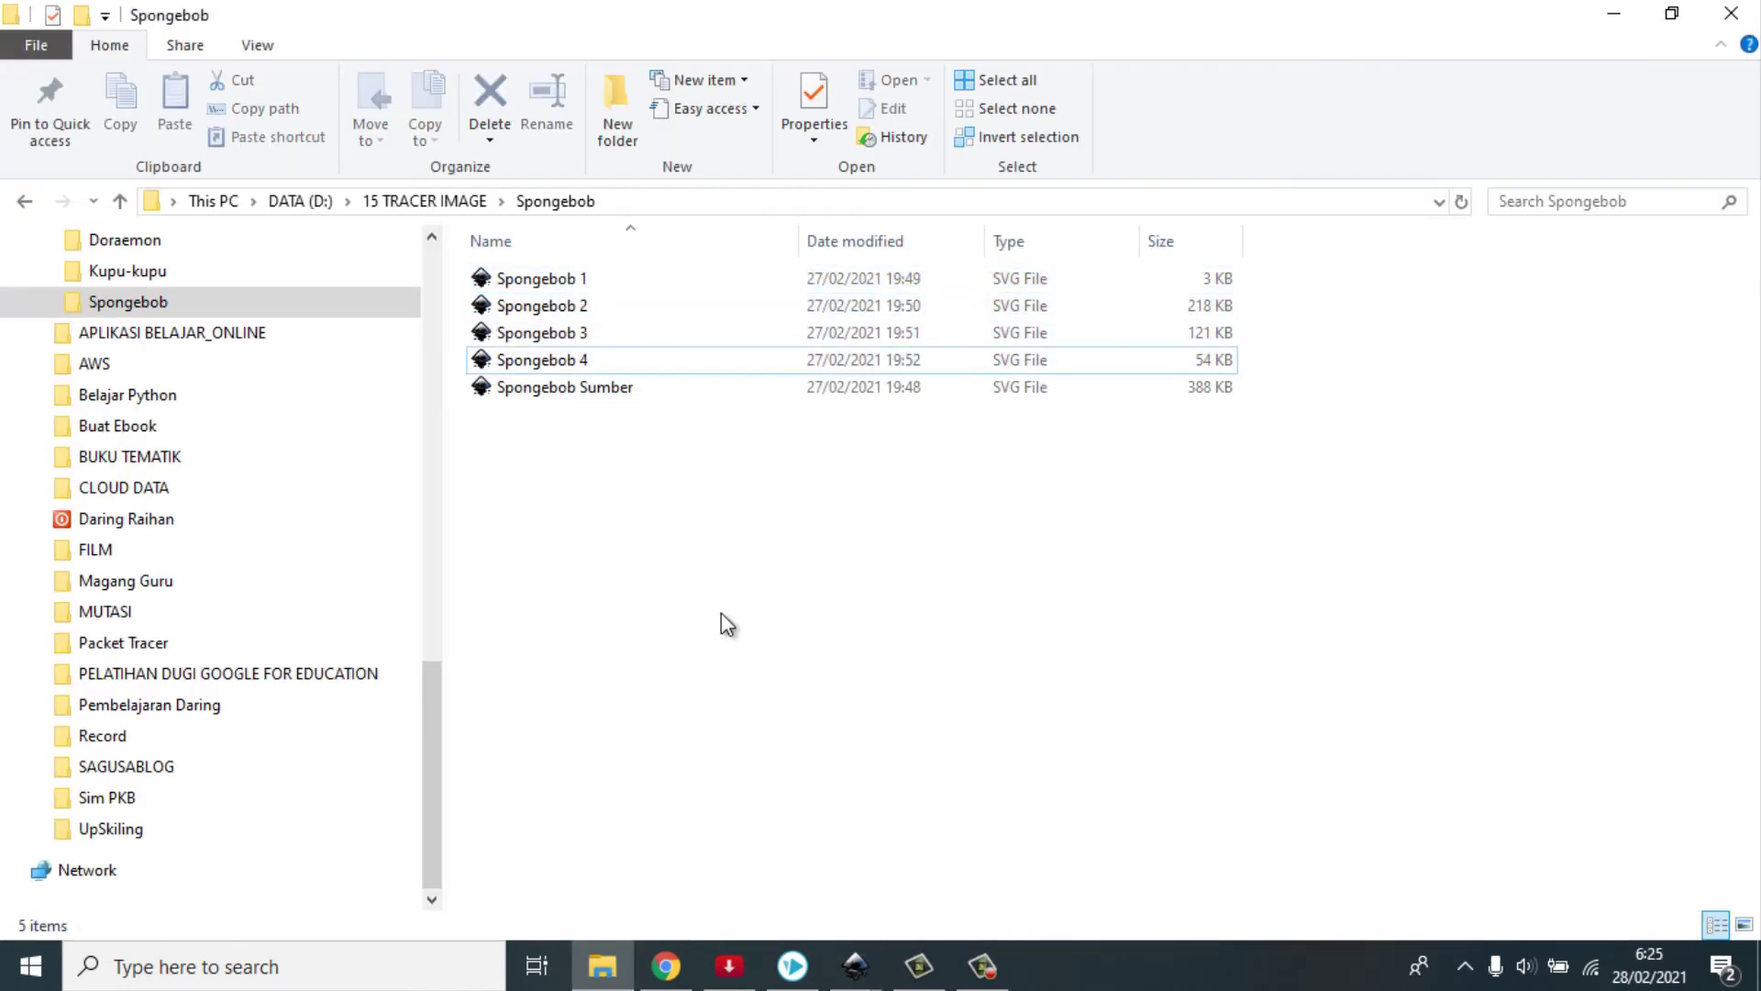
{"action": "left_click", "coordinate": [602, 966]}
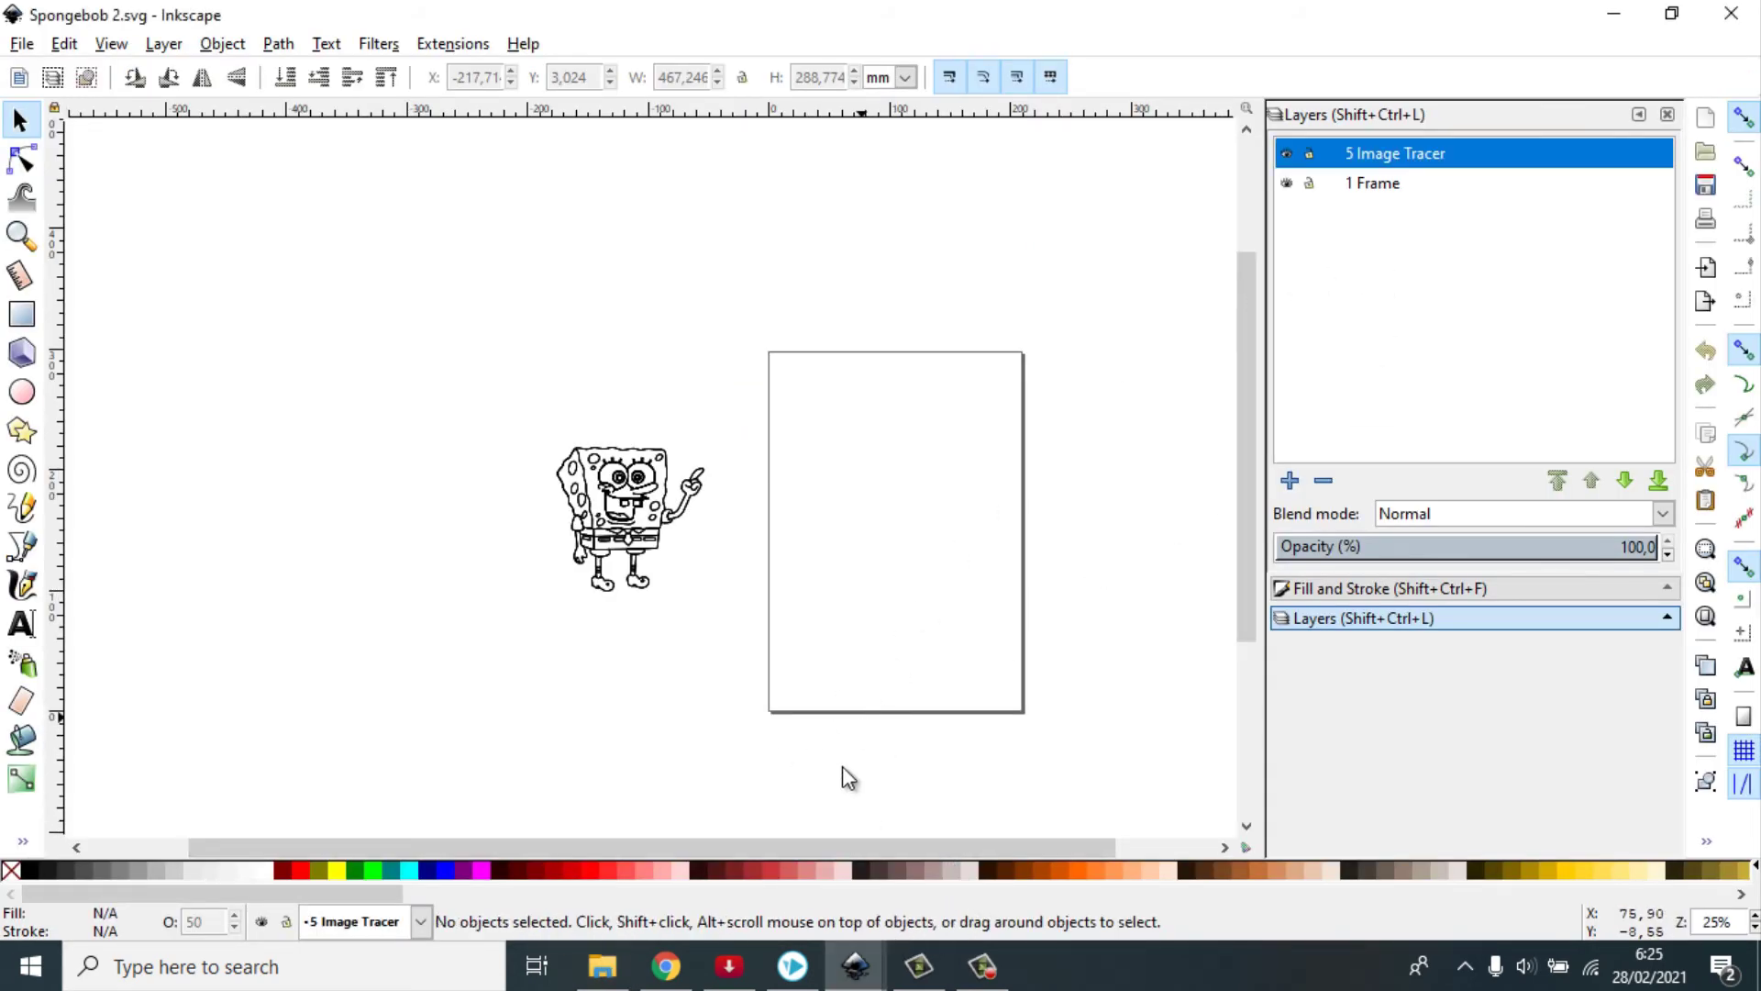
Switch to VideoScribe, open the local Spongebob scribe to view its timeline, and return to the scribe list
{"action": "left_click", "coordinate": [791, 966]}
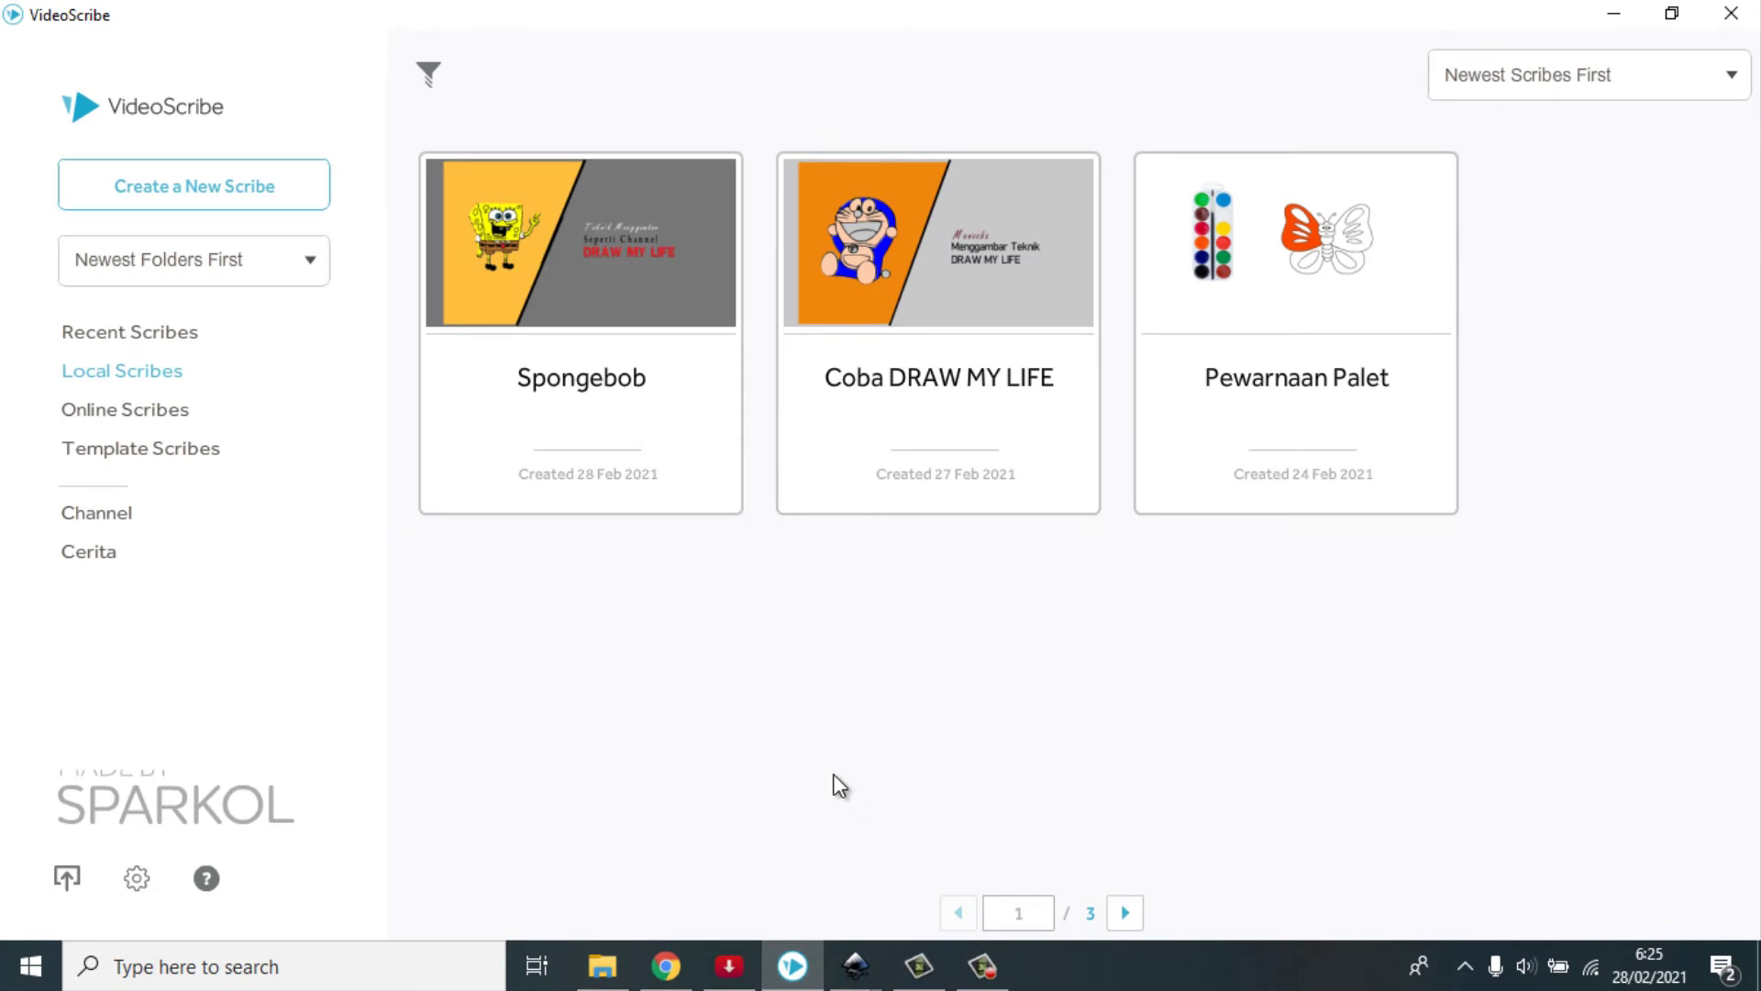
{"action": "left_click", "coordinate": [598, 249]}
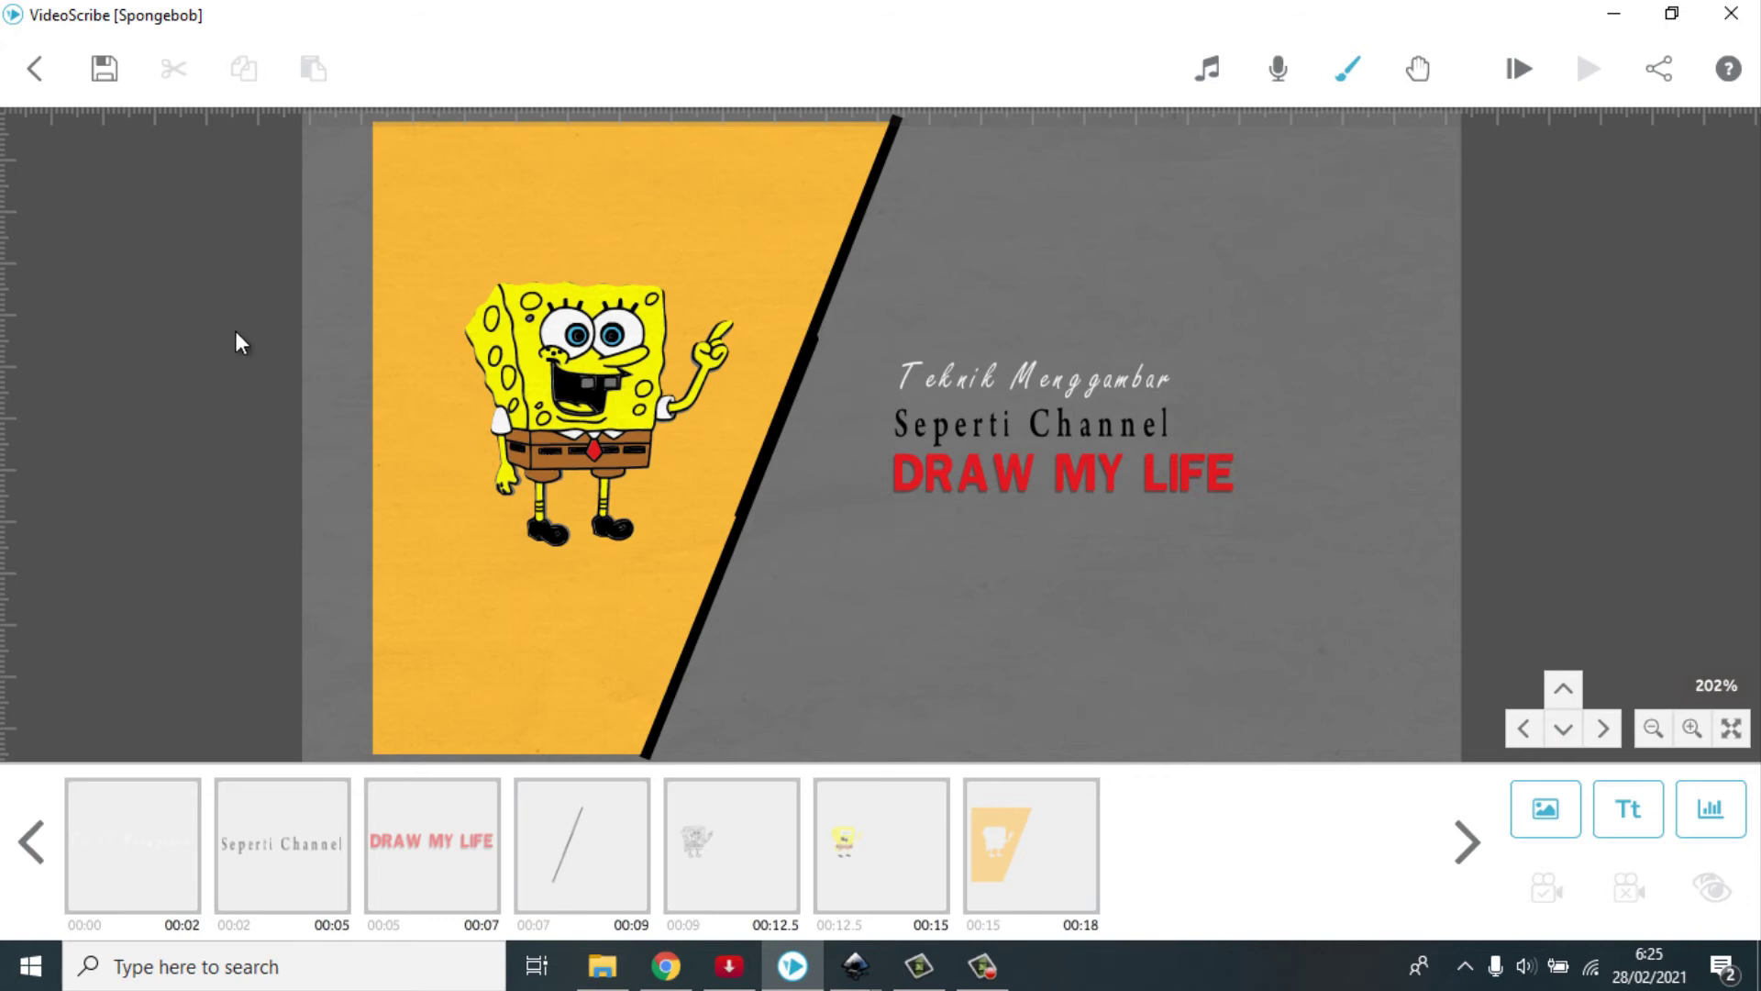
{"action": "left_click", "coordinate": [35, 69]}
Create a new scribe and import the Spongebob 1 SVG file from the Spongebob folder onto its canvas
{"action": "left_click", "coordinate": [196, 212]}
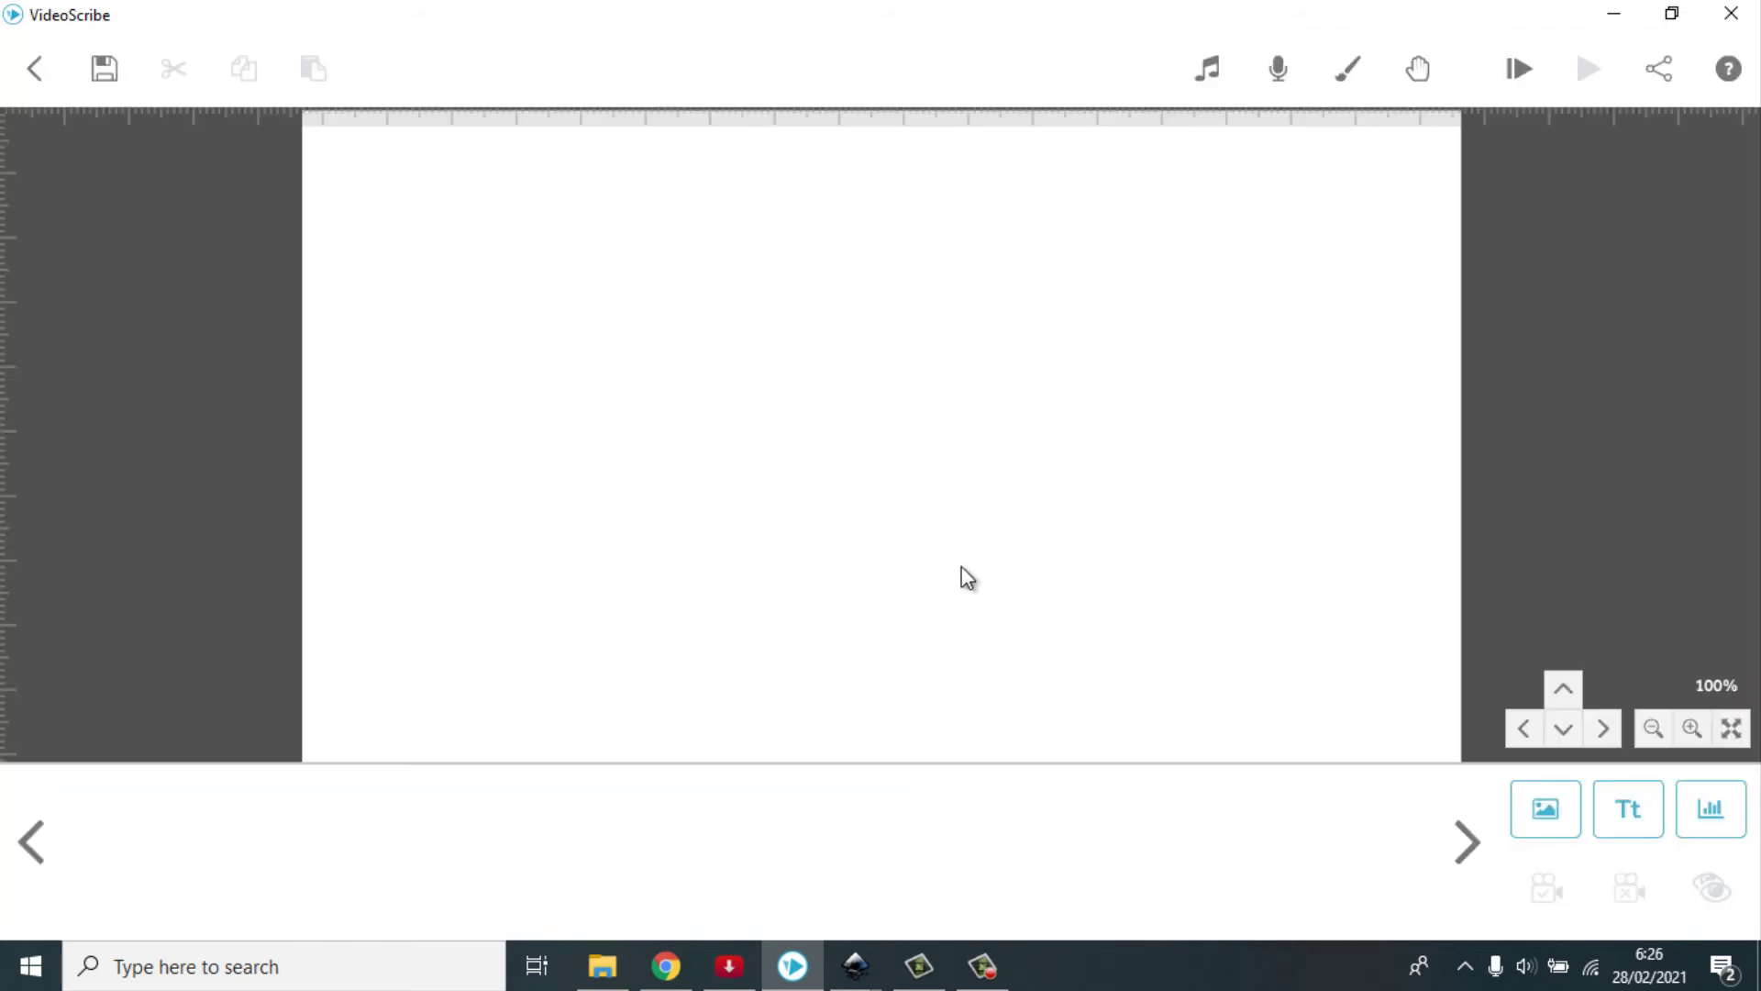
{"action": "left_click", "coordinate": [1542, 814]}
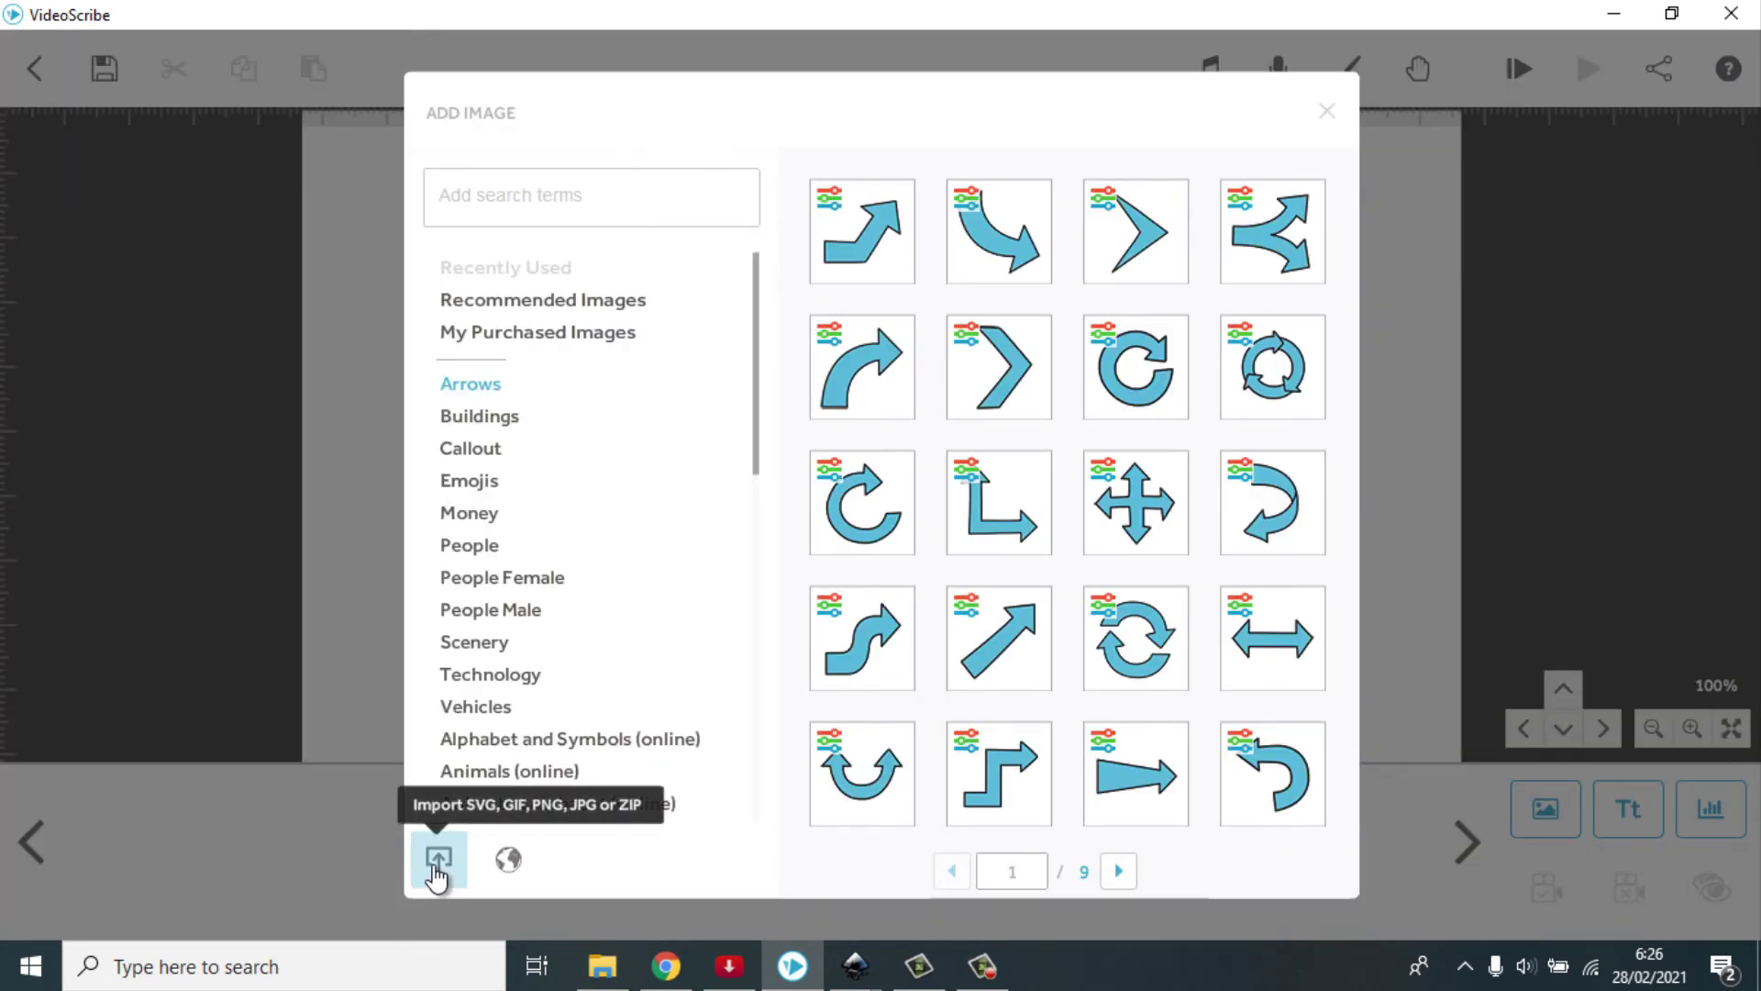
{"action": "left_click", "coordinate": [437, 860]}
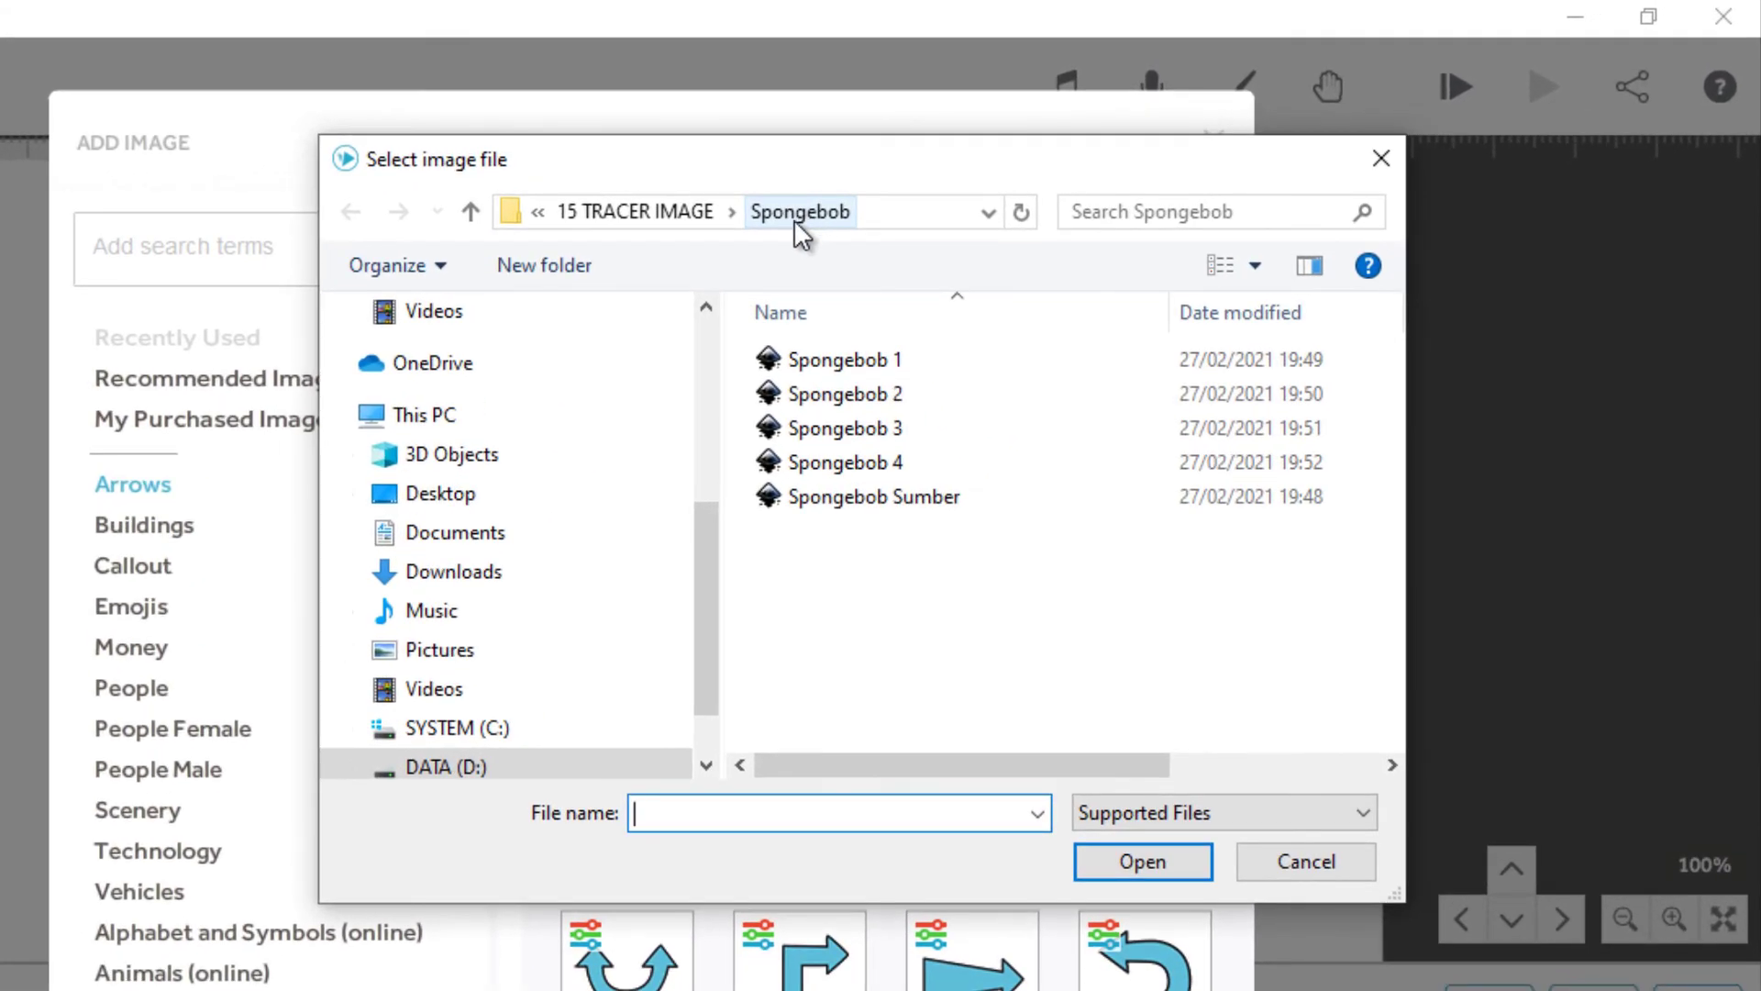
{"action": "left_click", "coordinate": [850, 367]}
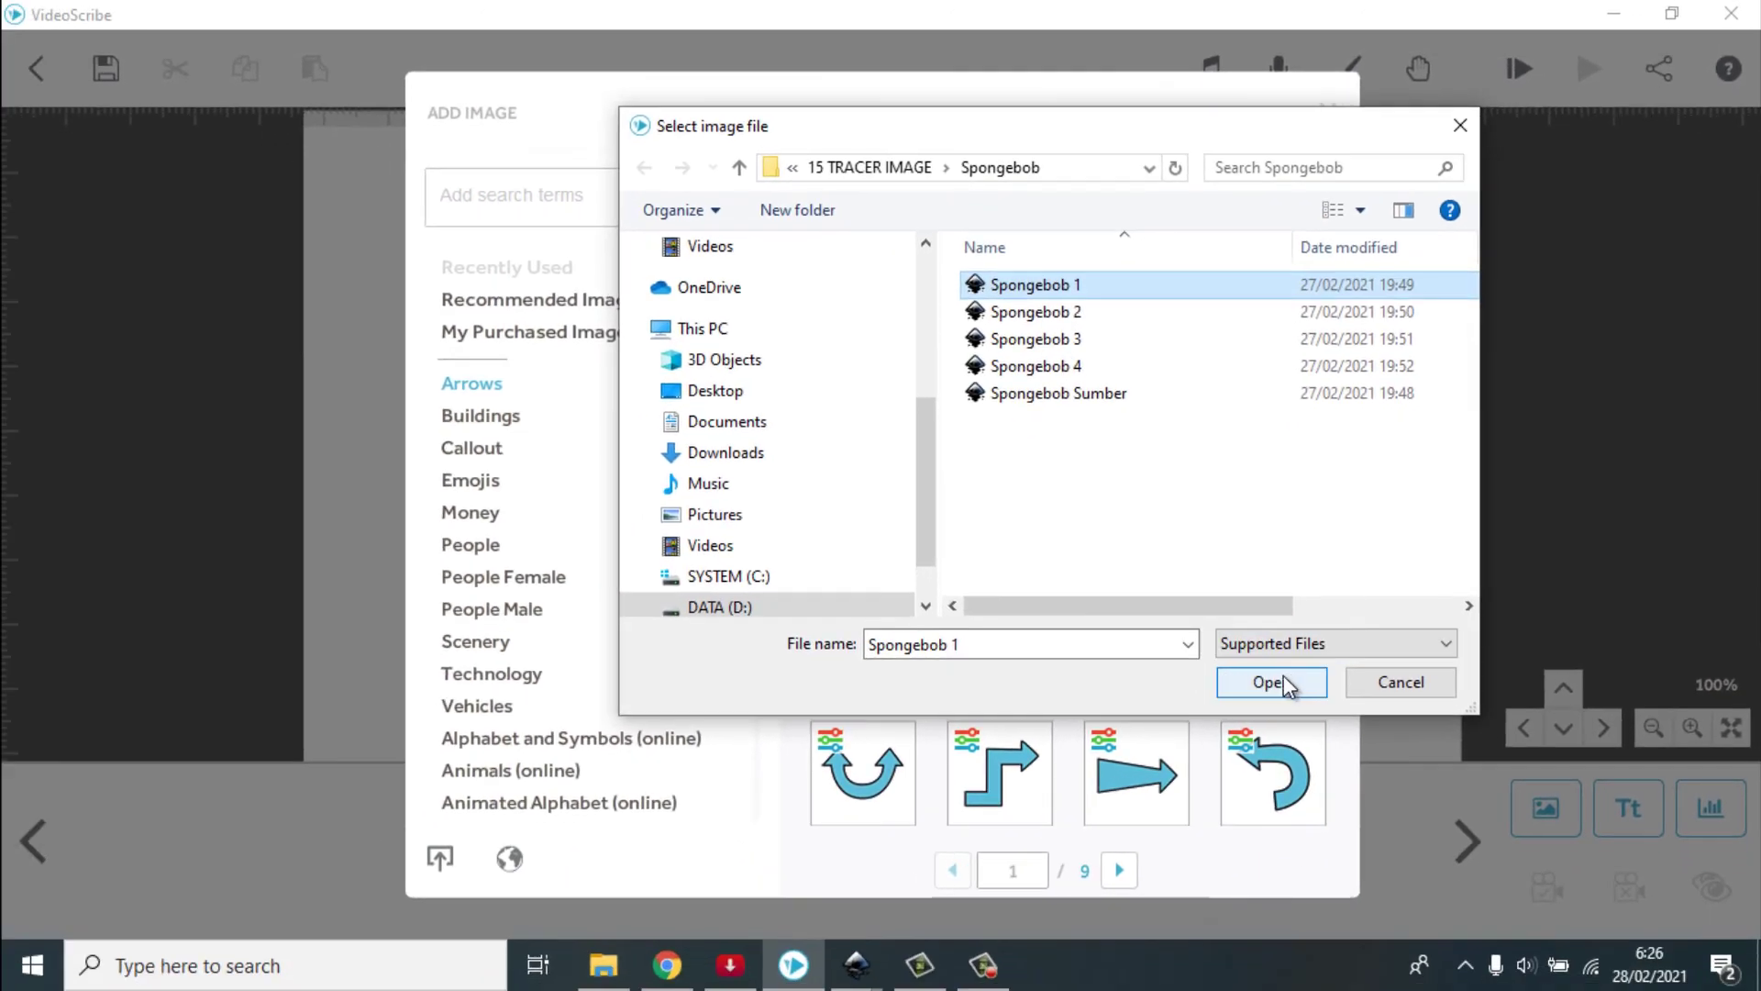
{"action": "left_click", "coordinate": [1145, 862]}
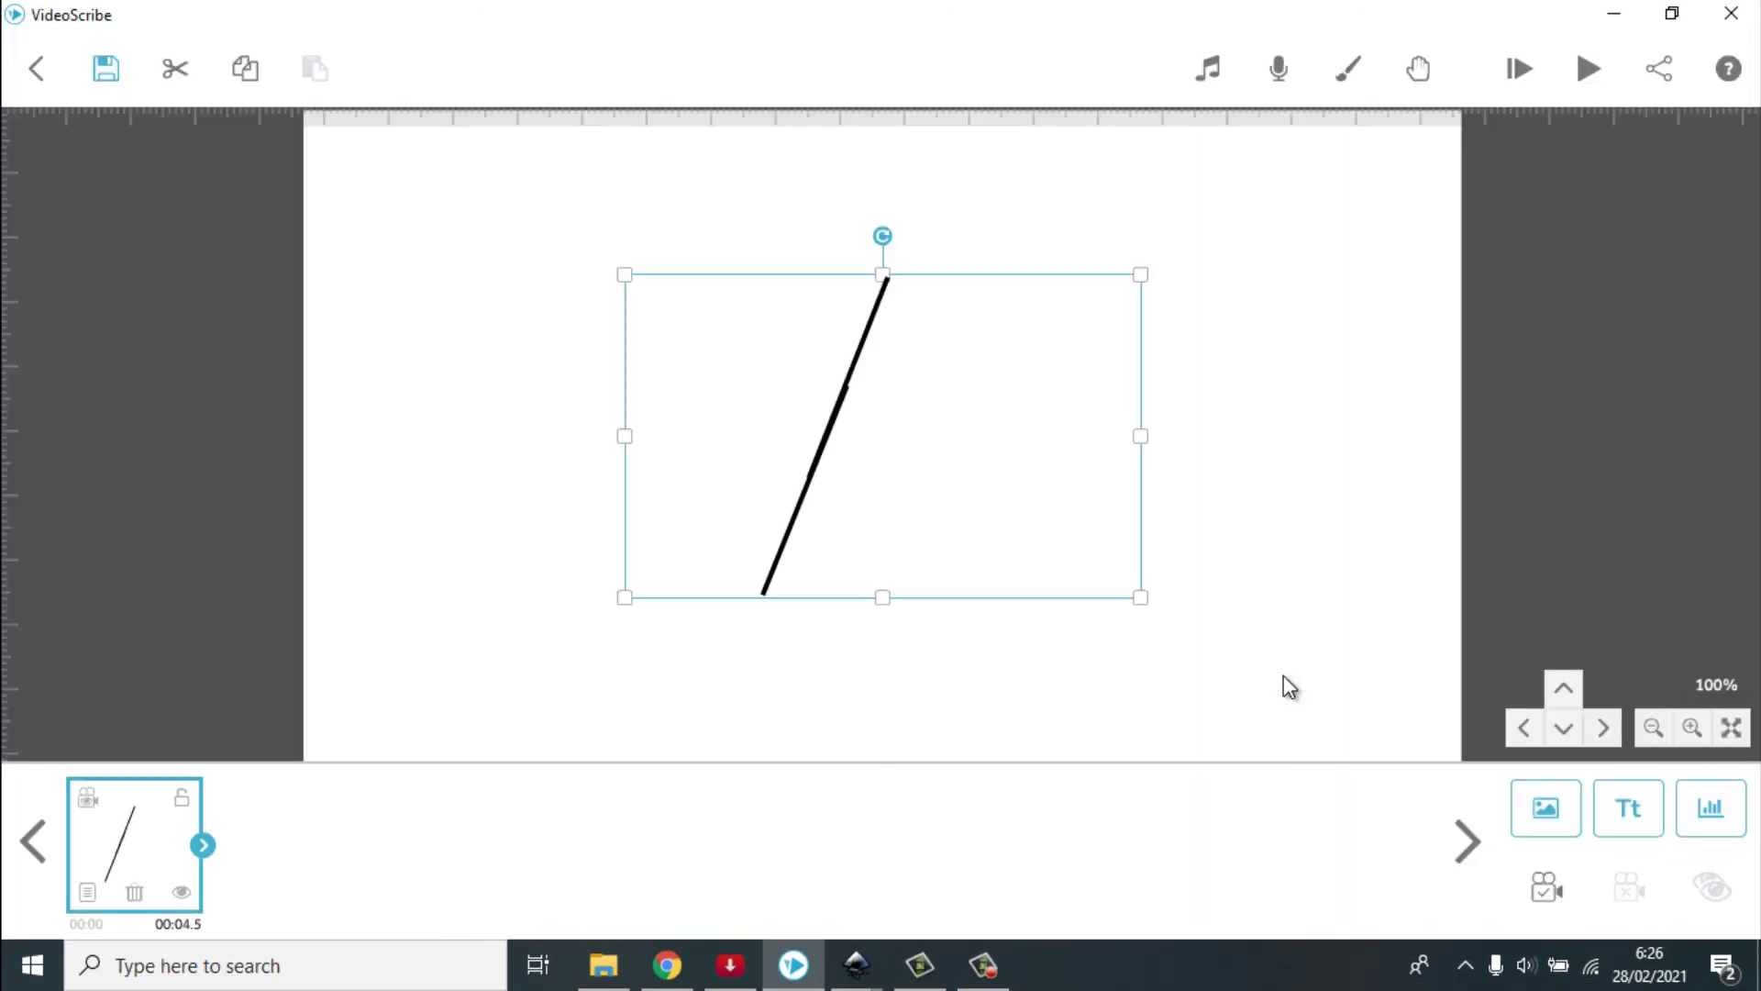
Import the Spongebob 2, Spongebob 3 and Spongebob 4 SVG files from the Spongebob folder onto the canvas
{"action": "left_click", "coordinate": [1545, 813]}
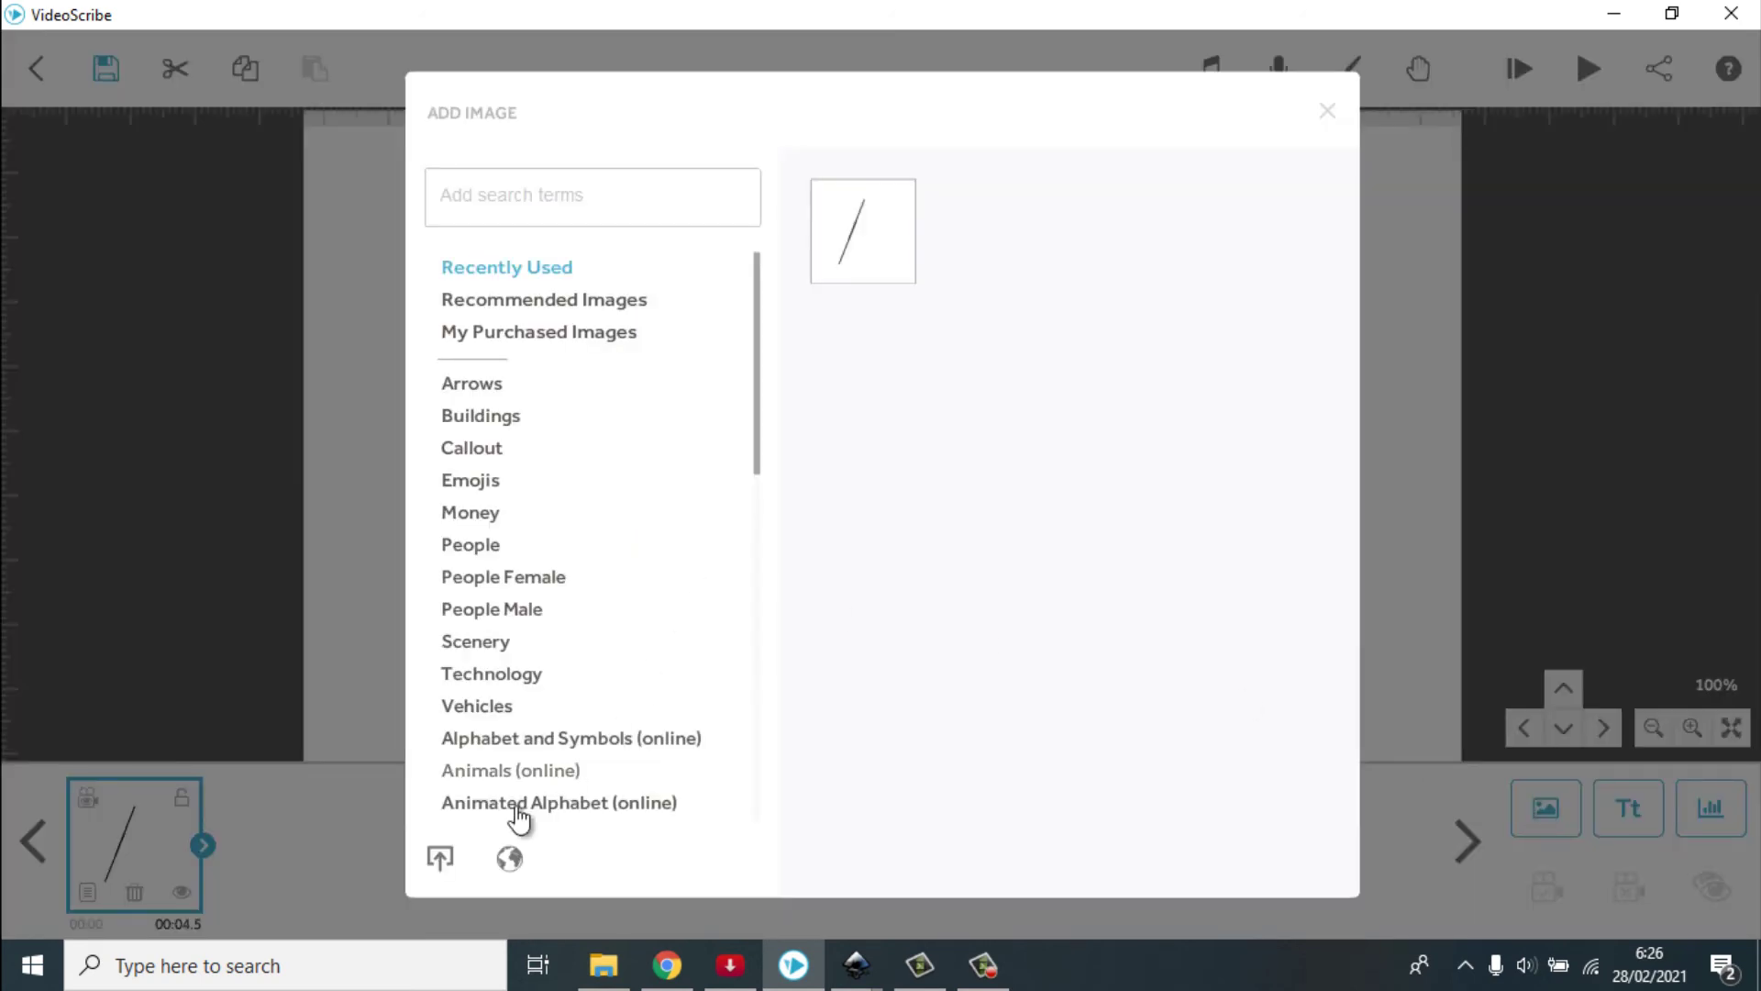
{"action": "left_click", "coordinate": [441, 857]}
{"action": "double_click", "coordinate": [987, 310]}
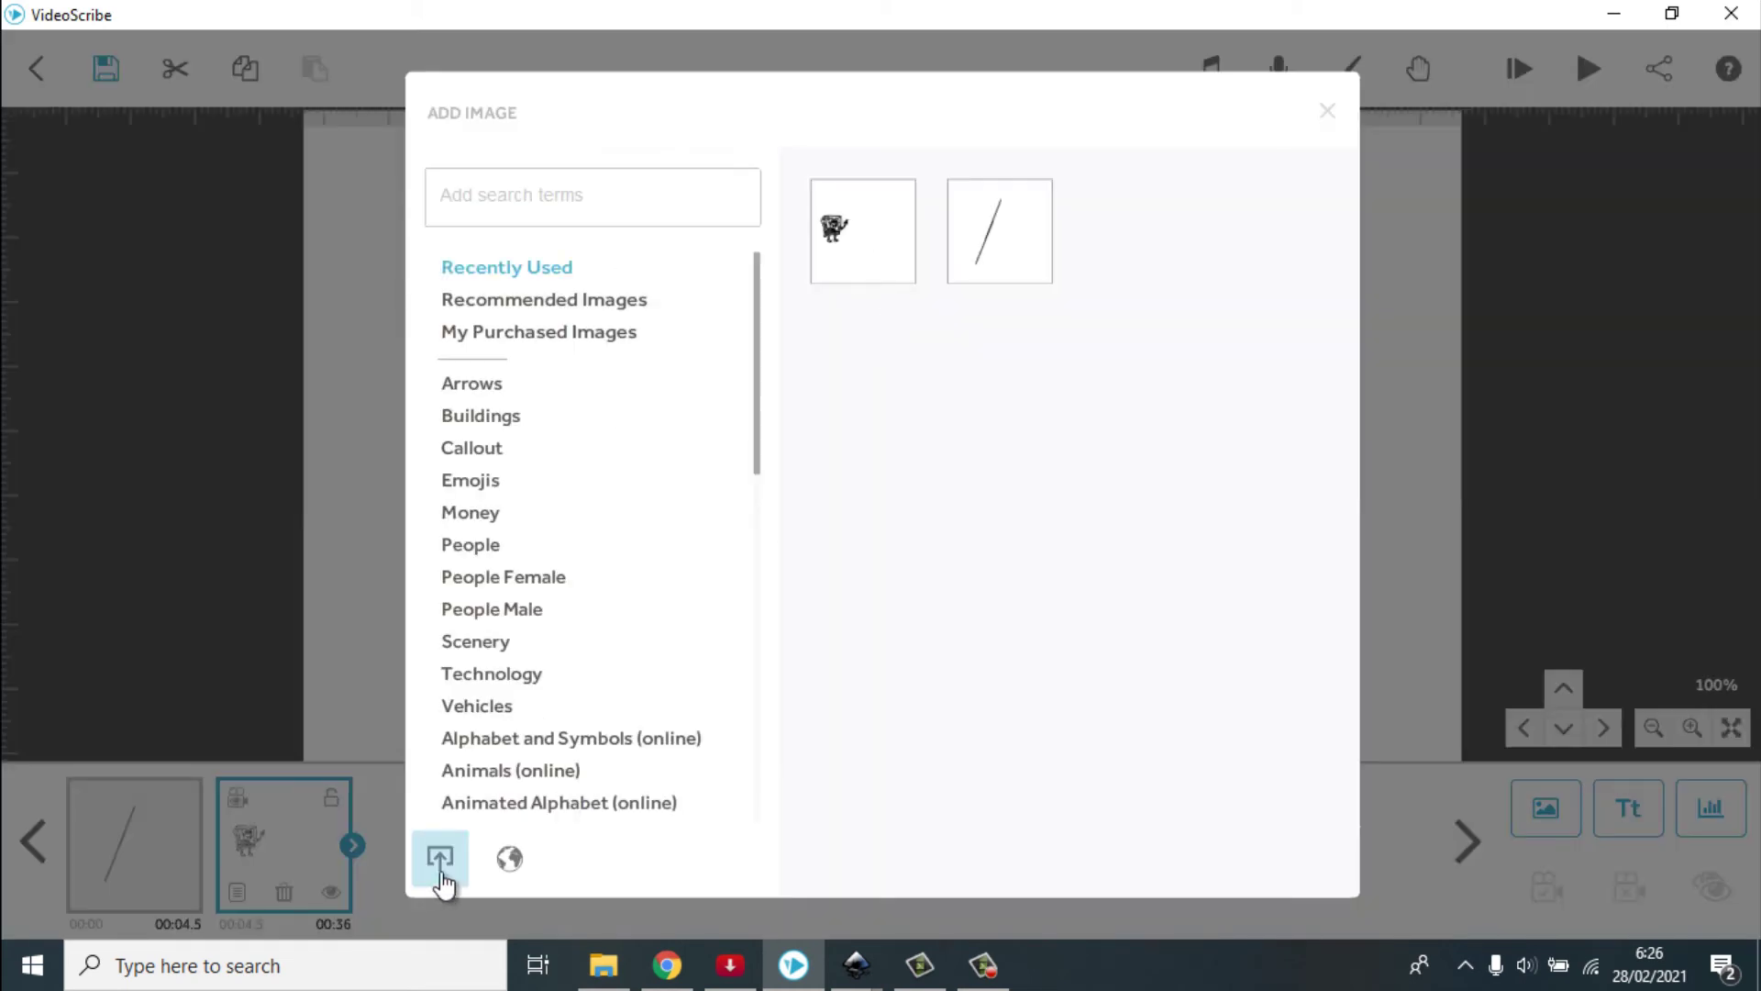
{"action": "left_click", "coordinate": [441, 857]}
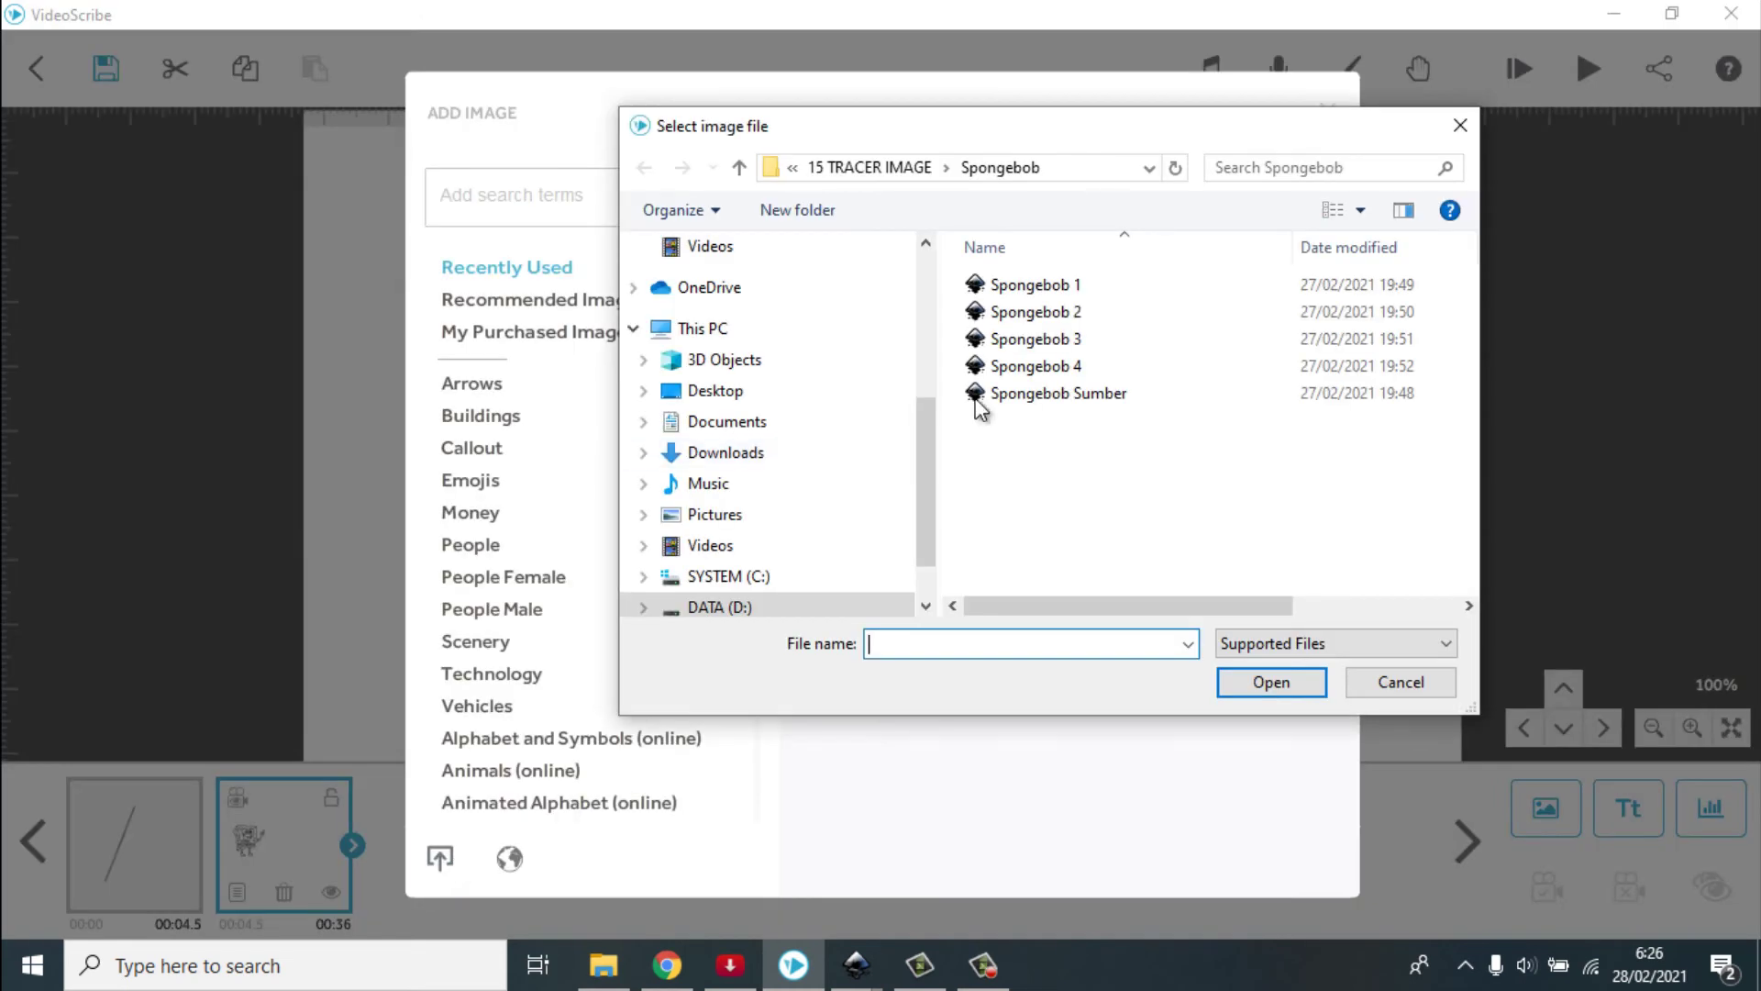
{"action": "double_click", "coordinate": [986, 344]}
{"action": "left_click", "coordinate": [1546, 811]}
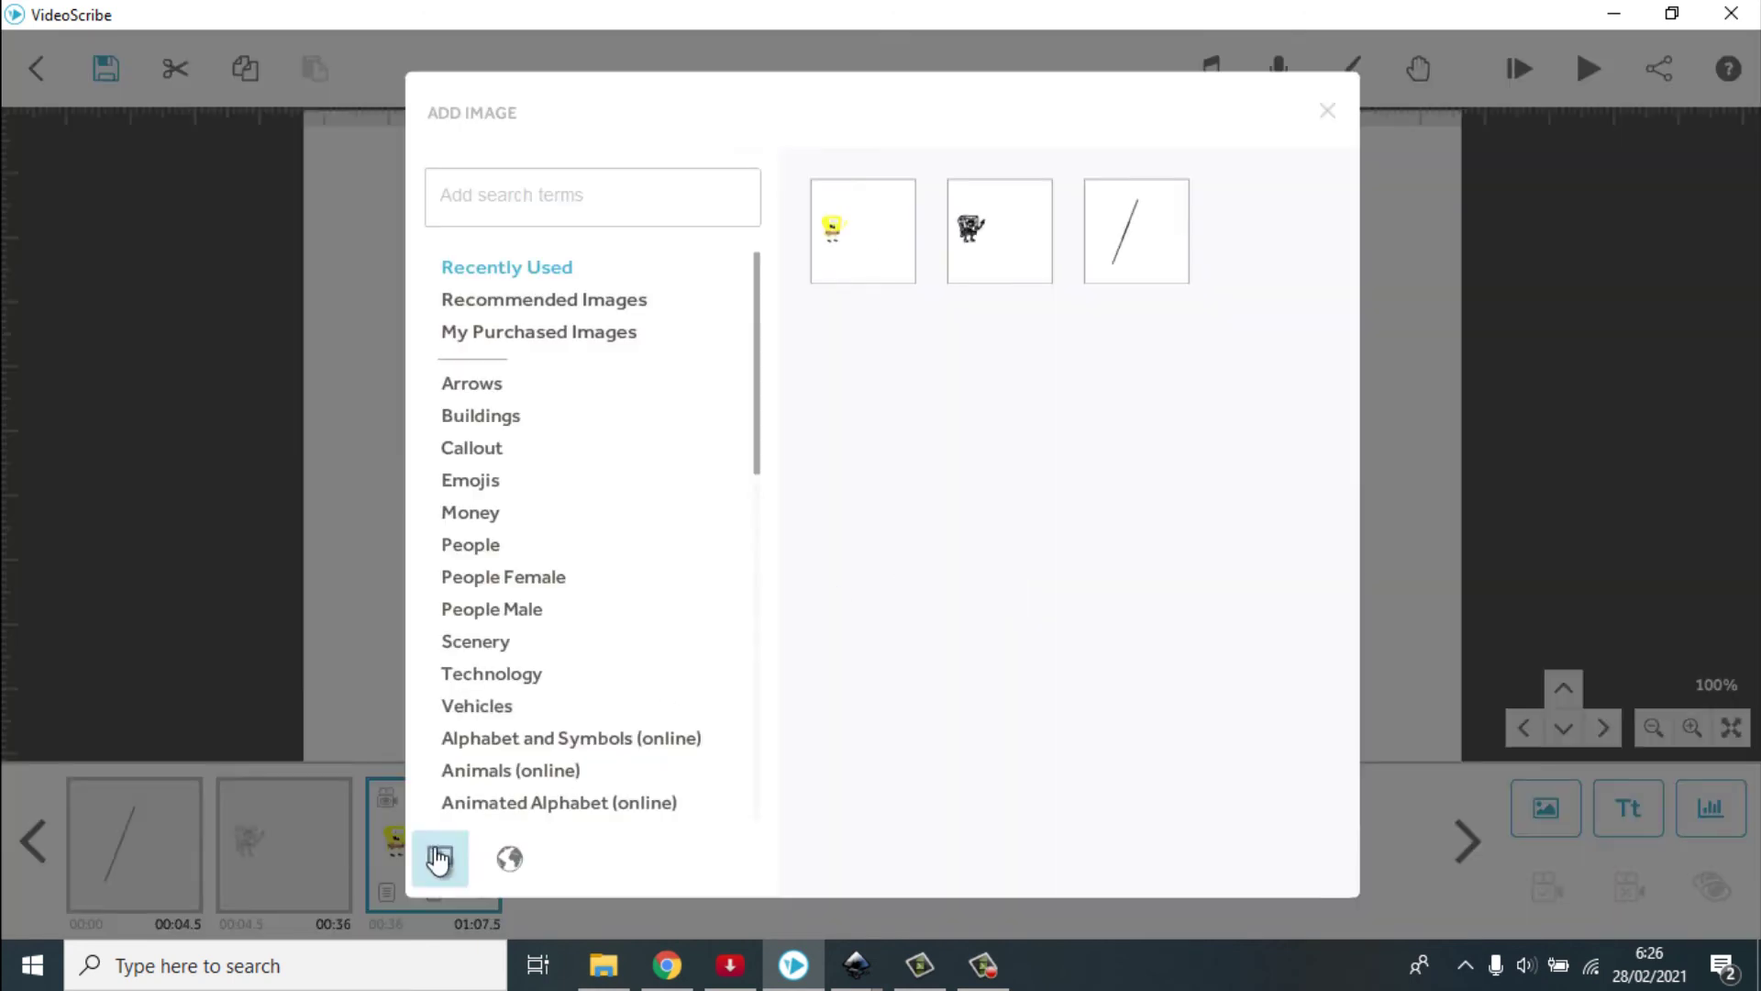
{"action": "left_click", "coordinate": [439, 859]}
{"action": "double_click", "coordinate": [1050, 397]}
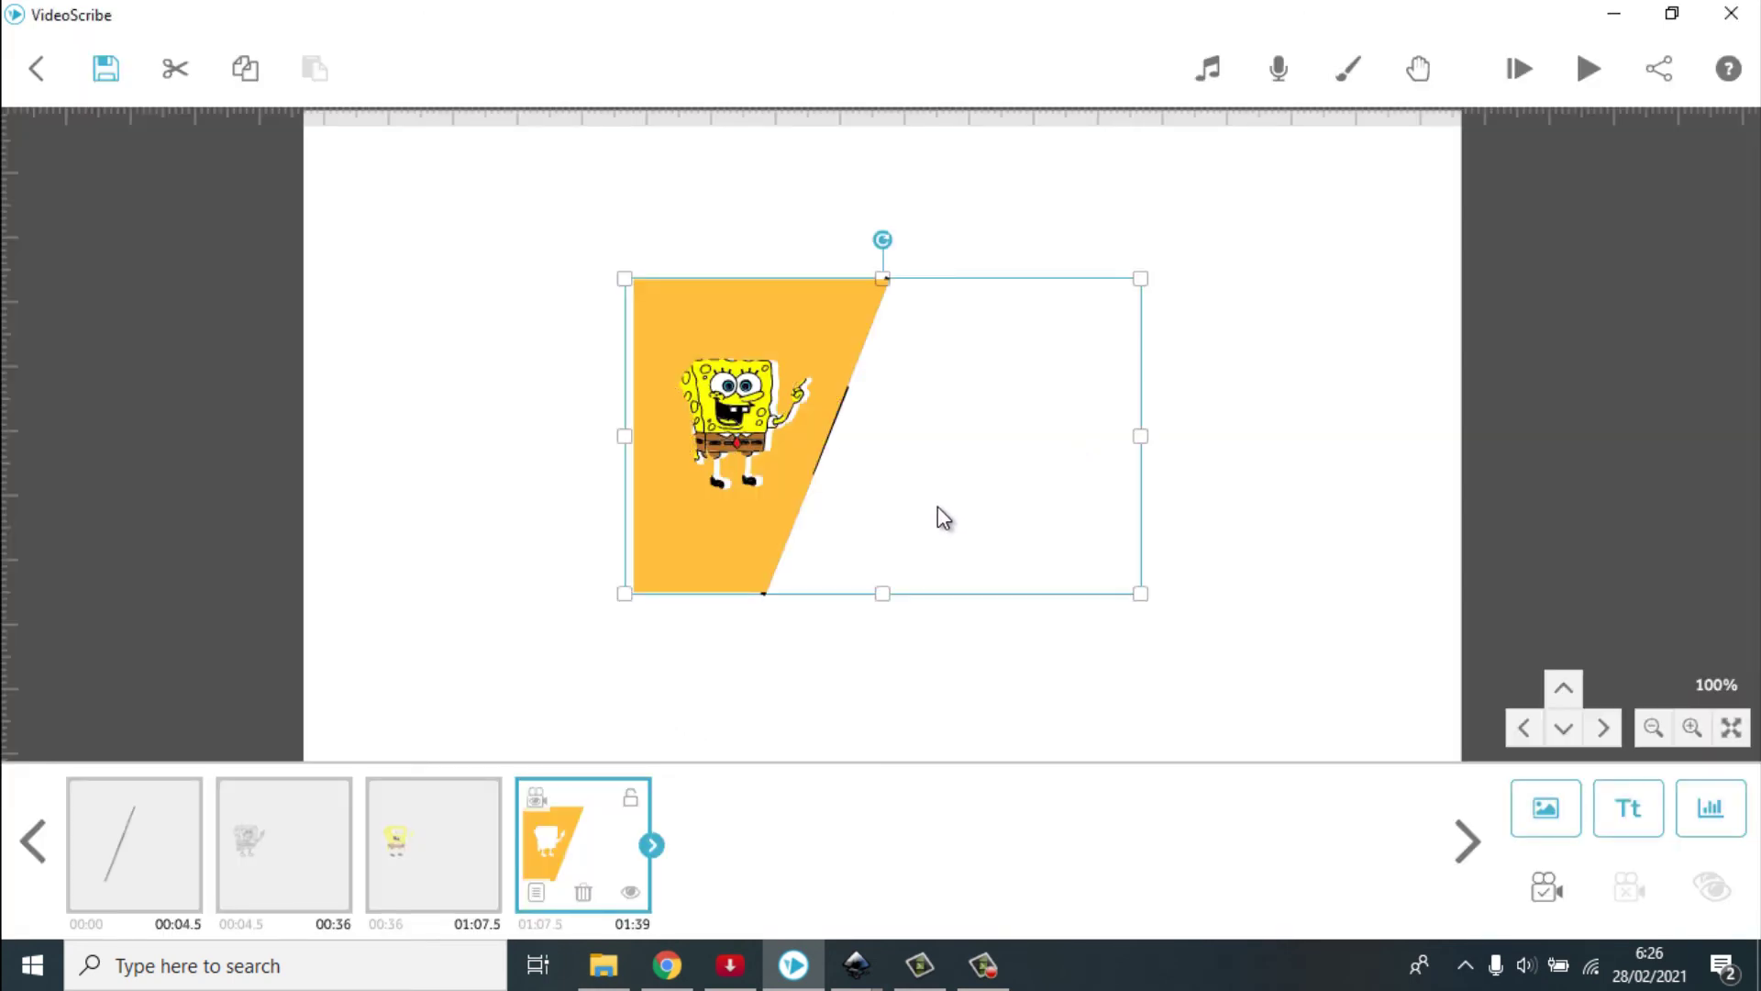
Frame the artwork at 236% so the orange background meets the canvas edge, and set the camera to this position for all four elements
{"action": "scroll", "coordinate": [938, 506], "scroll_direction": "up", "scroll_amount": 4}
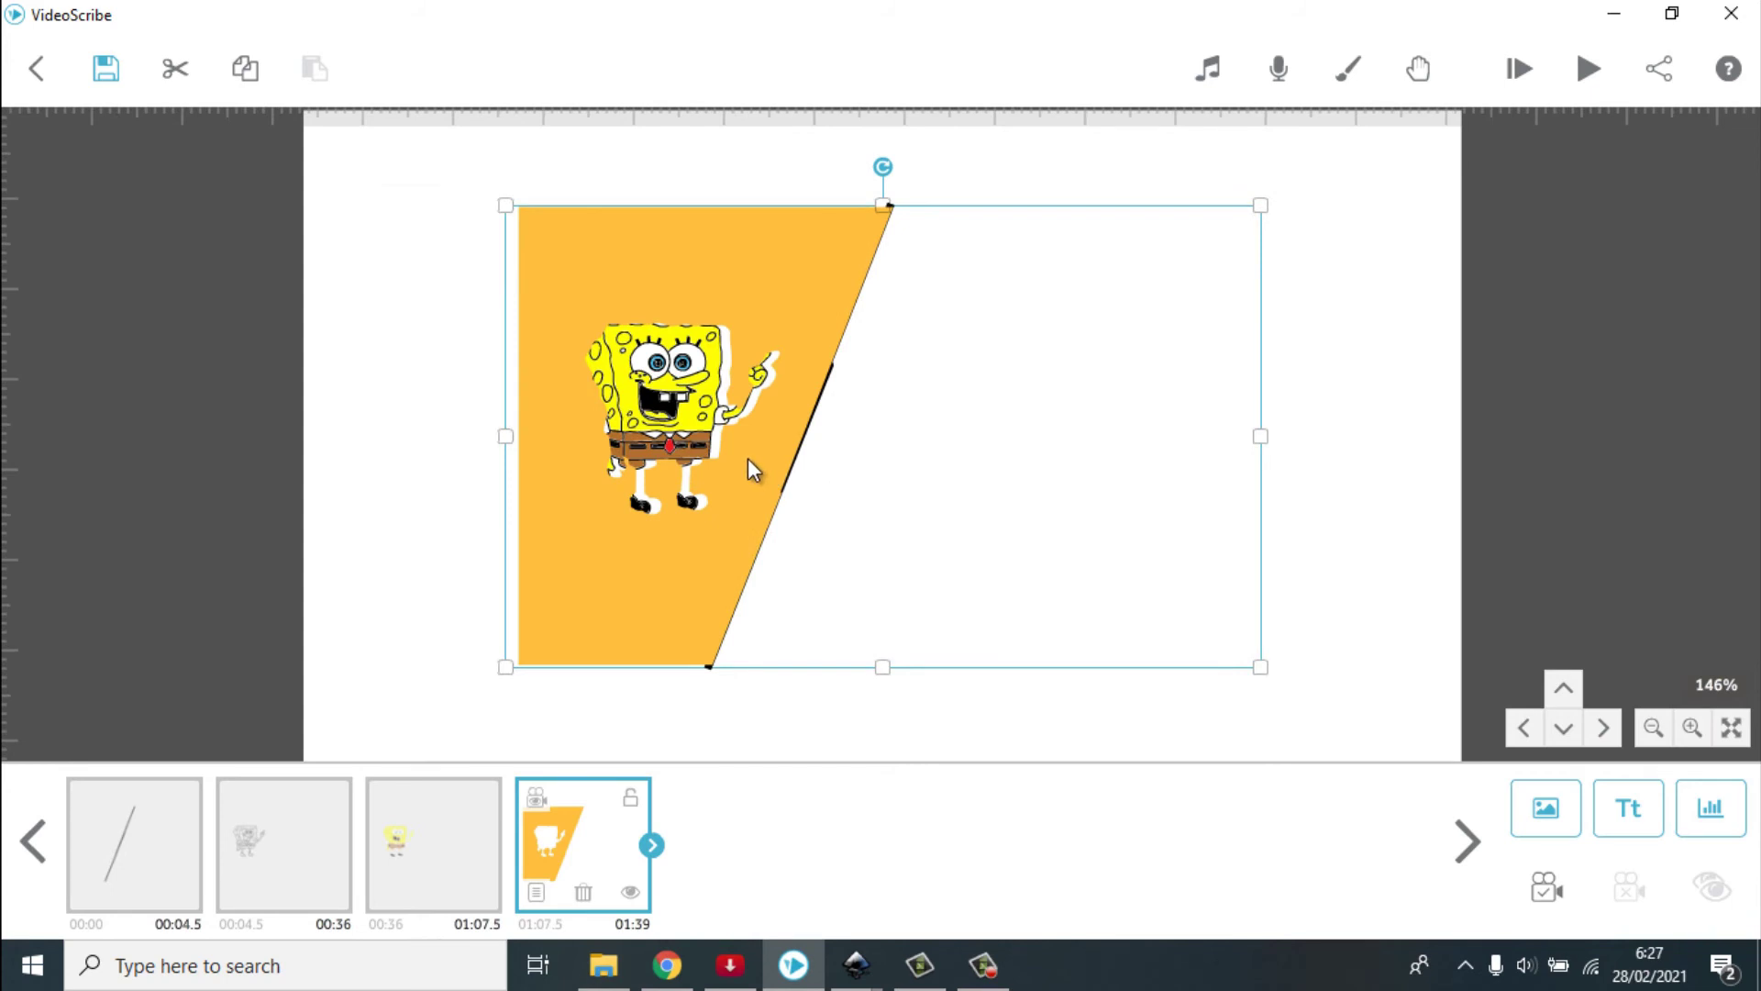
{"action": "scroll", "coordinate": [745, 462], "scroll_direction": "up", "scroll_amount": 3}
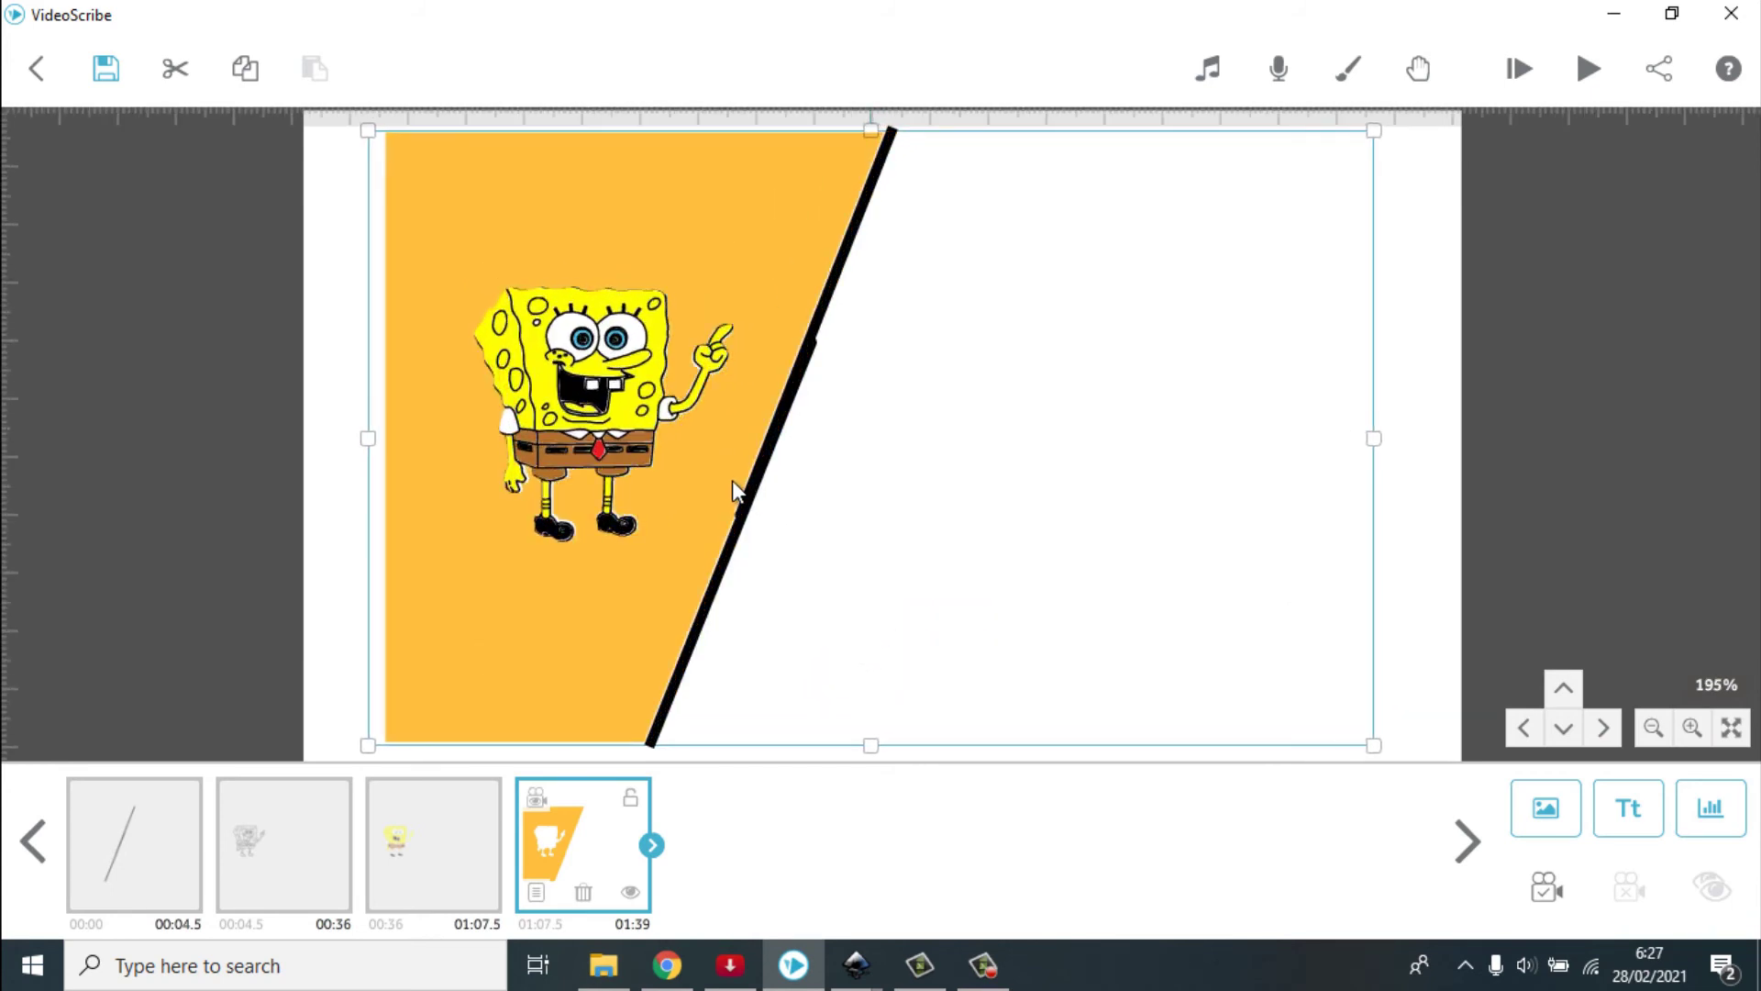
{"action": "scroll", "coordinate": [735, 481], "scroll_direction": "down", "scroll_amount": 2}
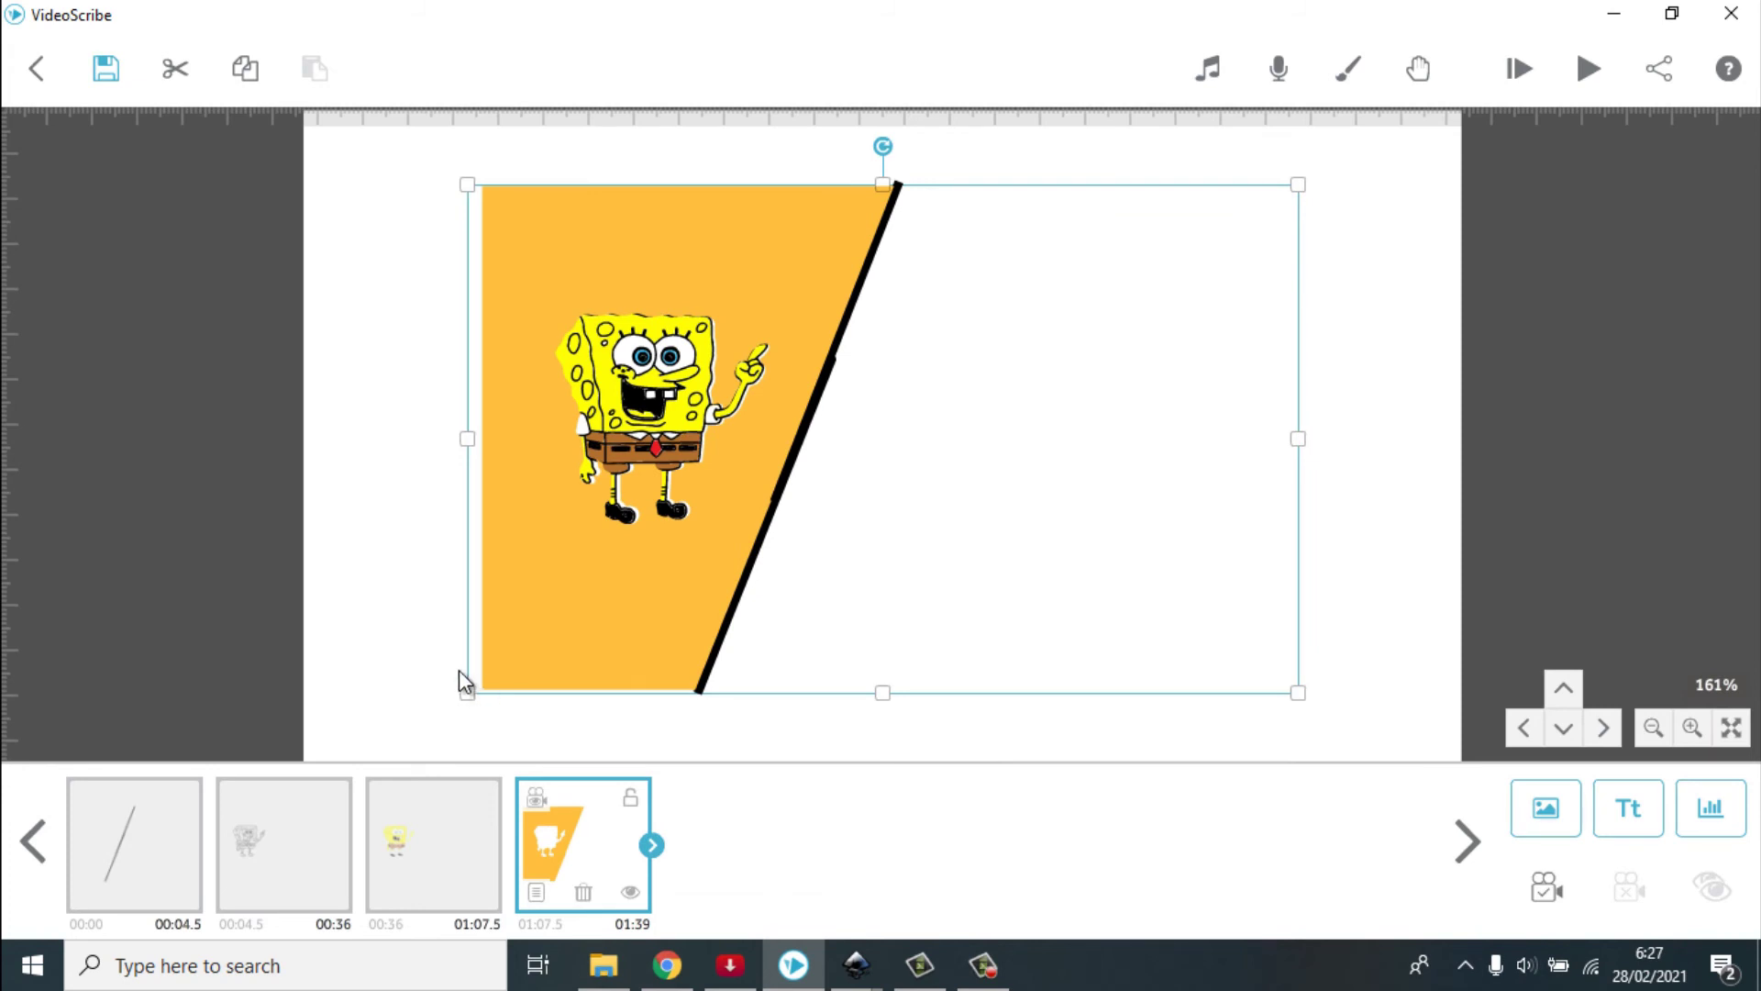
{"action": "left_click", "coordinate": [393, 676]}
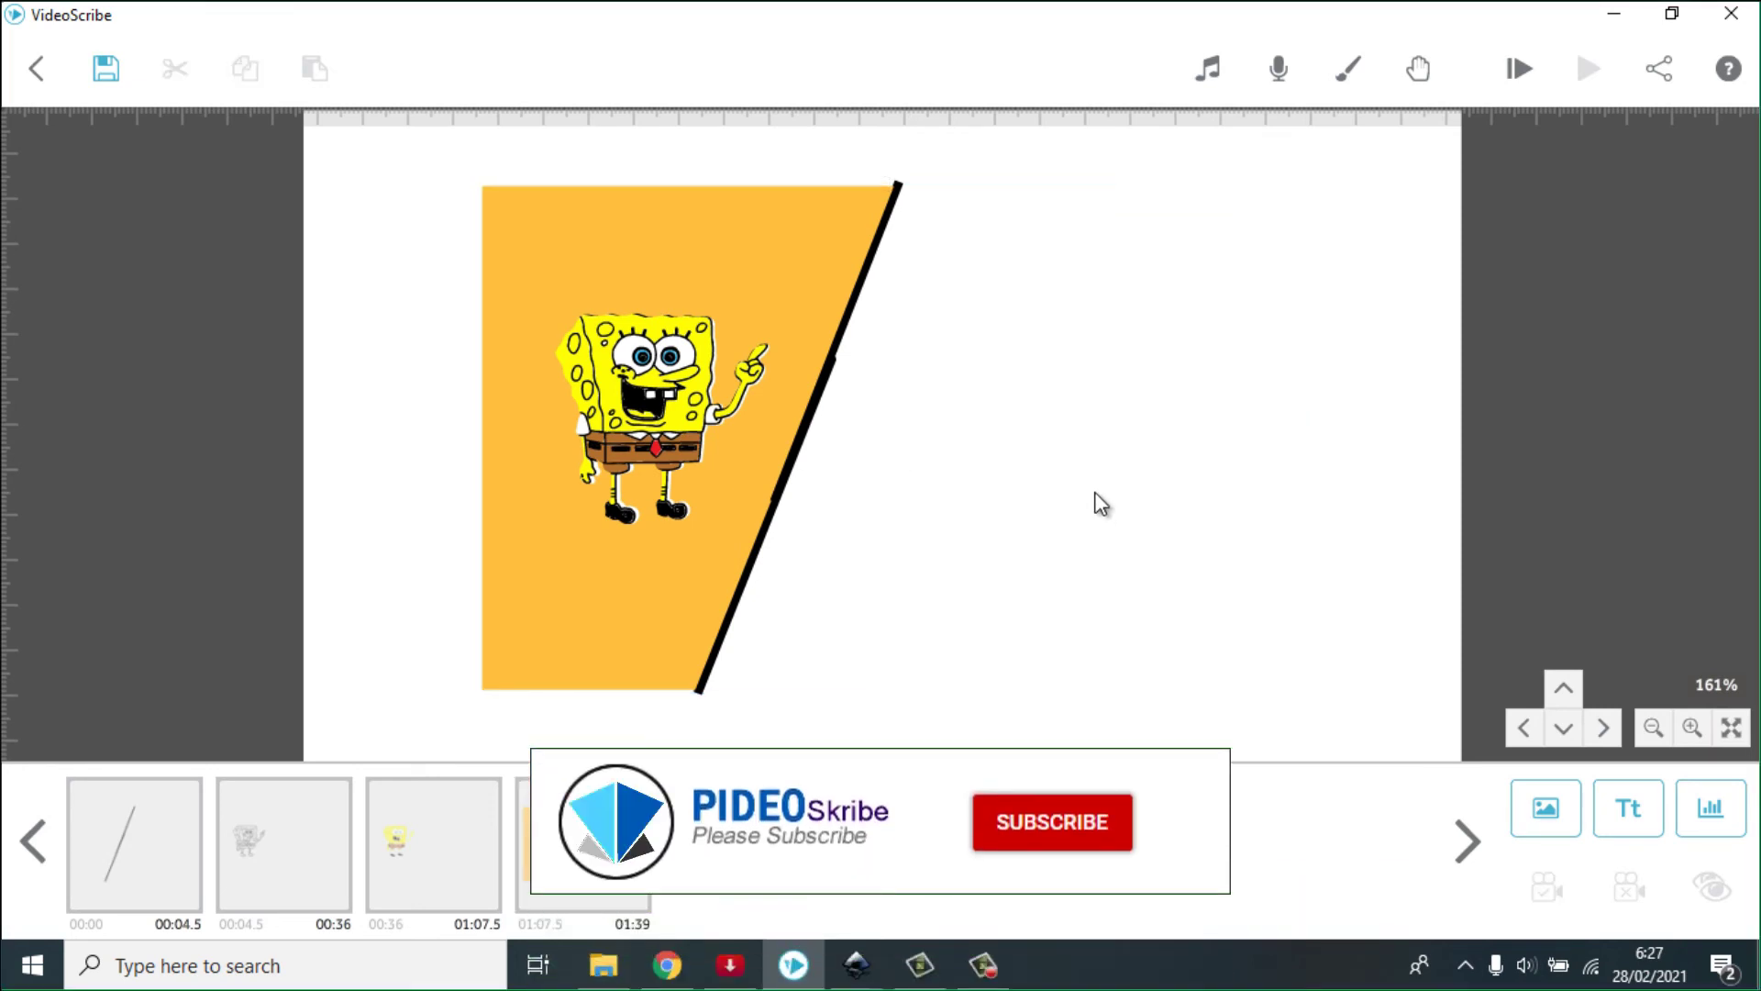
{"action": "scroll", "coordinate": [1091, 383], "scroll_direction": "up", "scroll_amount": 2}
{"action": "scroll", "coordinate": [1084, 398], "scroll_direction": "down", "scroll_amount": 2}
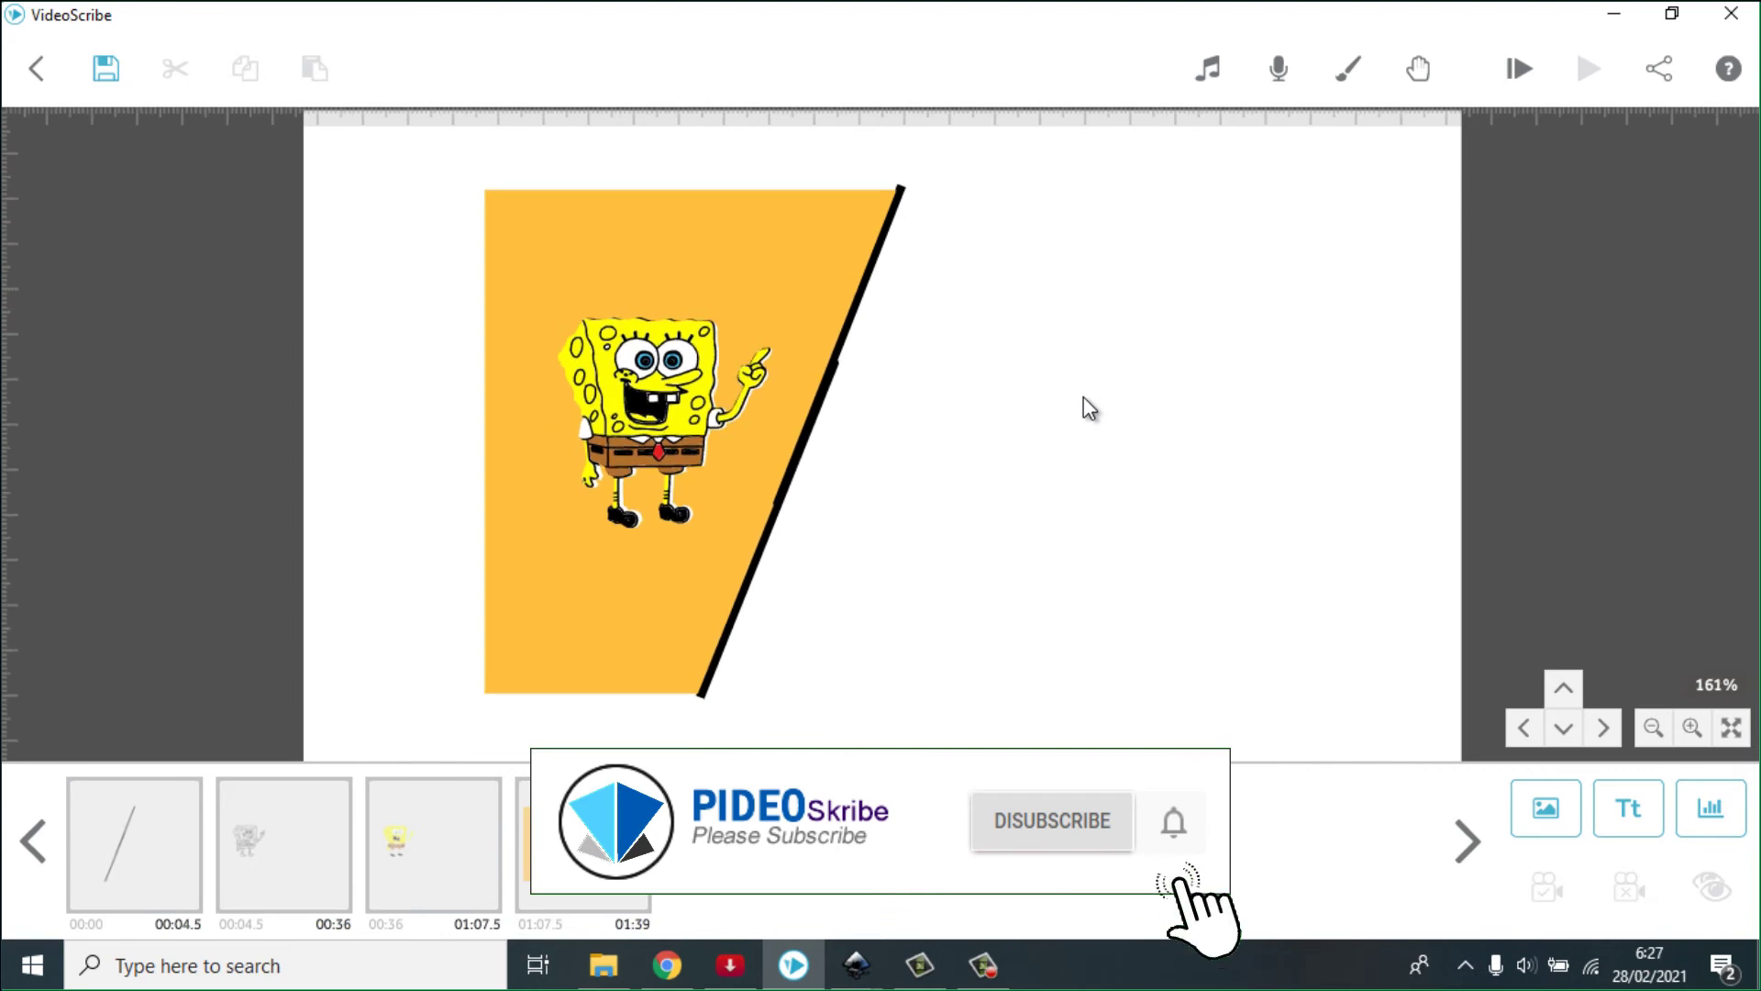
{"action": "scroll", "coordinate": [1082, 396], "scroll_direction": "up", "scroll_amount": 1}
{"action": "scroll", "coordinate": [1097, 371], "scroll_direction": "up", "scroll_amount": 2}
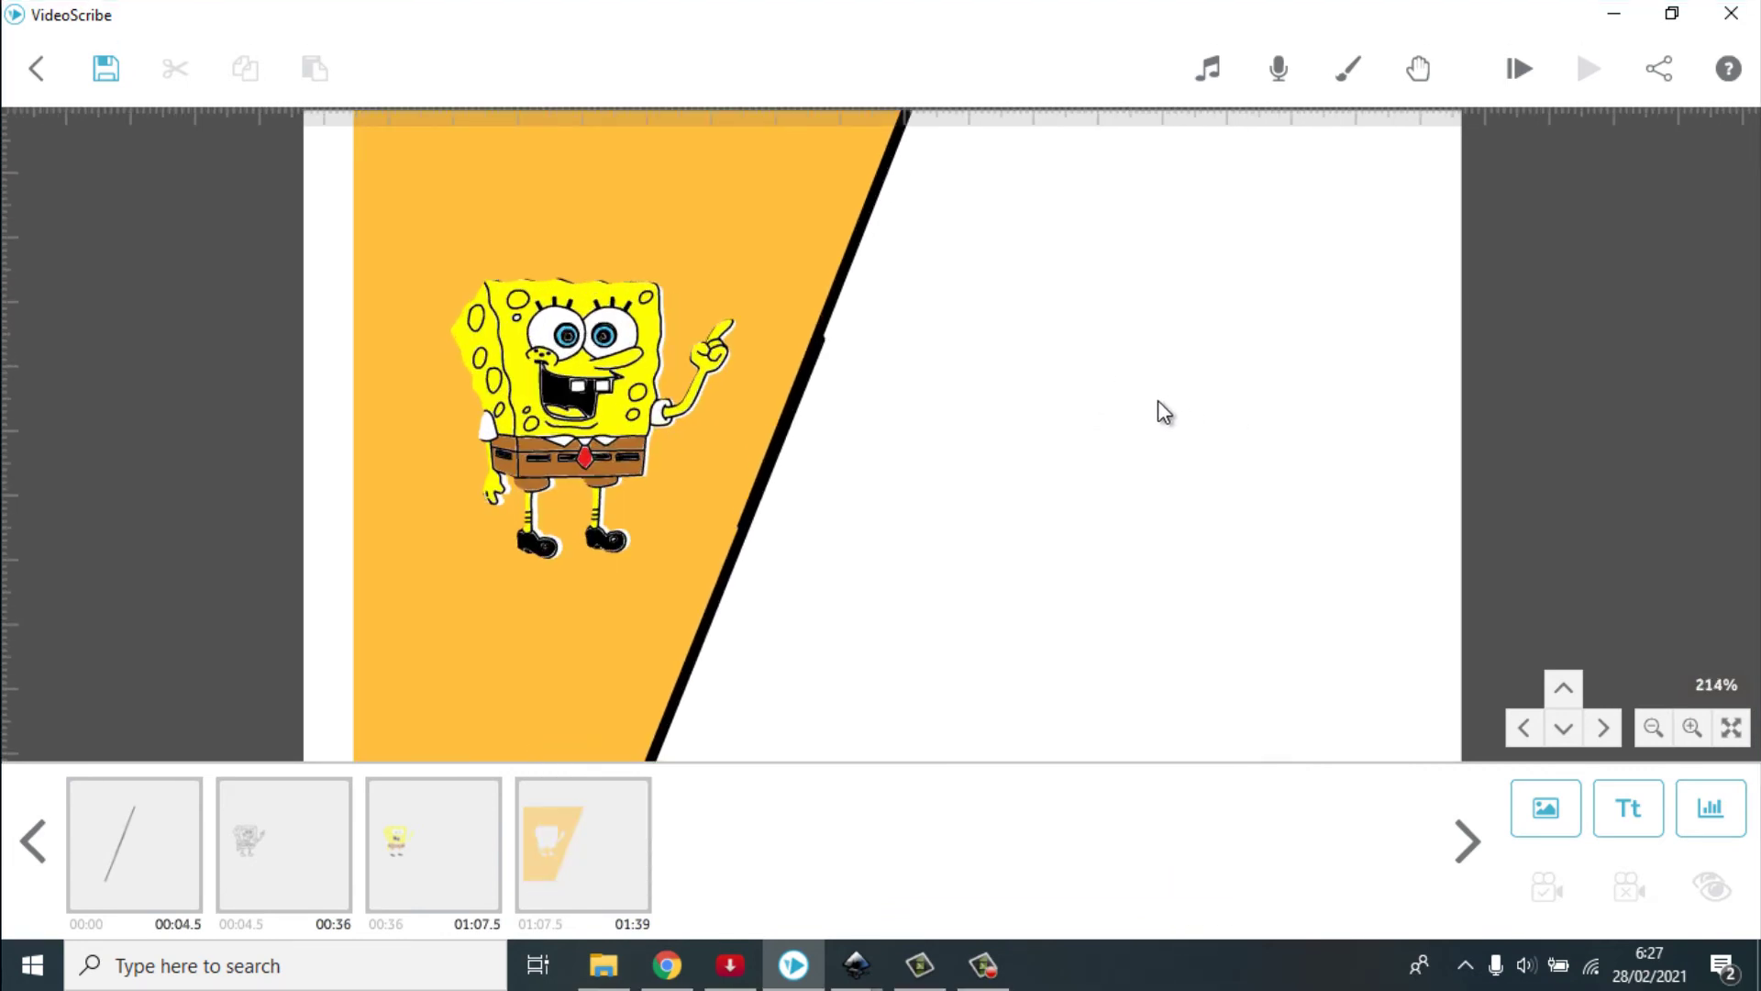
{"action": "left_click_drag", "start_coordinate": [1157, 399], "coordinate": [1141, 401]}
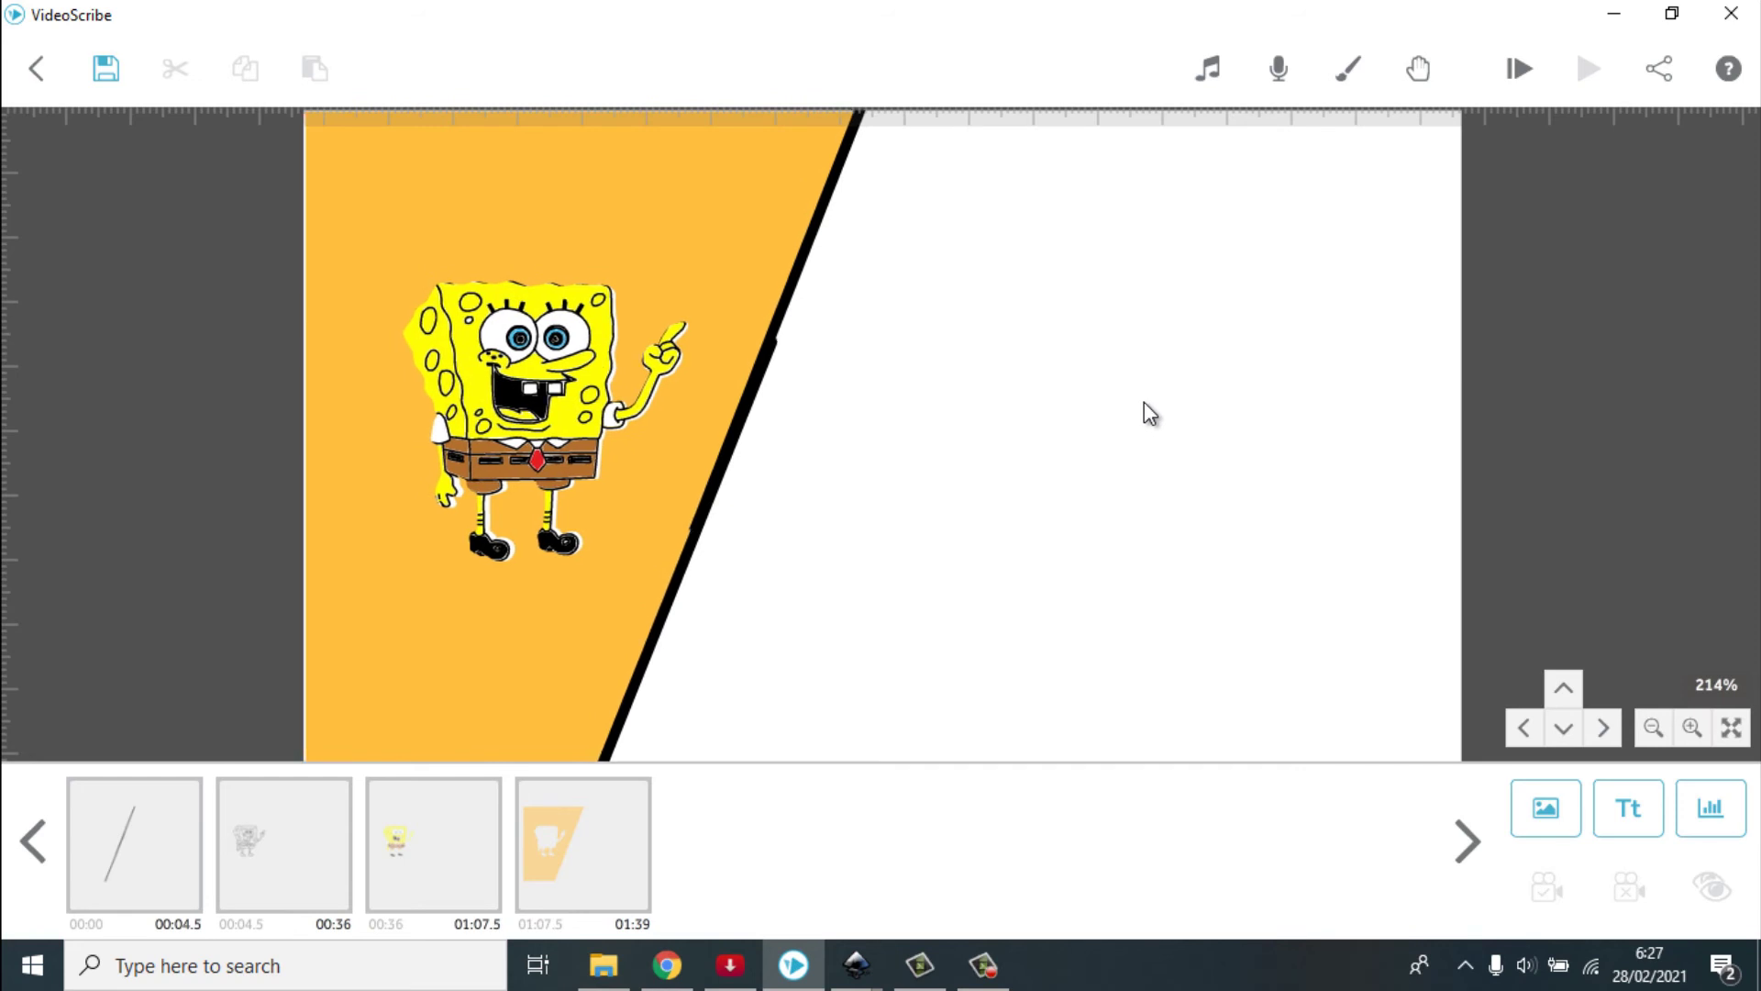
{"action": "scroll", "coordinate": [1172, 413], "scroll_direction": "up", "scroll_amount": 1}
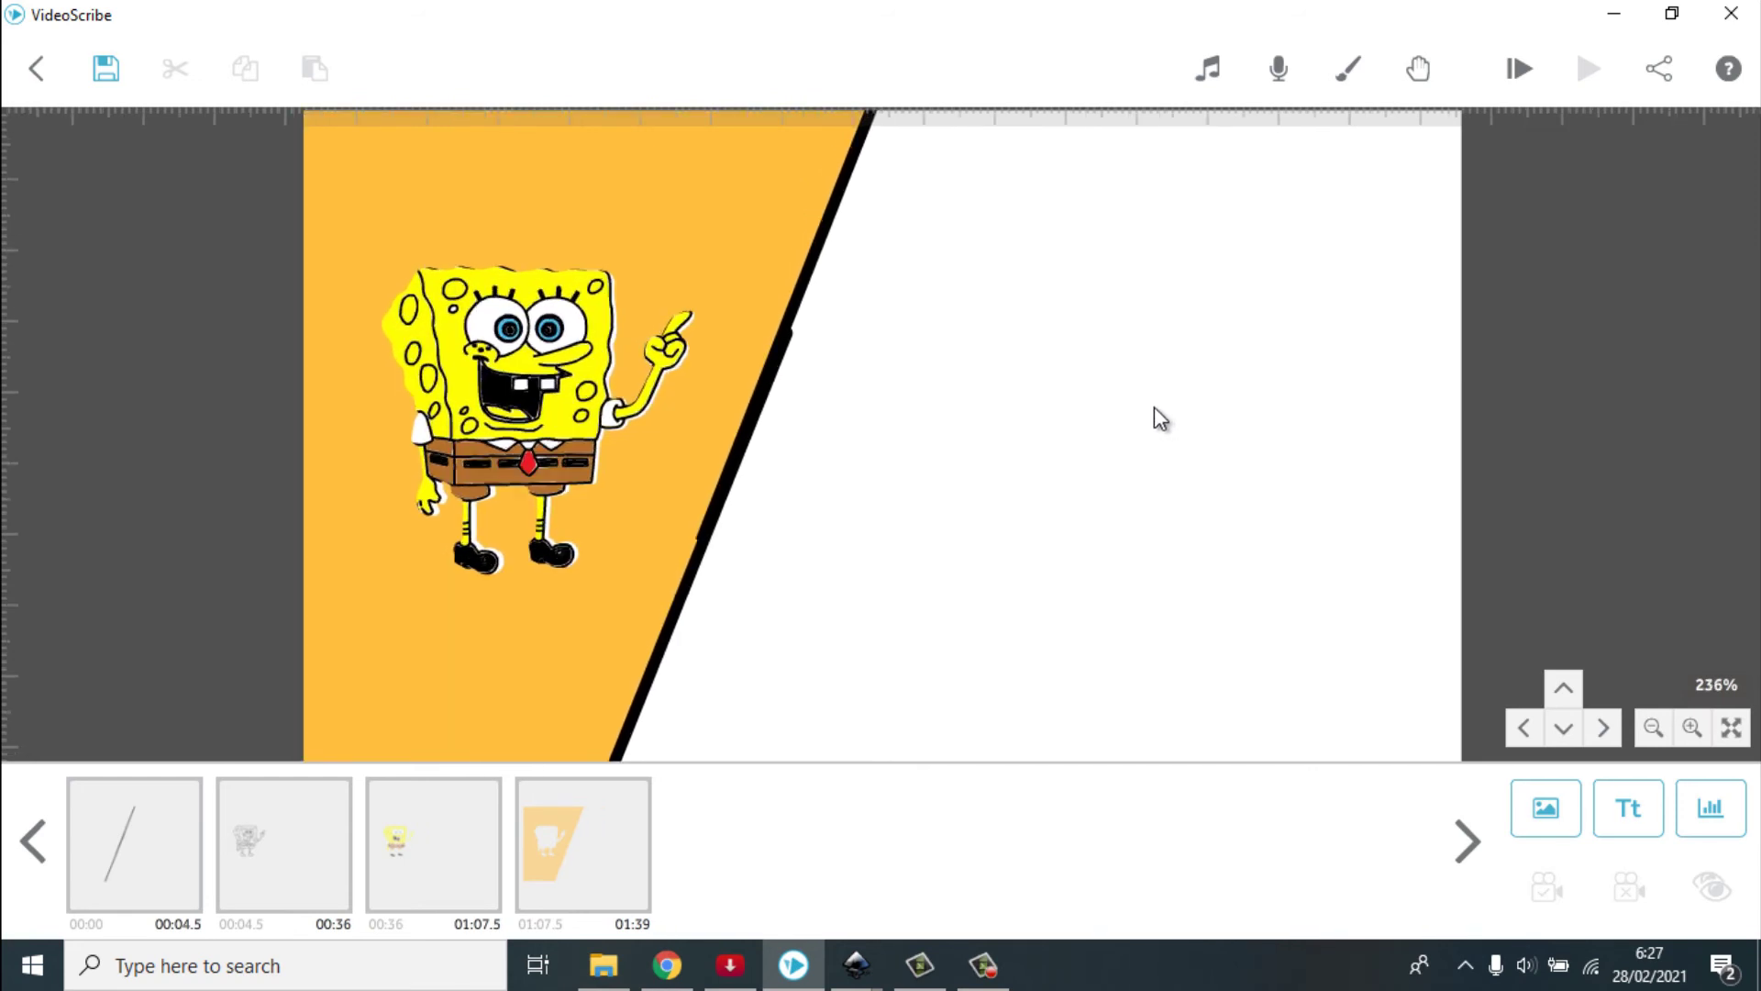
{"action": "scroll", "coordinate": [1184, 416], "scroll_direction": "left", "scroll_amount": 1}
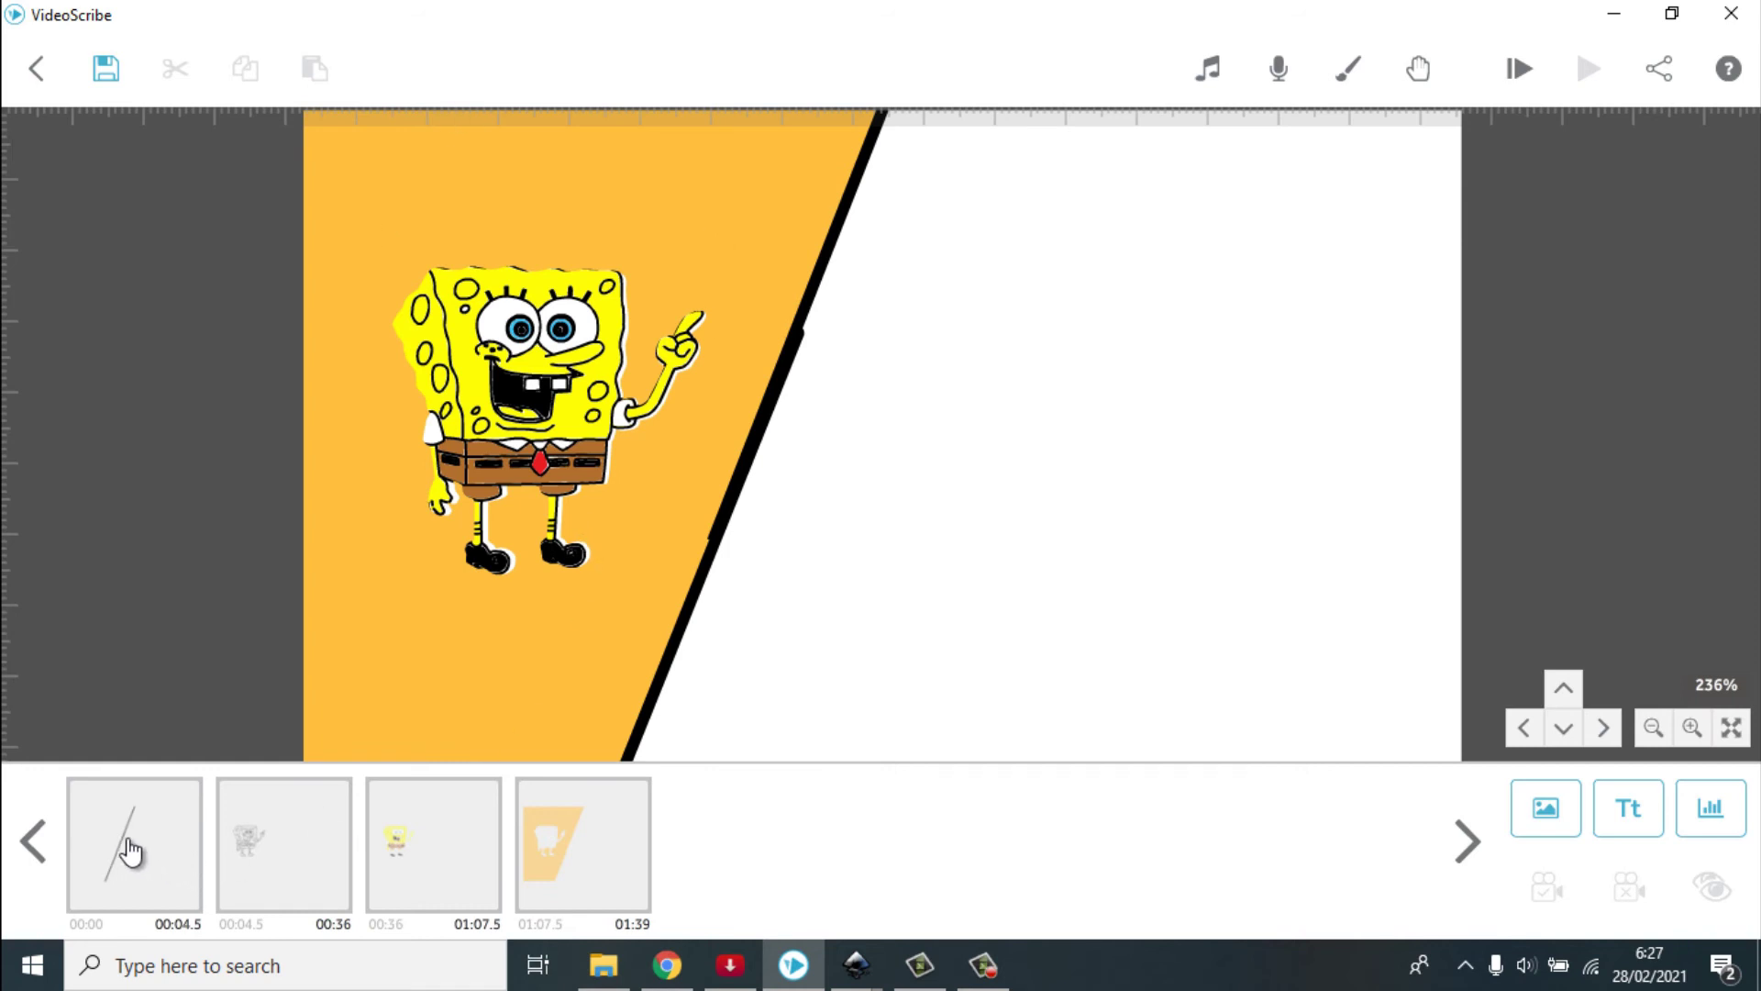
{"action": "left_click", "coordinate": [155, 853]}
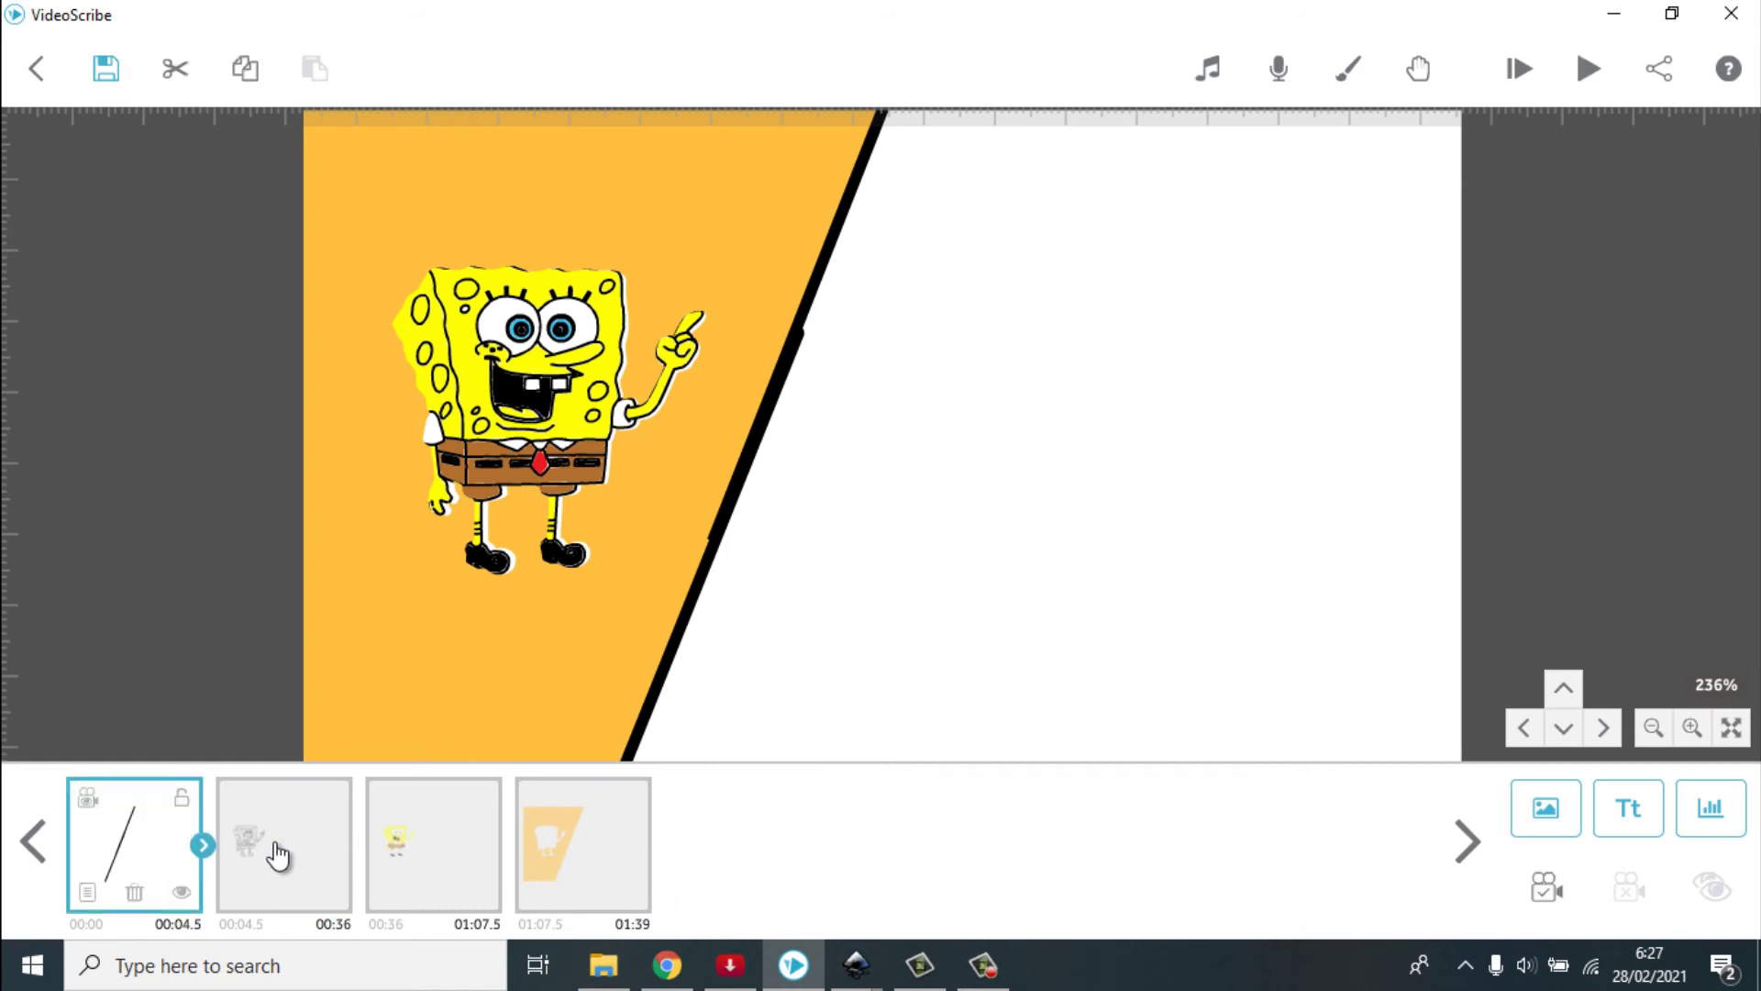
{"action": "left_click", "coordinate": [1541, 908]}
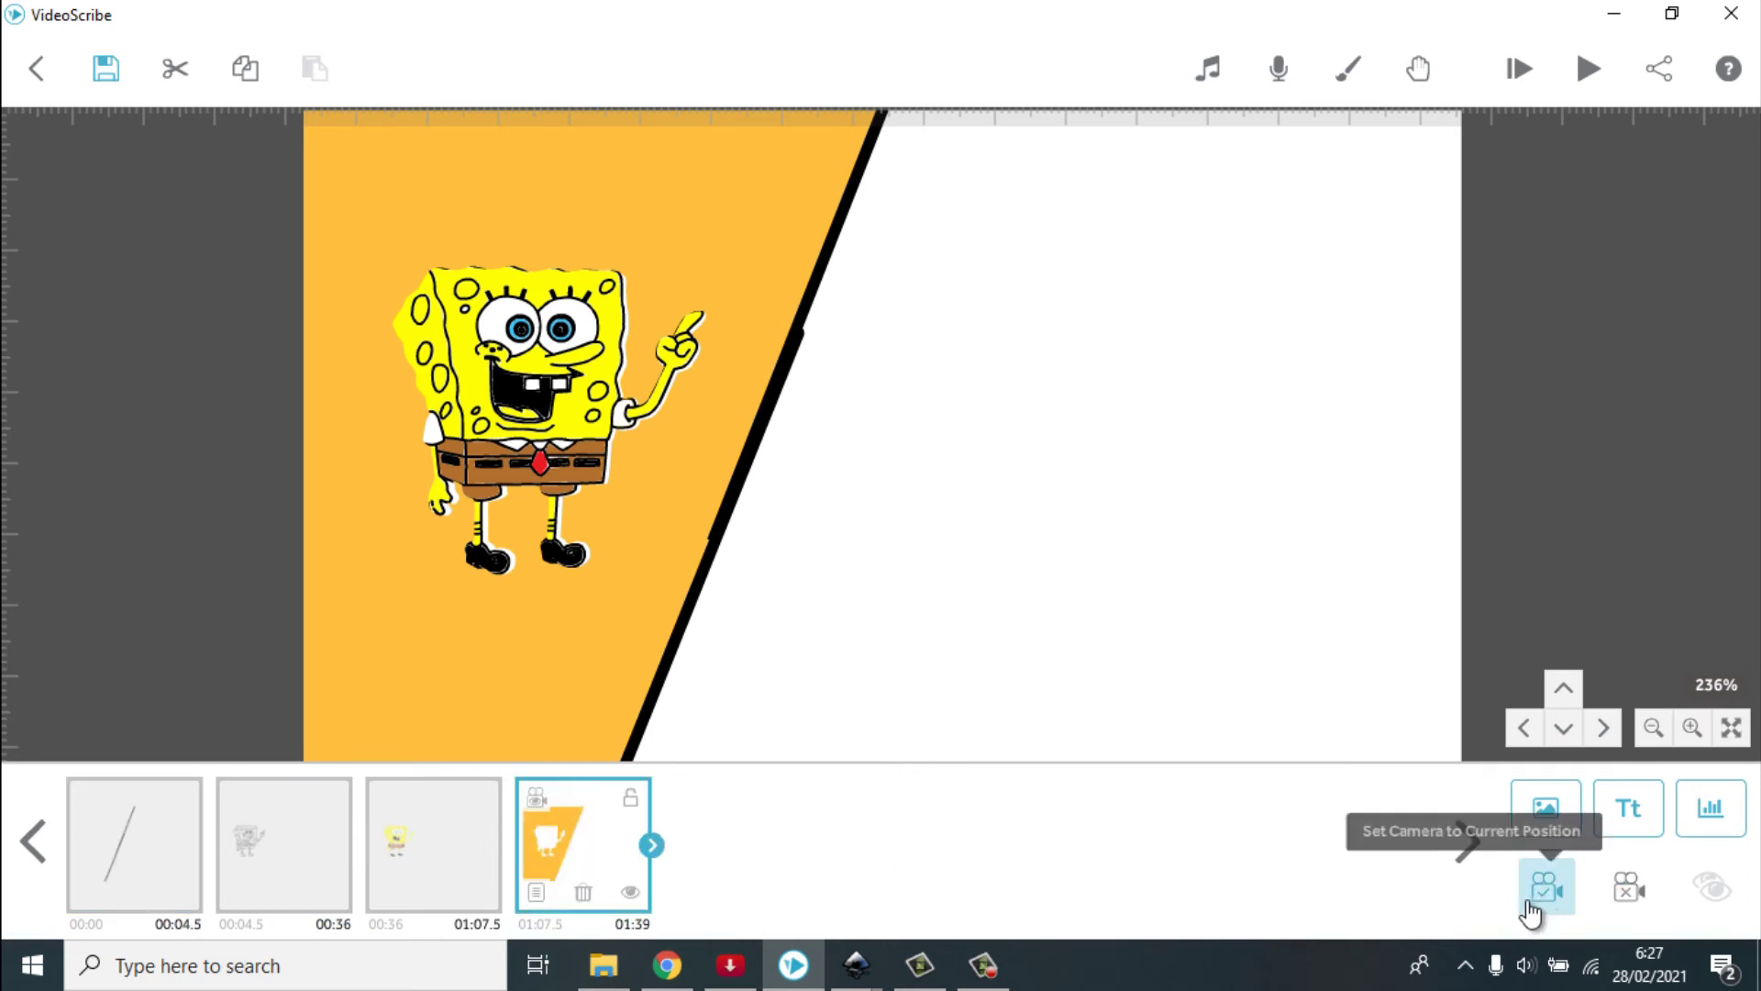
Set the diagonal line element to a 1 s animate and 0.5 s transition time, drawn by the hand holding an orange pencil
{"action": "left_click", "coordinate": [122, 849]}
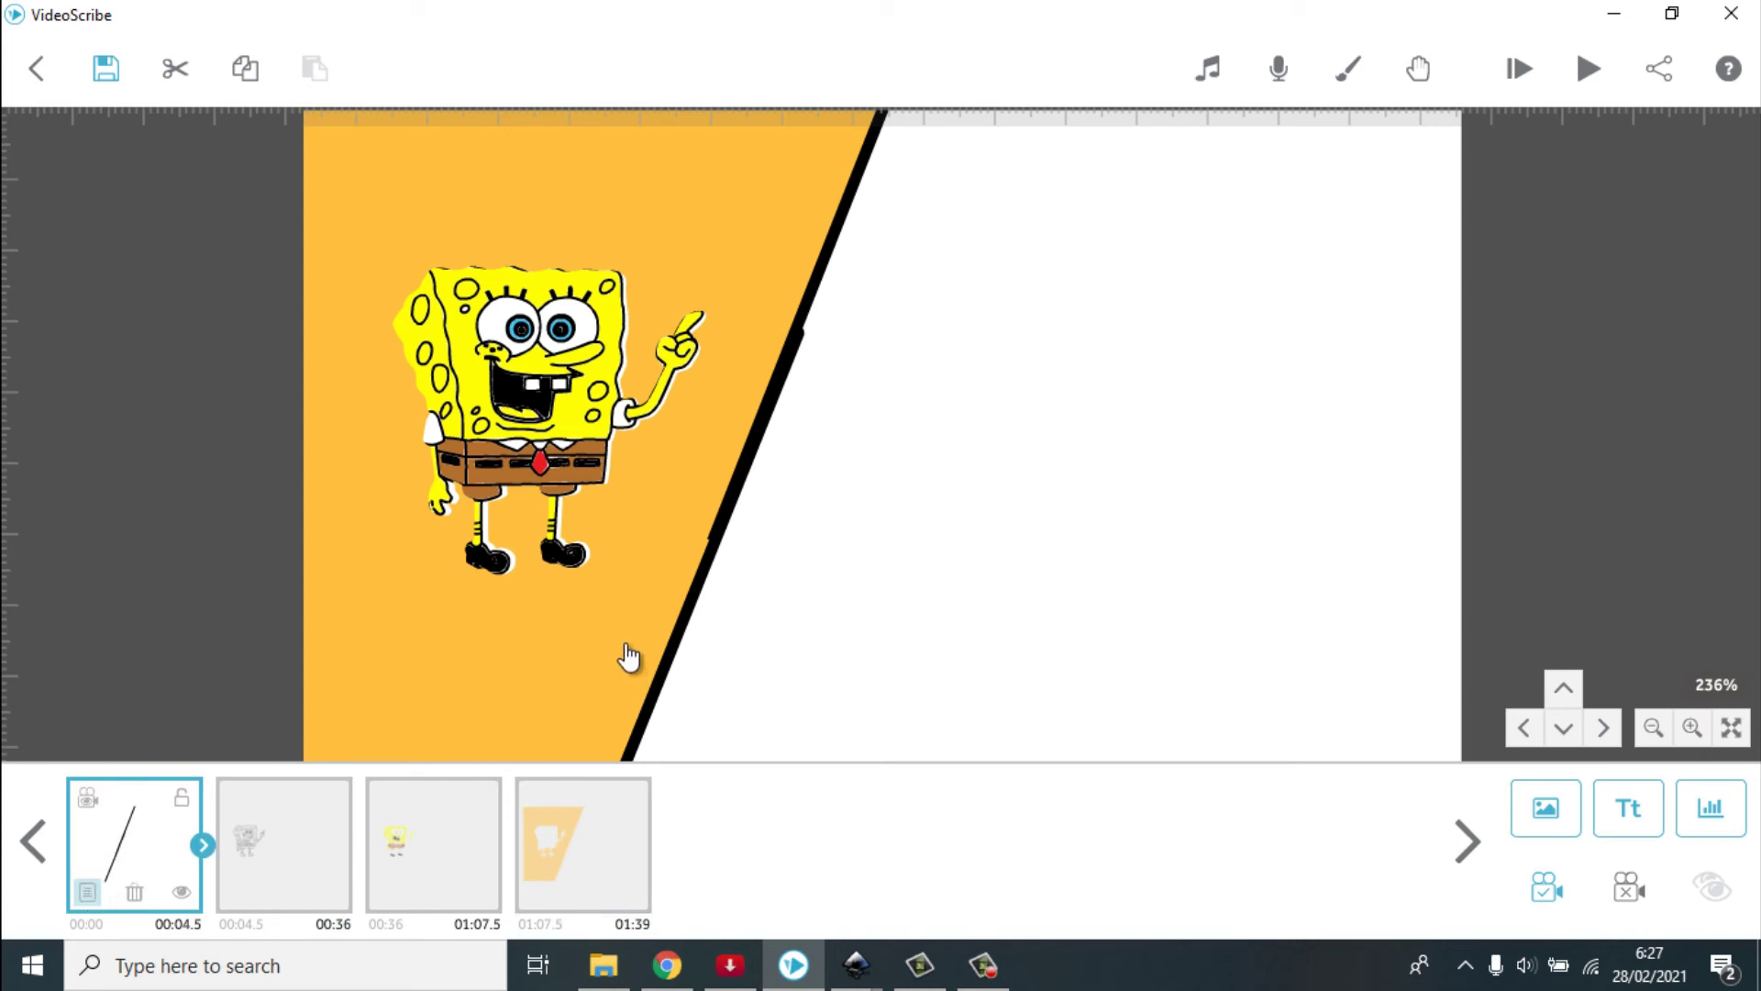
{"action": "double_click", "coordinate": [629, 656]}
{"action": "left_click", "coordinate": [881, 741]}
{"action": "type", "text": "1"}
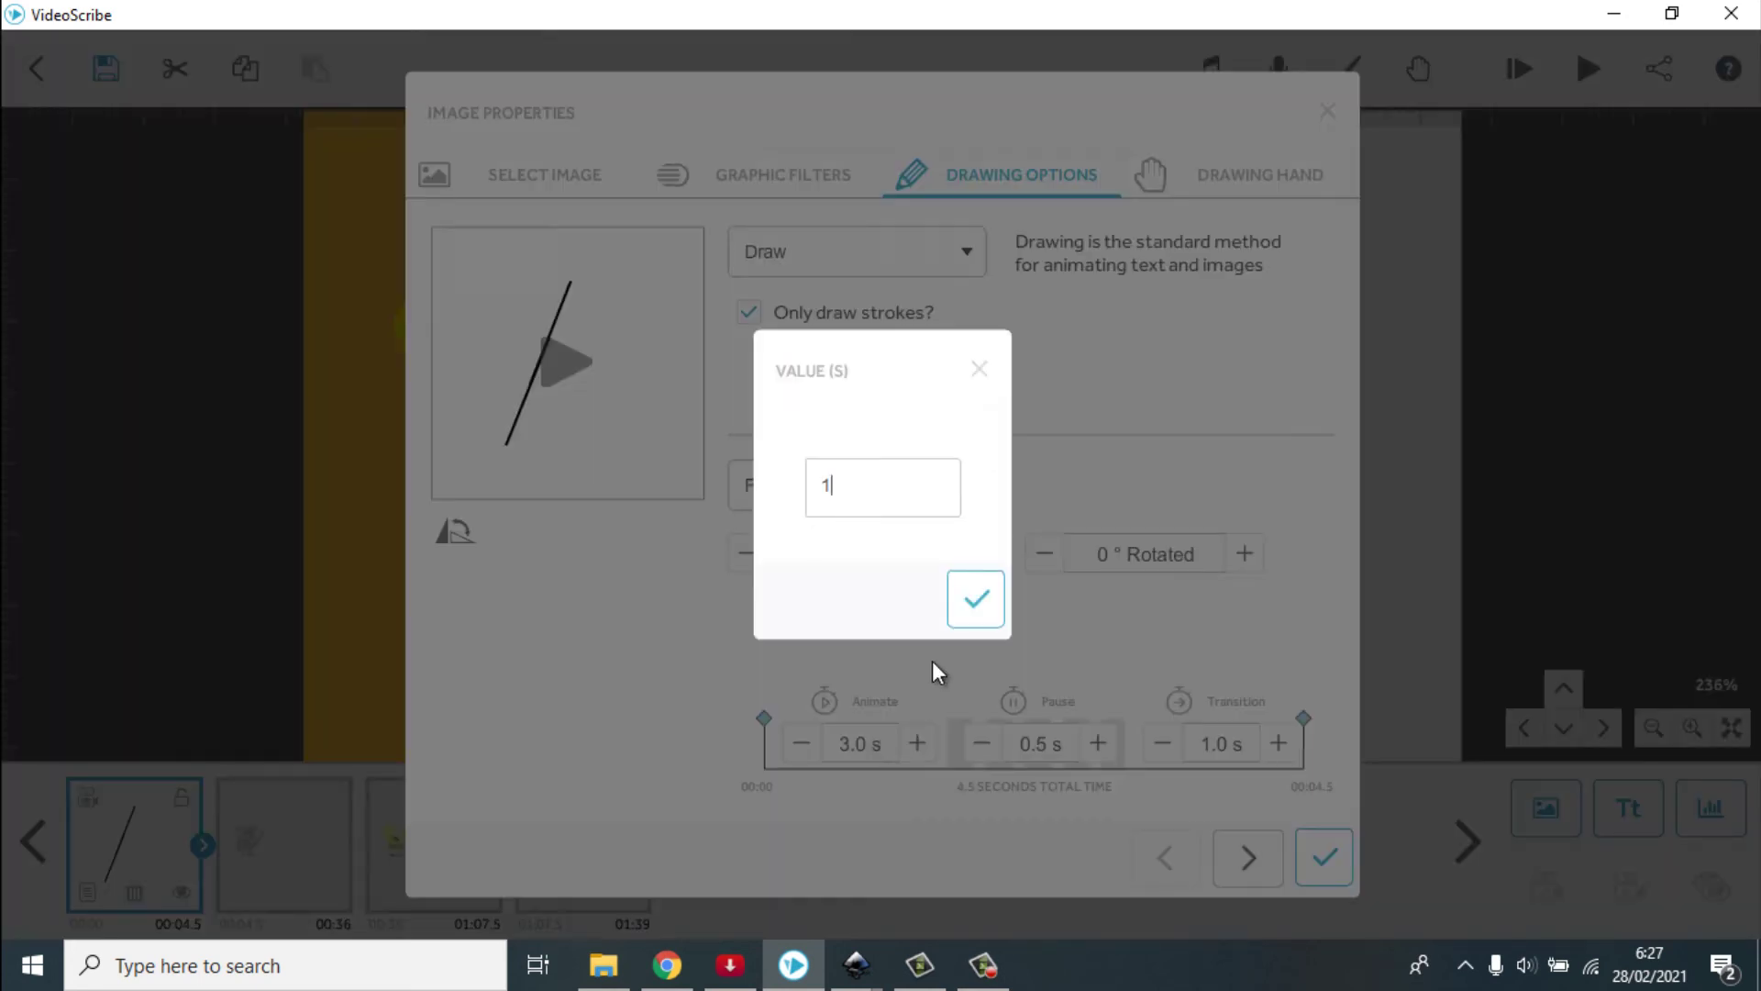
{"action": "key", "text": "Return"}
{"action": "left_click", "coordinate": [1162, 743]}
{"action": "left_click", "coordinate": [1226, 198]}
{"action": "left_click", "coordinate": [1067, 639]}
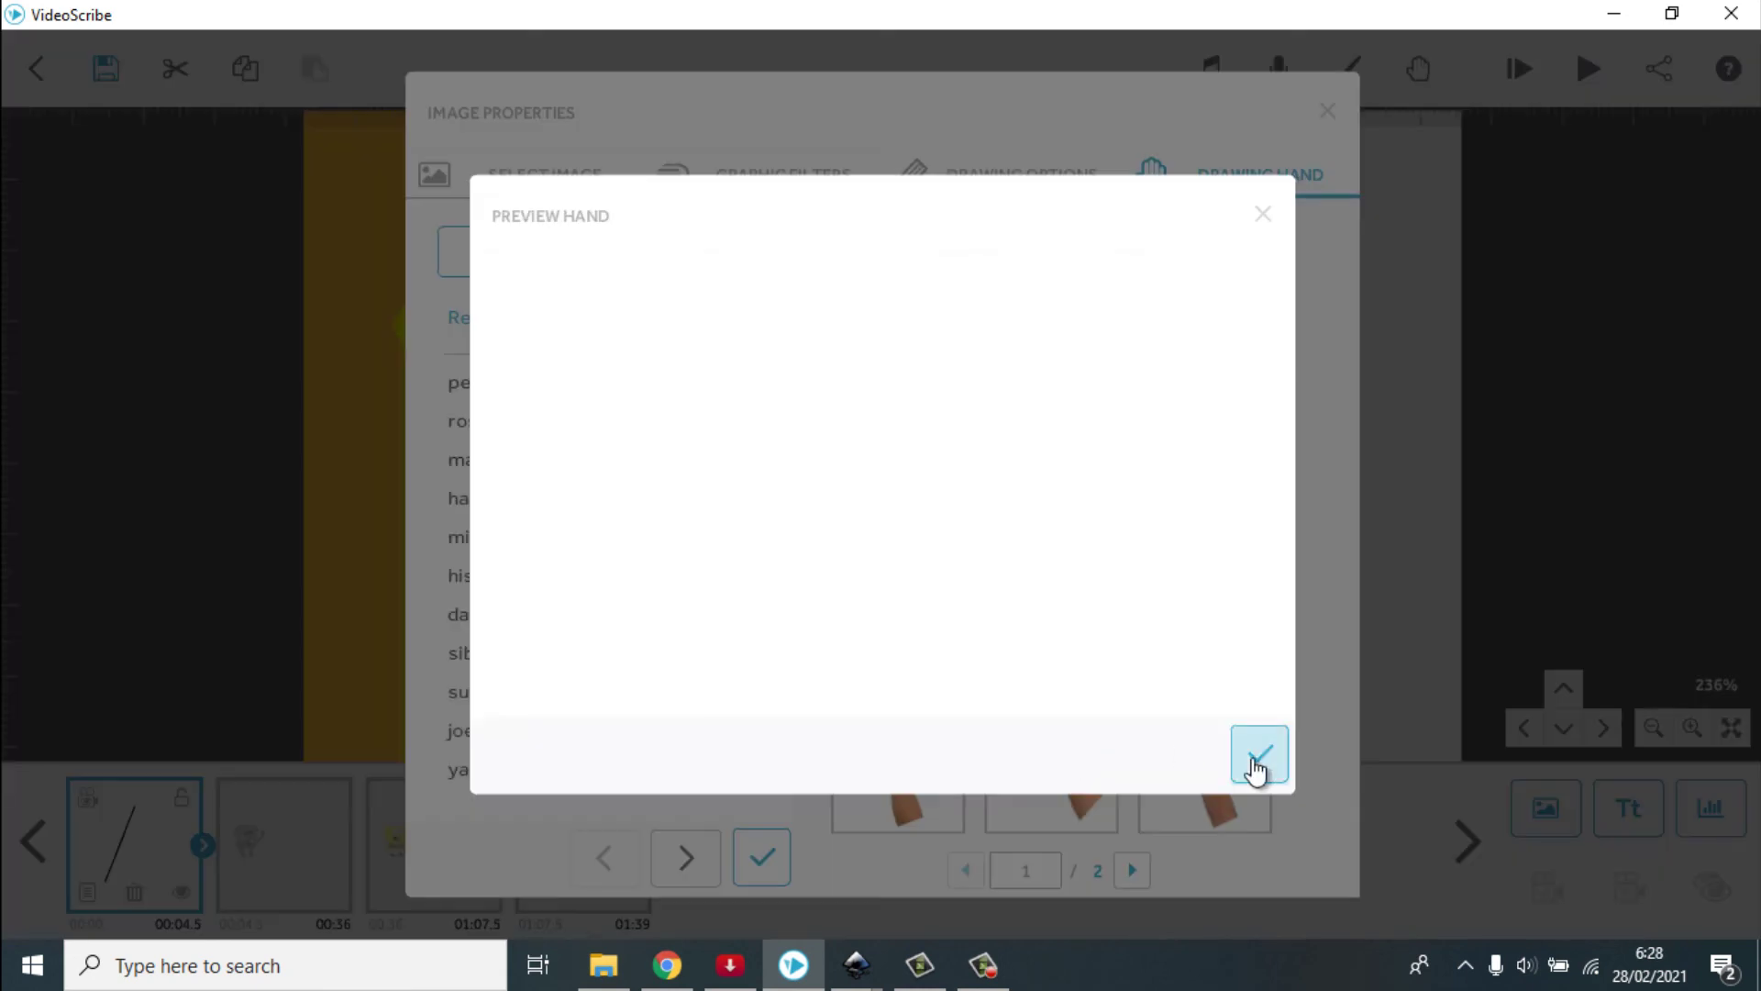
{"action": "left_click", "coordinate": [1254, 761]}
{"action": "left_click", "coordinate": [761, 856]}
Set the black outline element to a 3 s animate and 0.5 s transition time, drawn by the hand holding an orange pencil
{"action": "left_click", "coordinate": [326, 855]}
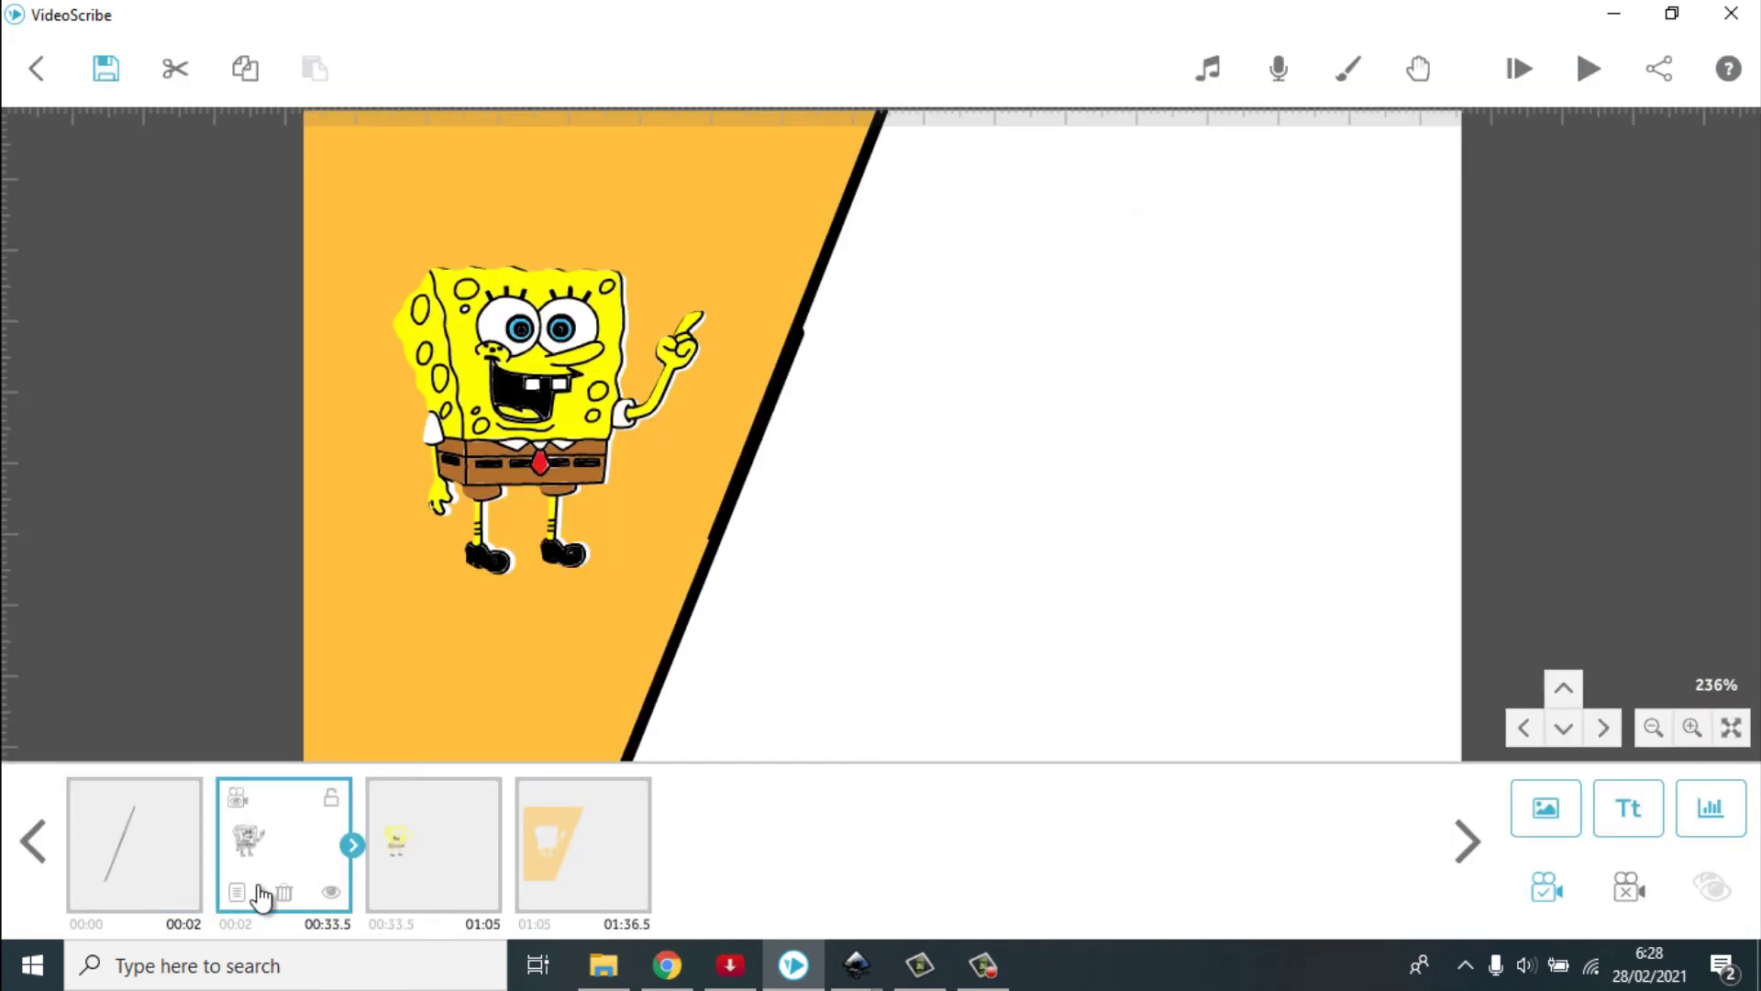
{"action": "left_click", "coordinate": [240, 892]}
{"action": "left_click", "coordinate": [872, 748]}
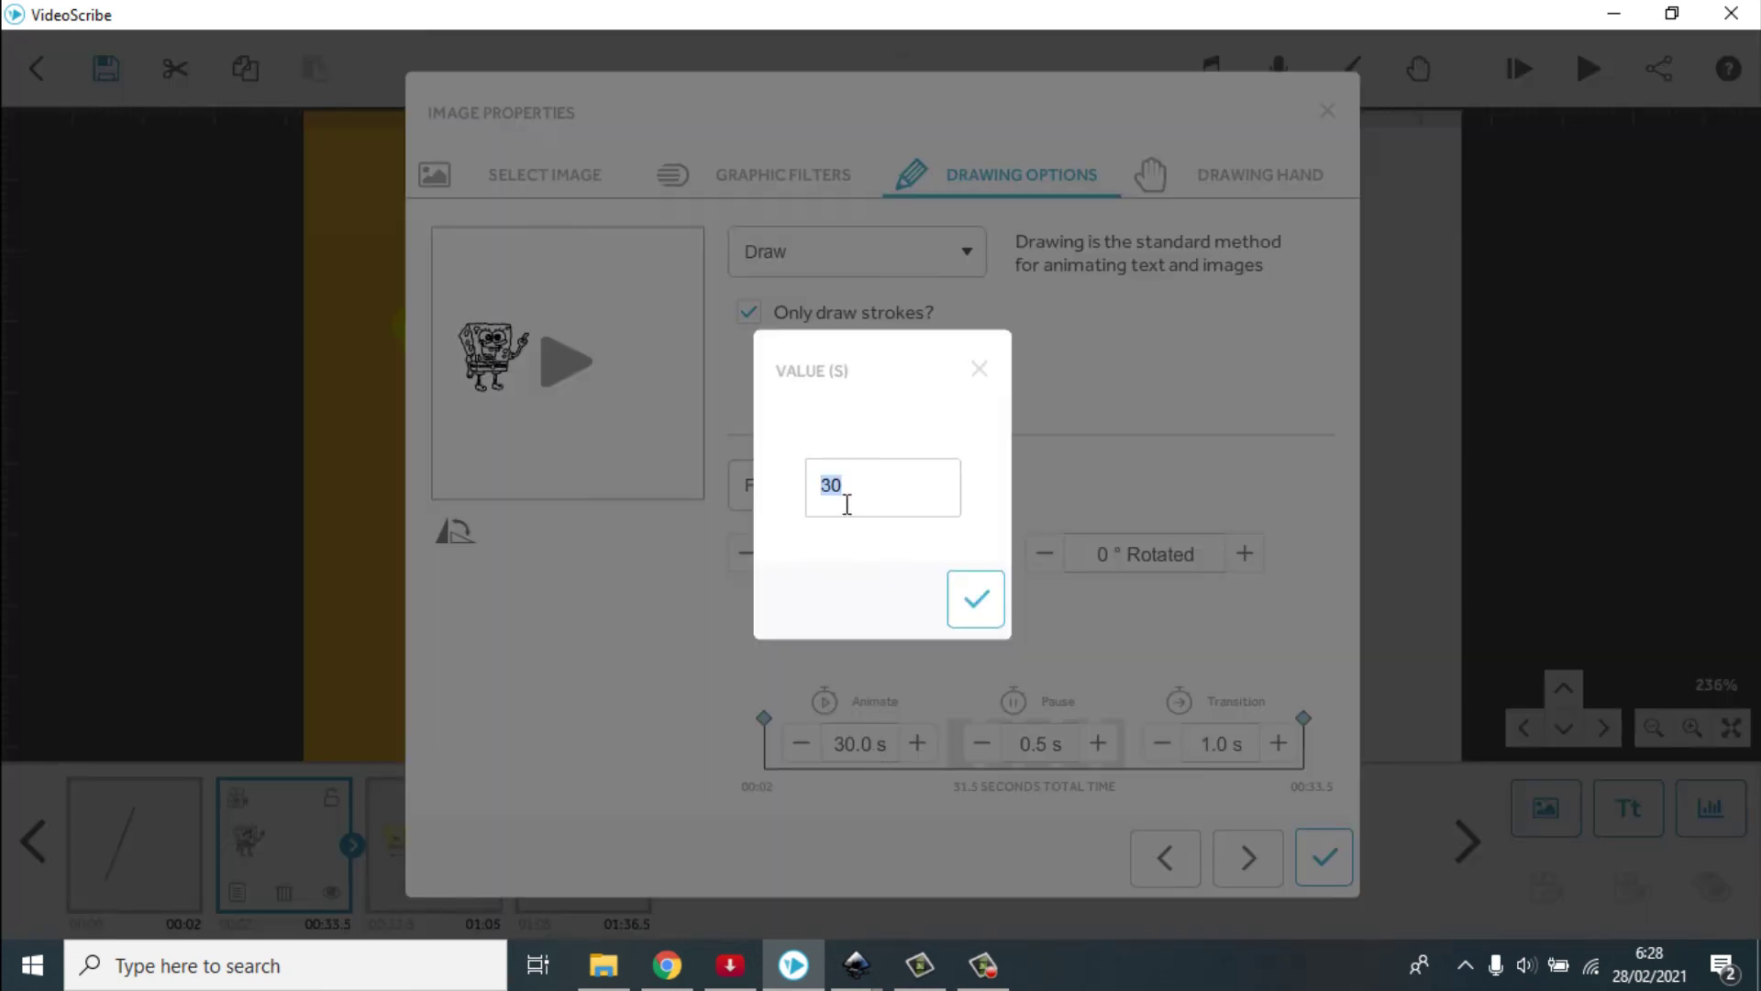
{"action": "type", "text": "3"}
{"action": "left_click", "coordinate": [976, 598]}
{"action": "left_click", "coordinate": [1162, 743]}
{"action": "left_click", "coordinate": [1230, 179]}
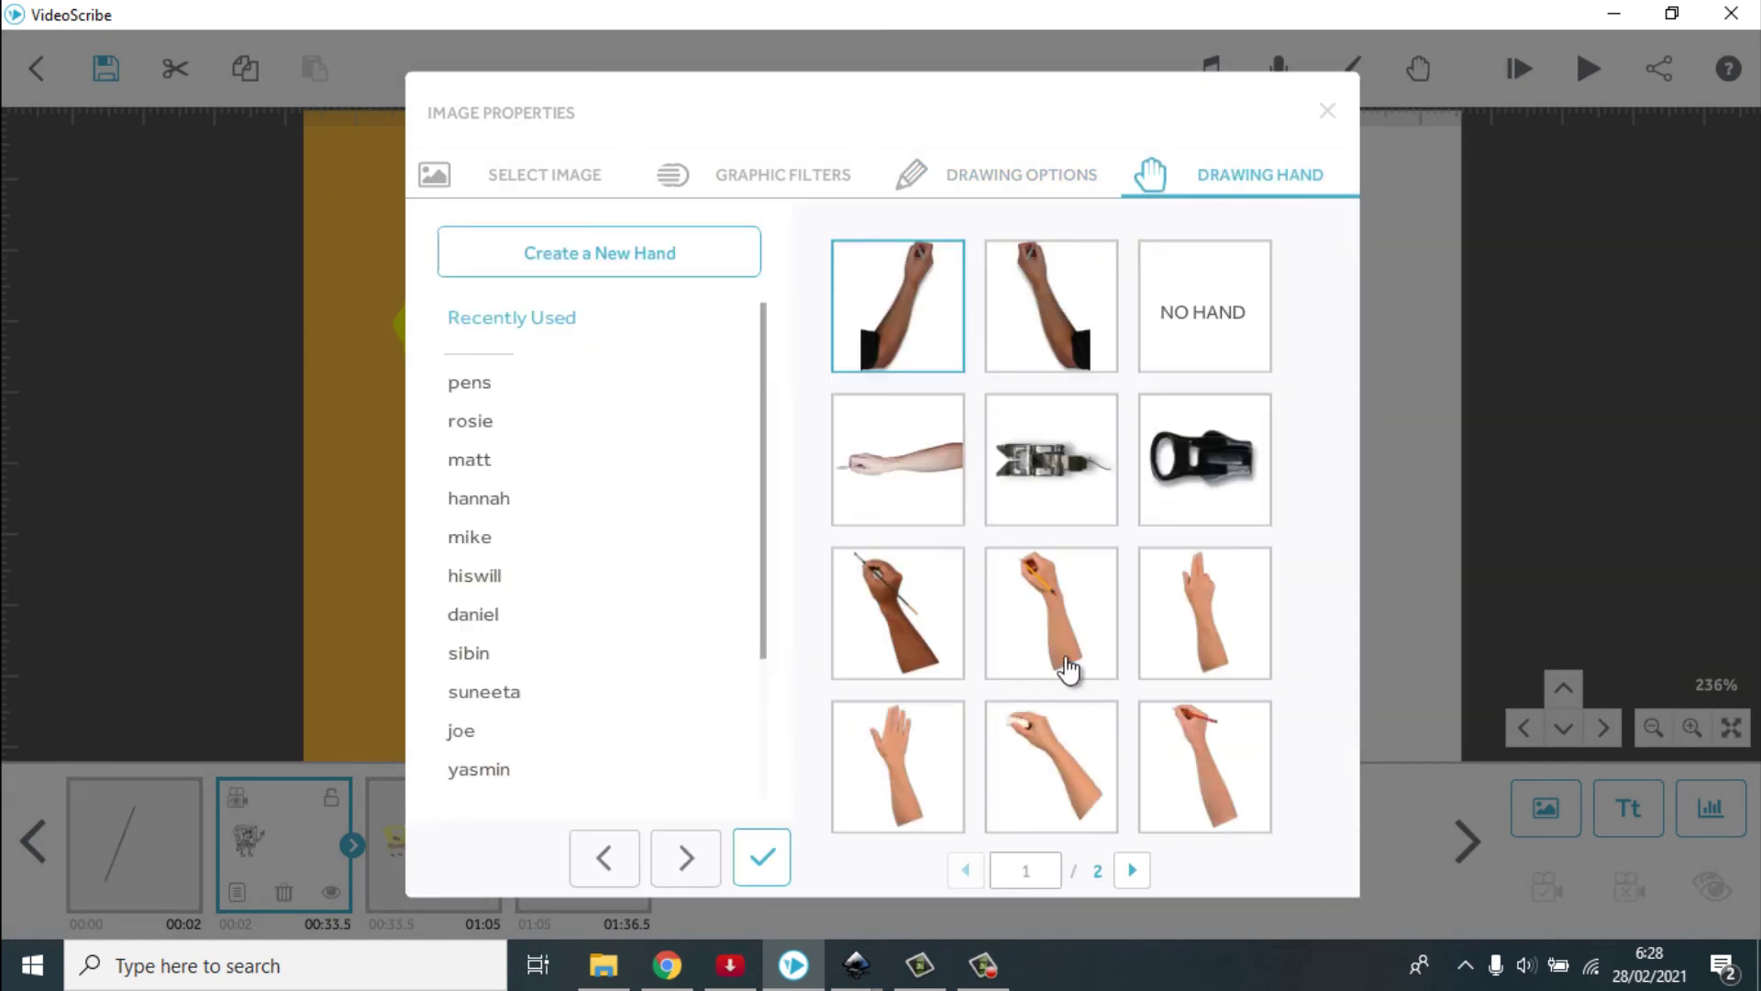
{"action": "left_click", "coordinate": [1067, 670]}
{"action": "left_click", "coordinate": [1257, 750]}
{"action": "left_click", "coordinate": [761, 856]}
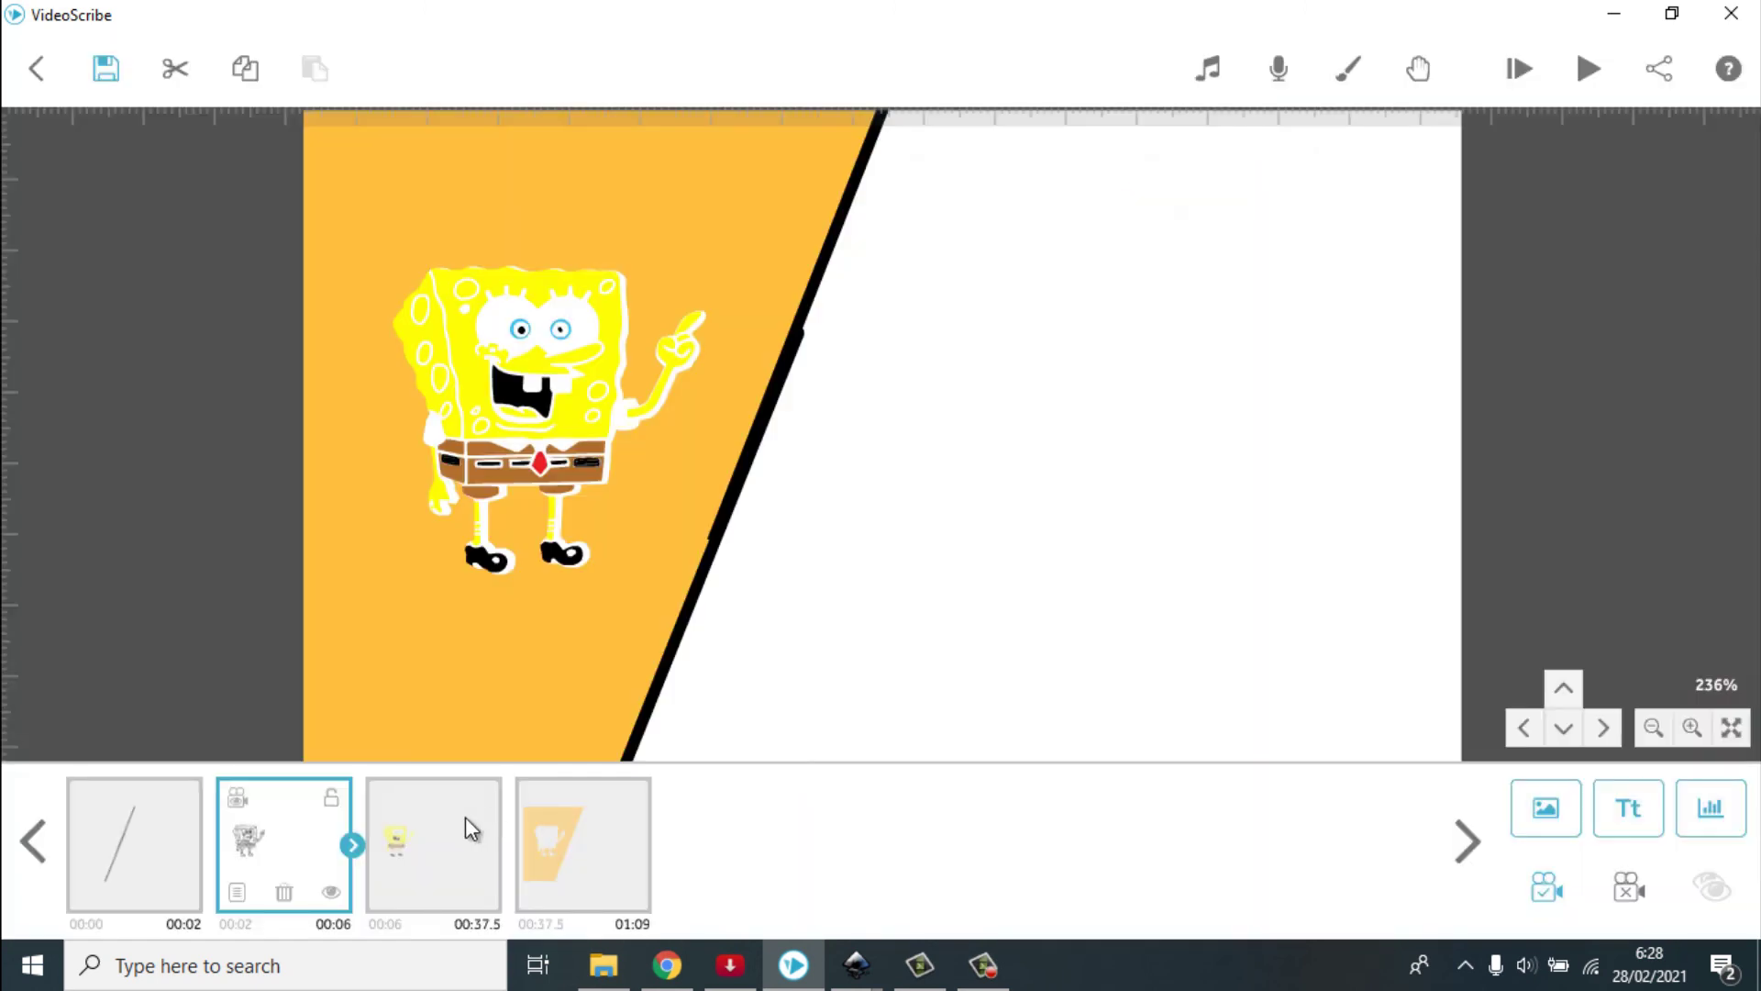
Set the yellow colour-fill element to a 3 s animate and 0.5 s transition time, drawn with No Hand
{"action": "left_click", "coordinate": [454, 830]}
{"action": "left_click", "coordinate": [386, 891]}
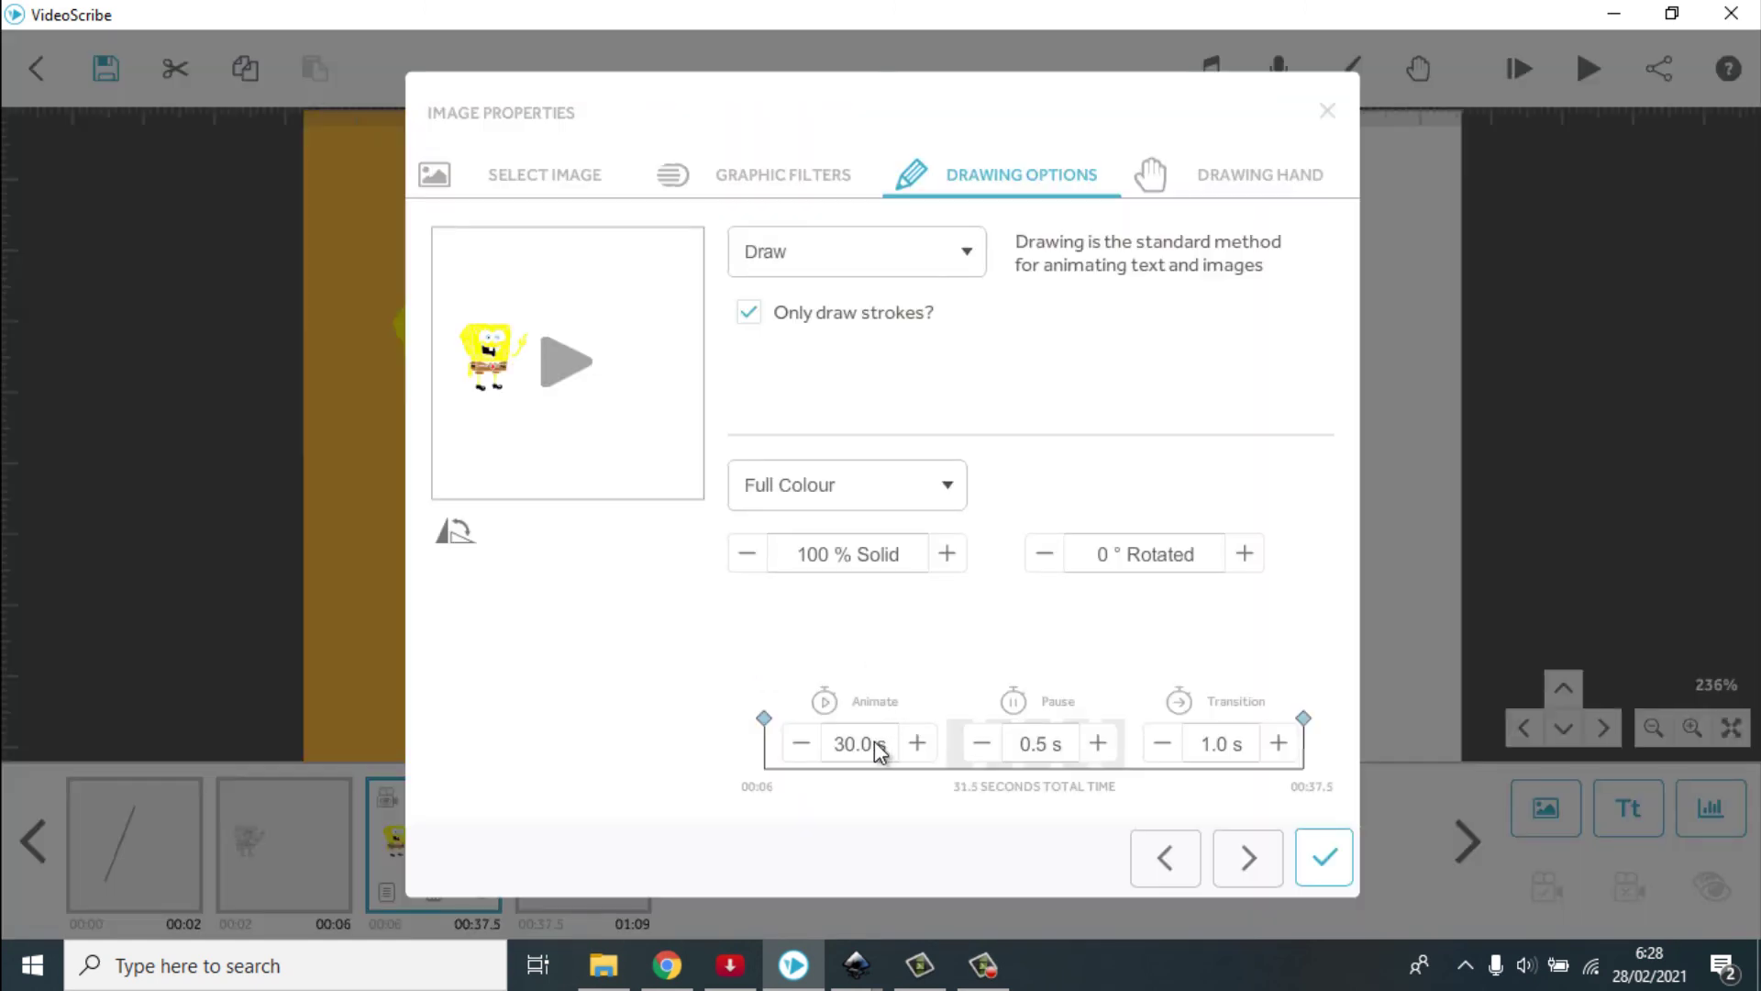
{"action": "left_click", "coordinate": [879, 752]}
{"action": "type", "text": "30"}
{"action": "left_click", "coordinate": [975, 598]}
{"action": "left_click", "coordinate": [1162, 743]}
{"action": "left_click", "coordinate": [1240, 188]}
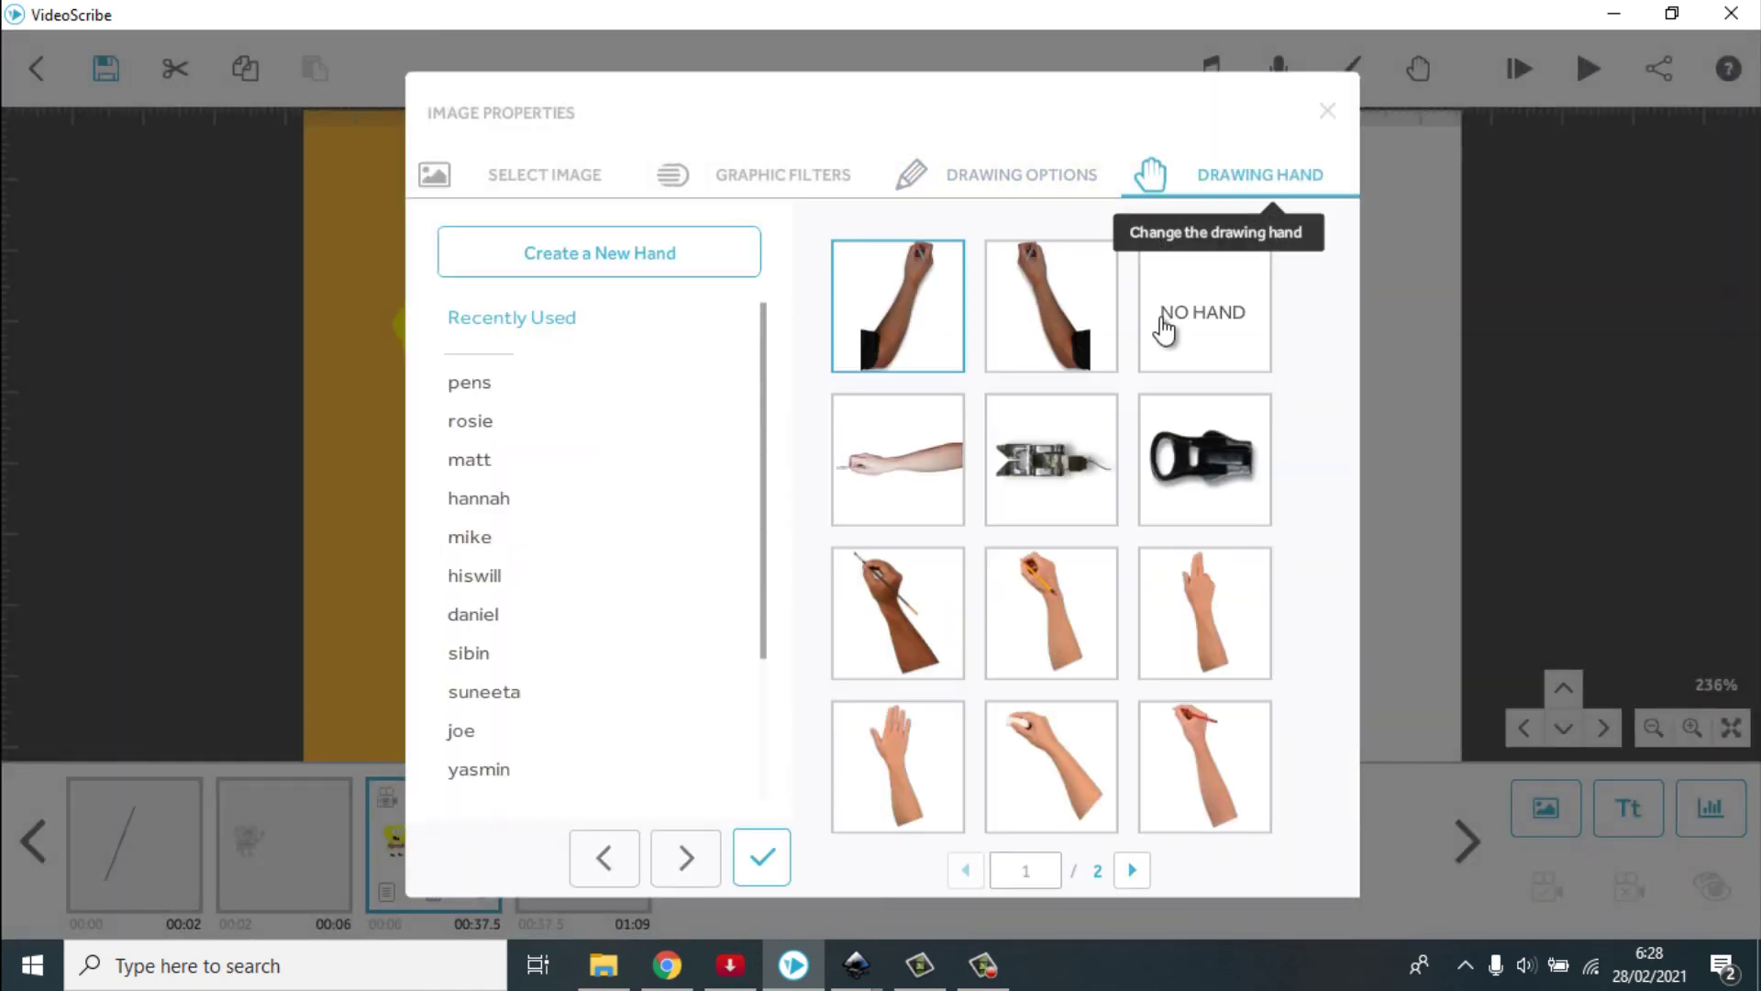
{"action": "left_click", "coordinate": [1165, 328]}
{"action": "left_click", "coordinate": [1258, 750]}
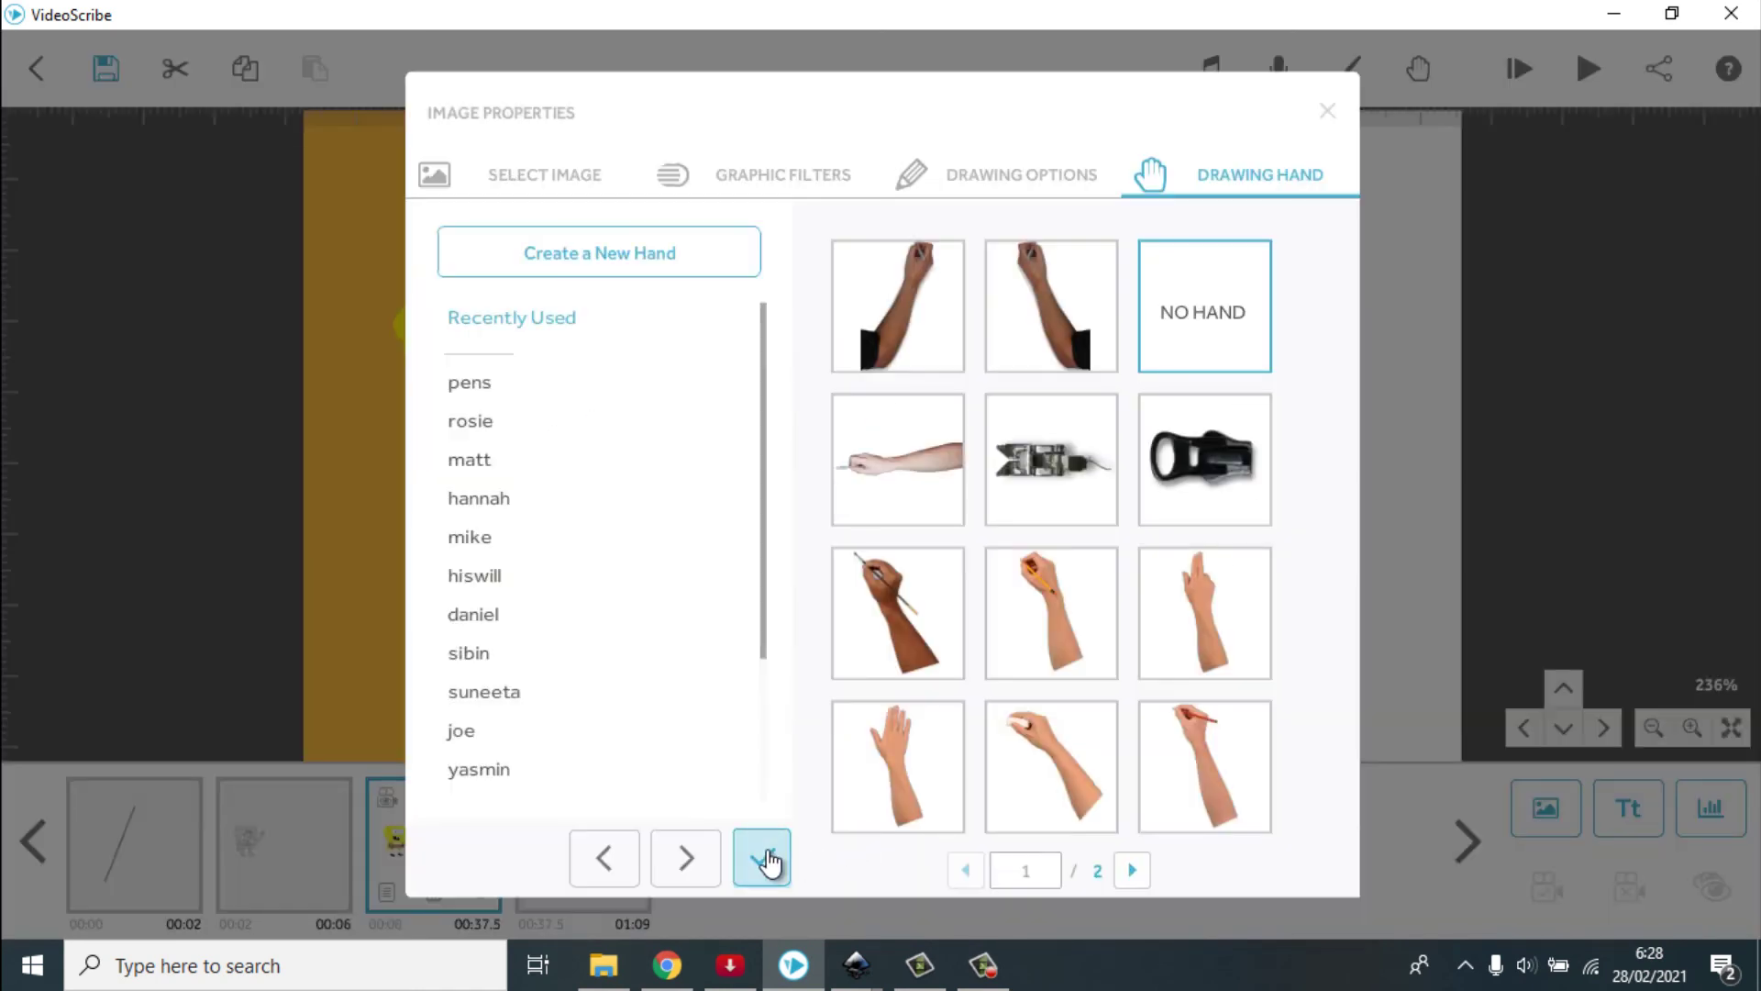
{"action": "left_click", "coordinate": [763, 857]}
Set the orange background element to No Hand, with a 2 s animate and 0.5 s transition time
{"action": "left_click", "coordinate": [587, 835]}
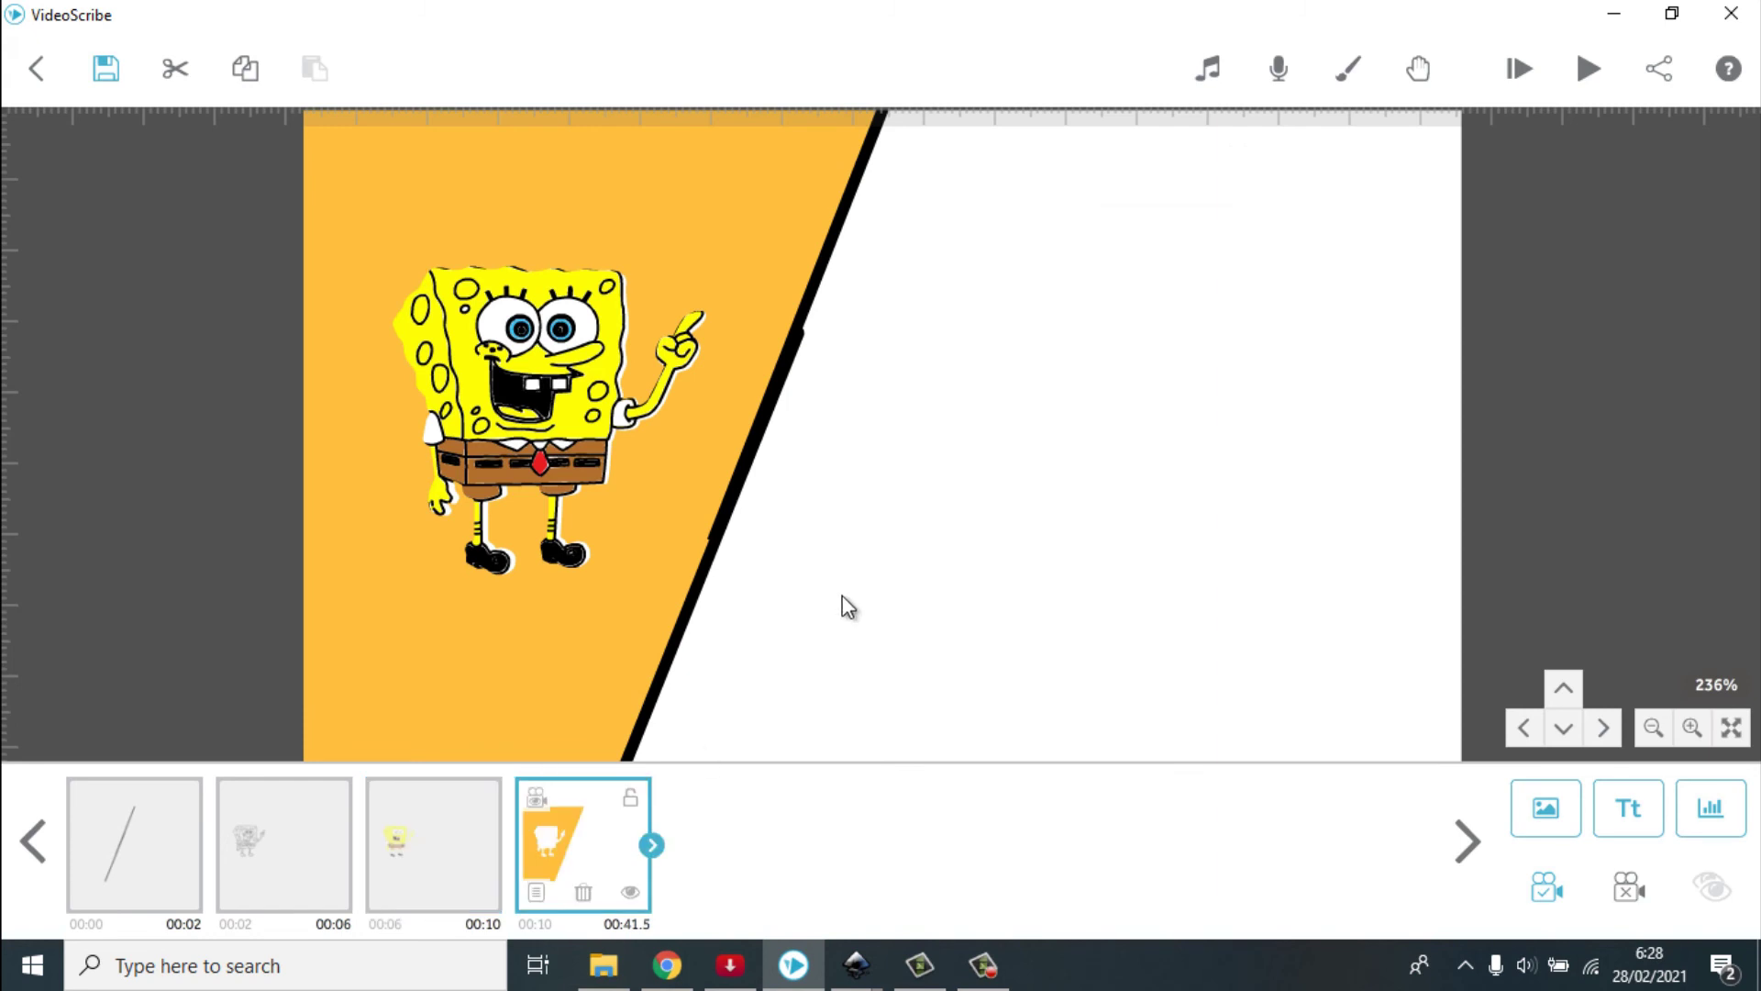
{"action": "left_click", "coordinate": [537, 892]}
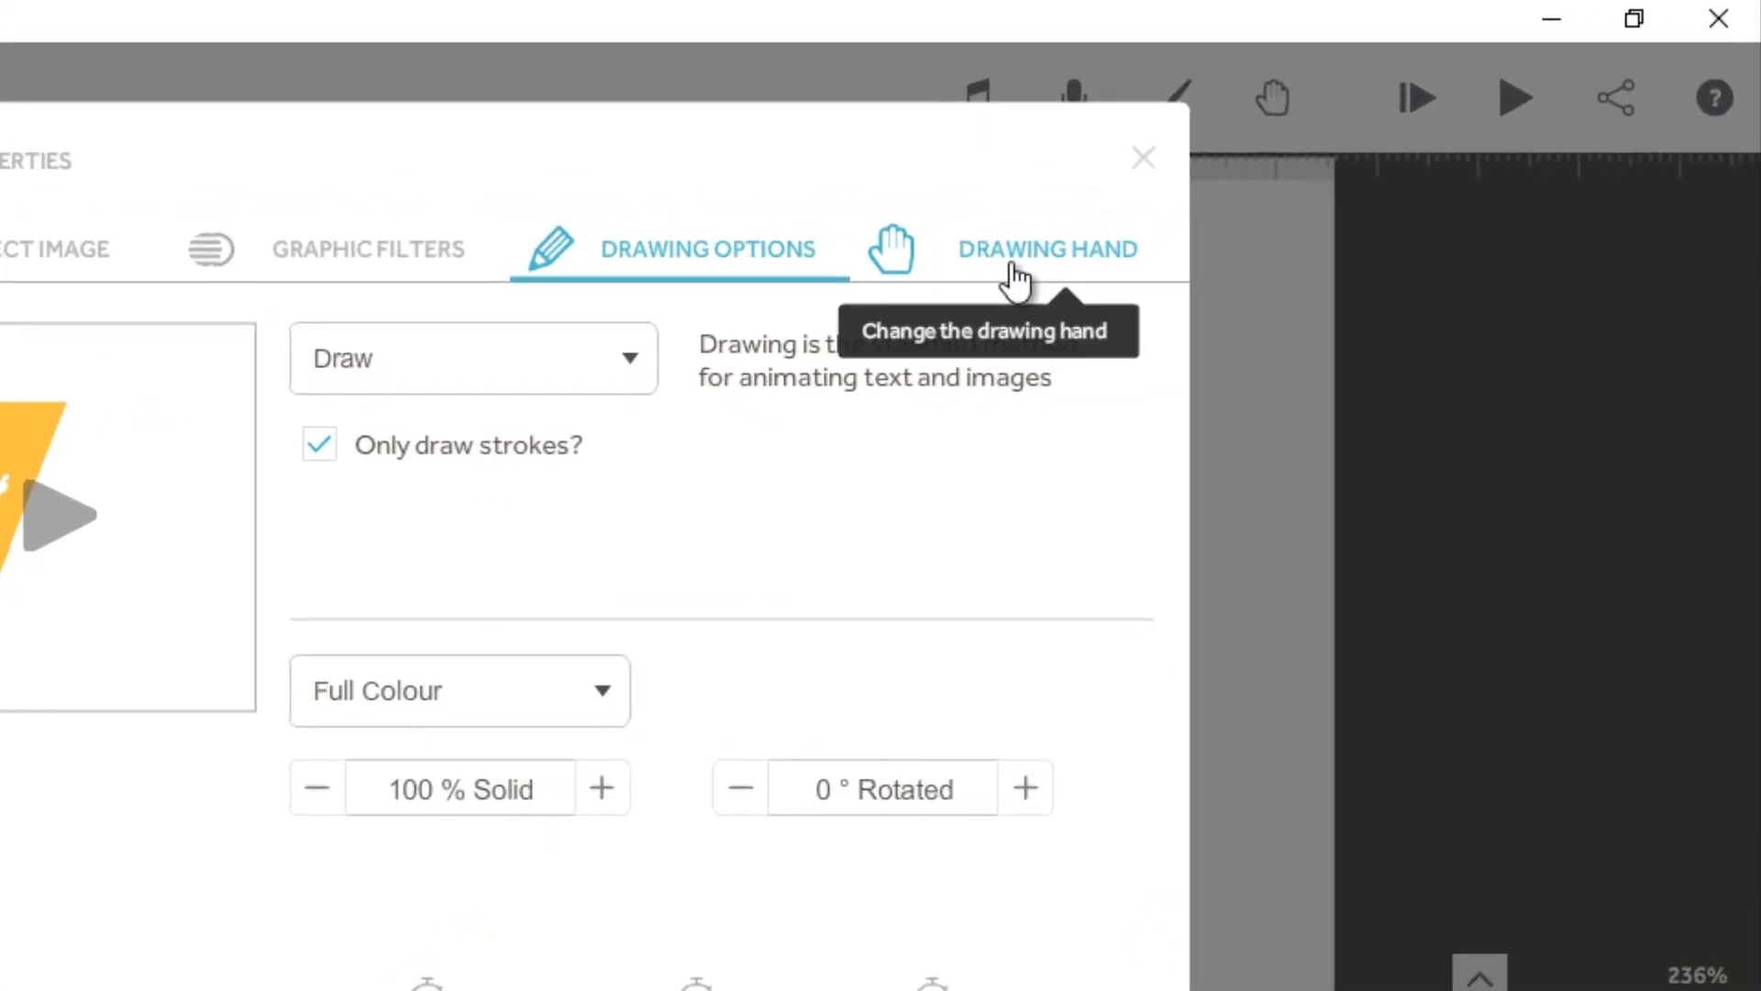
{"action": "left_click", "coordinate": [1017, 280]}
{"action": "left_click", "coordinate": [990, 464]}
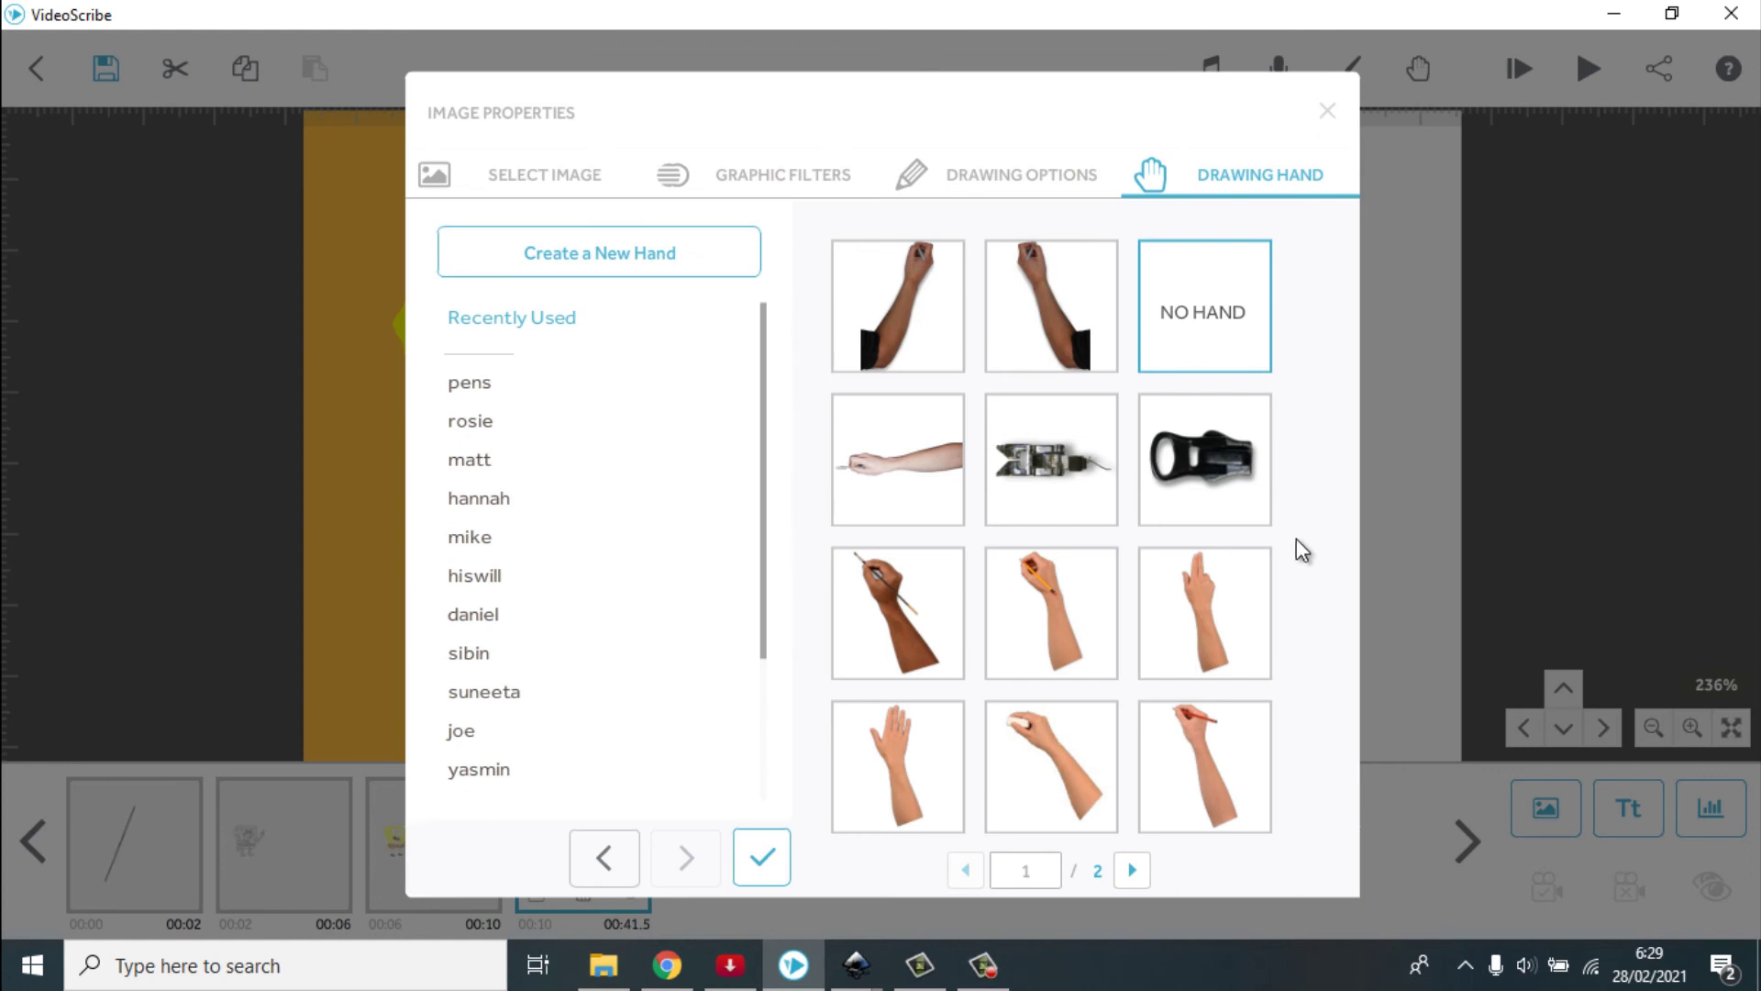
{"action": "left_click", "coordinate": [1009, 176]}
{"action": "left_click", "coordinate": [862, 744]}
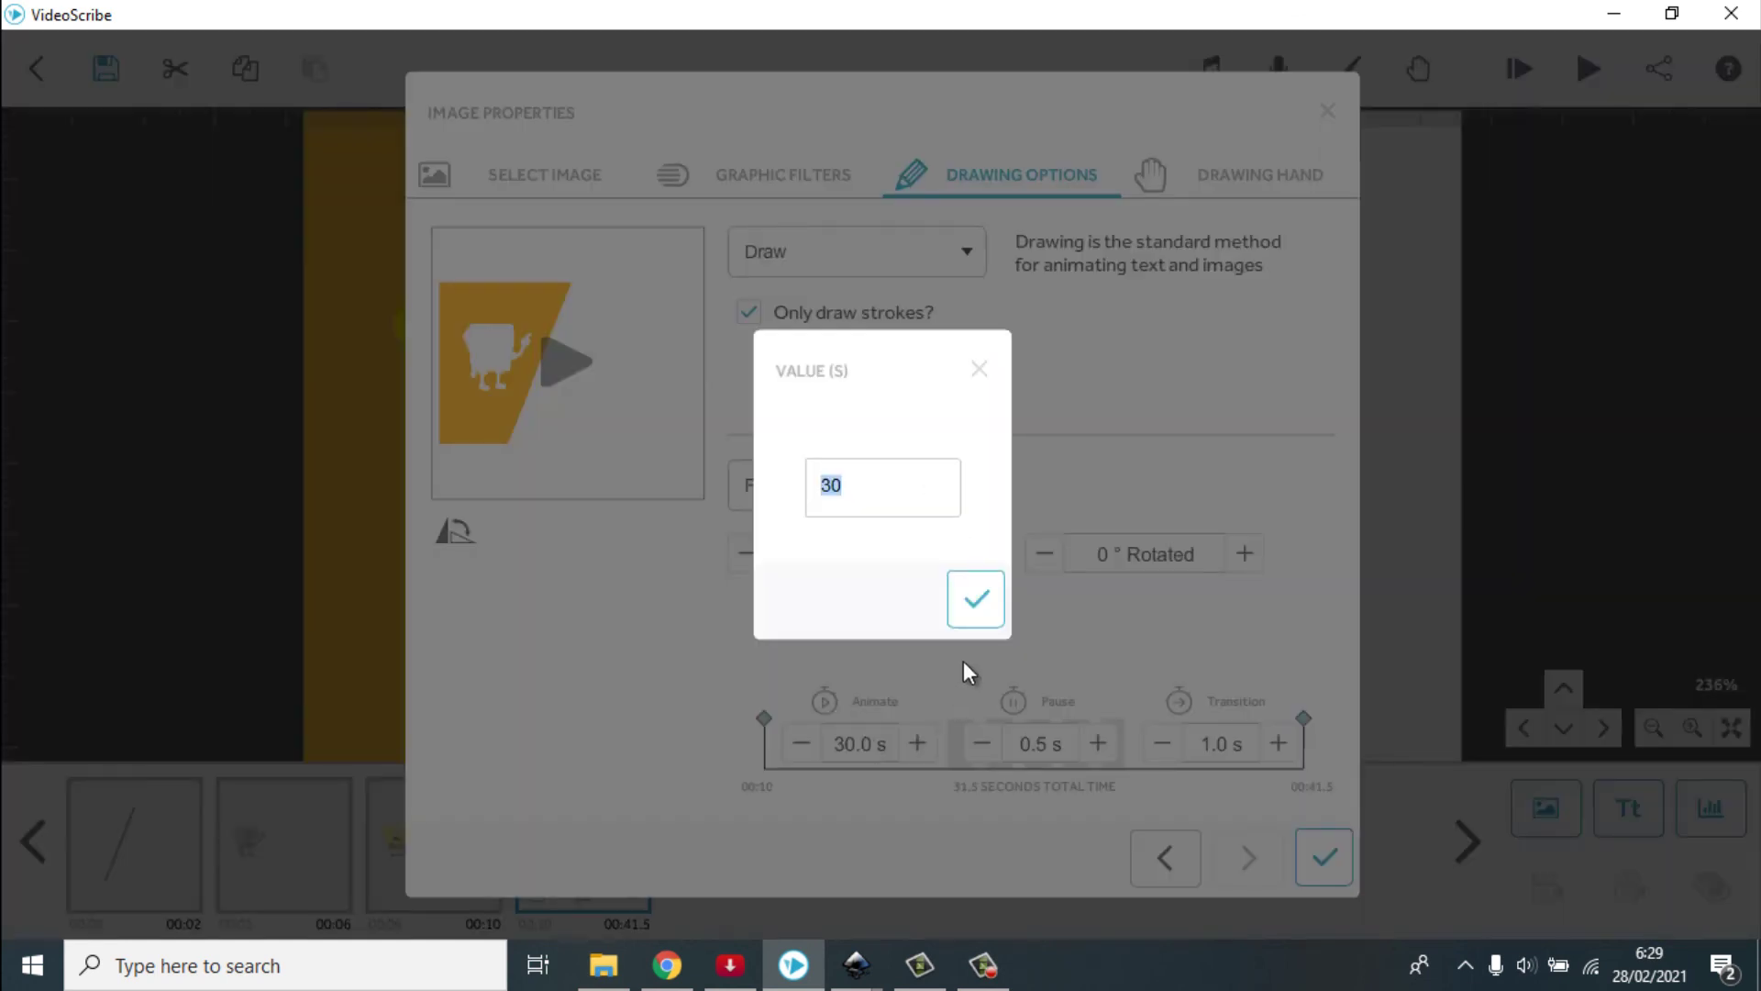
{"action": "type", "text": "2"}
{"action": "left_click", "coordinate": [975, 598]}
{"action": "left_click", "coordinate": [1163, 743]}
{"action": "left_click", "coordinate": [1234, 179]}
{"action": "left_click", "coordinate": [765, 857]}
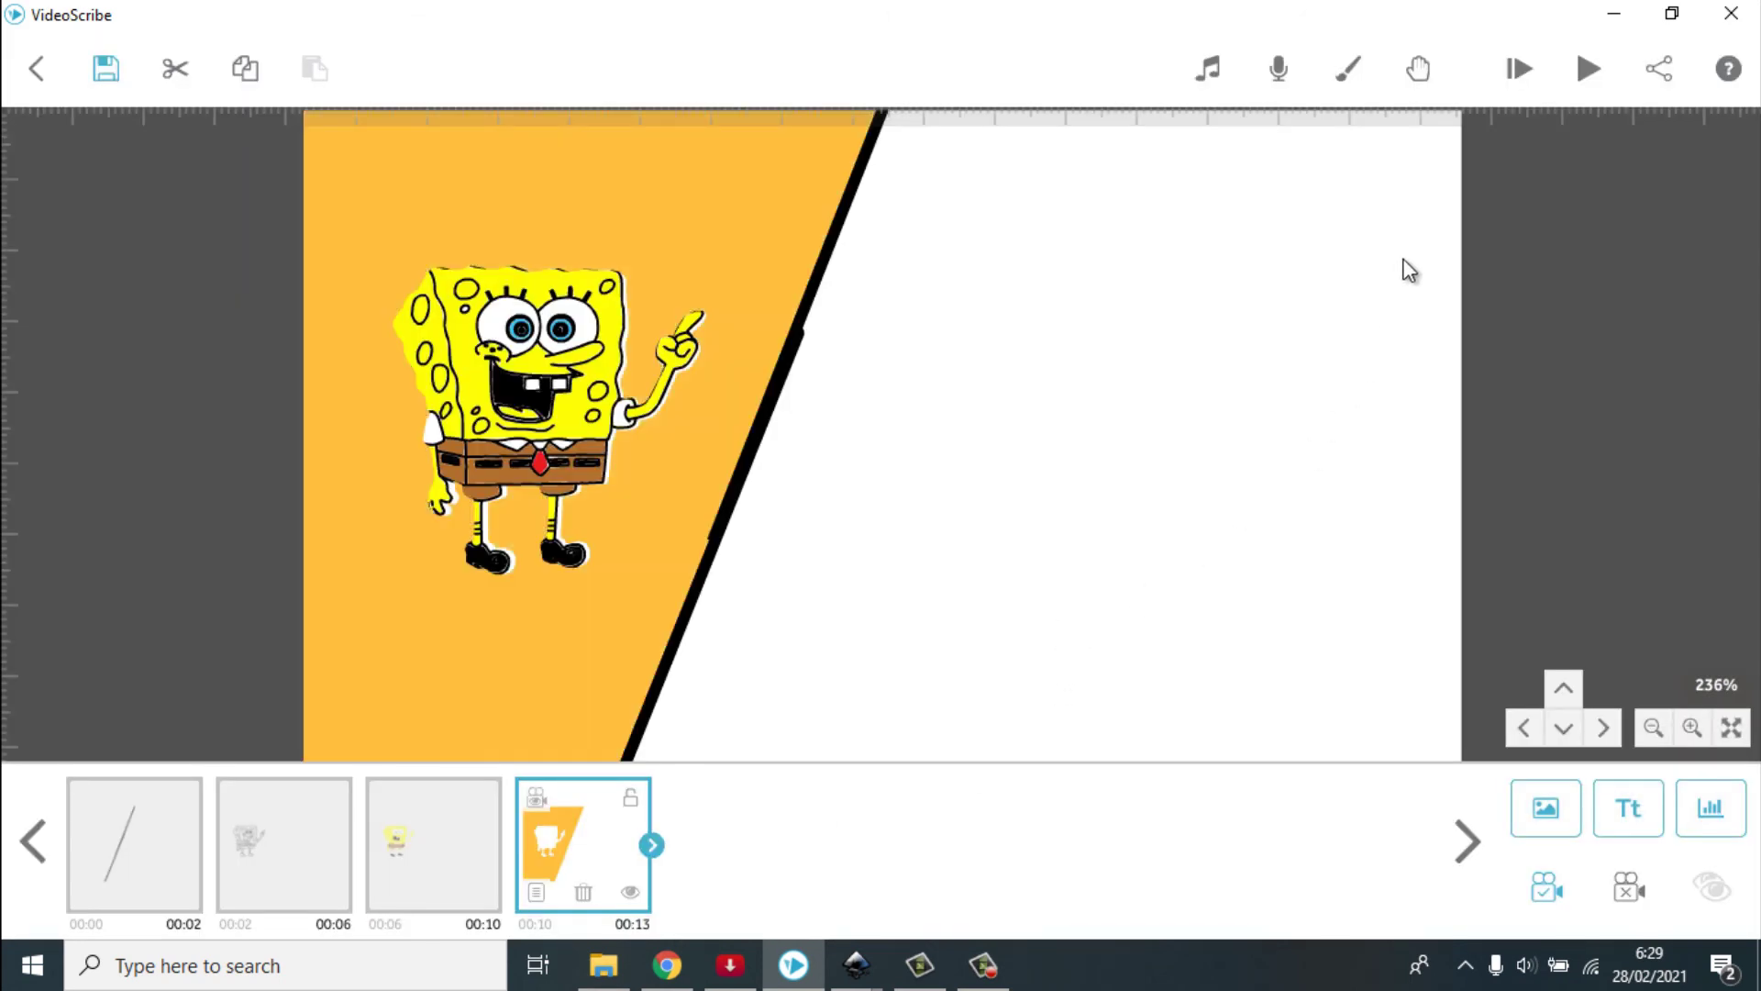
Preview the whole scribe from the start to check the drawing animation, and replay it
{"action": "left_click", "coordinate": [1527, 84]}
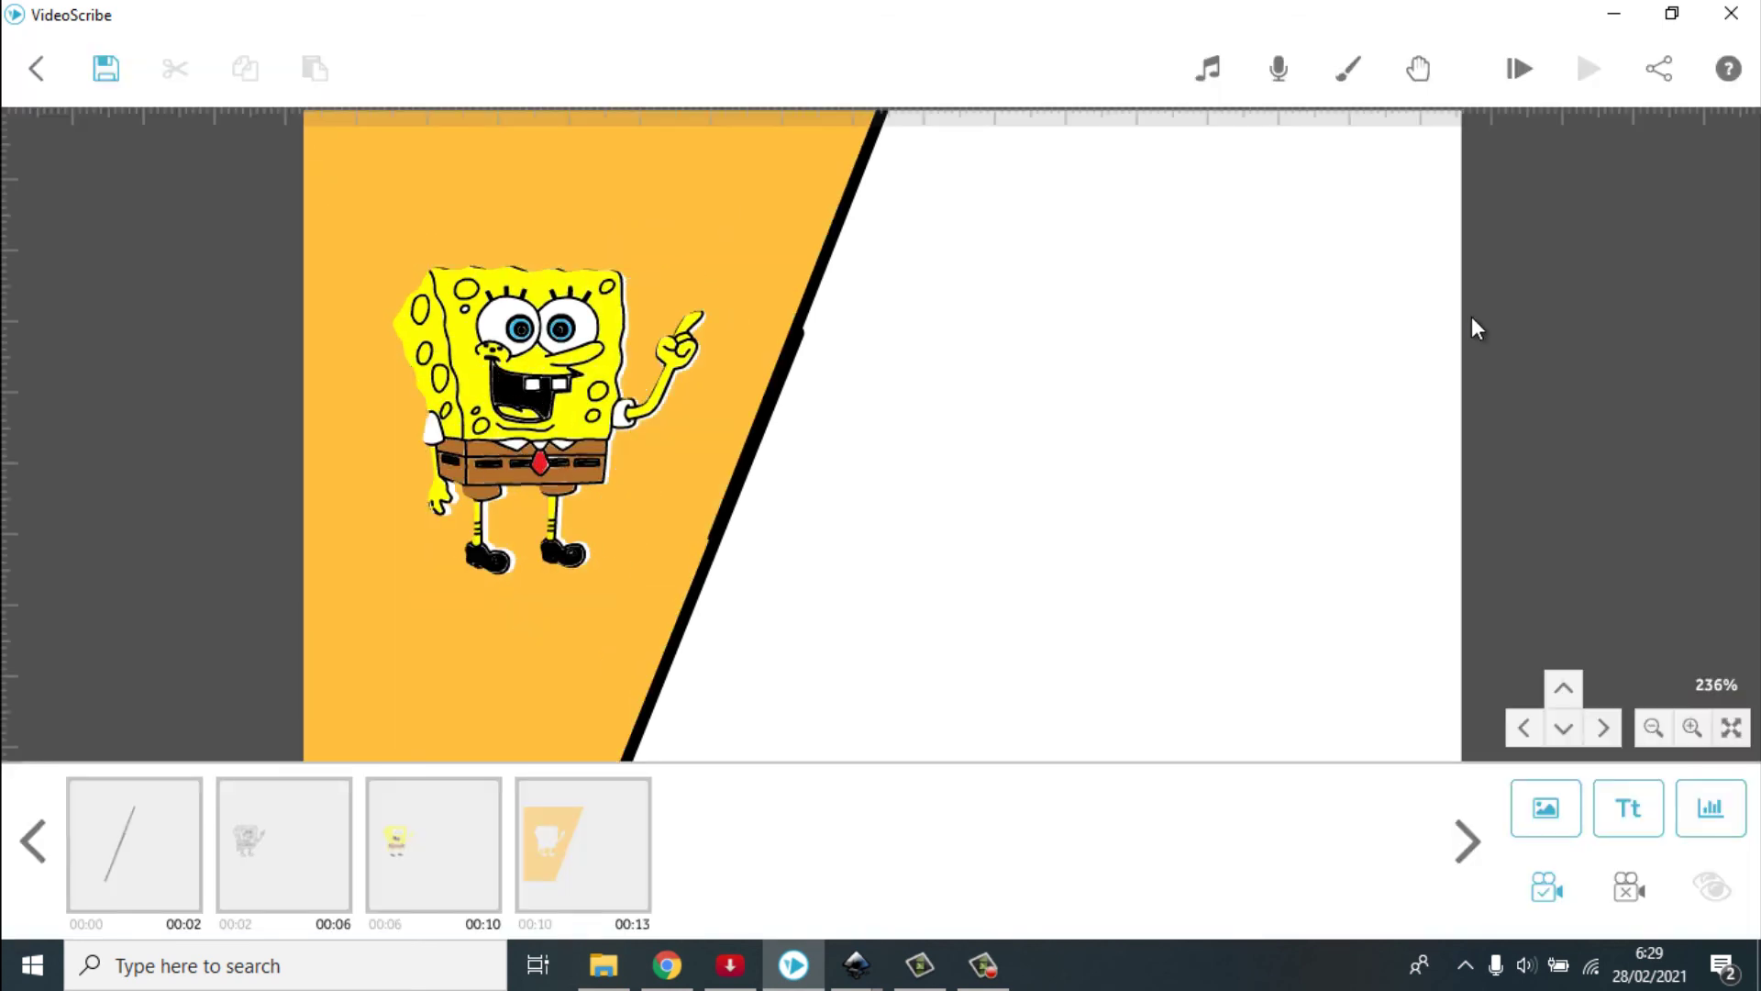
{"action": "left_click", "coordinate": [1519, 74]}
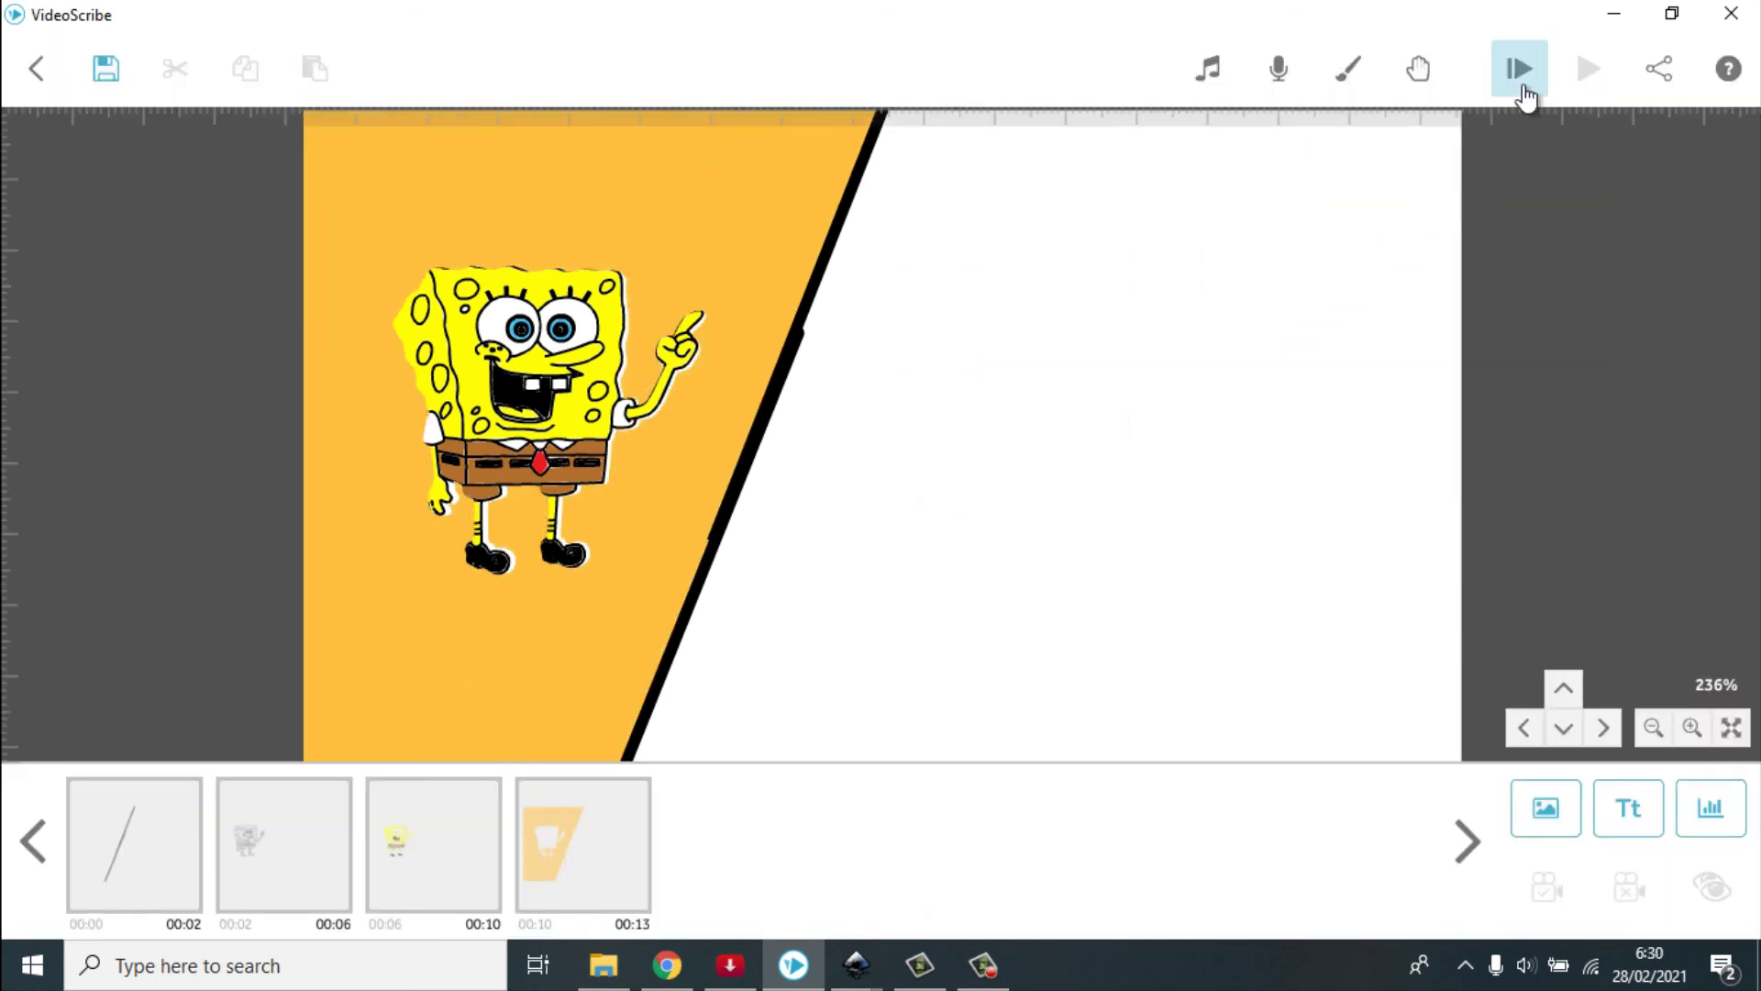
{"action": "left_click", "coordinate": [1523, 87]}
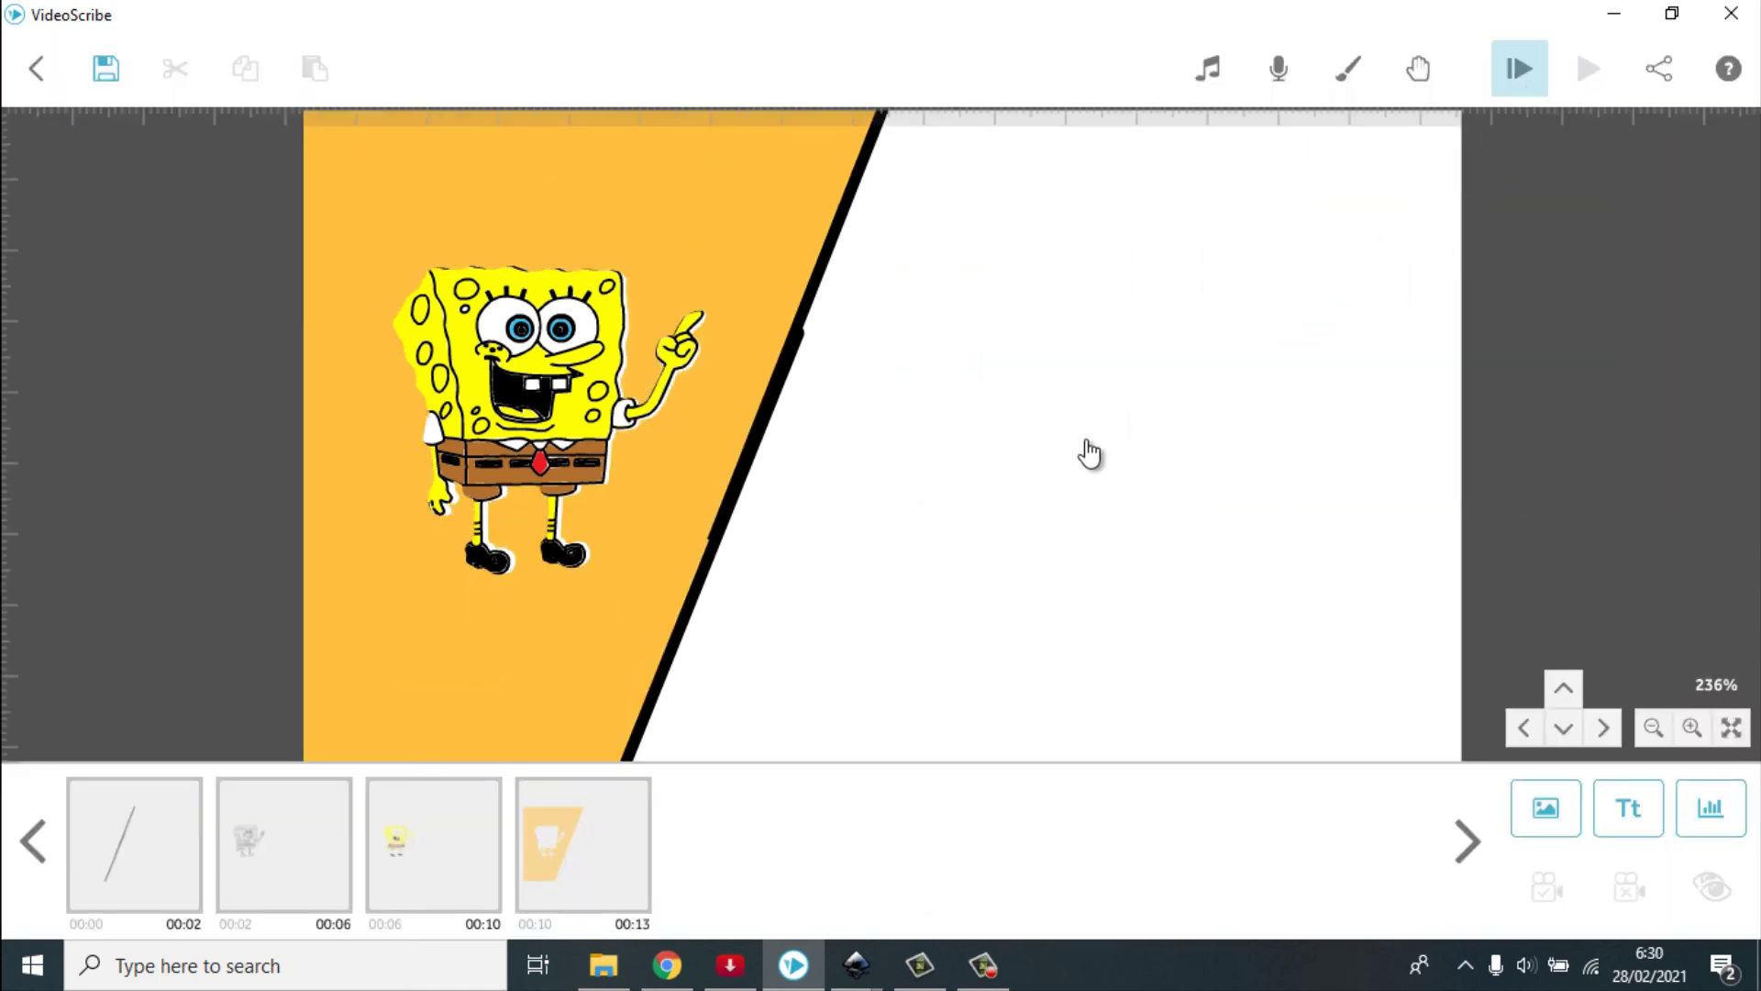